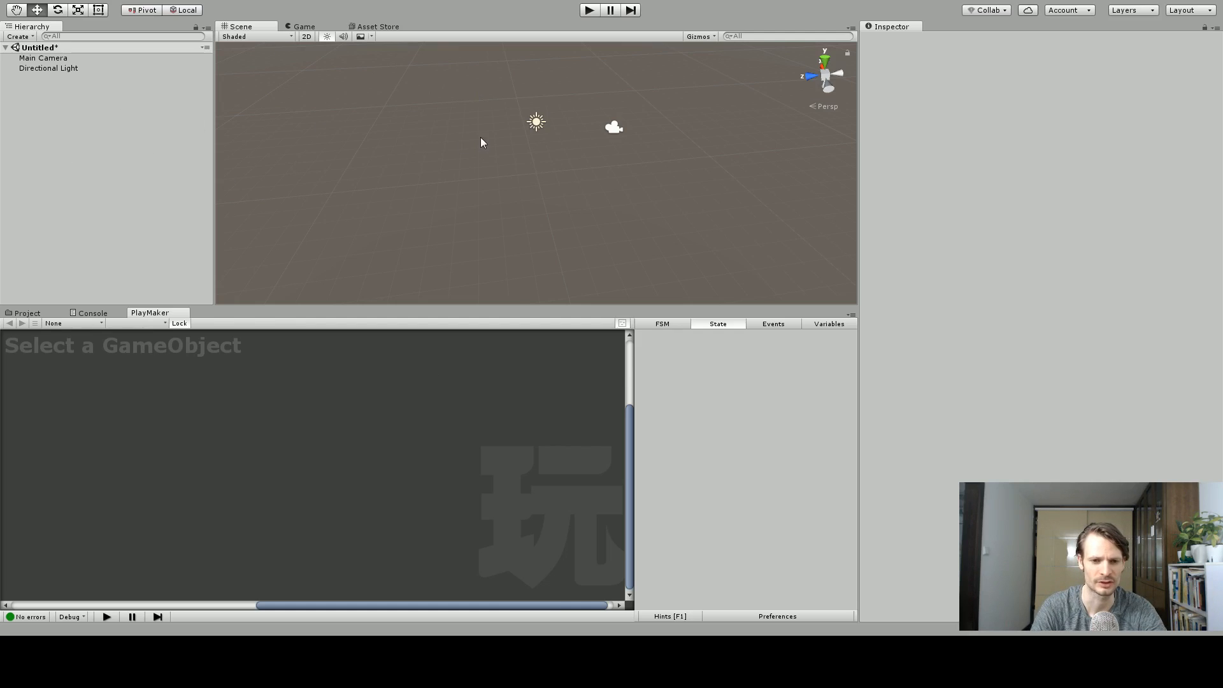
Step: Add a 3D cube to the empty scene
right_click(50, 125)
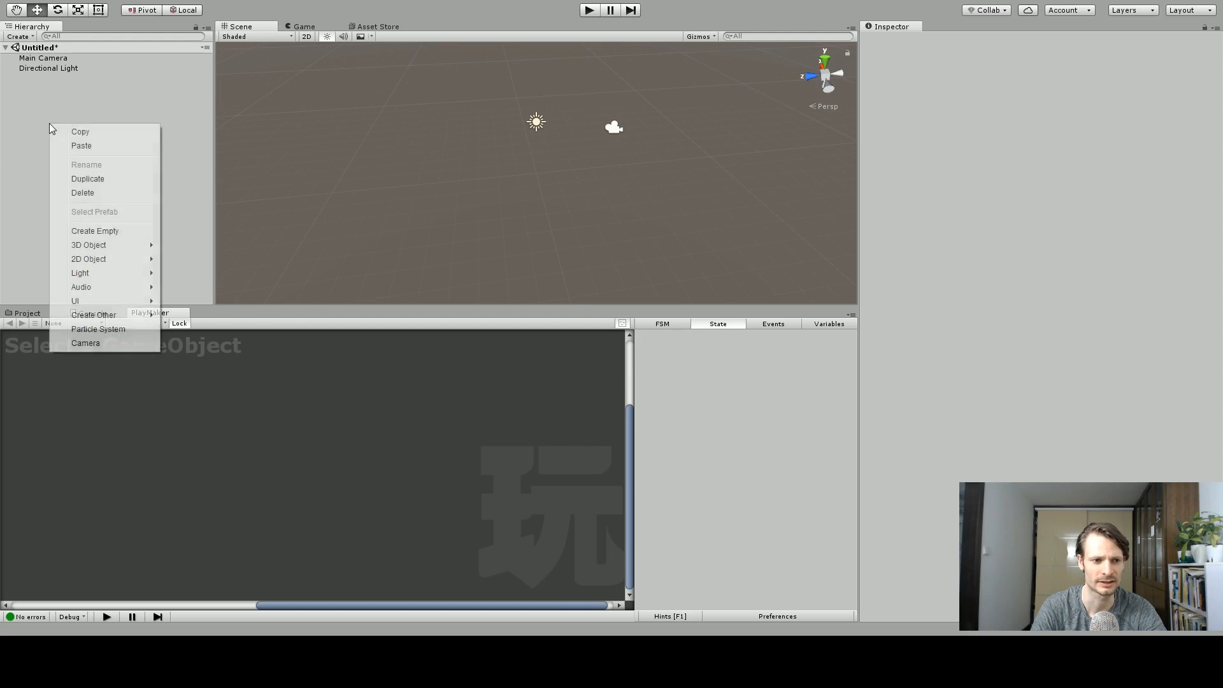
mouse_move(121, 248)
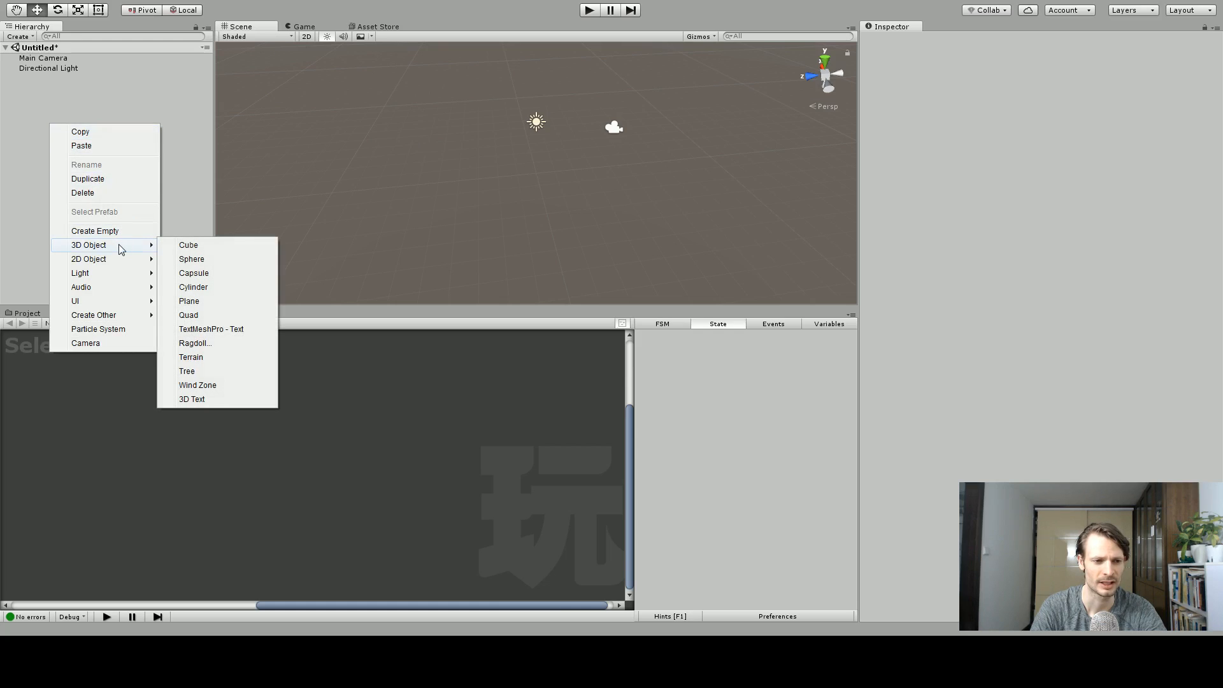
click(190, 244)
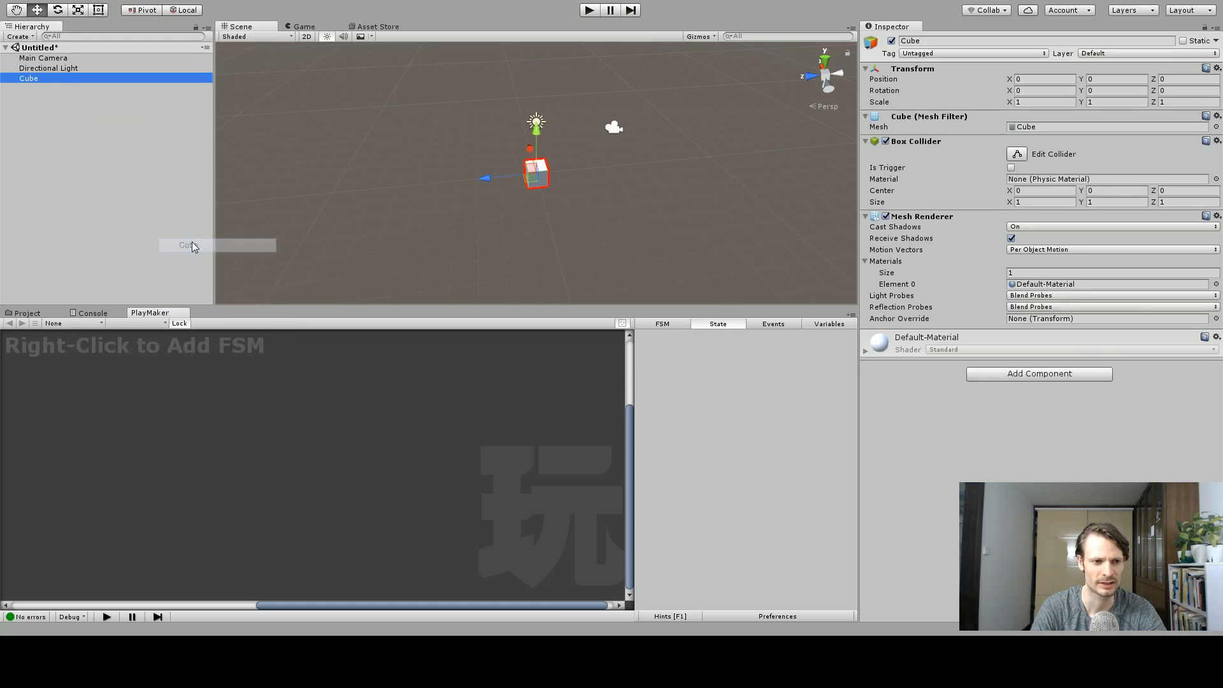
alt+drag(494, 158, 428, 74)
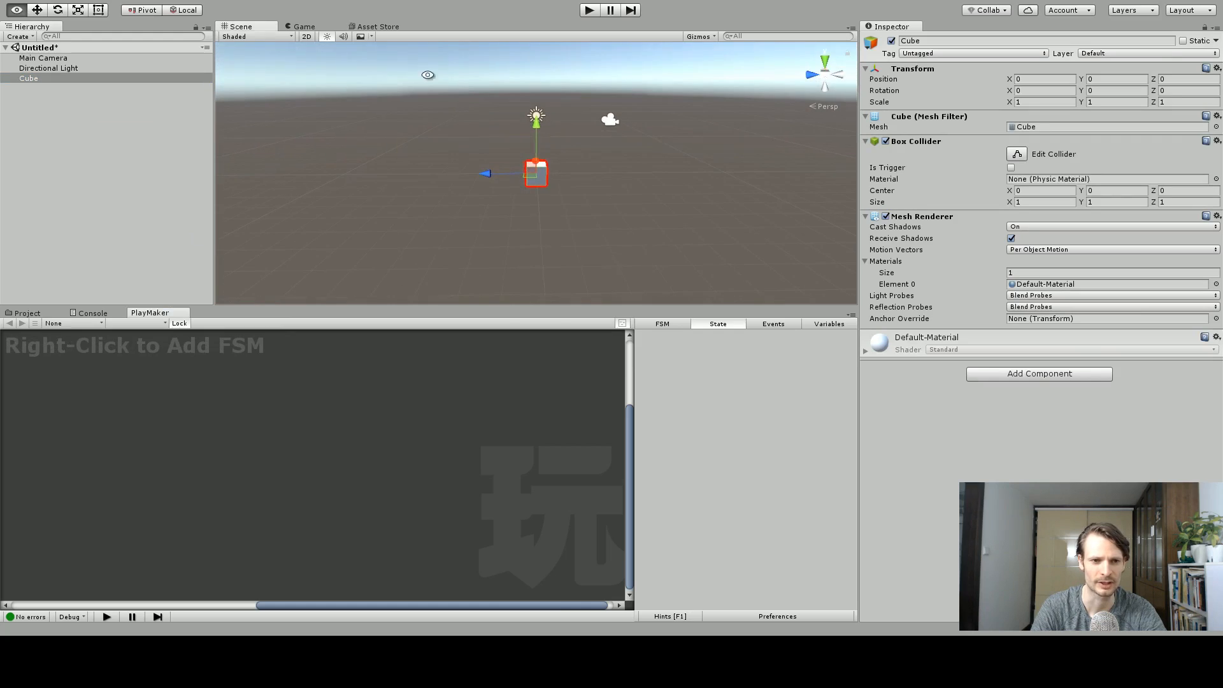
Step: Move the Main Camera close to the cube so it faces it, at about X 0.1, Y -0.11, Z -3.49
click(304, 26)
click(240, 26)
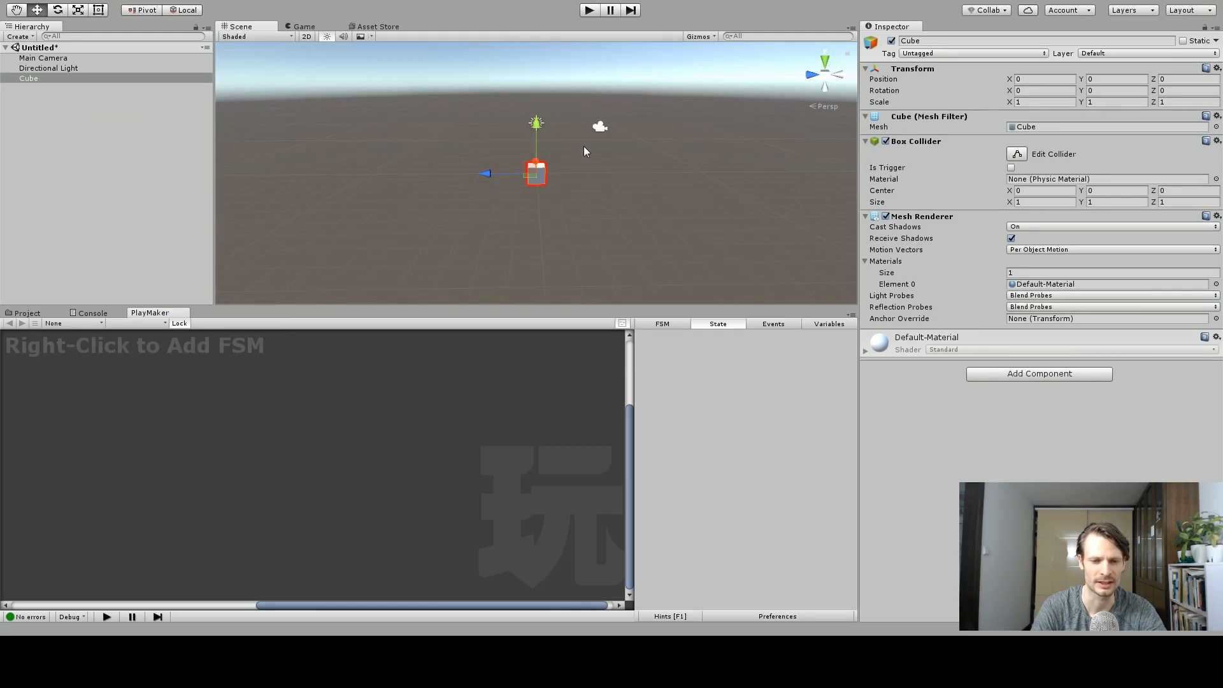
click(608, 121)
alt+drag(582, 145, 588, 203)
drag(607, 89, 597, 131)
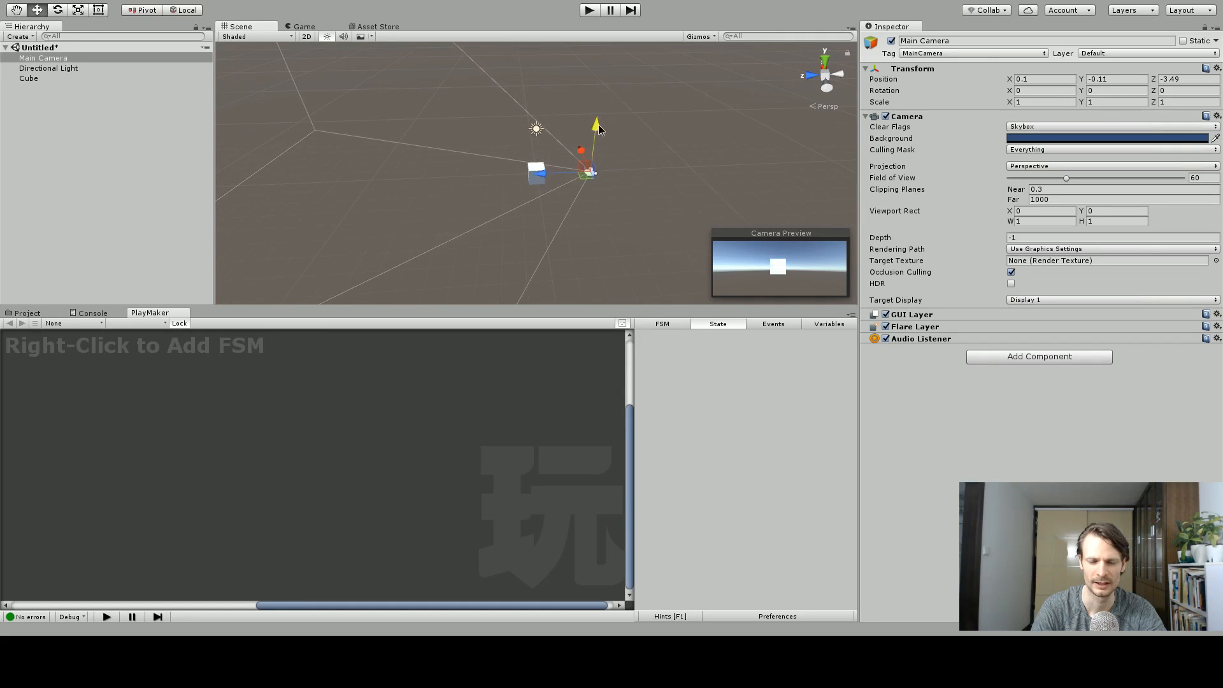
alt+drag(538, 181, 377, 167)
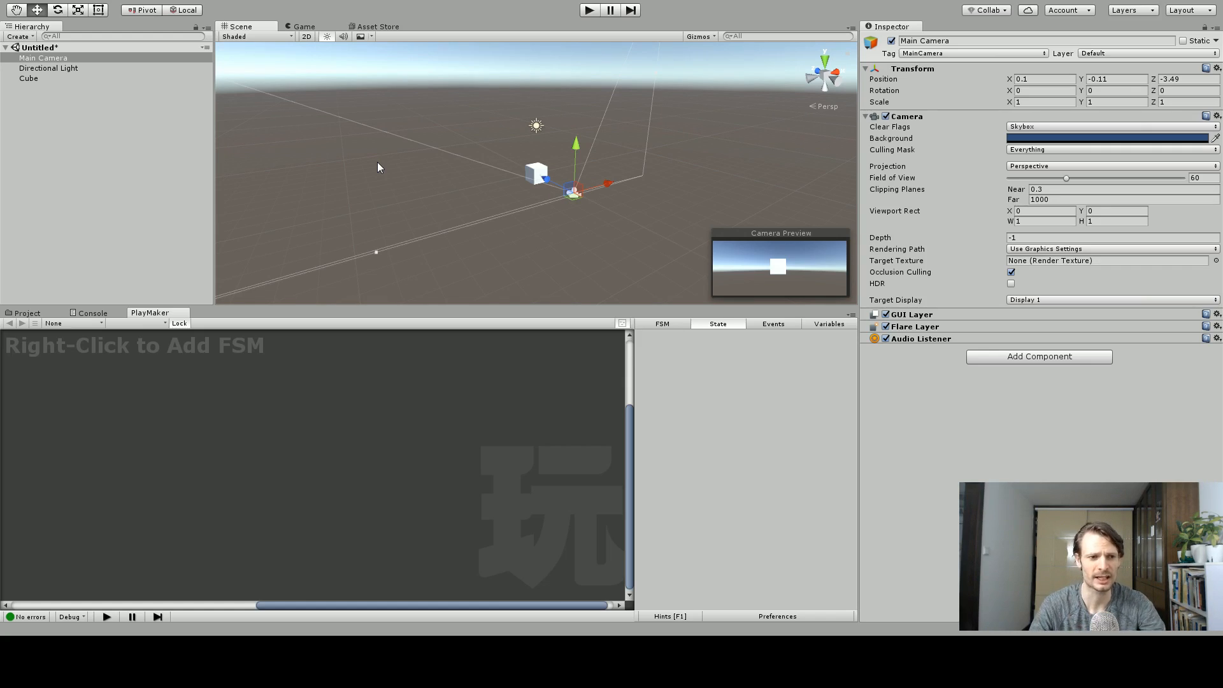
Step: Add a PlayMaker FSM to the Cube object
click(32, 77)
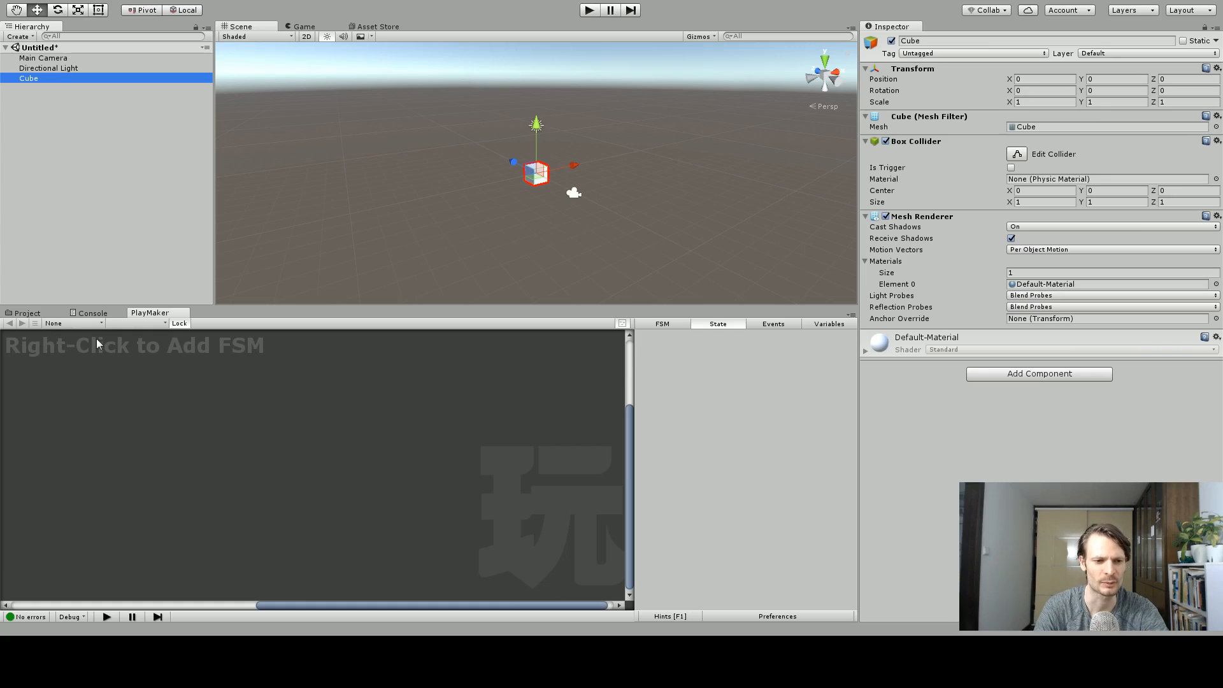
right_click(74, 412)
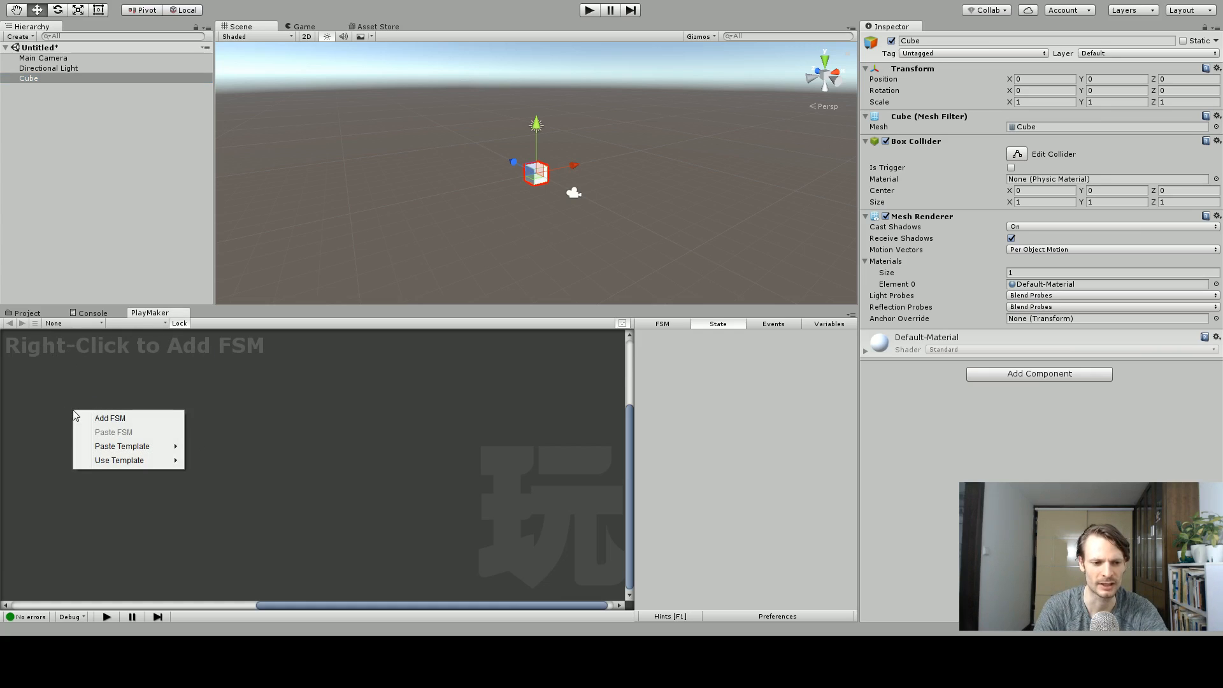
click(109, 419)
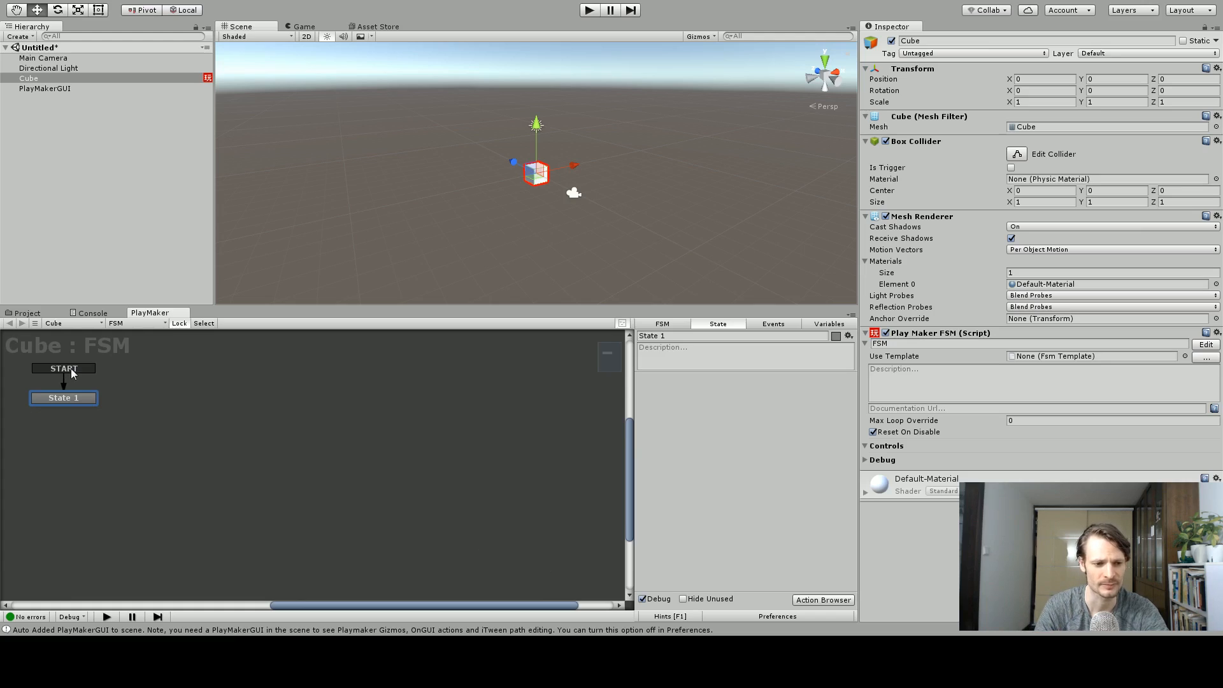
drag(495, 606, 445, 606)
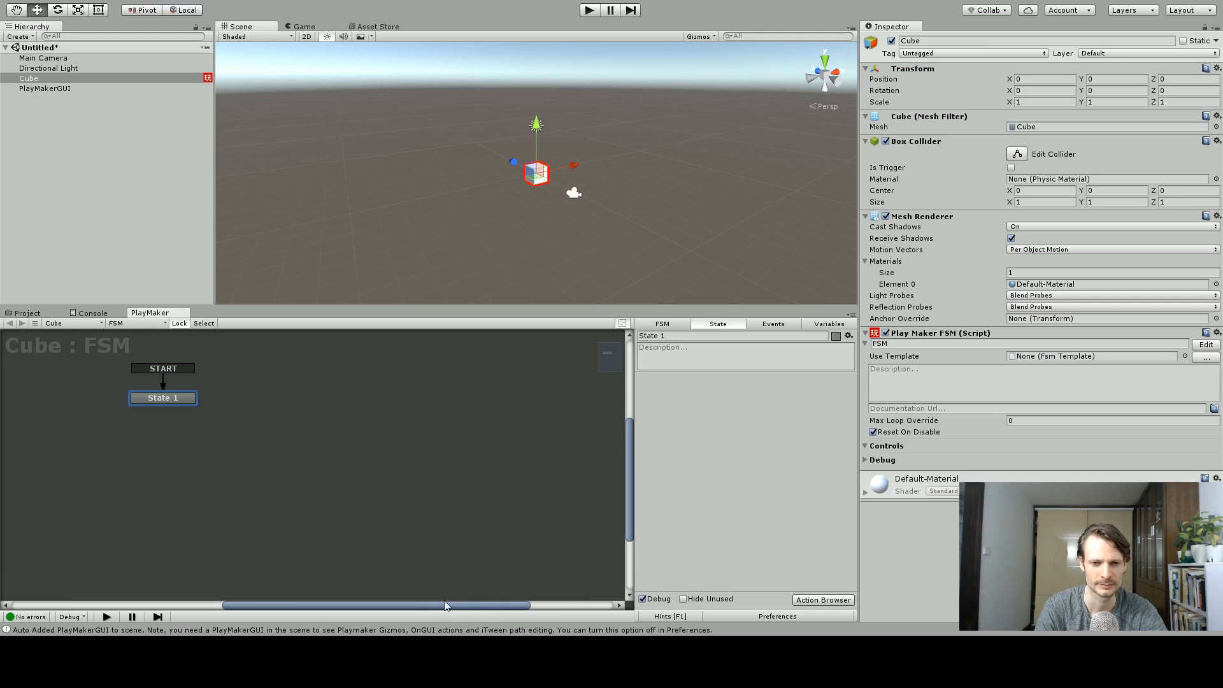
drag(445, 606, 437, 606)
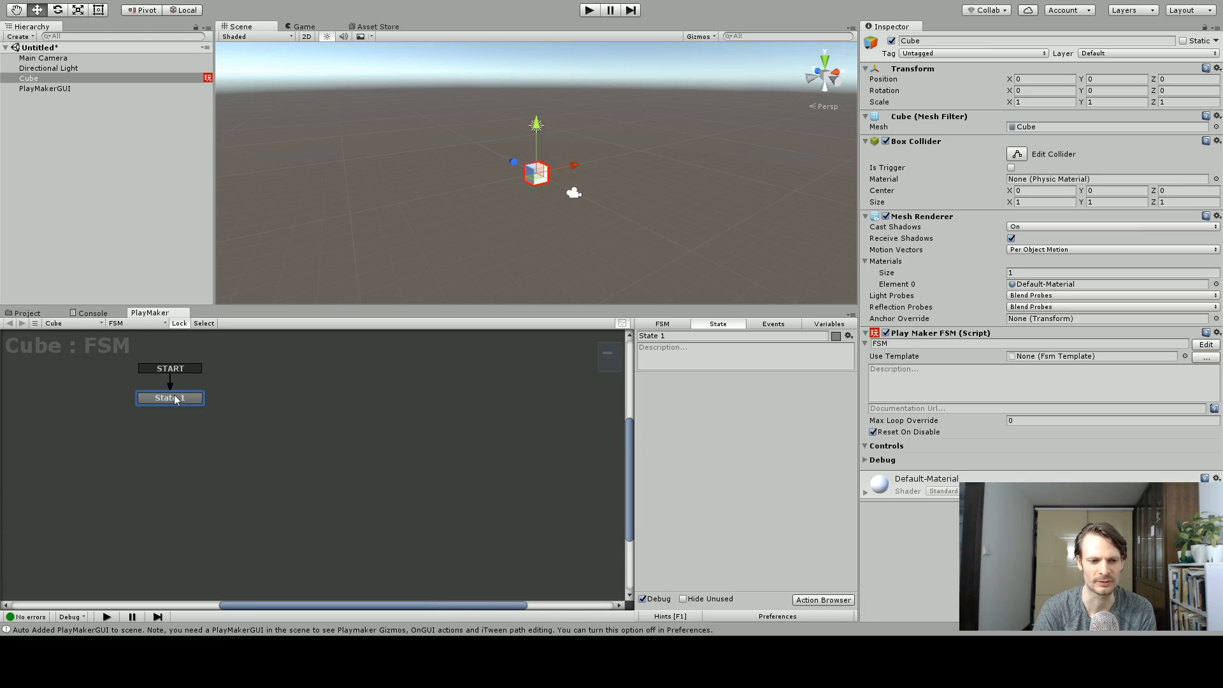
Step: Shift the FSM's first state slightly in the graph and name it "Bannanes"
click(693, 336)
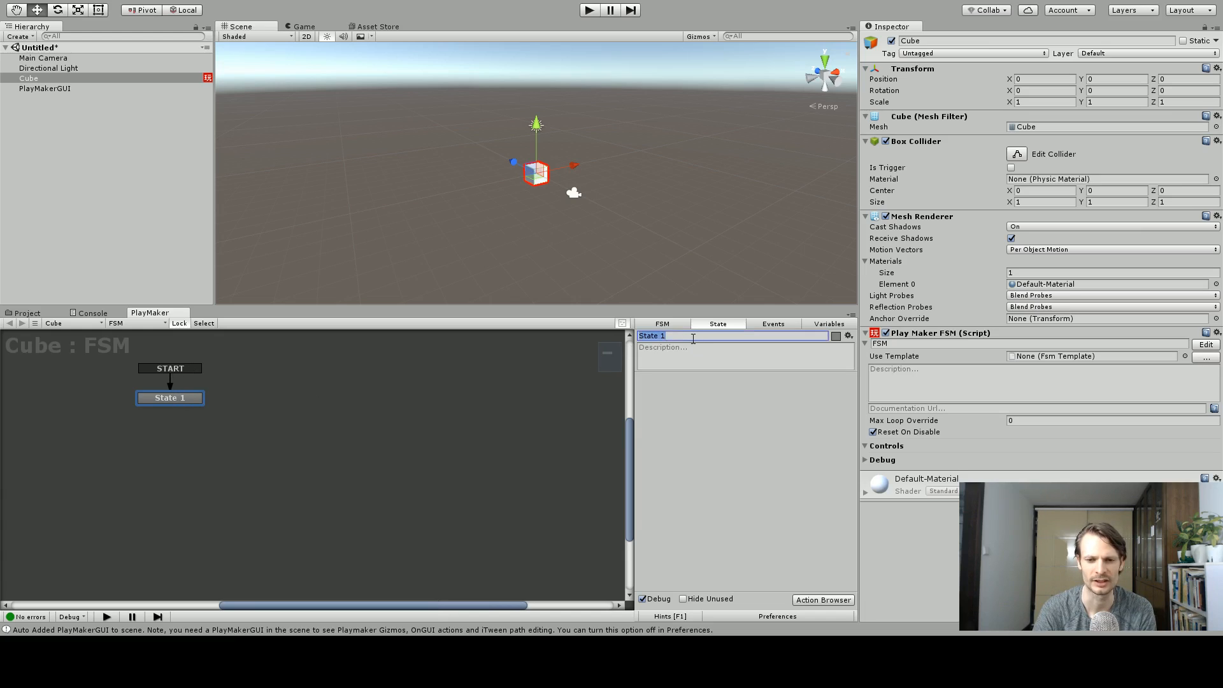
click(184, 393)
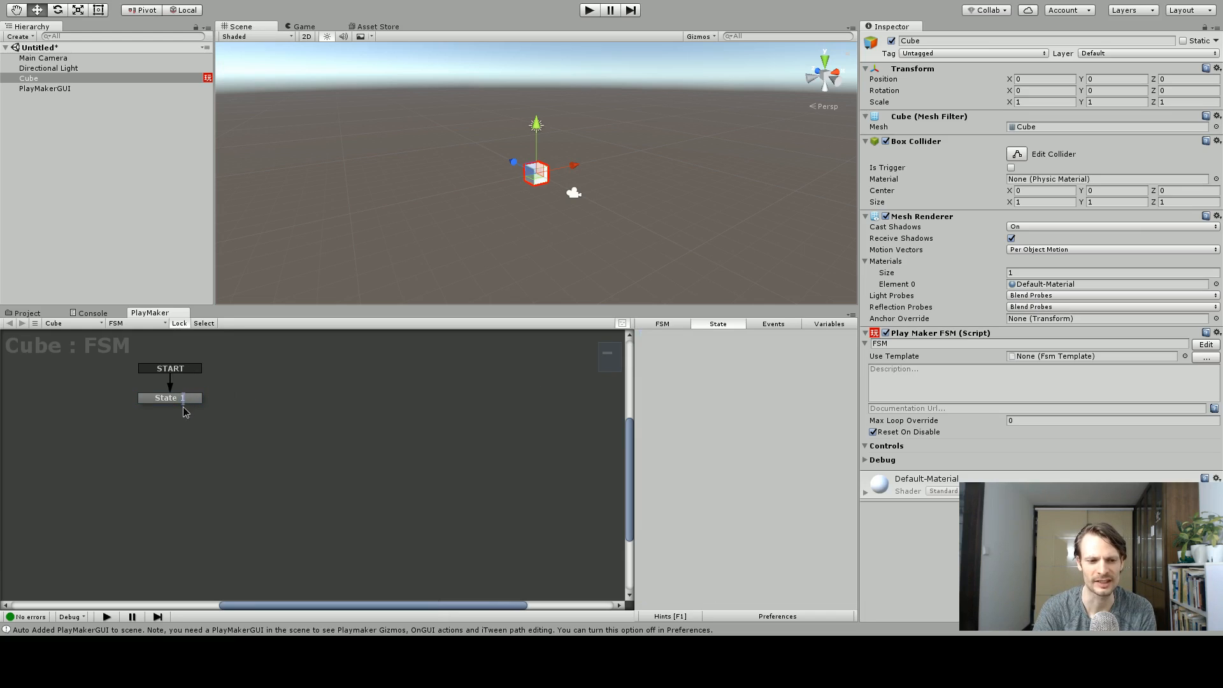
drag(172, 401, 221, 418)
click(696, 336)
text(Bannanes)
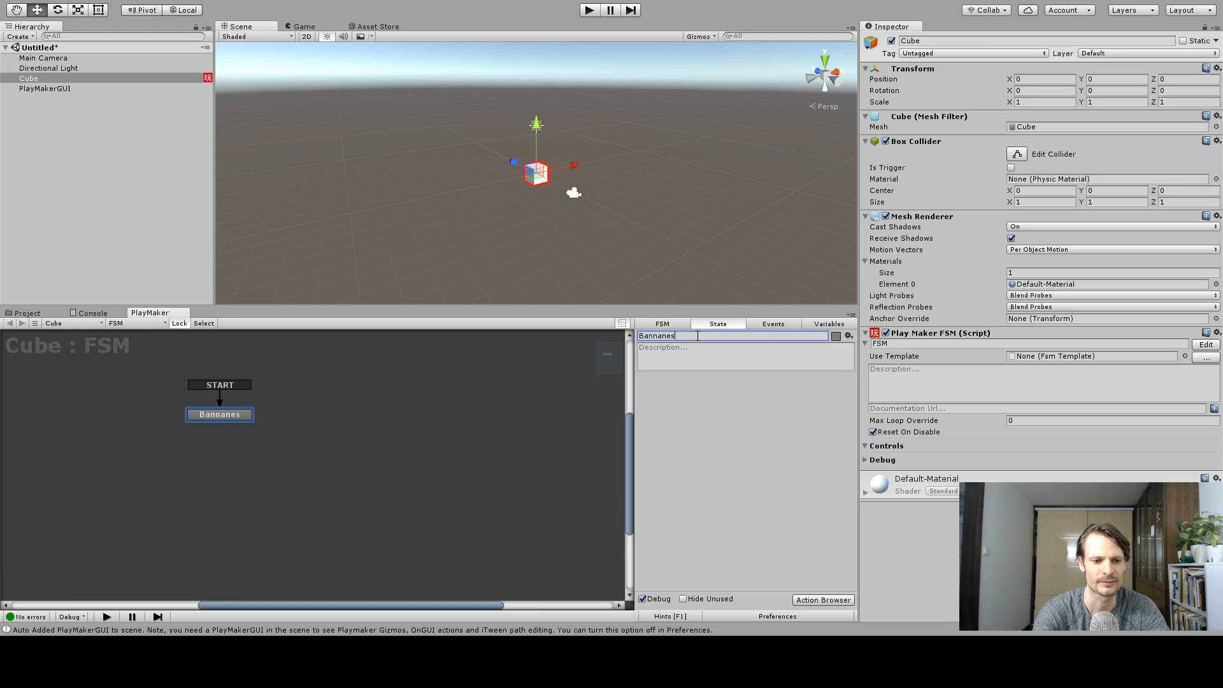
Step: Rename the FSM's first state to "theStart" and move it slightly down and to the right in the graph
key(BackSpace)
key(BackSpace)
key(BackSpace)
key(BackSpace)
key(BackSpace)
key(BackSpace)
key(BackSpace)
key(BackSpace)
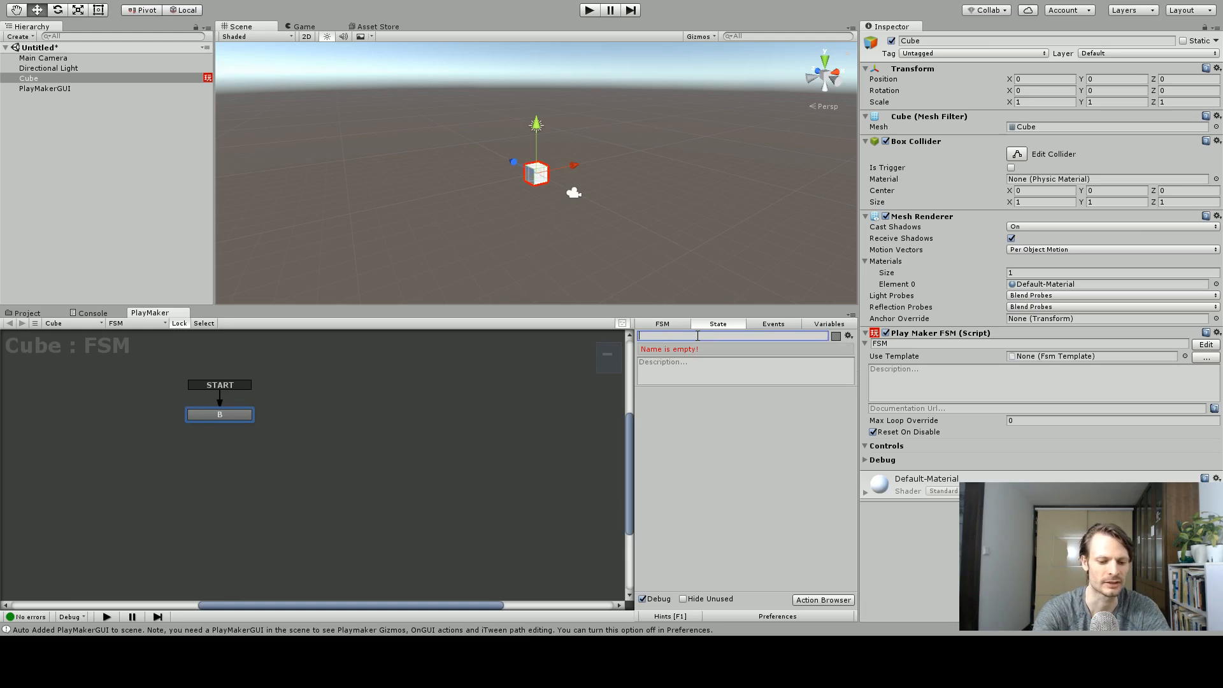
text(tehS)
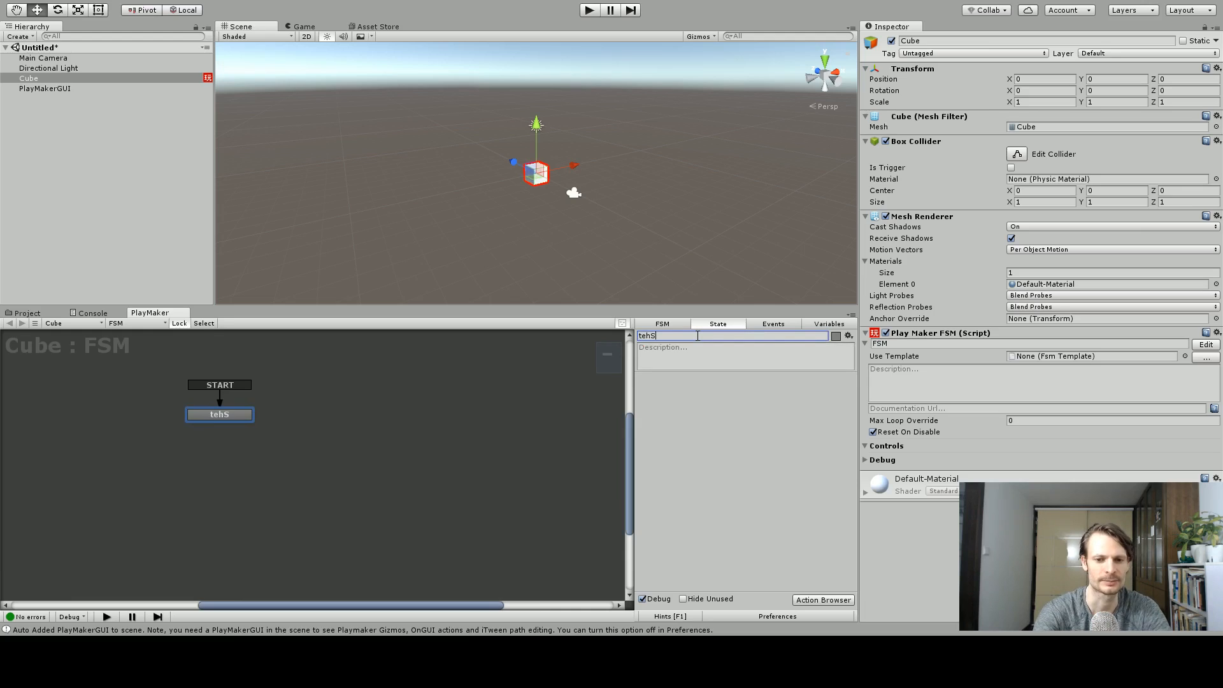
key(BackSpace)
key(BackSpace)
text(theStart)
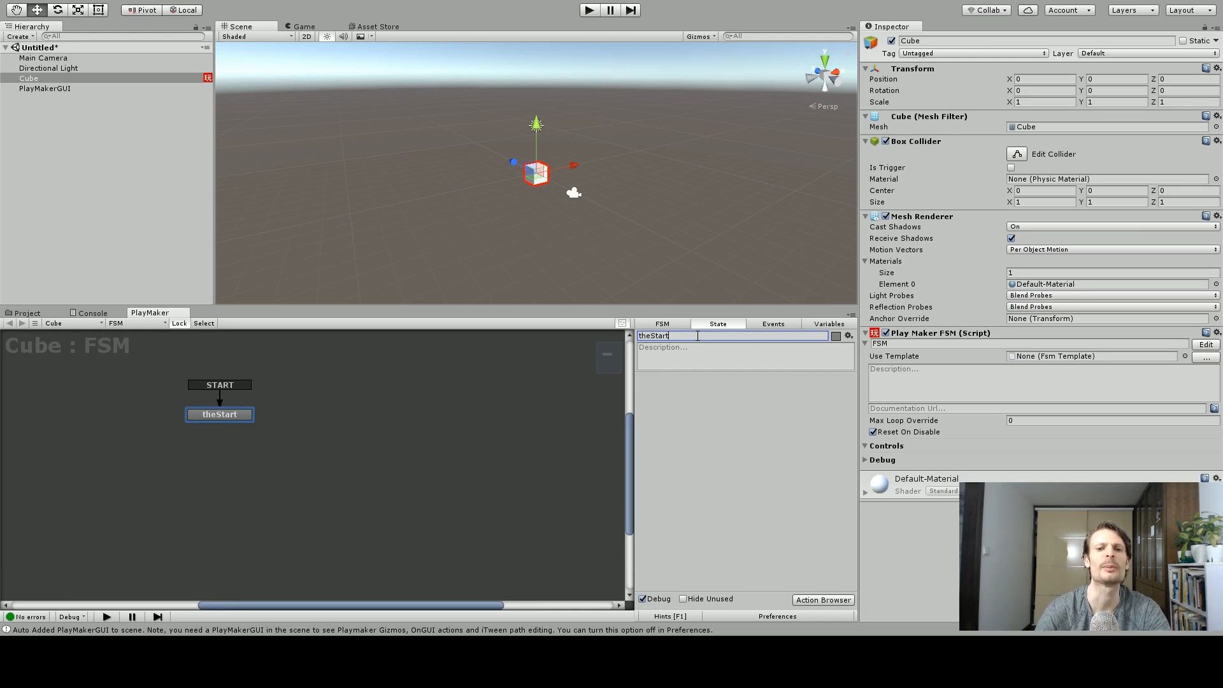
click(386, 463)
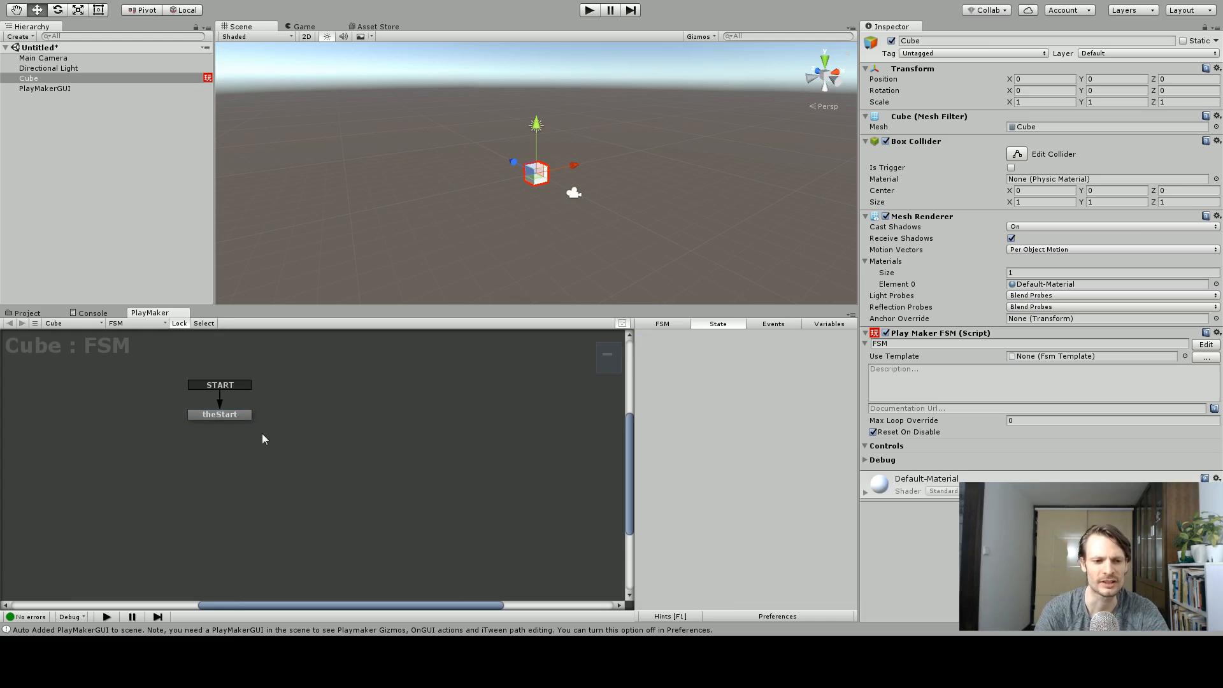
click(238, 416)
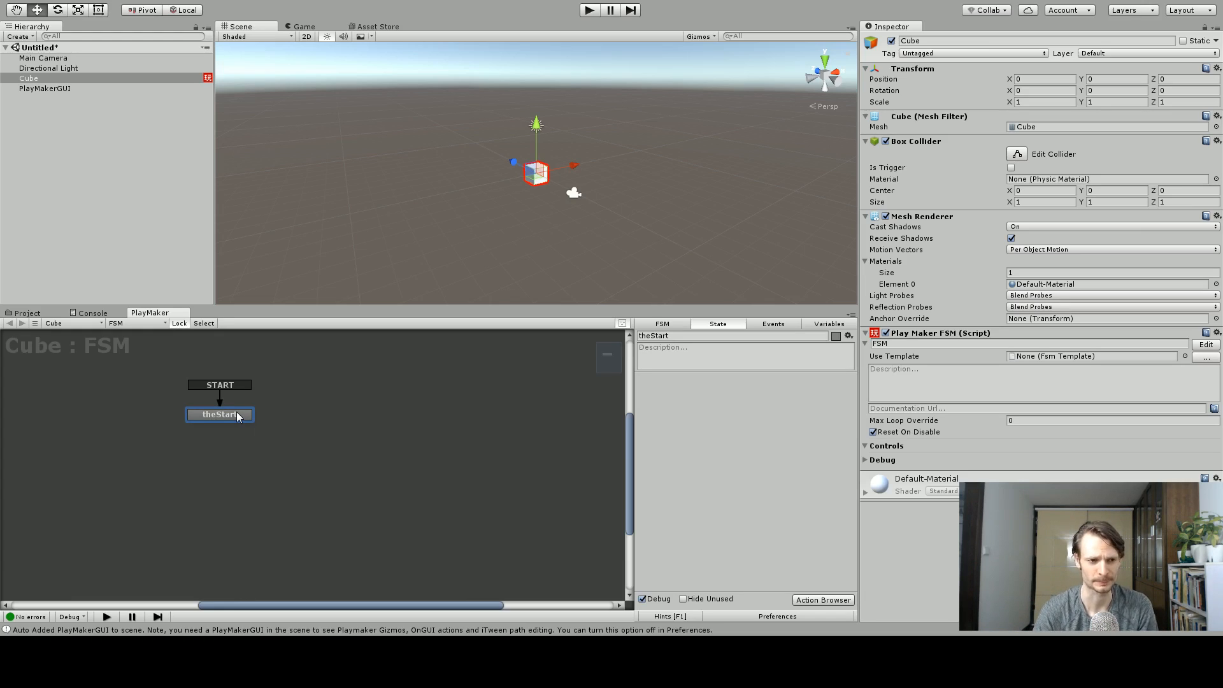
drag(229, 413, 250, 427)
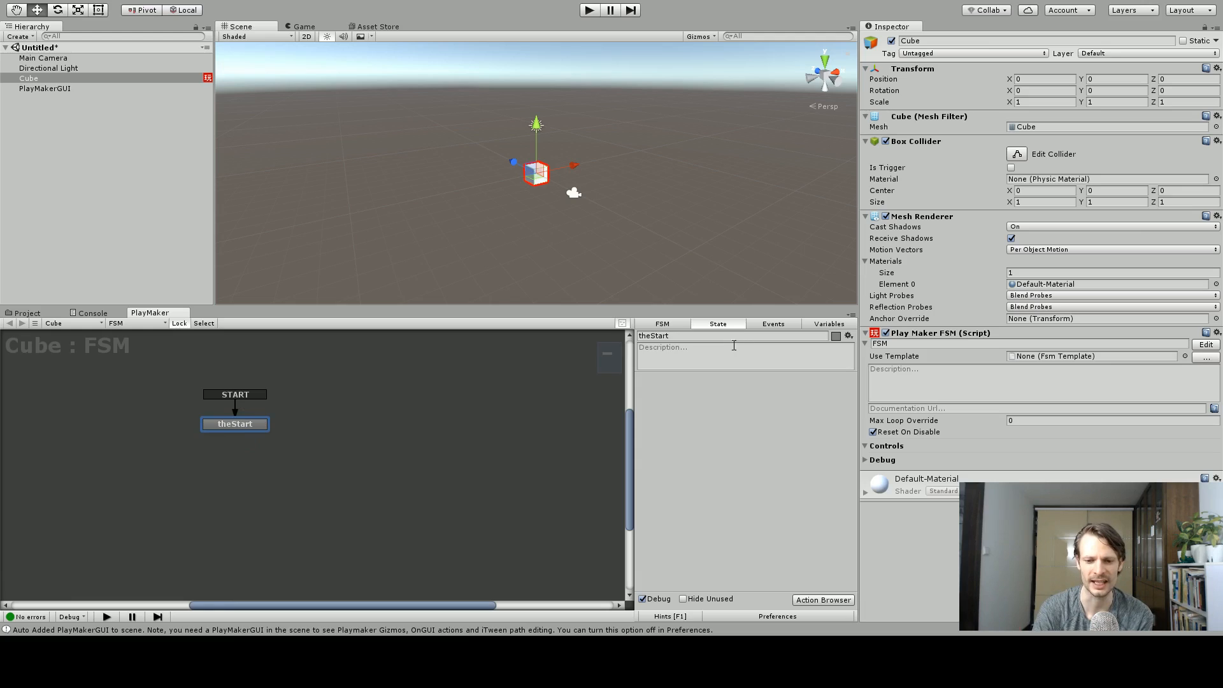
Step: Open the Action Browser, dock it alongside the Inspector and look through its action categories
click(816, 601)
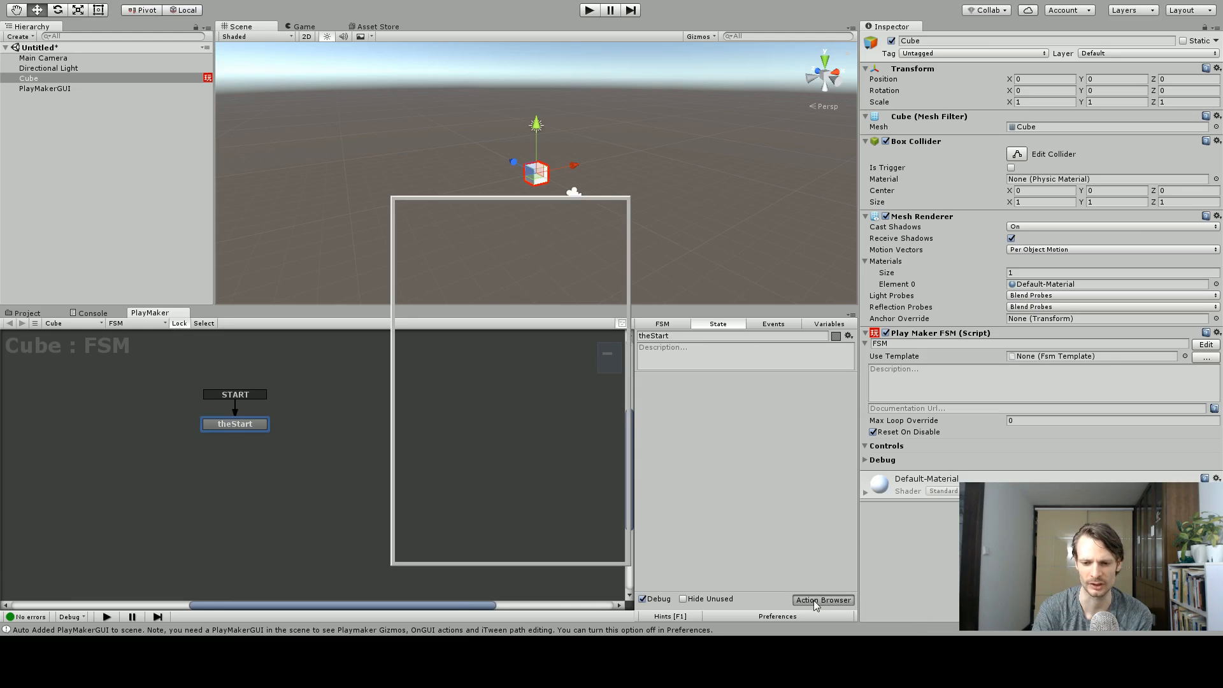
drag(475, 208, 854, 48)
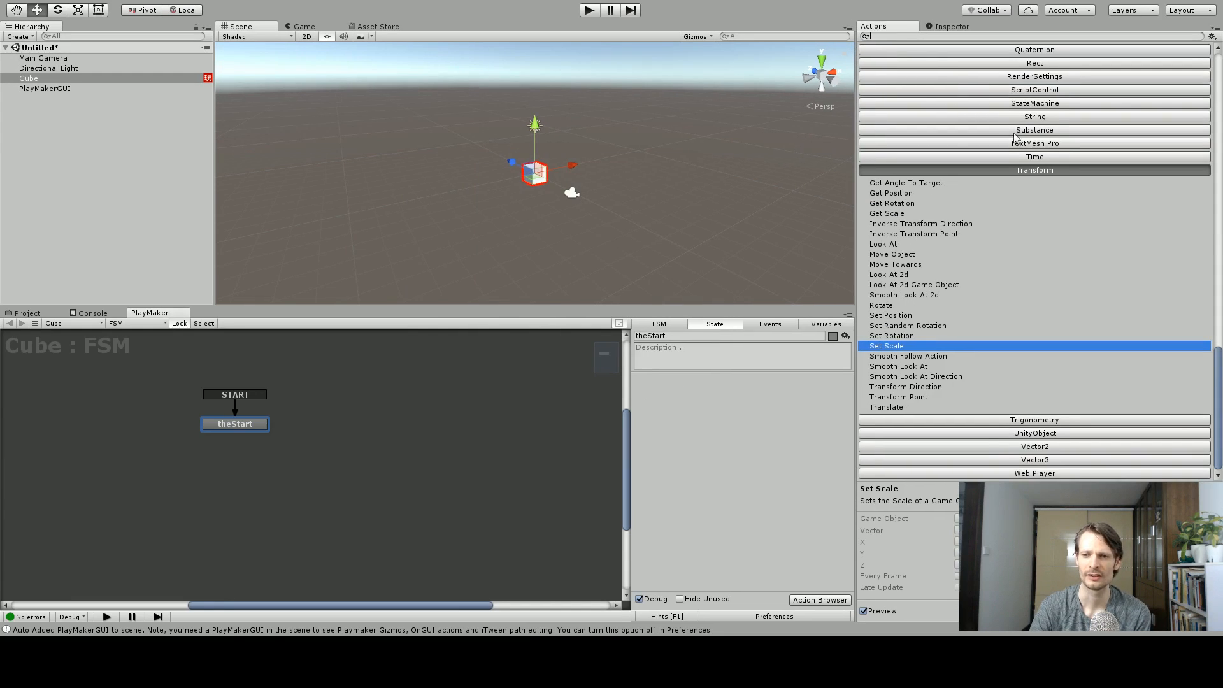
click(1035, 171)
scroll(1006, 207, up, 10)
scroll(995, 224, up, 3)
scroll(990, 238, down, 12)
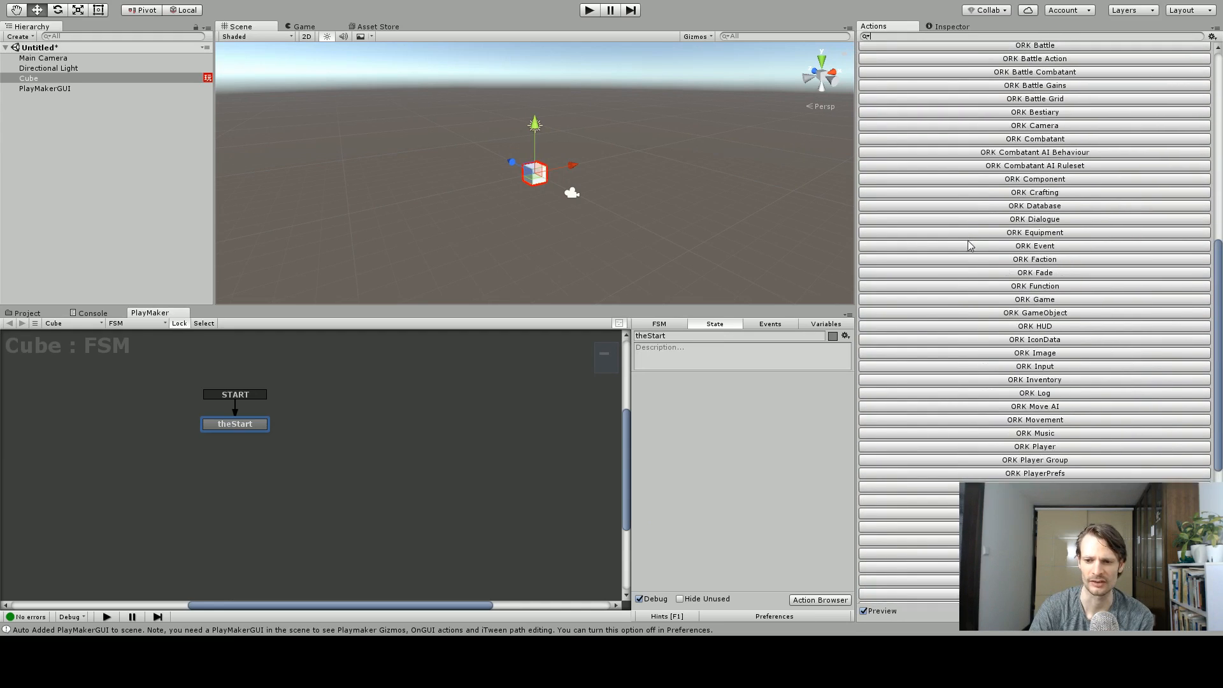
scroll(968, 245, up, 15)
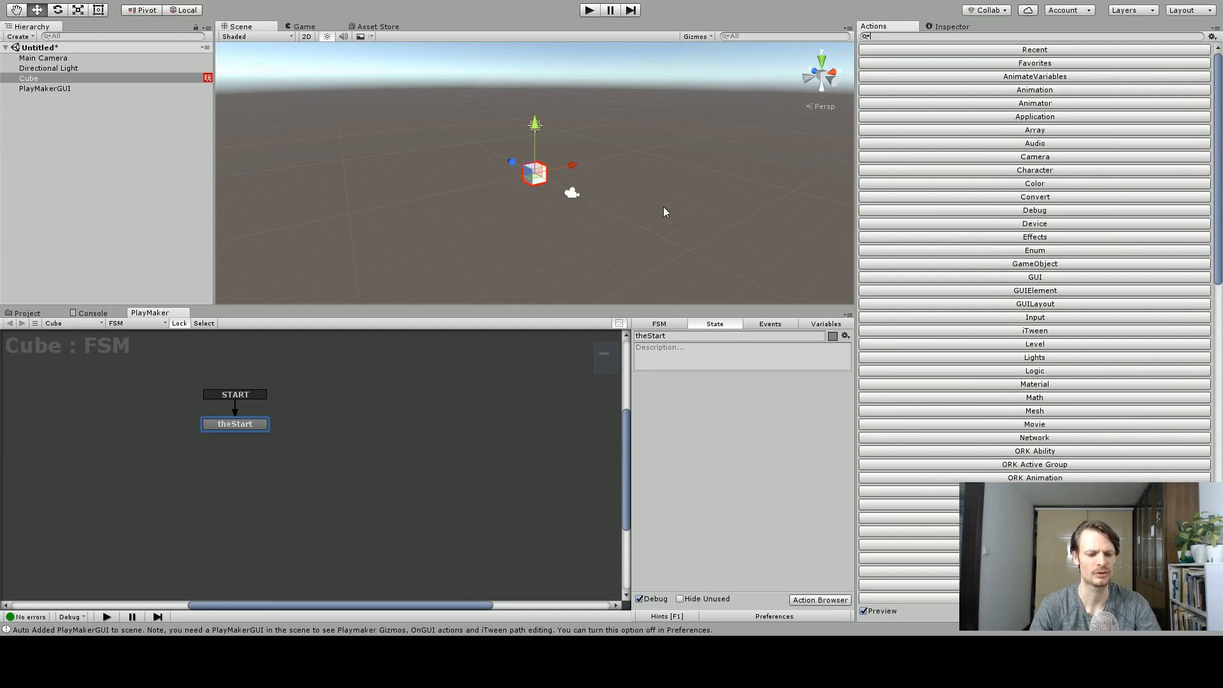
mouse_move(593, 190)
alt+mouse_down()
mouse_move(488, 188)
mouse_move(581, 183)
alt+mouse_up()
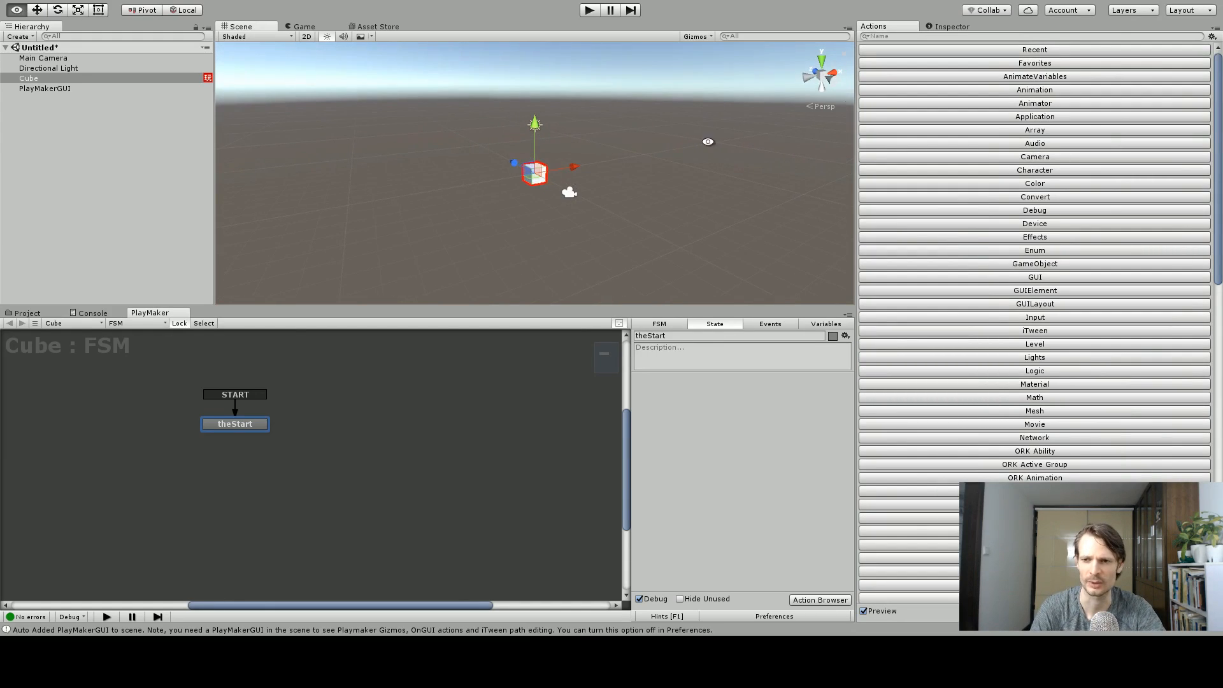
Step: Search the actions for "set scale" and add the Set Scale action to the theStart state
click(1057, 51)
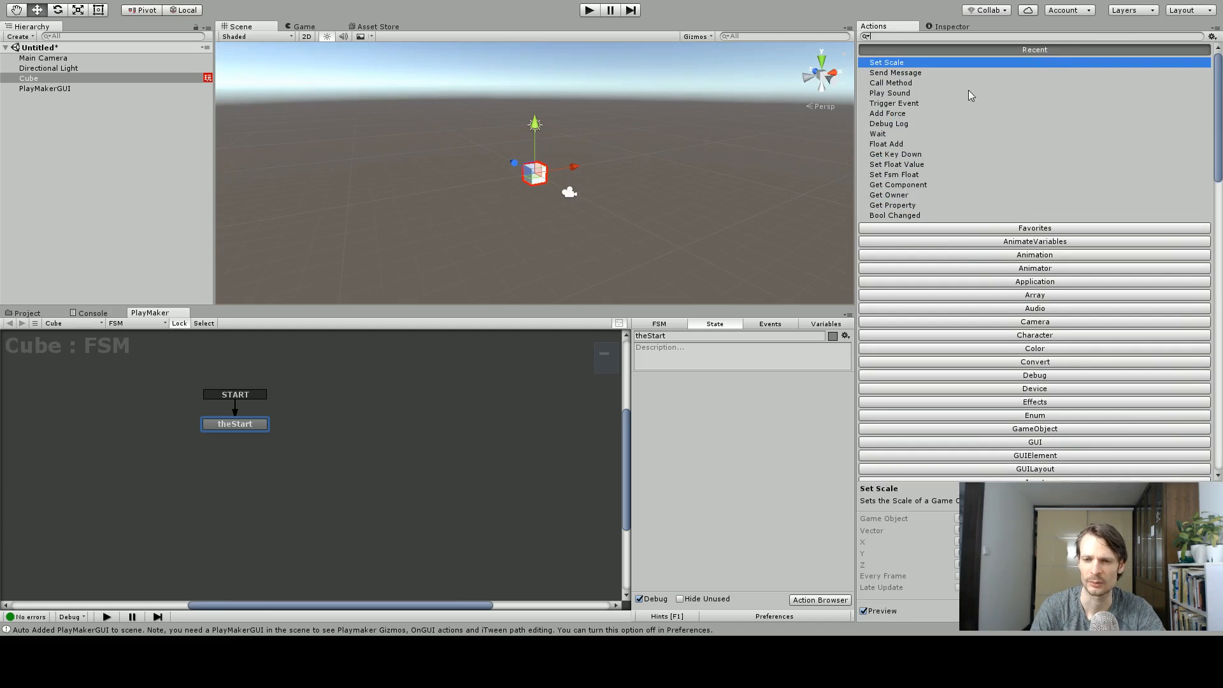
click(903, 36)
text(s)
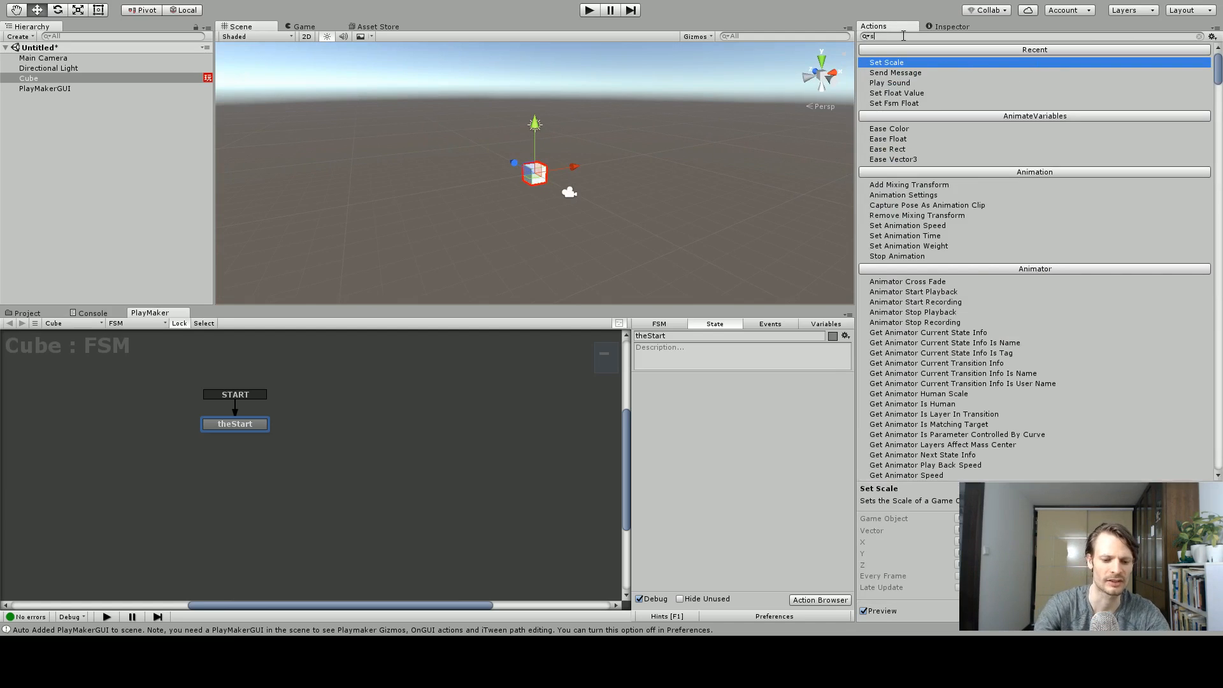
text(et s)
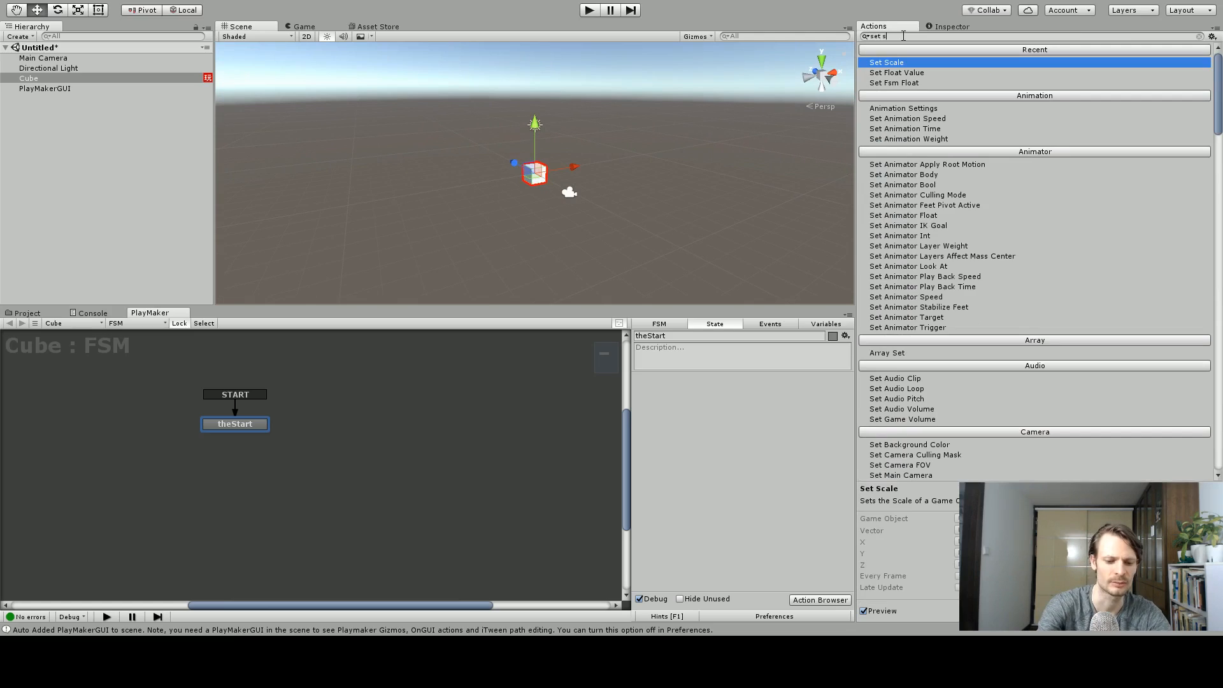
text(cale)
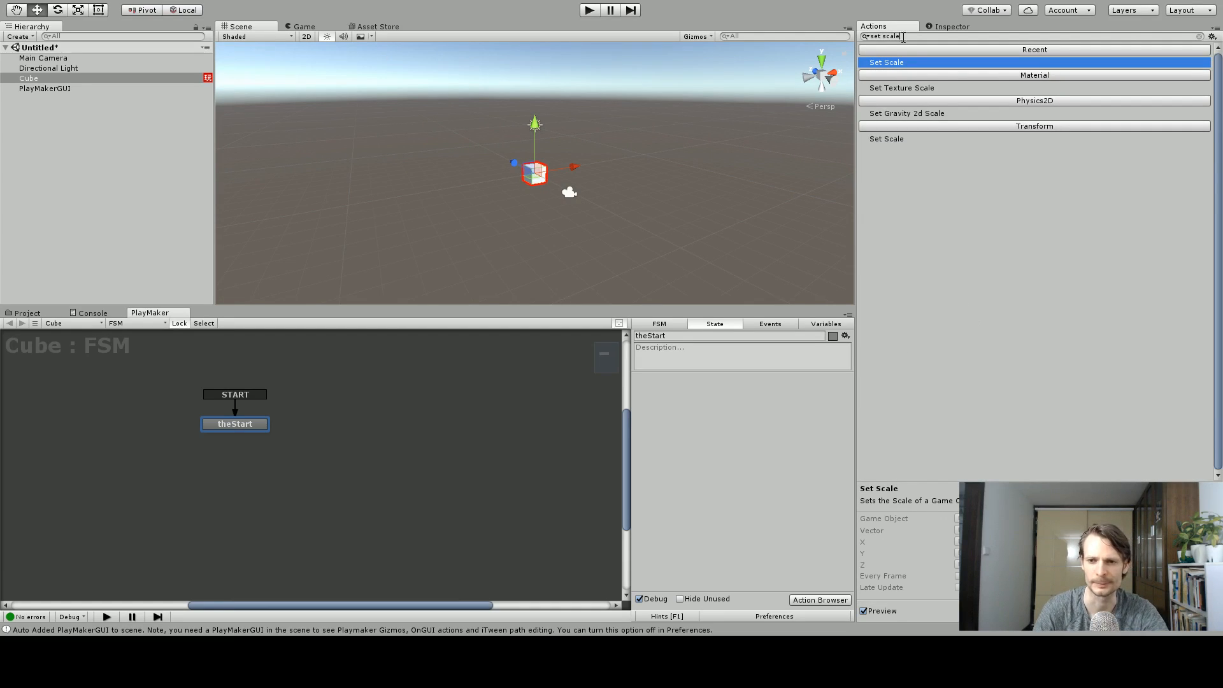
double_click(908, 65)
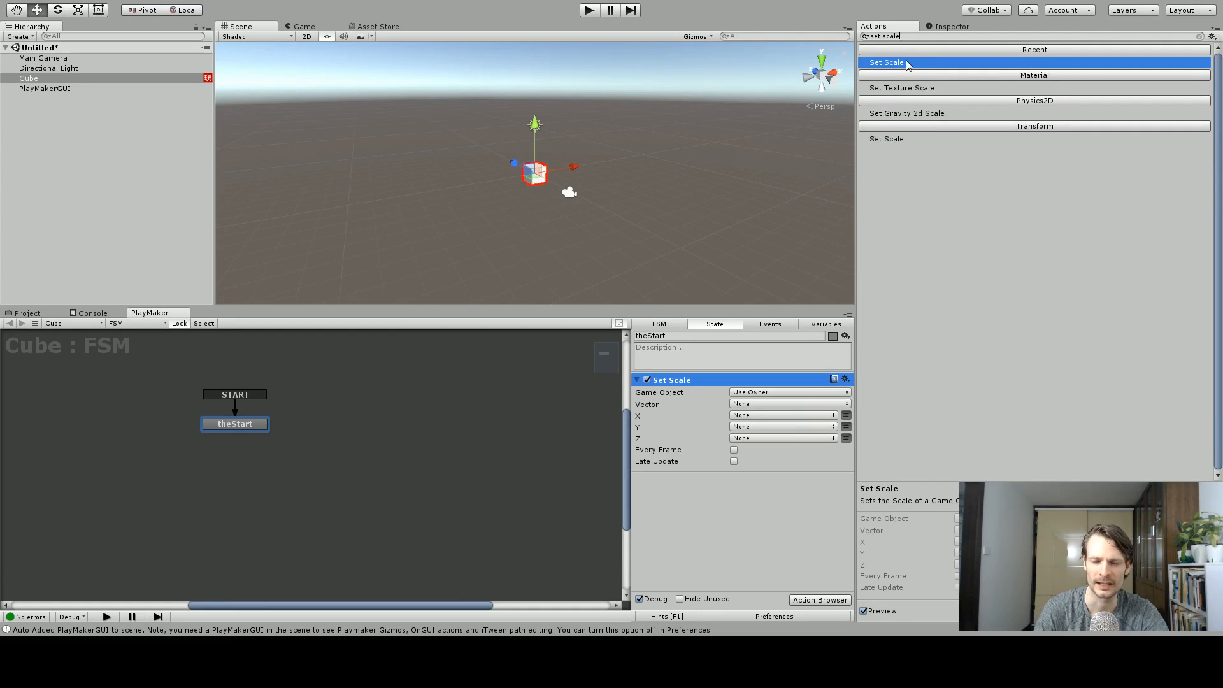
Step: Reselect the theStart state to review the settings of its Set Scale action
click(219, 425)
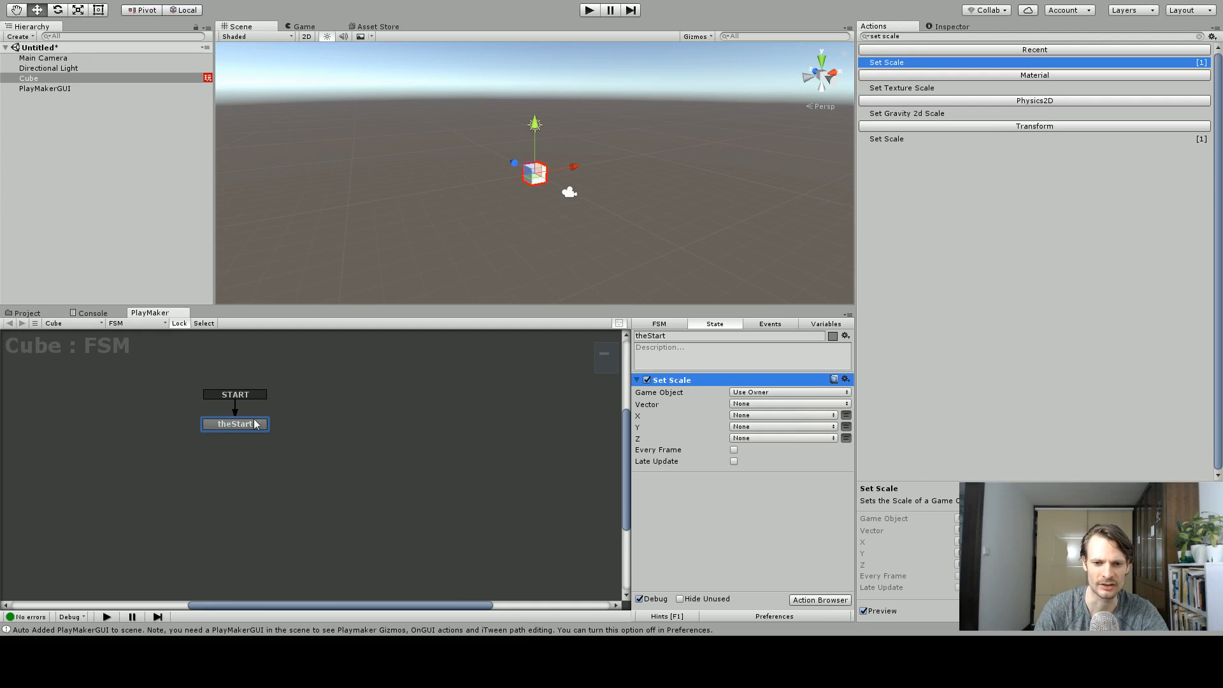
click(364, 415)
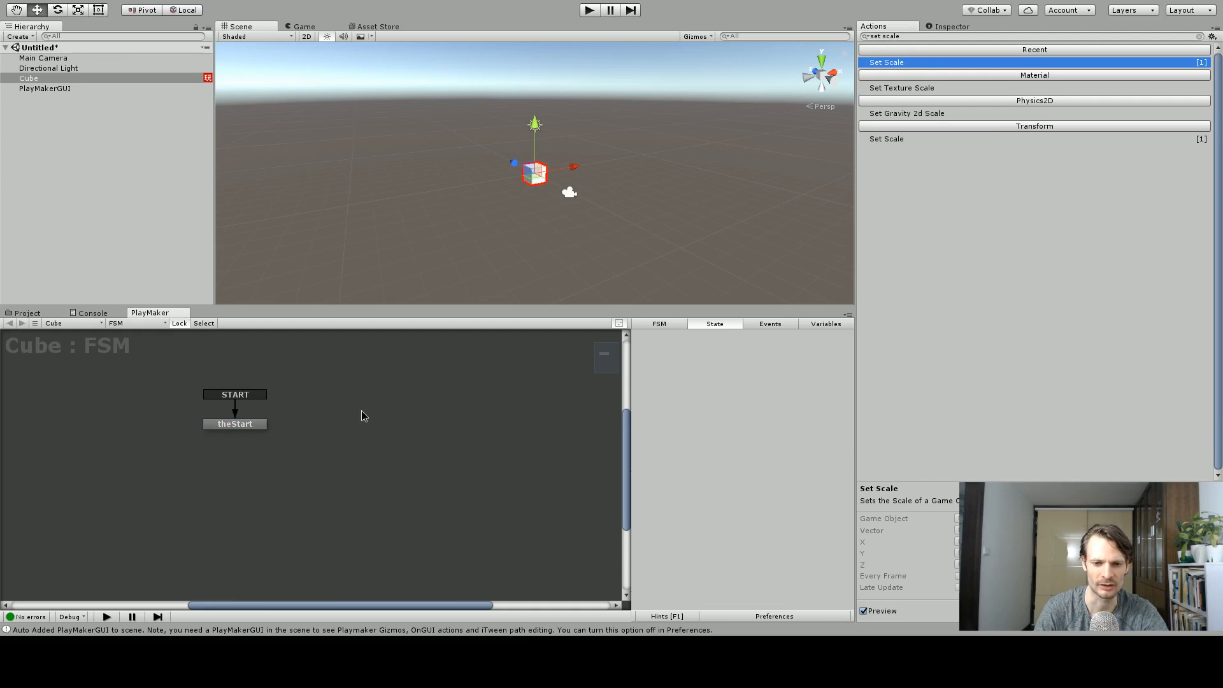
click(248, 424)
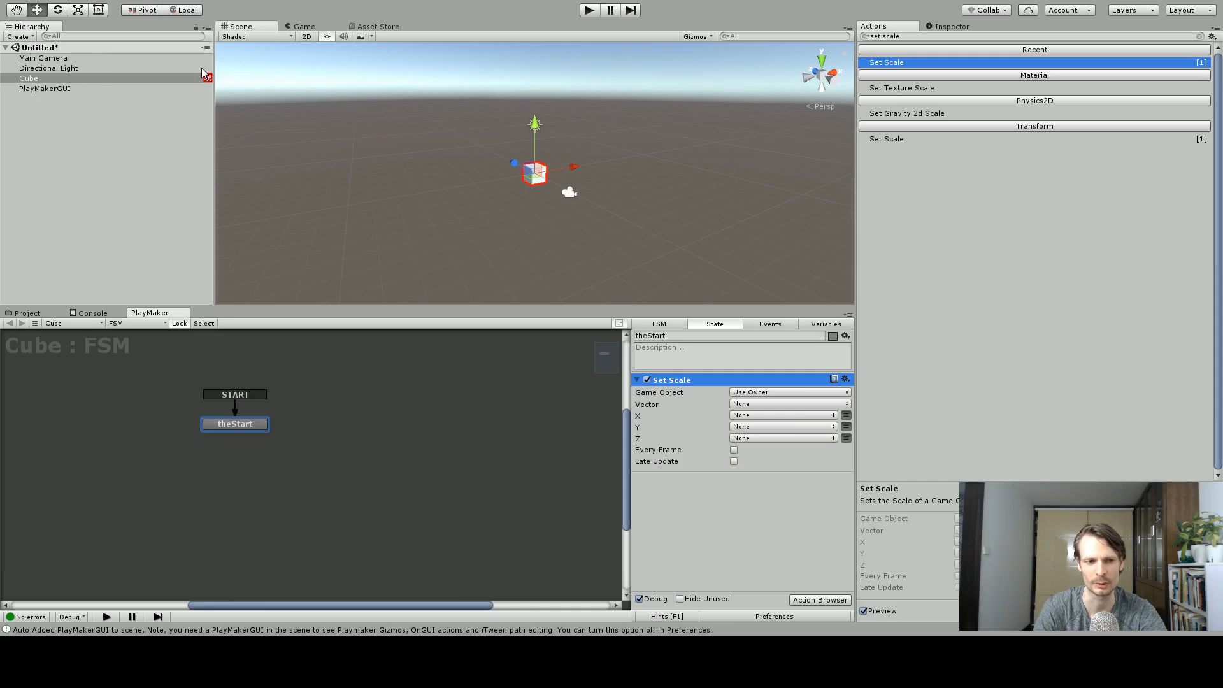
scroll(548, 201, up, 5)
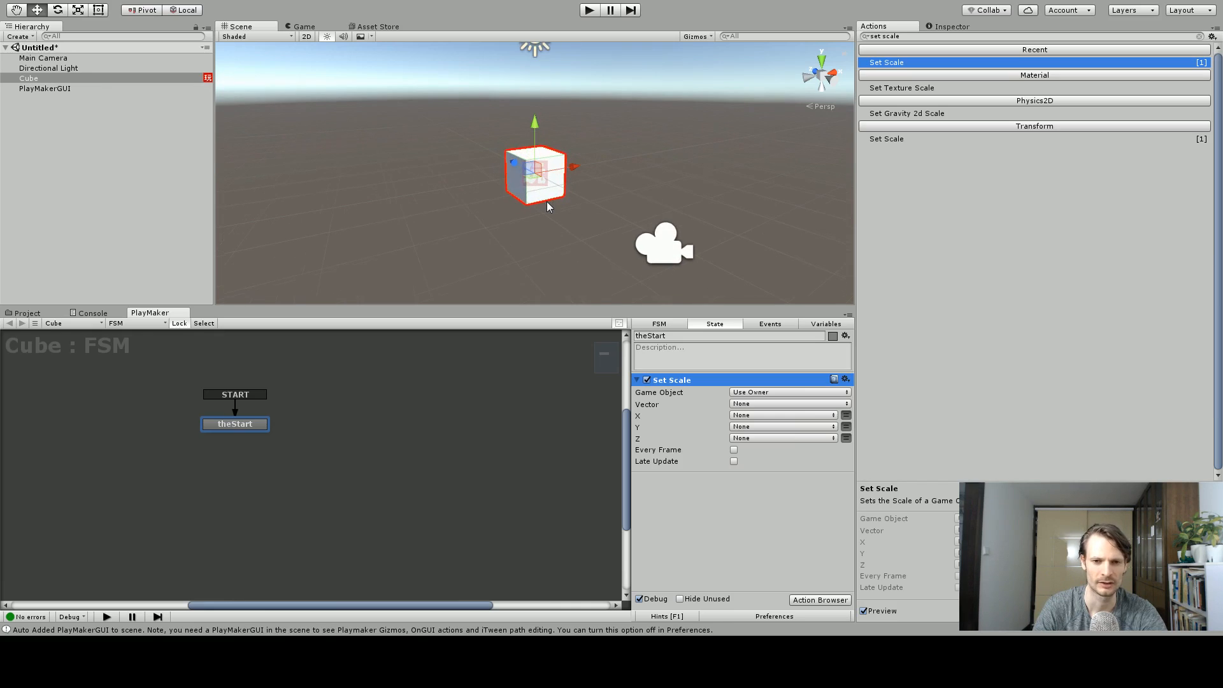
Step: Give the Set Scale action in the theStart state direct values of X 3, Y 2 and Z 0.1
alt+drag(548, 201, 604, 194)
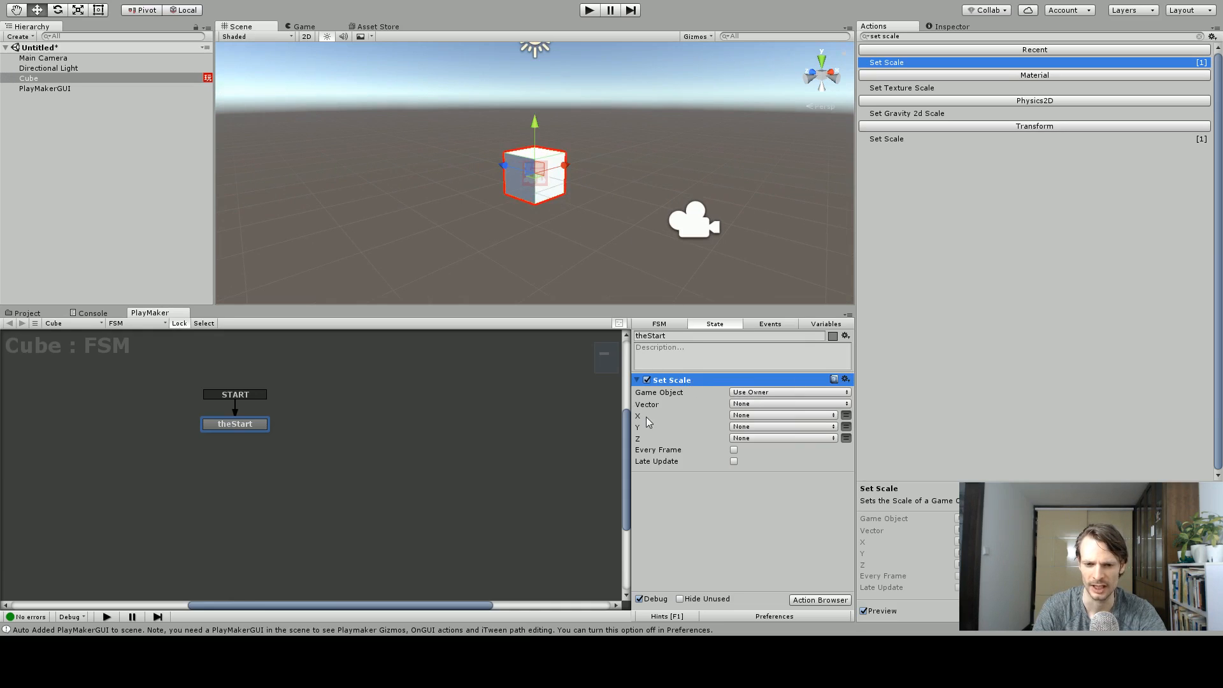
click(846, 414)
click(846, 427)
click(846, 437)
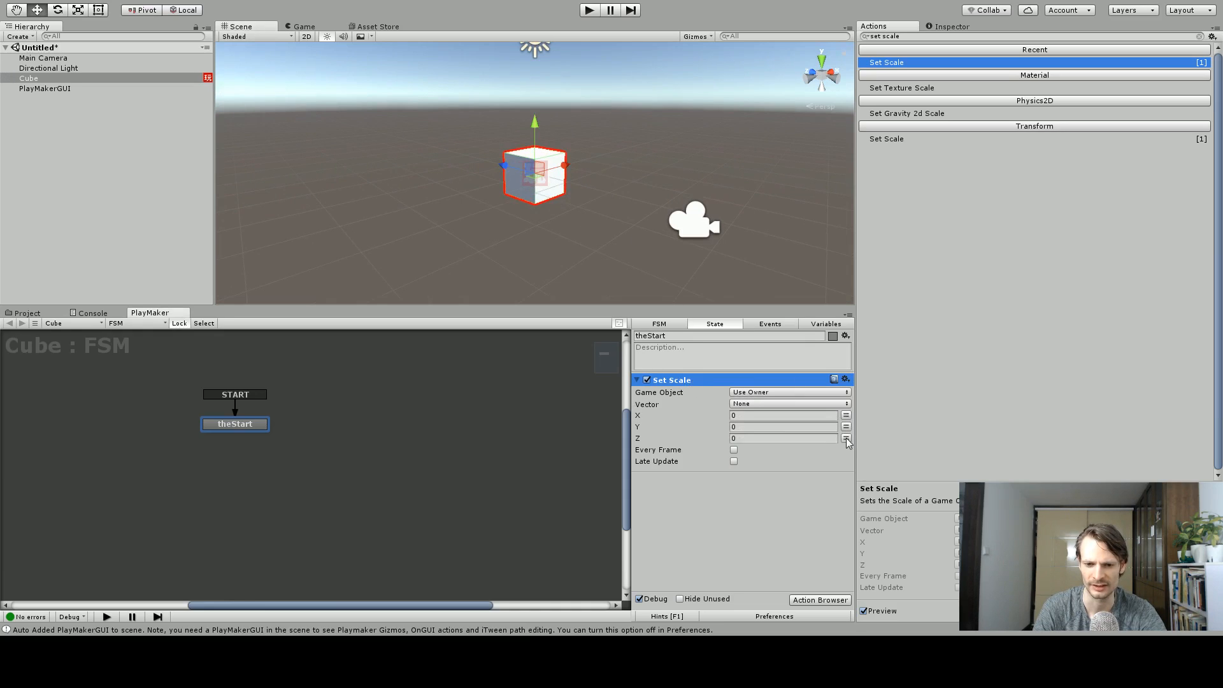
click(749, 416)
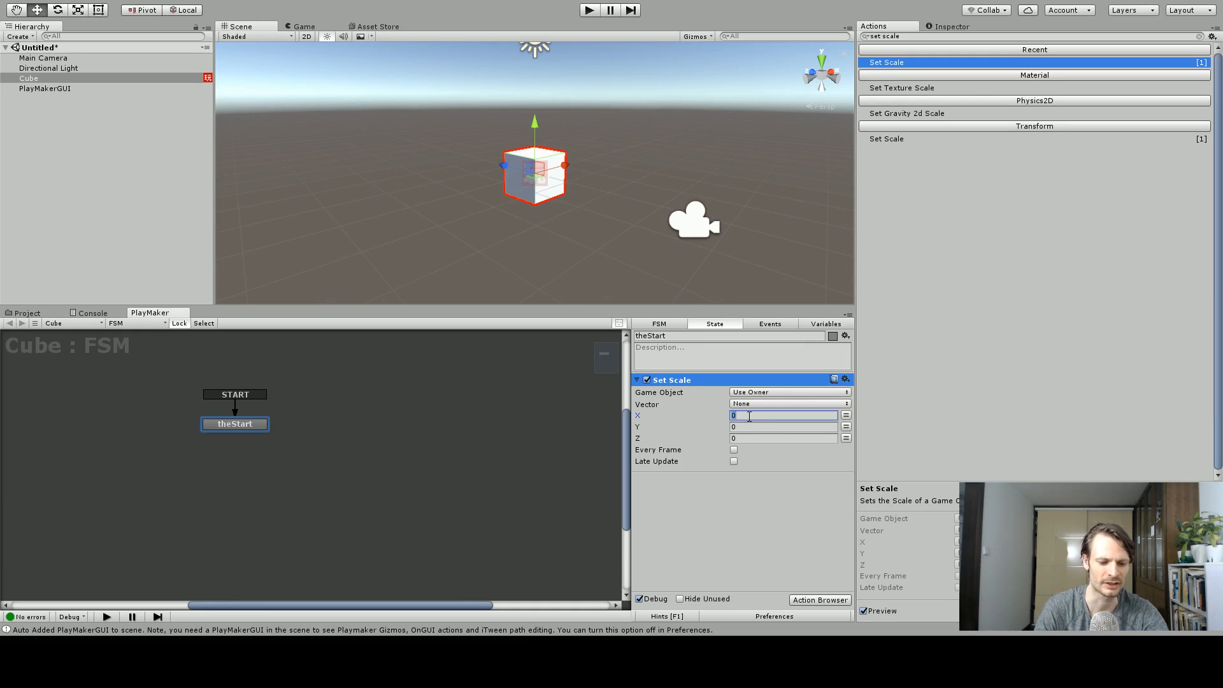
text(3)
click(746, 427)
text(2)
click(747, 438)
text(.1)
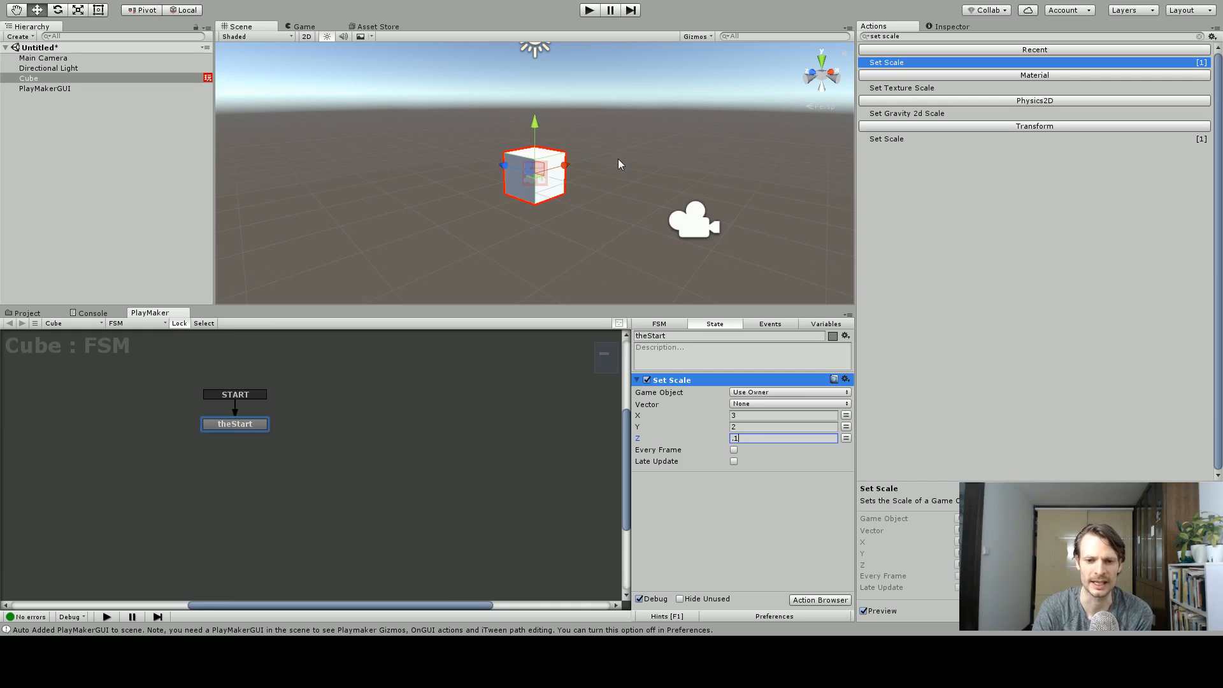
Step: Play-test the scene twice, inspecting the rescaled cube from different angles in the Scene view, and stop each run
click(589, 10)
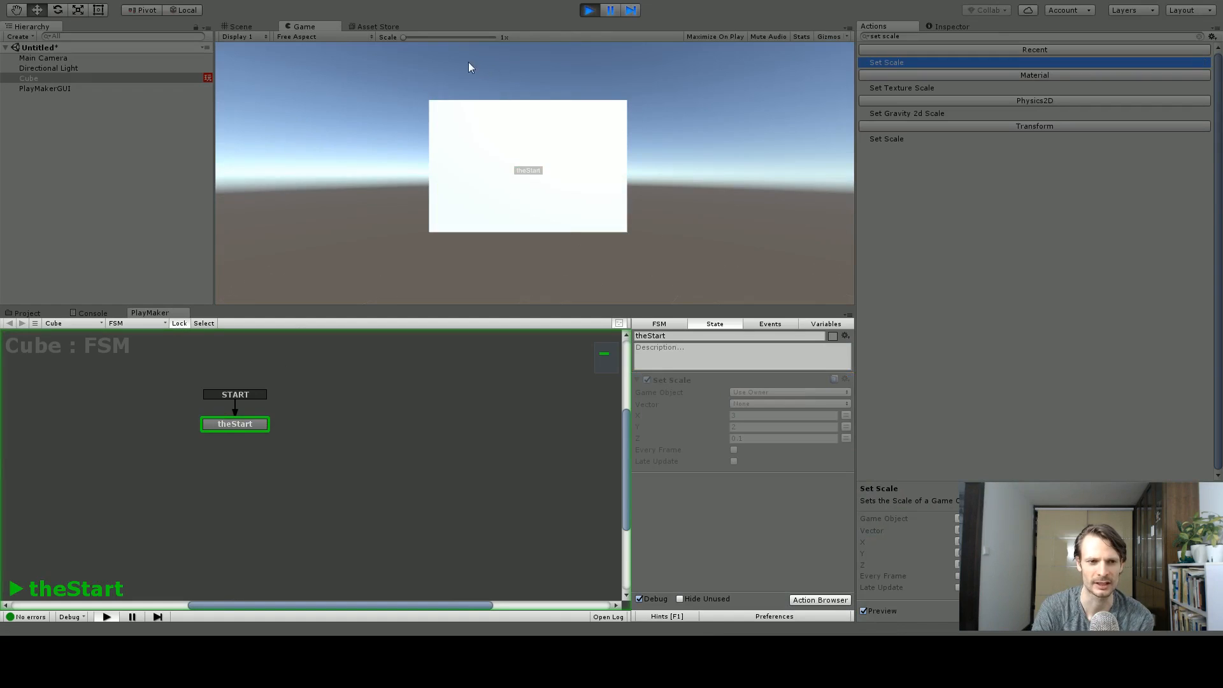
click(242, 28)
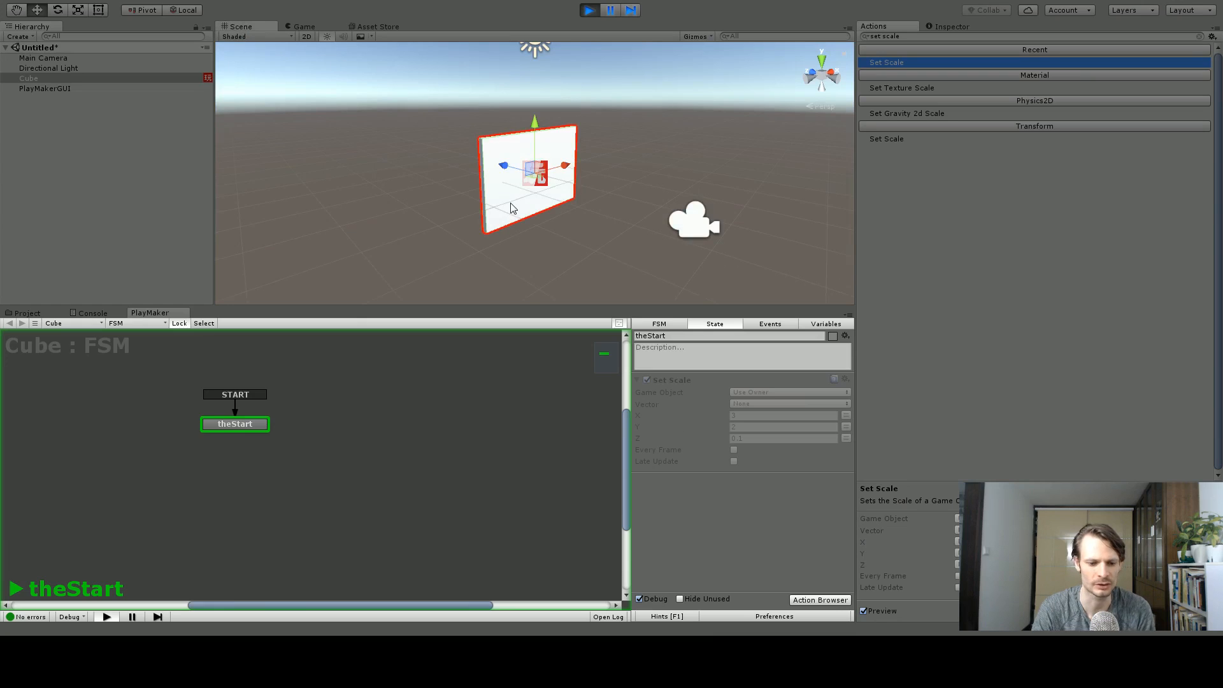
alt+drag(487, 209, 423, 178)
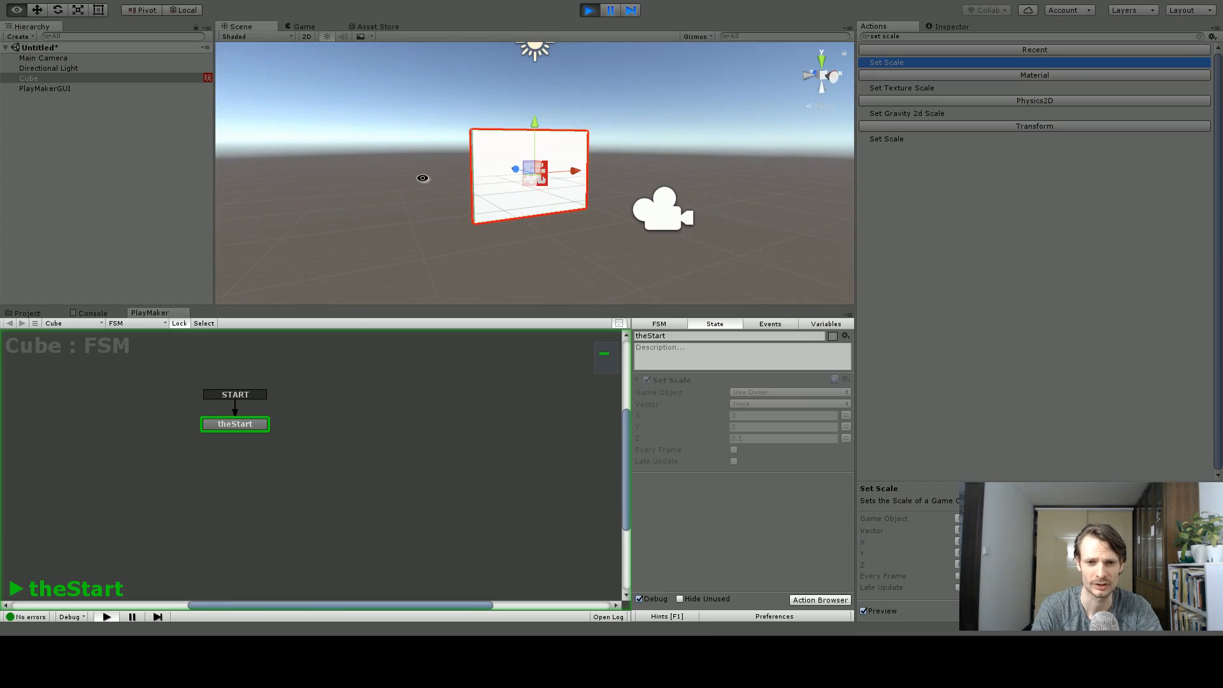
click(588, 10)
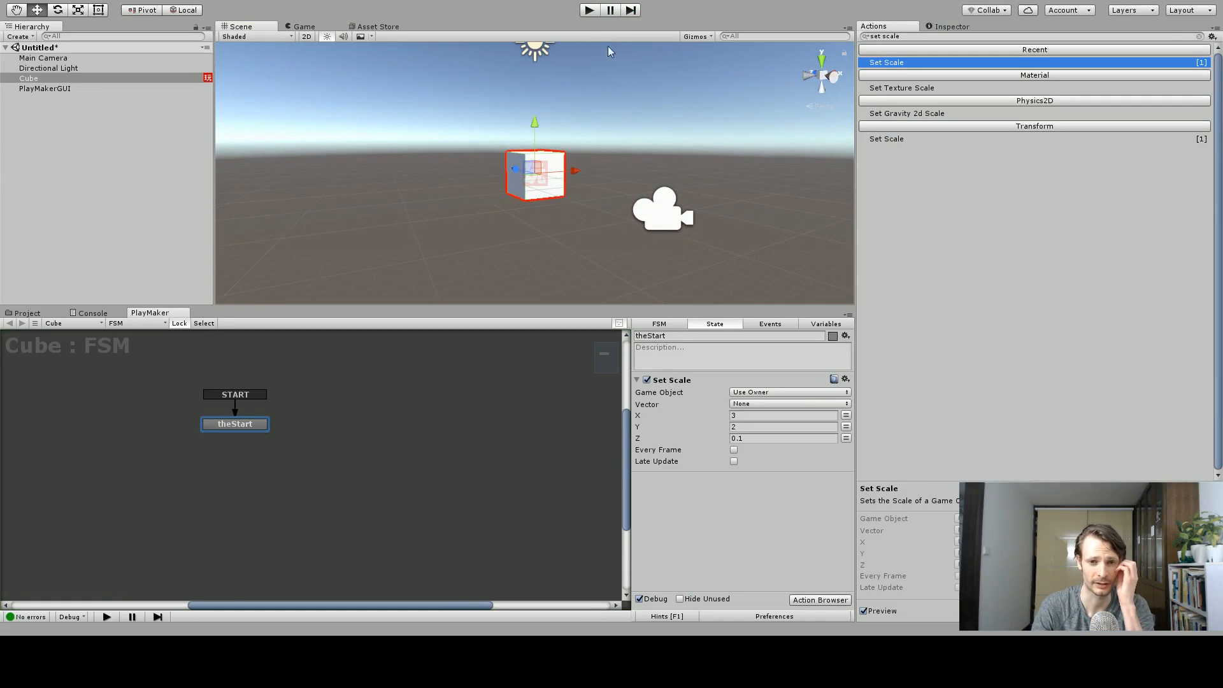
click(589, 11)
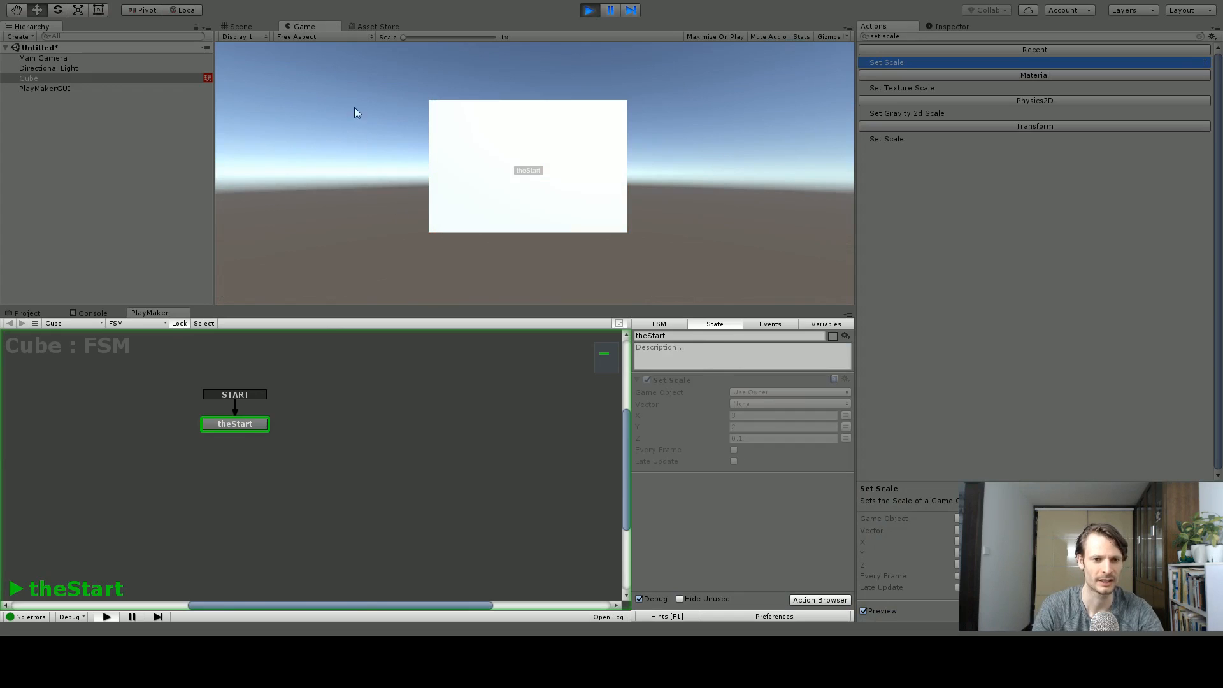
click(254, 24)
alt+drag(450, 123, 431, 180)
click(590, 9)
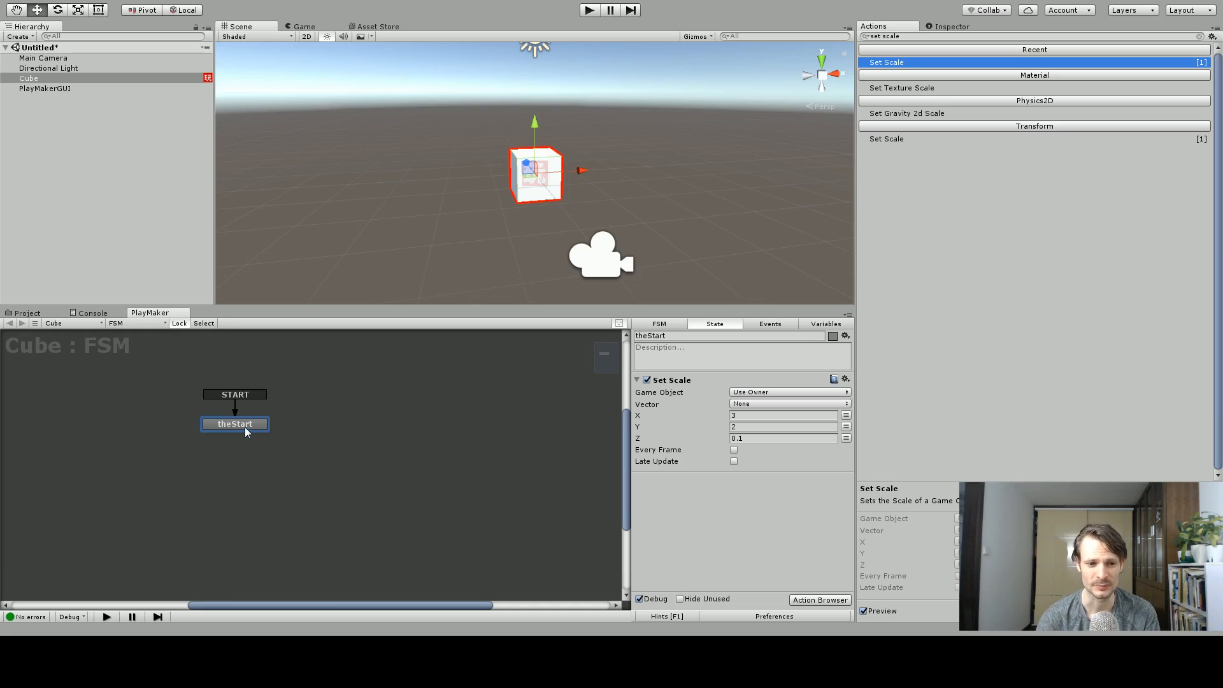
Step: Rename the theStart state to "Size One"
click(673, 333)
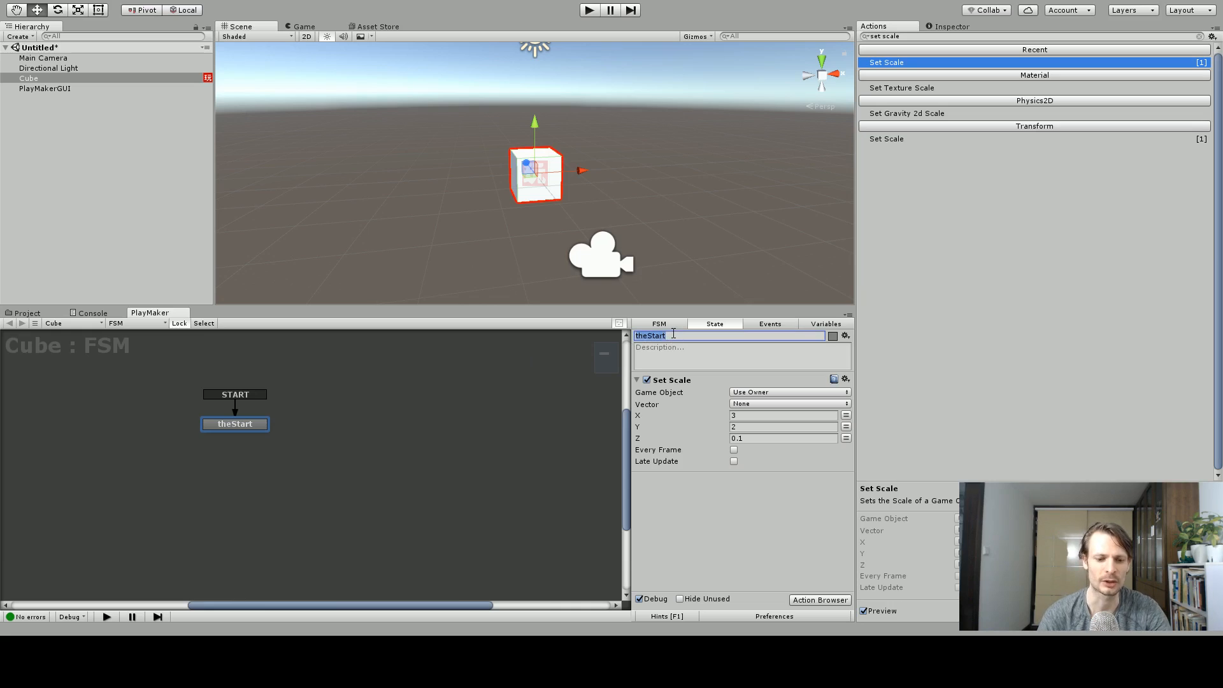
text(Size One)
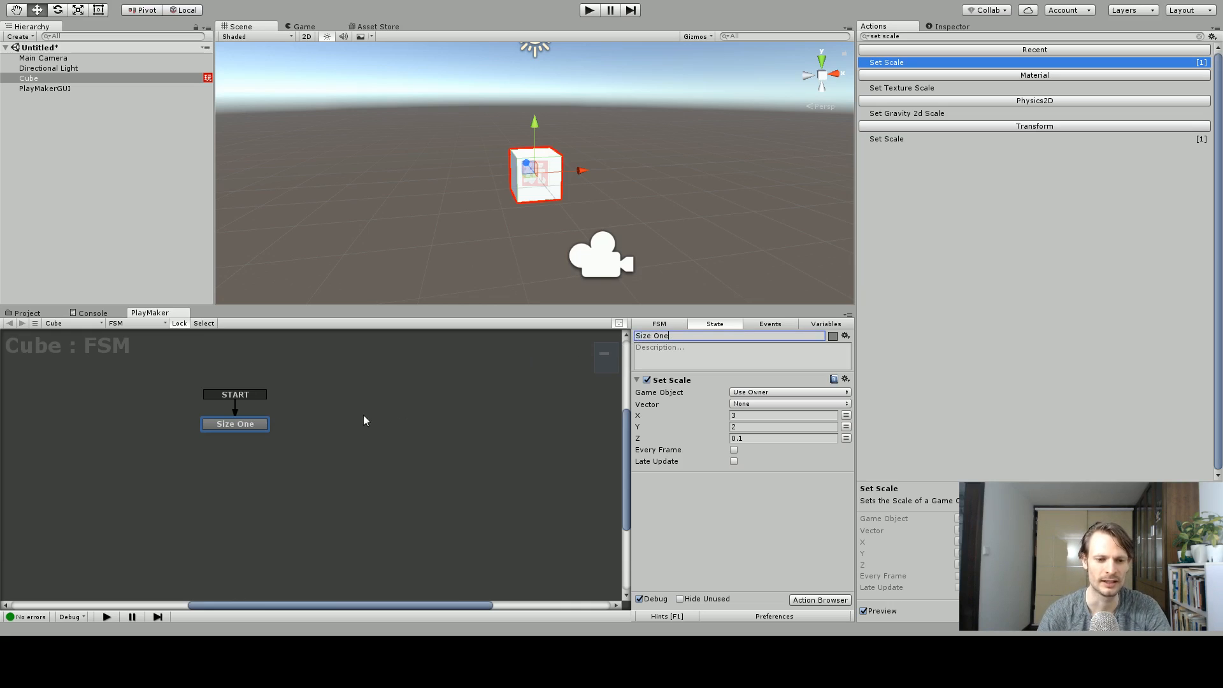
click(370, 415)
Step: Add a second state named "Size Two" and line it up beside the Size One state
right_click(346, 426)
click(383, 432)
drag(376, 435, 368, 430)
click(672, 336)
text(Size)
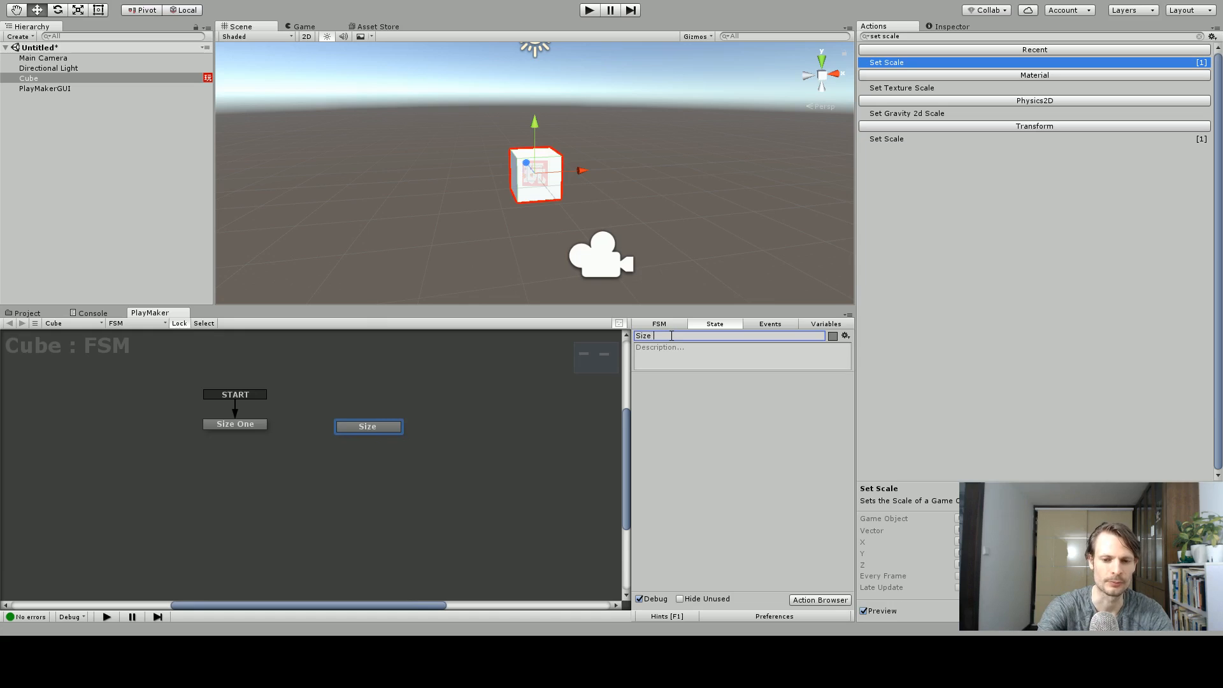
text( Two)
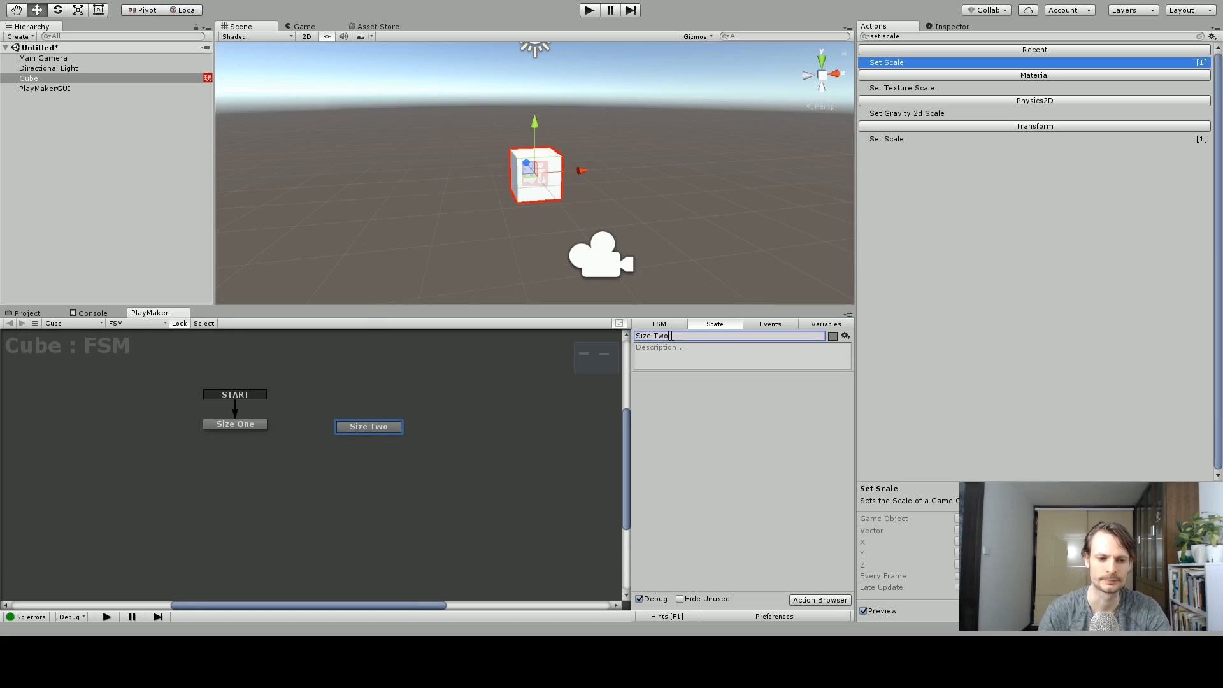
drag(382, 429, 379, 426)
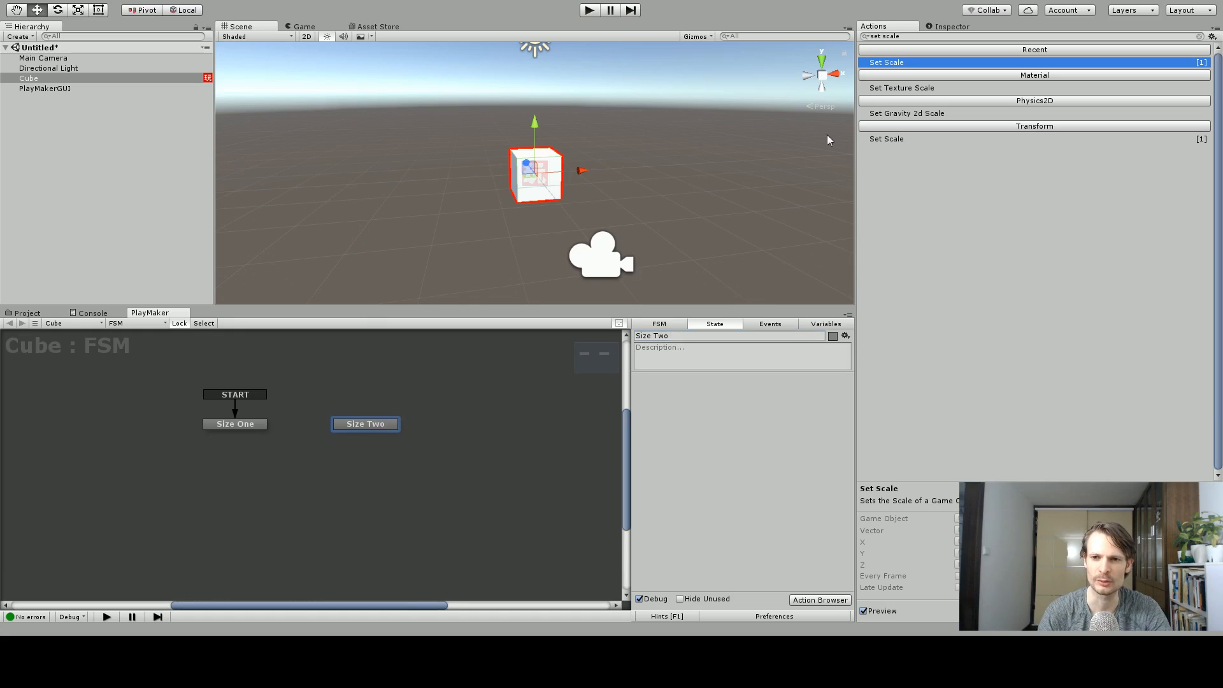
Step: Add a Set Scale action to the Size Two state with direct values of X 10, Y 0.1 and Z 0.1
double_click(888, 62)
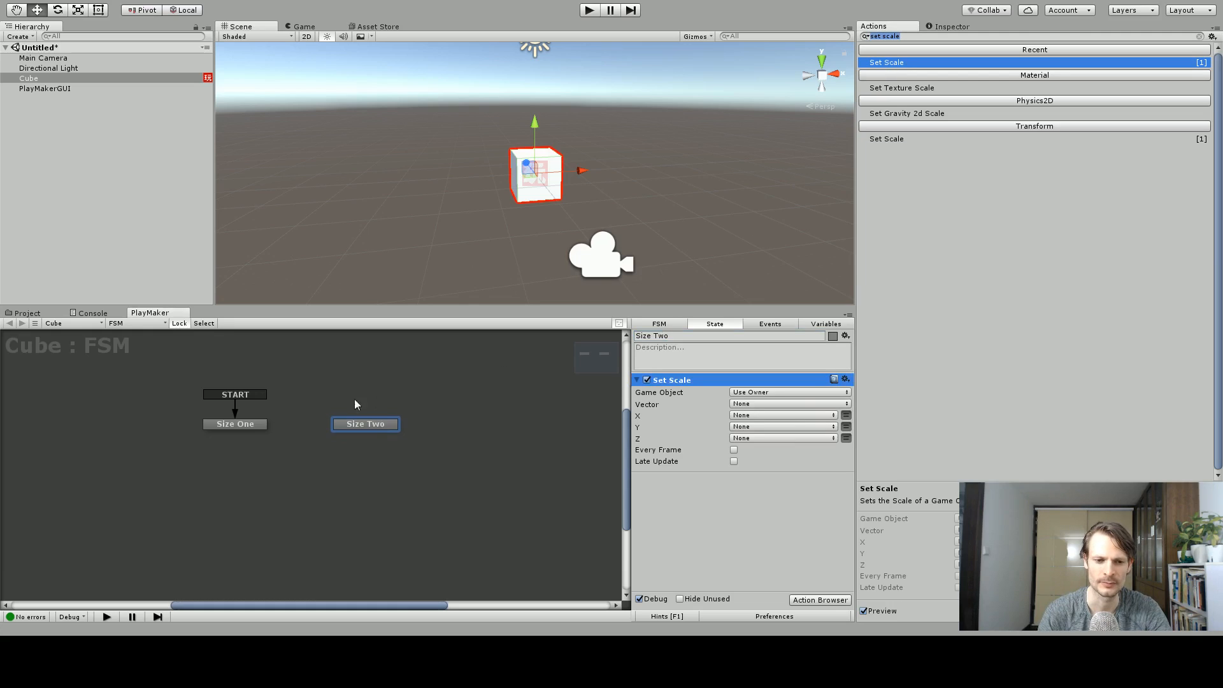
click(847, 414)
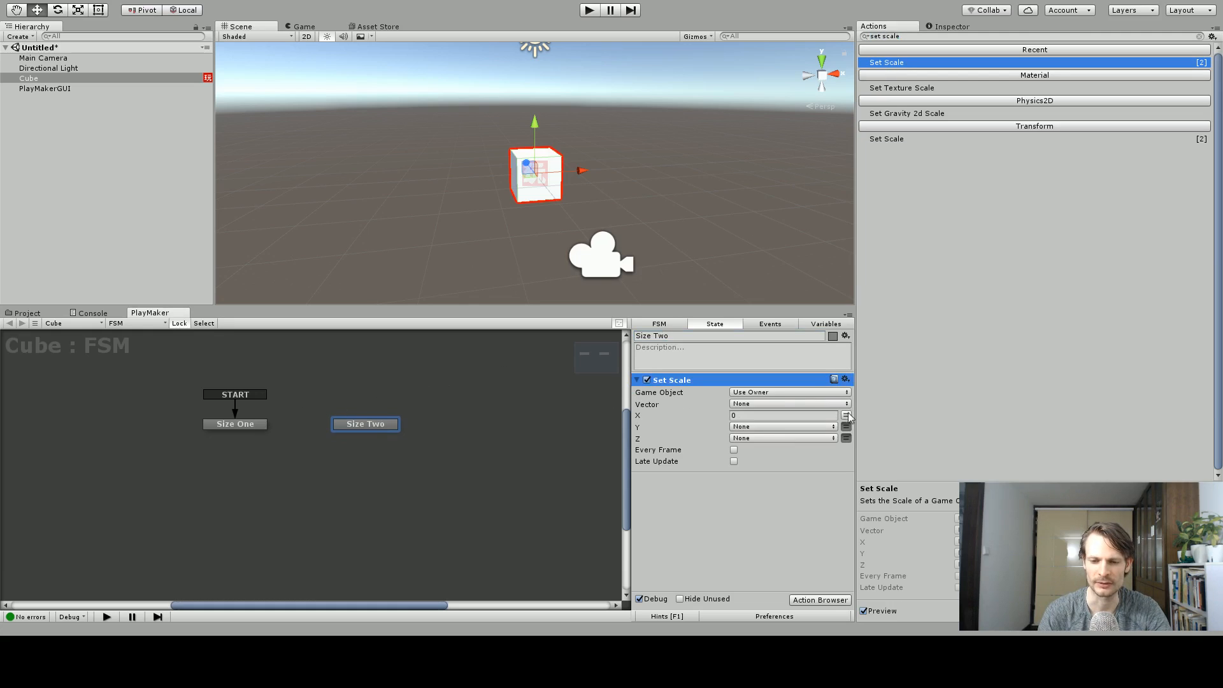
click(847, 426)
click(846, 437)
click(739, 416)
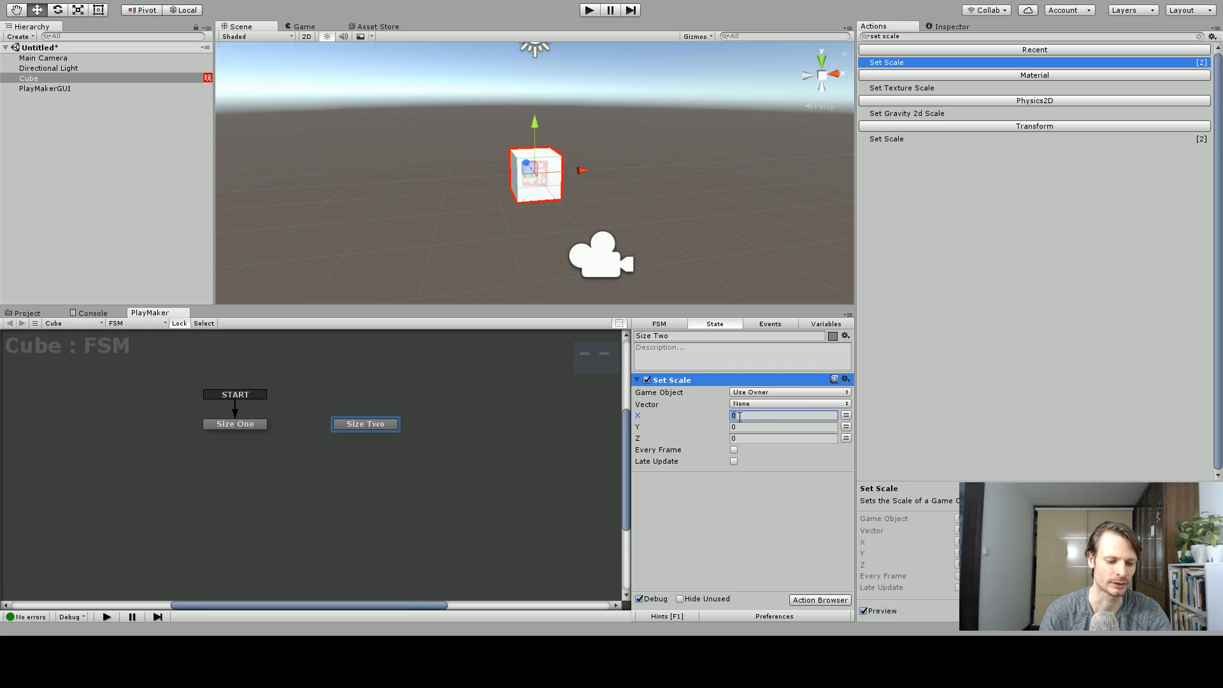
text(10)
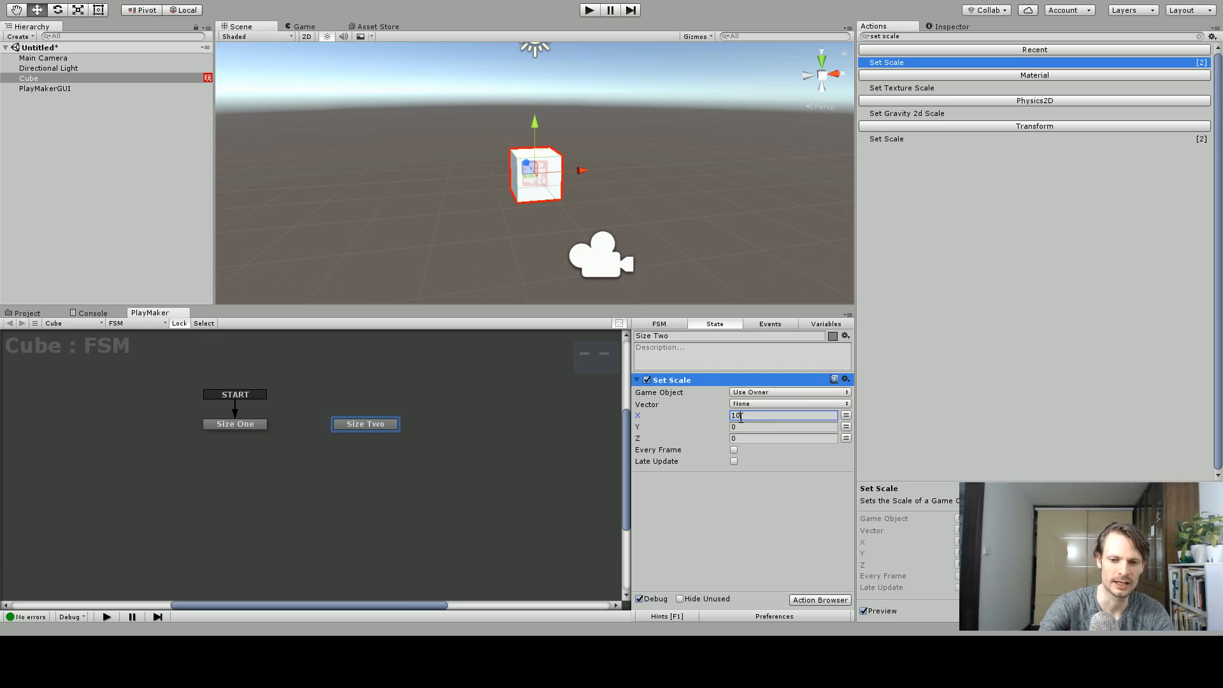
key(Tab)
text(0.1)
key(Tab)
text(.1)
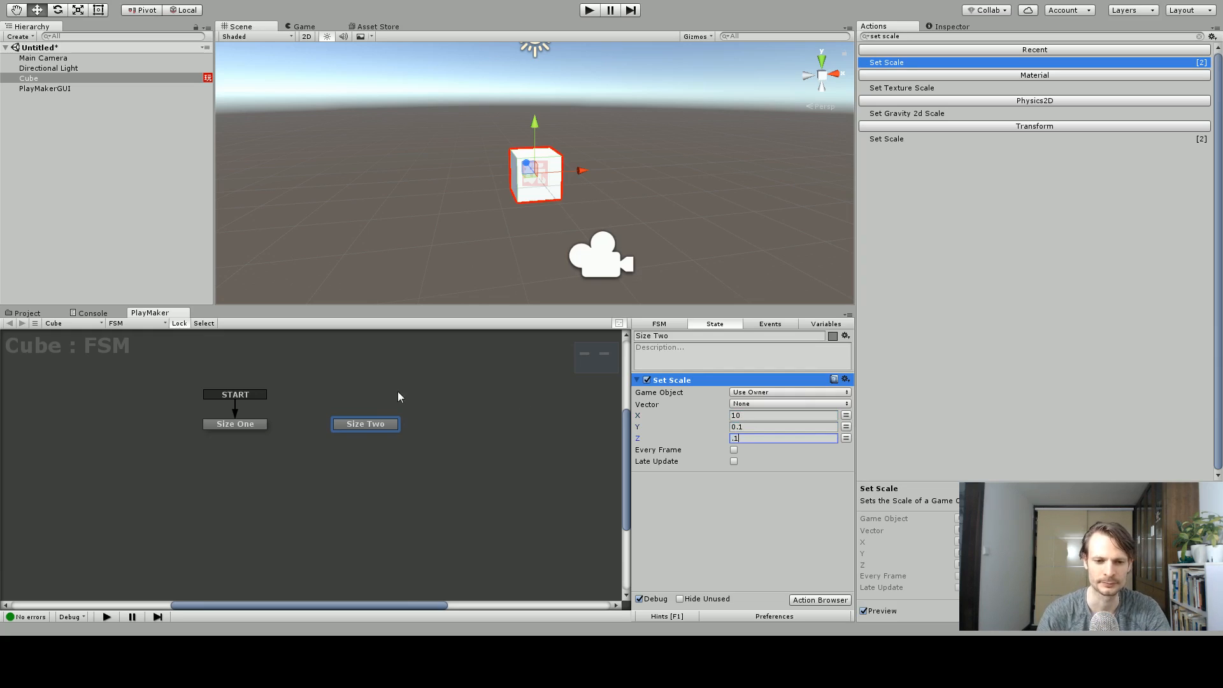
Step: Move the Size Two state slightly closer to Size One in the graph and keep it selected
drag(375, 426, 335, 423)
click(264, 420)
click(263, 420)
click(342, 425)
Step: Play-test the scene with the unconnected states, inspect the cube from several angles in the Scene view and stop
click(584, 11)
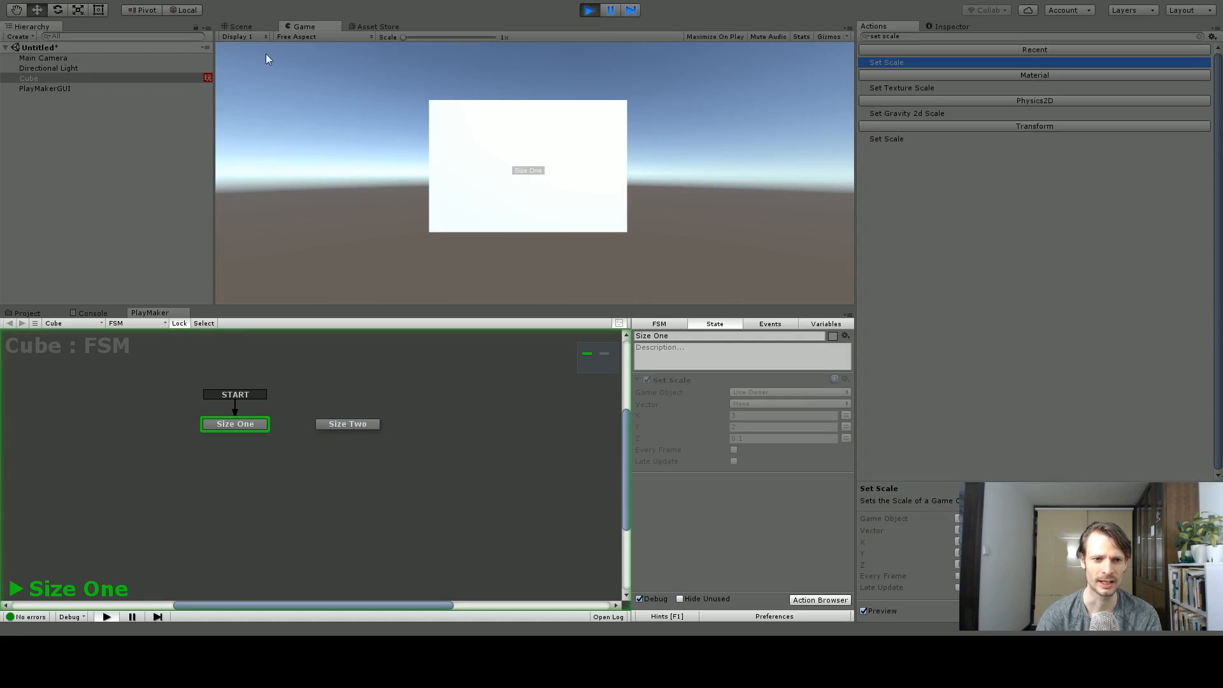
click(241, 26)
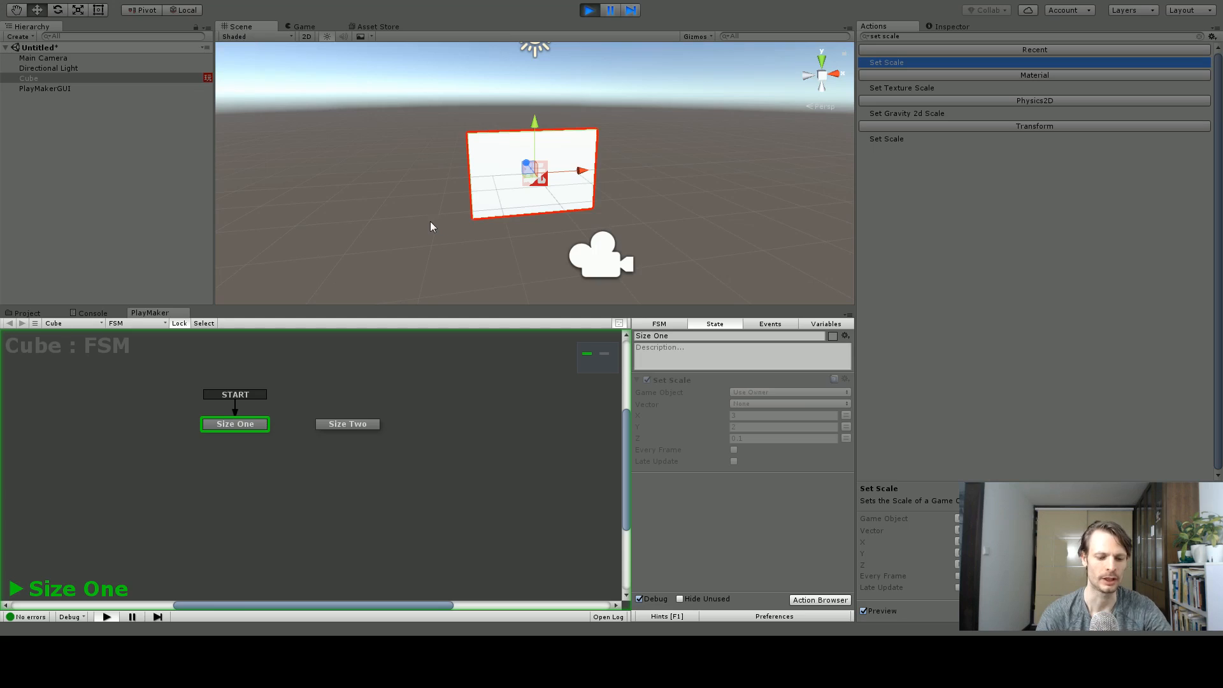
alt+drag(396, 199, 536, 190)
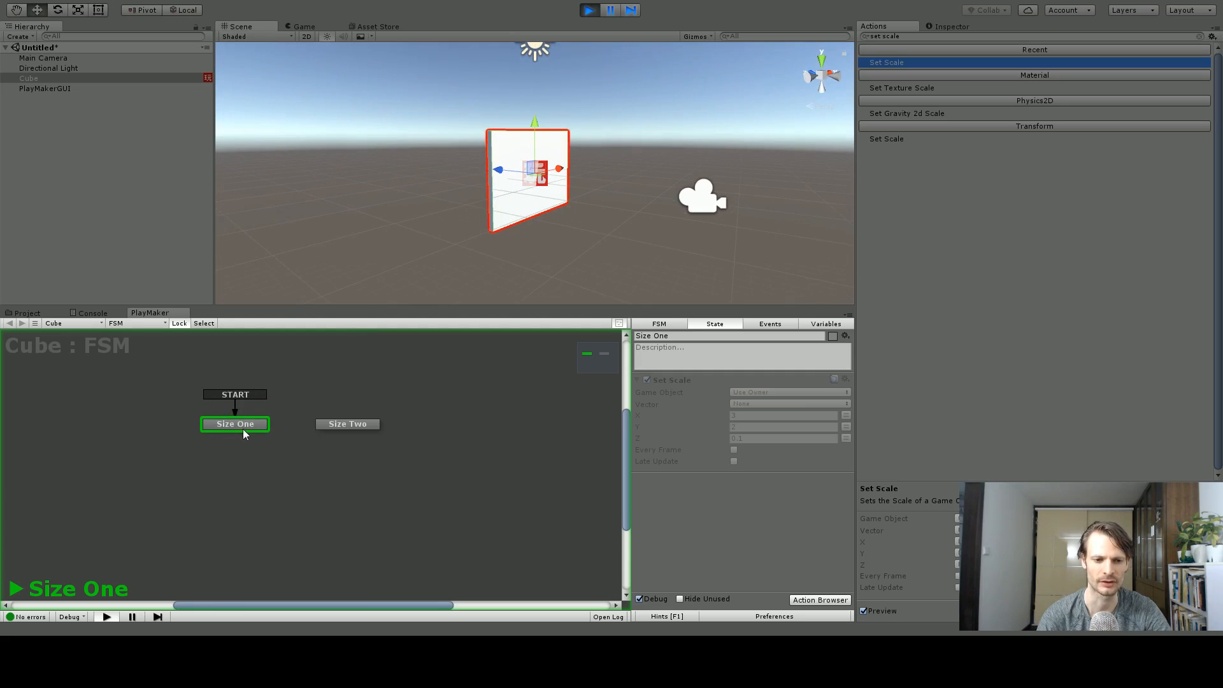
alt+drag(473, 243, 658, 235)
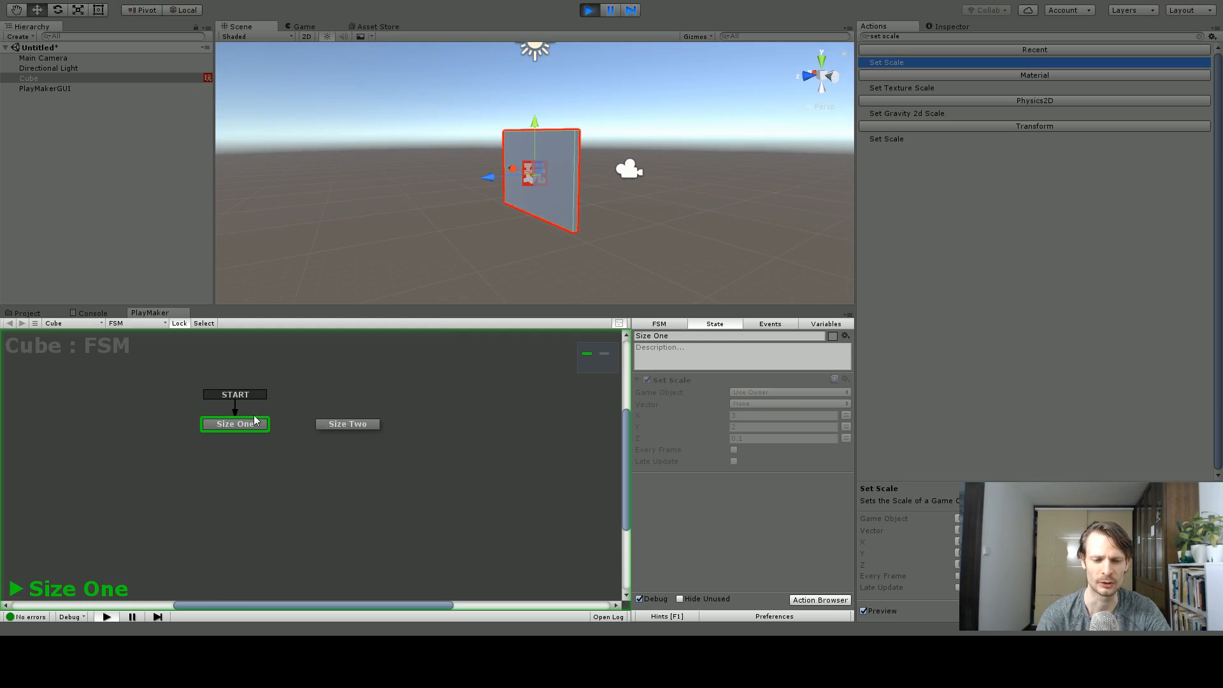
click(590, 10)
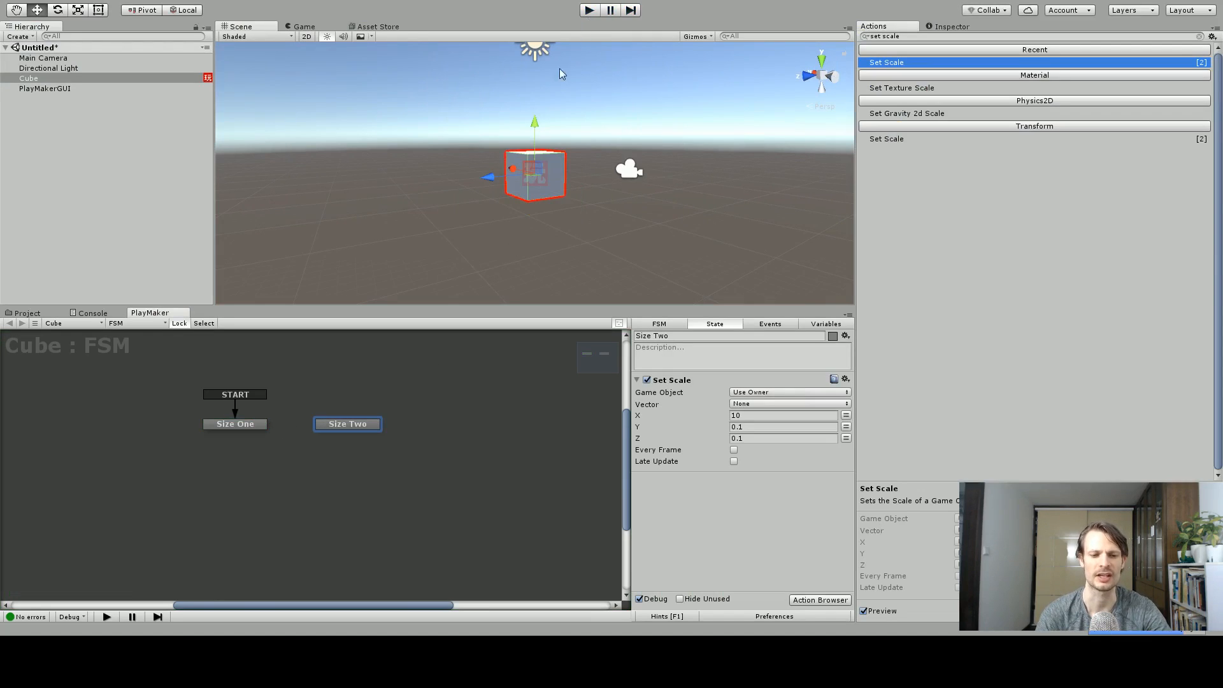
alt+drag(554, 227, 359, 212)
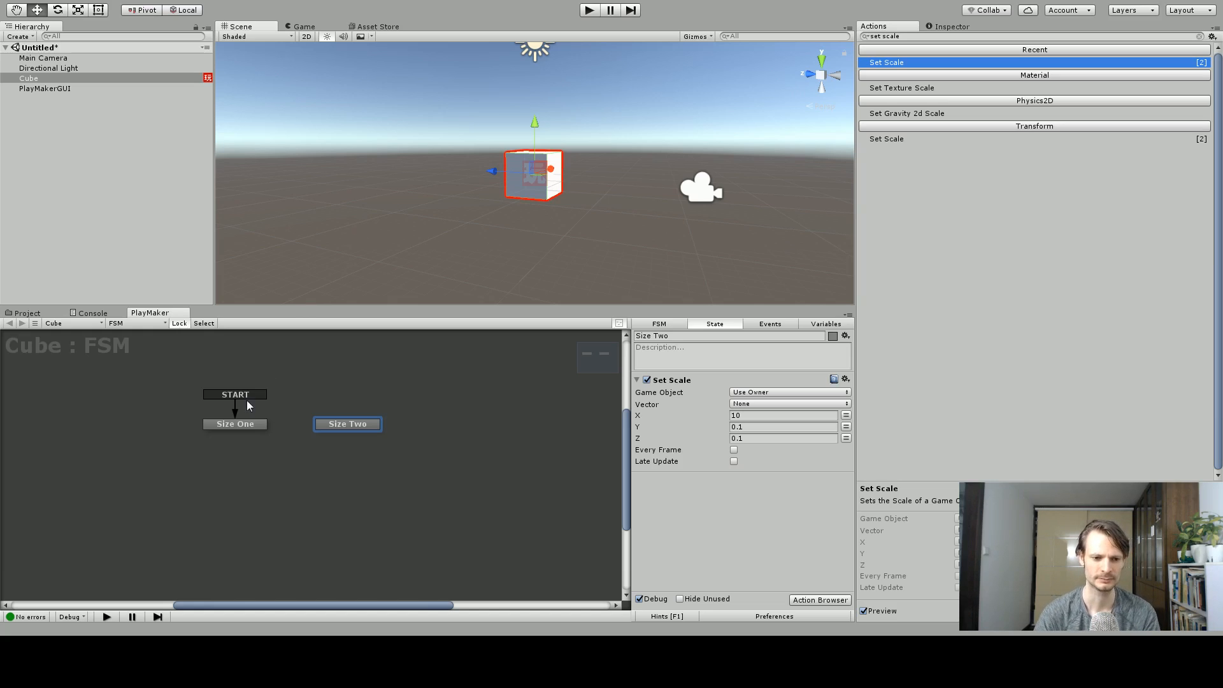
Step: Add a FINISHED transition to the Size One state and link it to Size Two, spacing the two states farther apart
click(247, 423)
drag(248, 426, 244, 428)
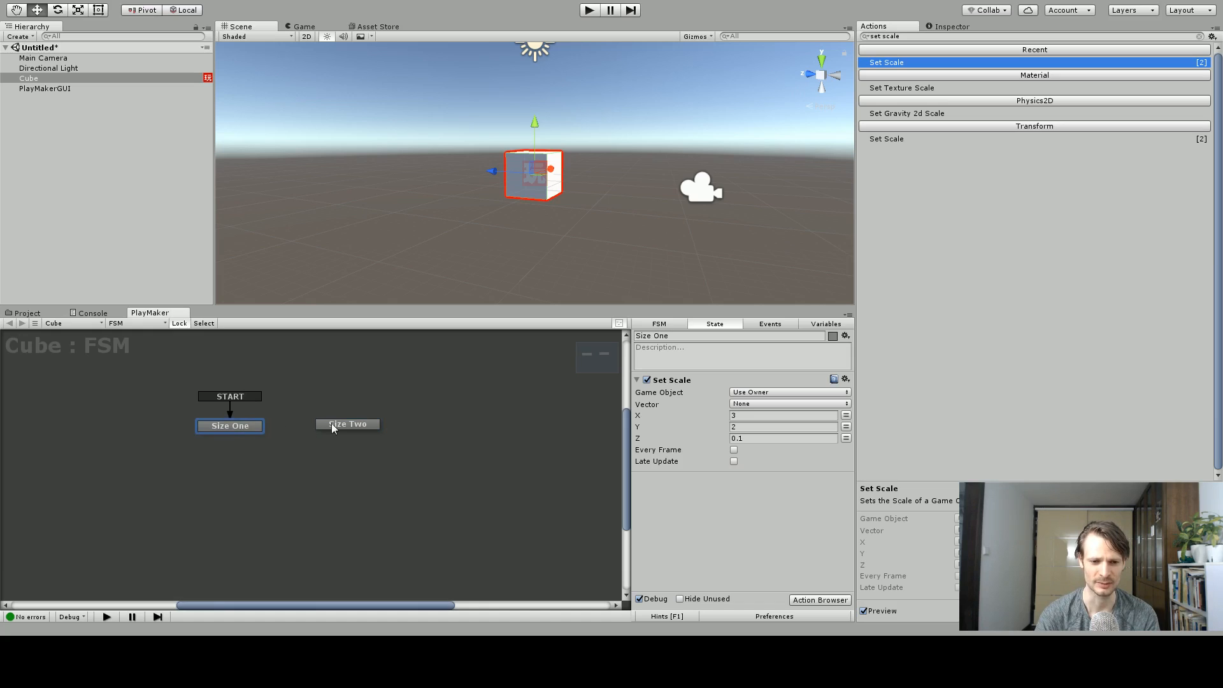
right_click(231, 431)
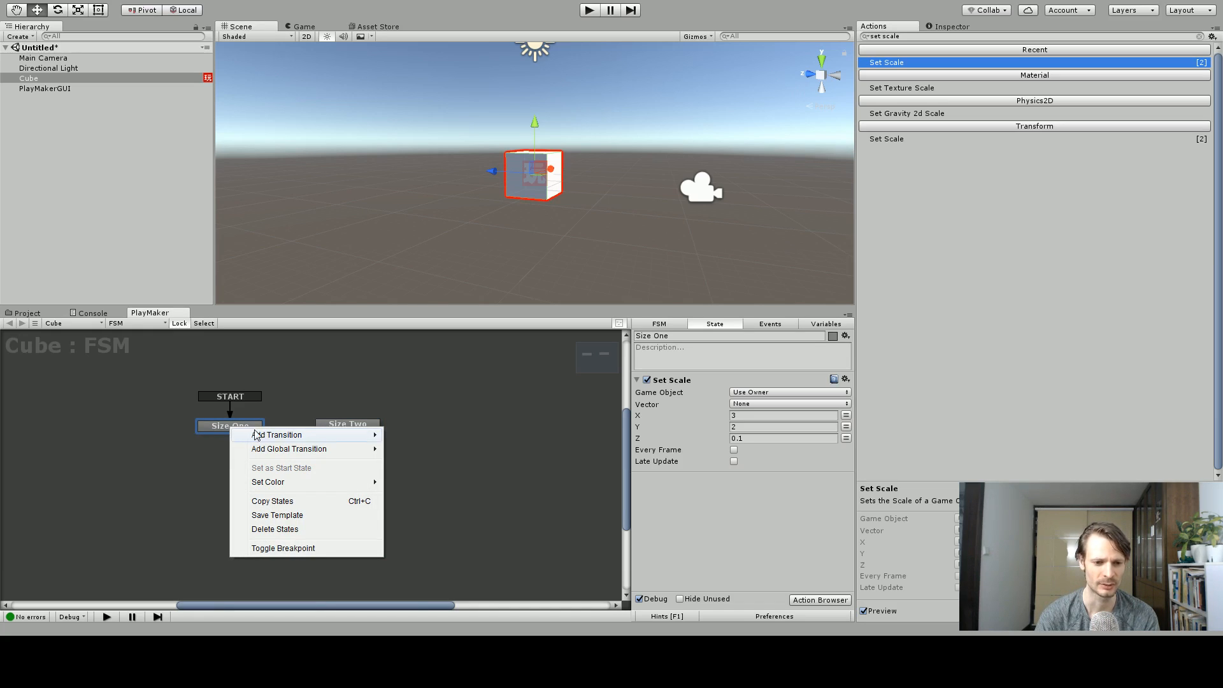
mouse_move(278, 437)
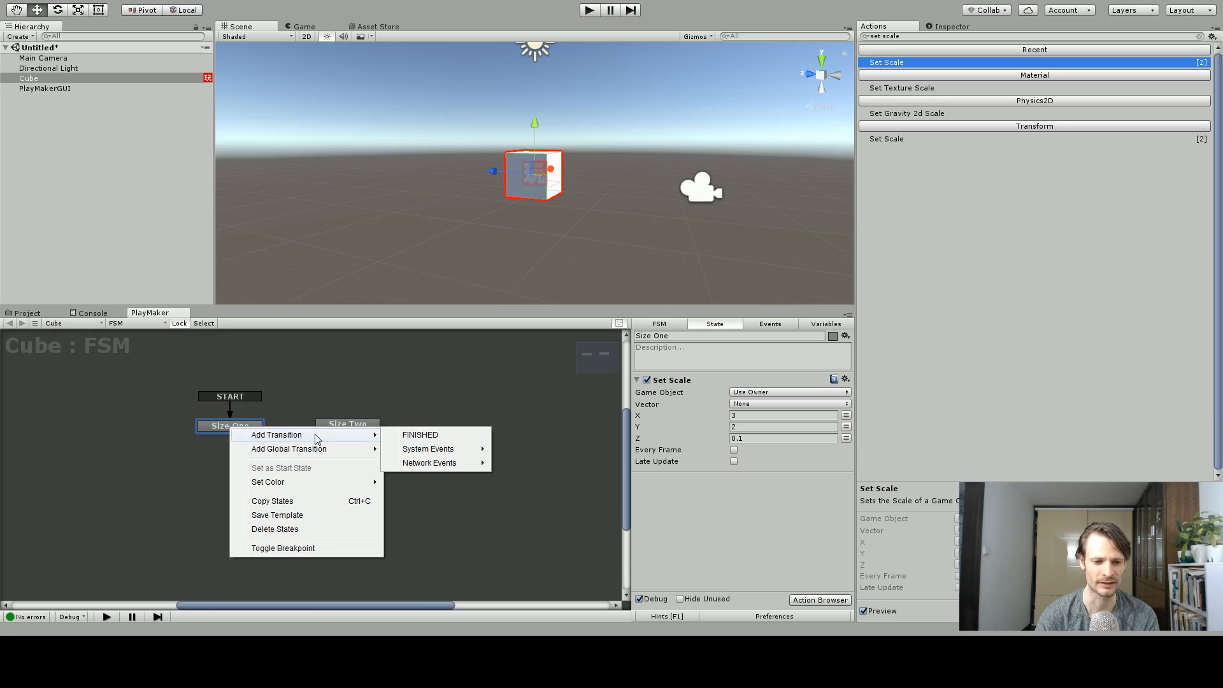
click(422, 436)
drag(347, 431, 388, 429)
drag(252, 440, 368, 424)
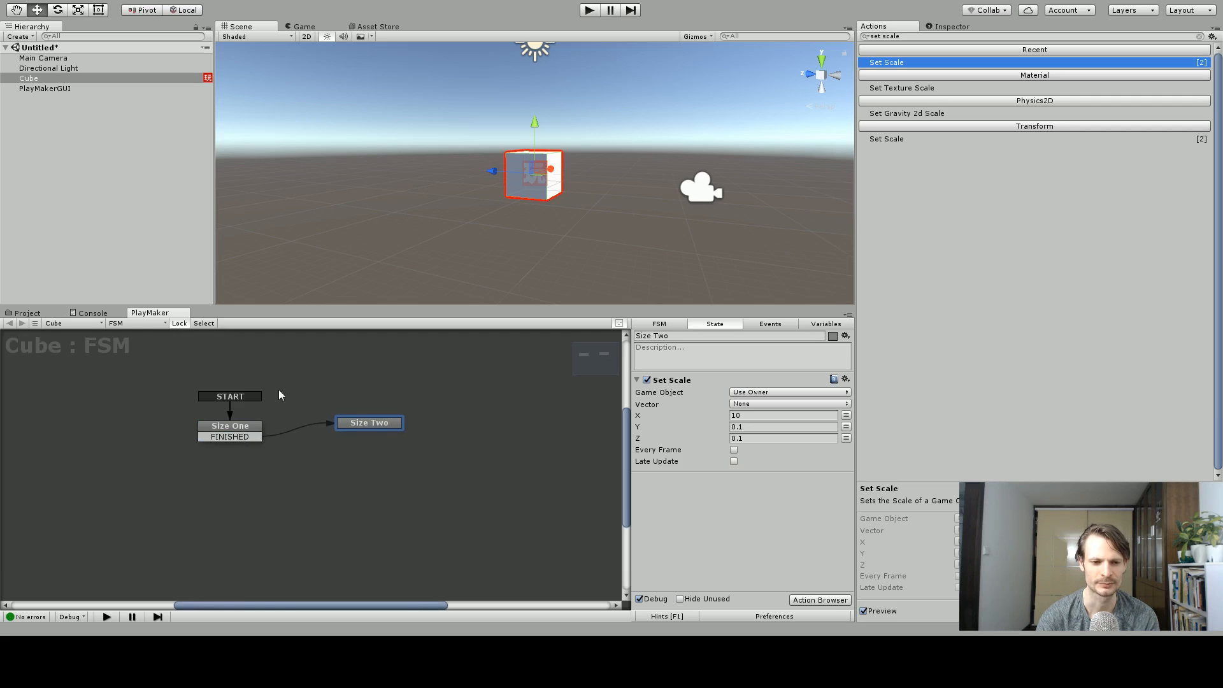
Step: Play-test the linked states twice, inspecting the cube from different angles in the Scene view, and stop each run
click(587, 11)
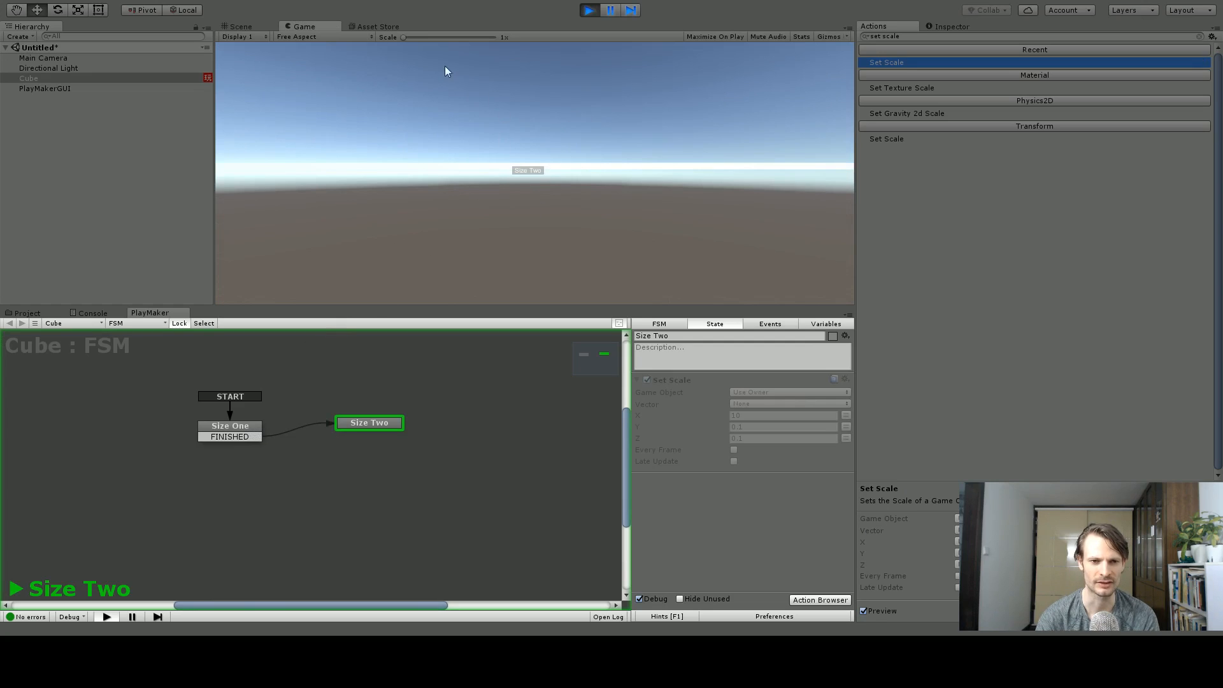
click(241, 27)
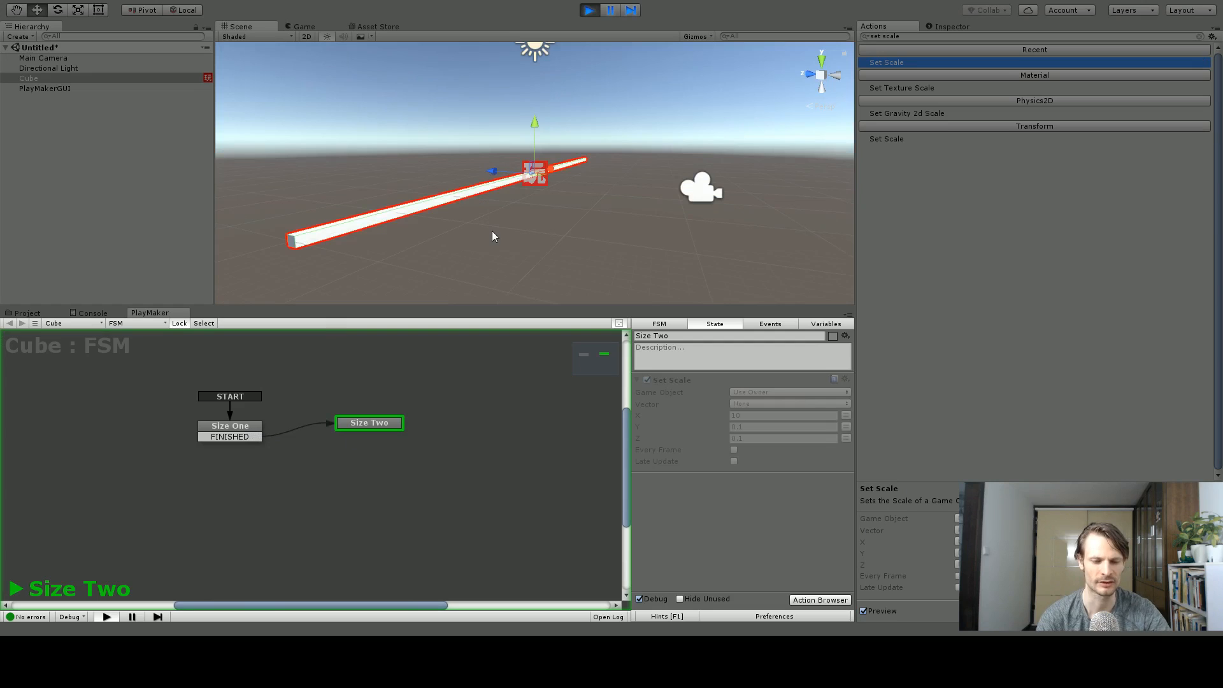
alt+drag(495, 221, 357, 218)
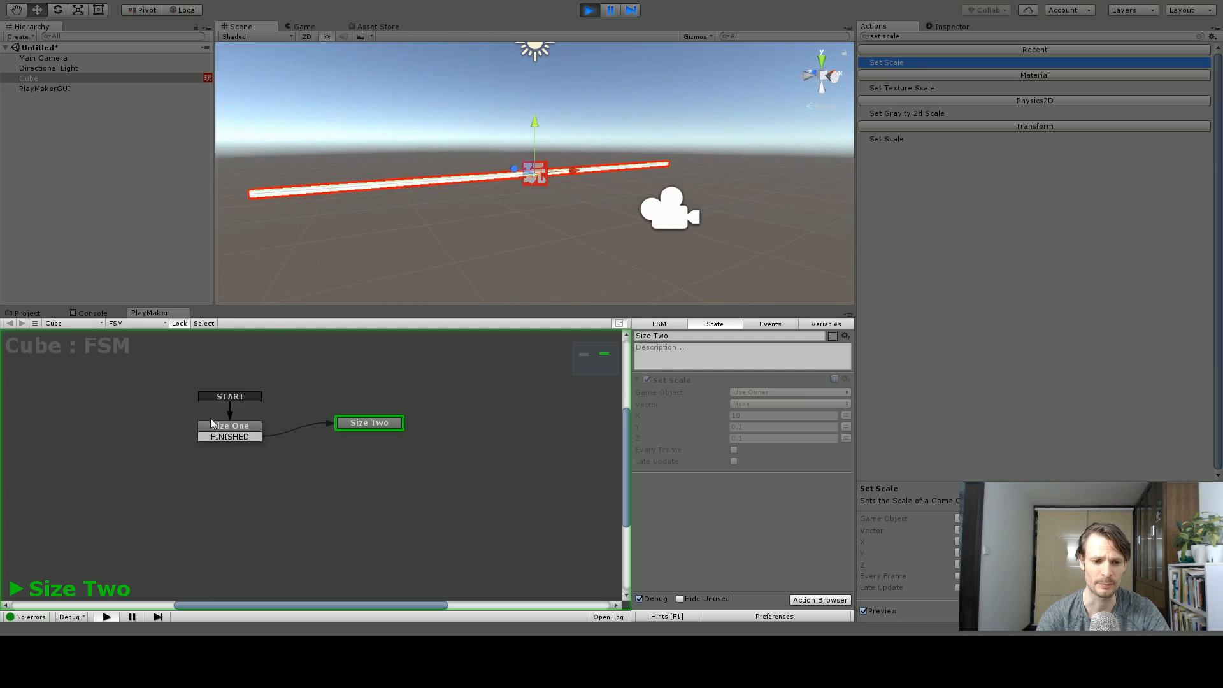
click(590, 10)
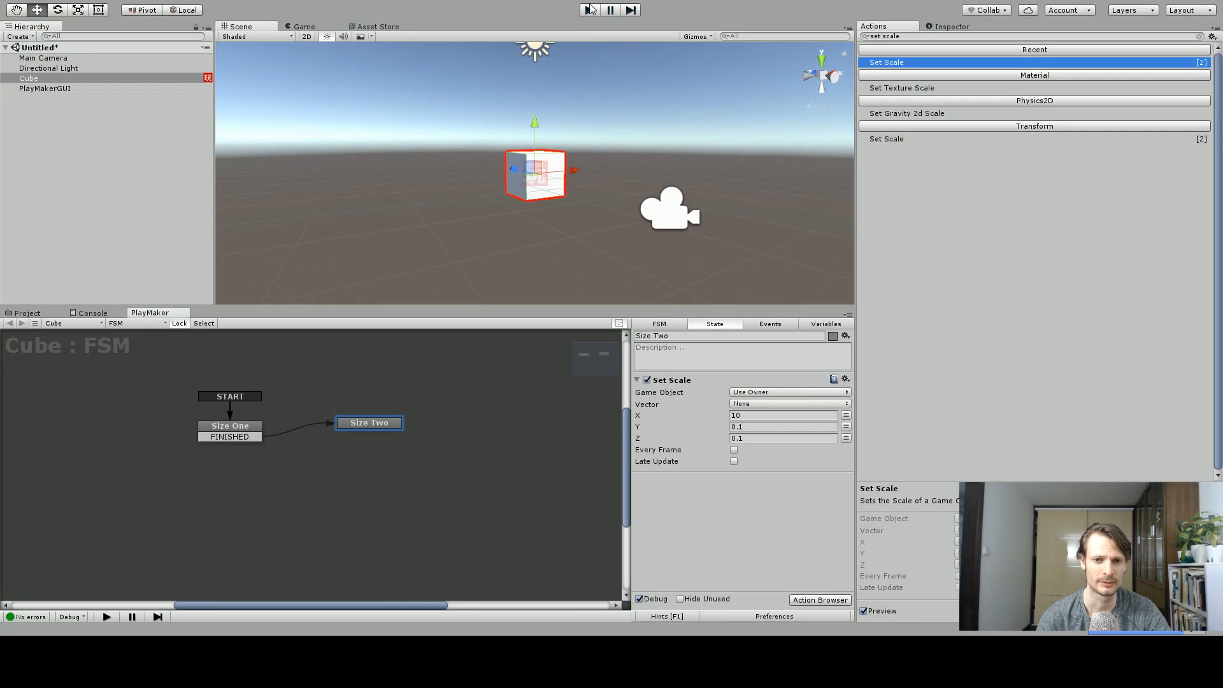
click(584, 11)
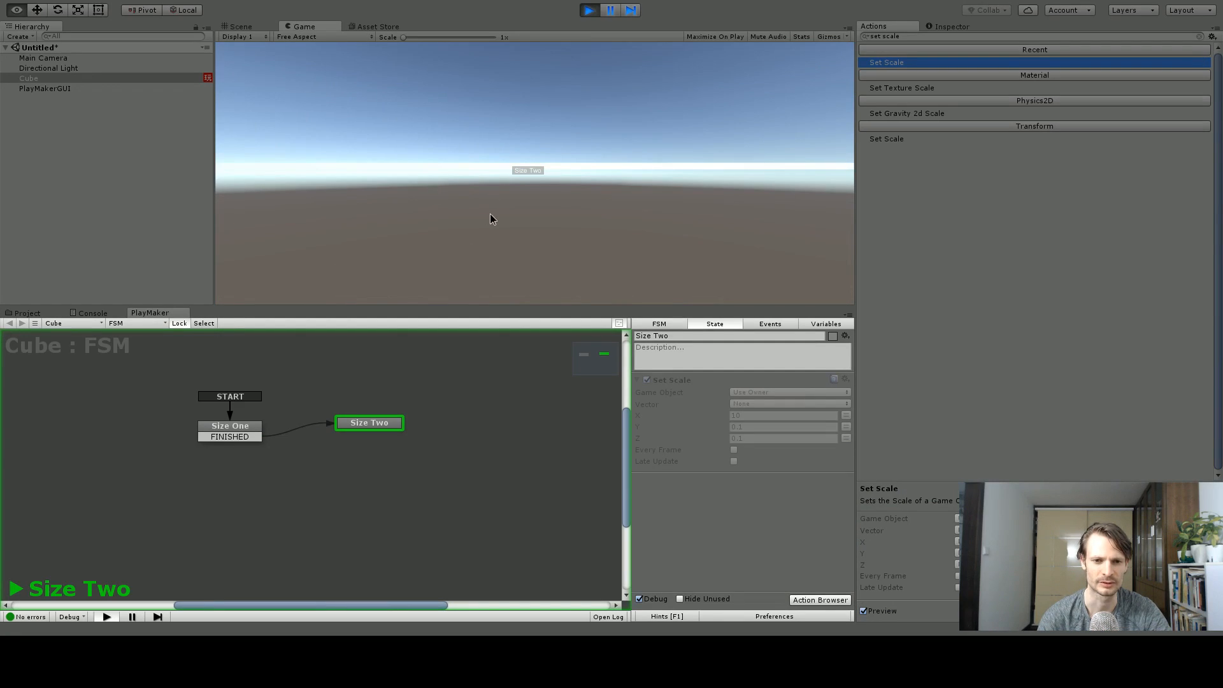
click(241, 27)
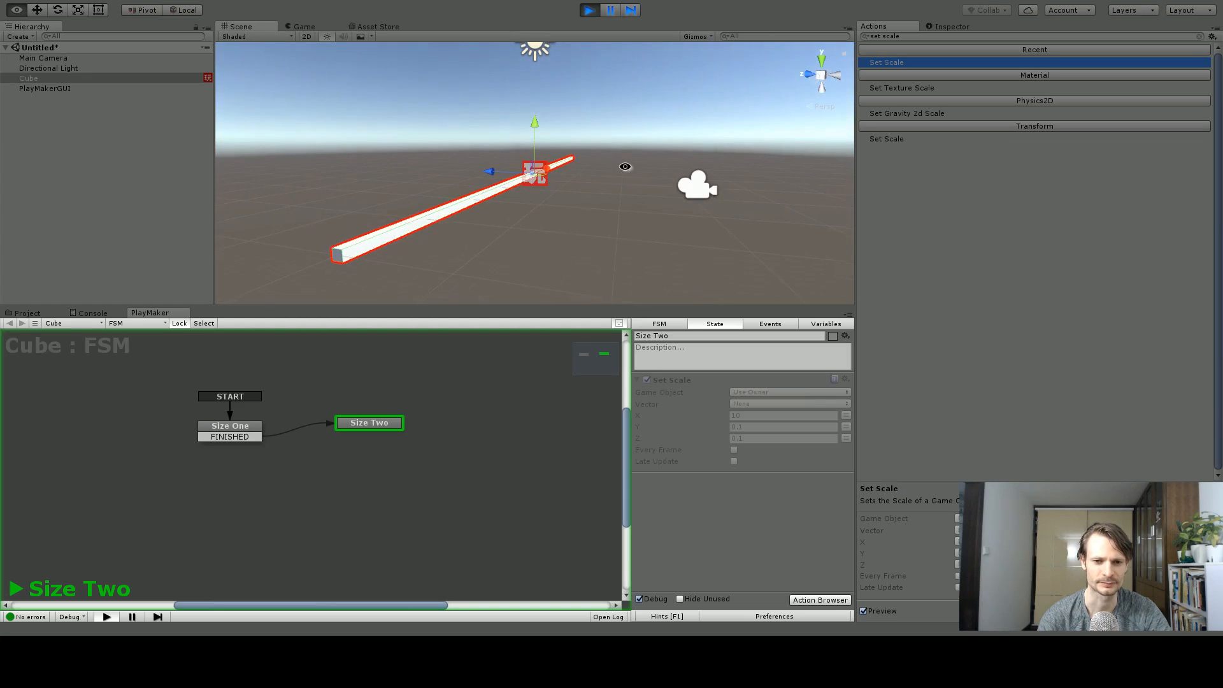
click(589, 10)
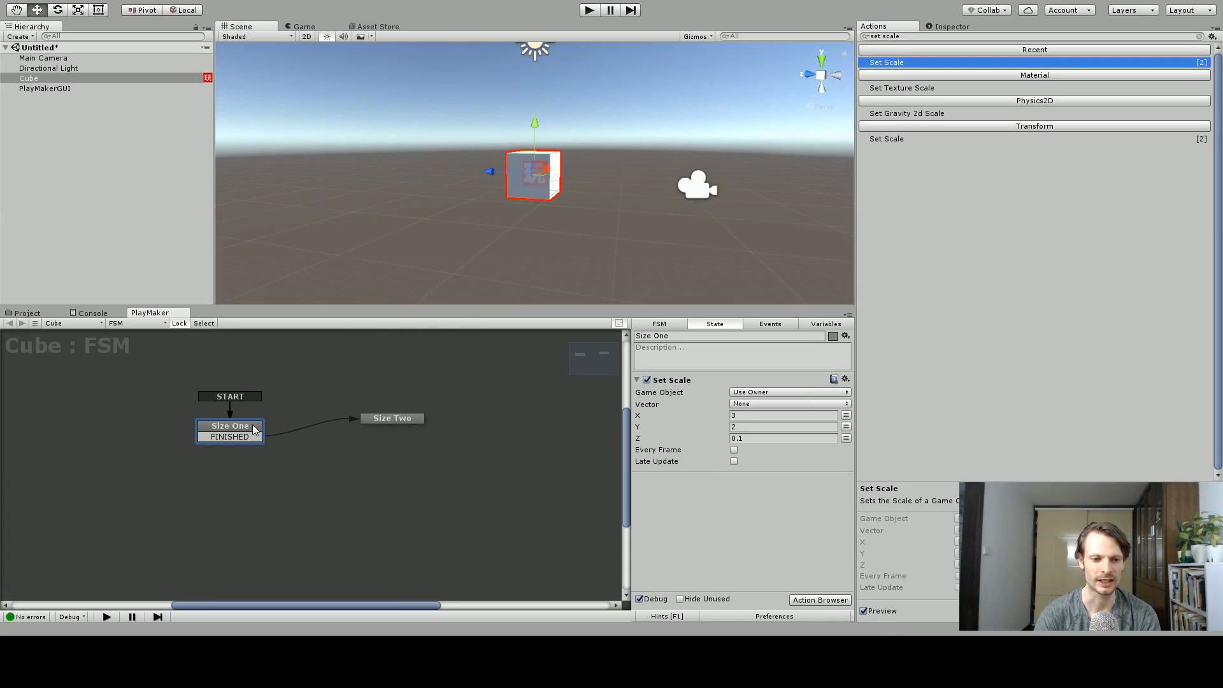
Step: Move Size Two farther from Size One and add a new state named Waiting in the gap between them
drag(380, 422, 418, 418)
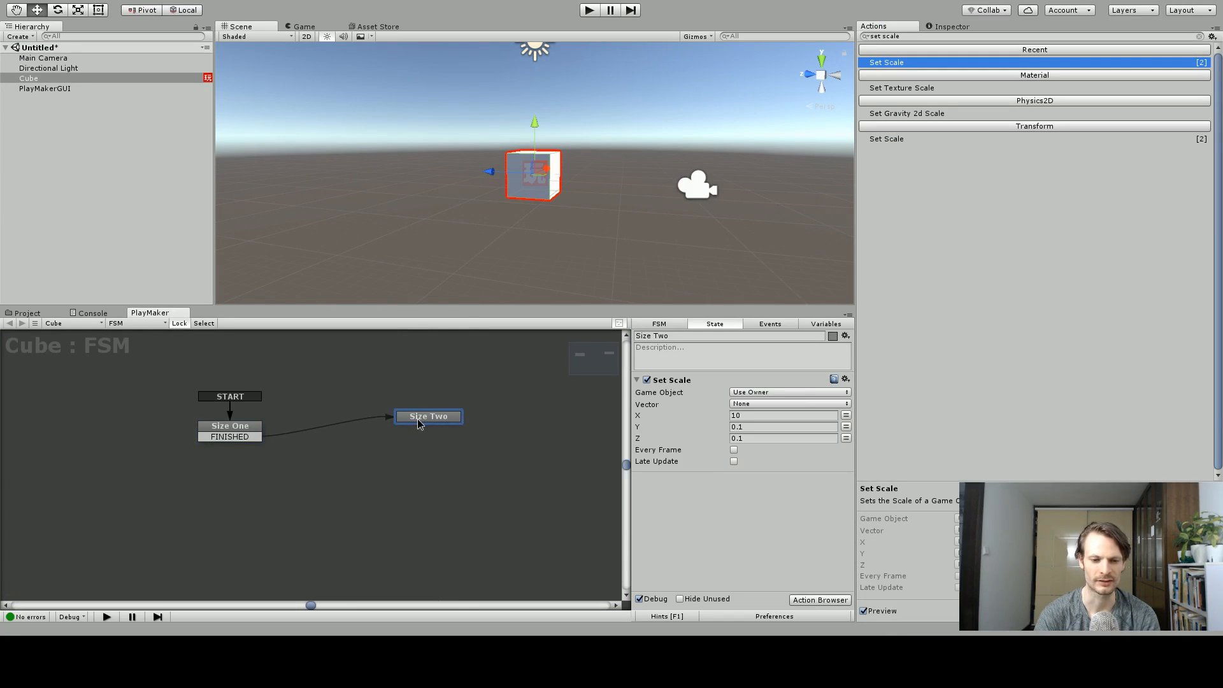
right_click(320, 380)
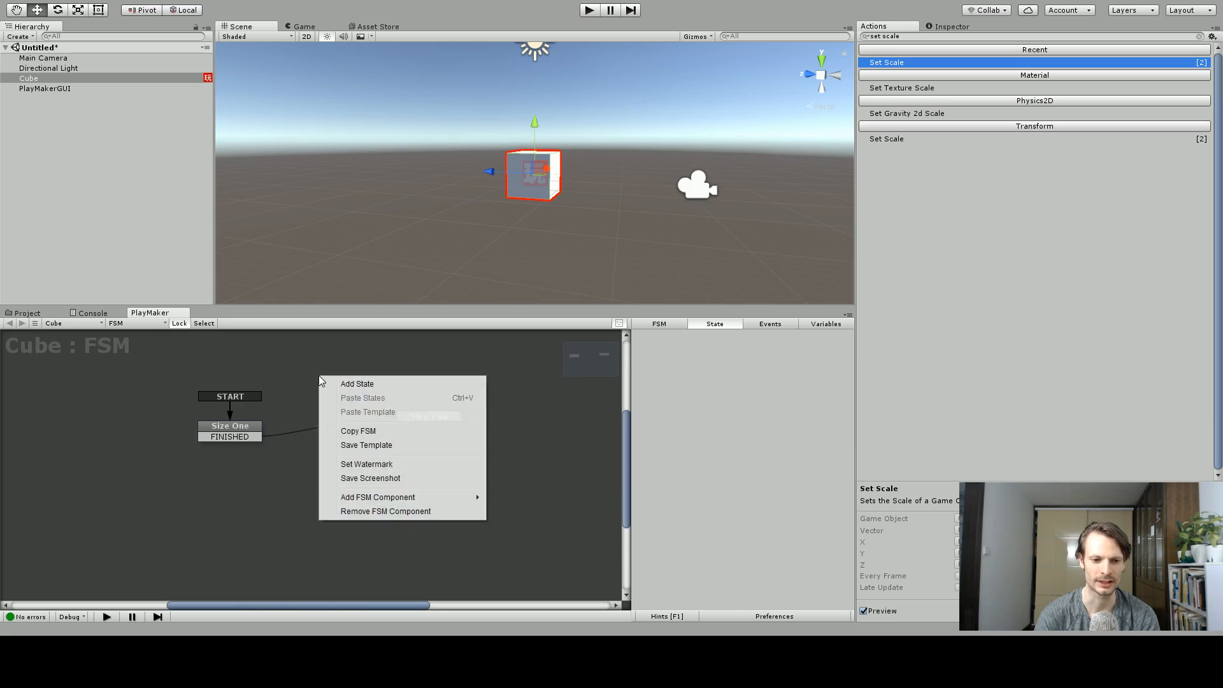
click(338, 386)
drag(339, 384, 333, 394)
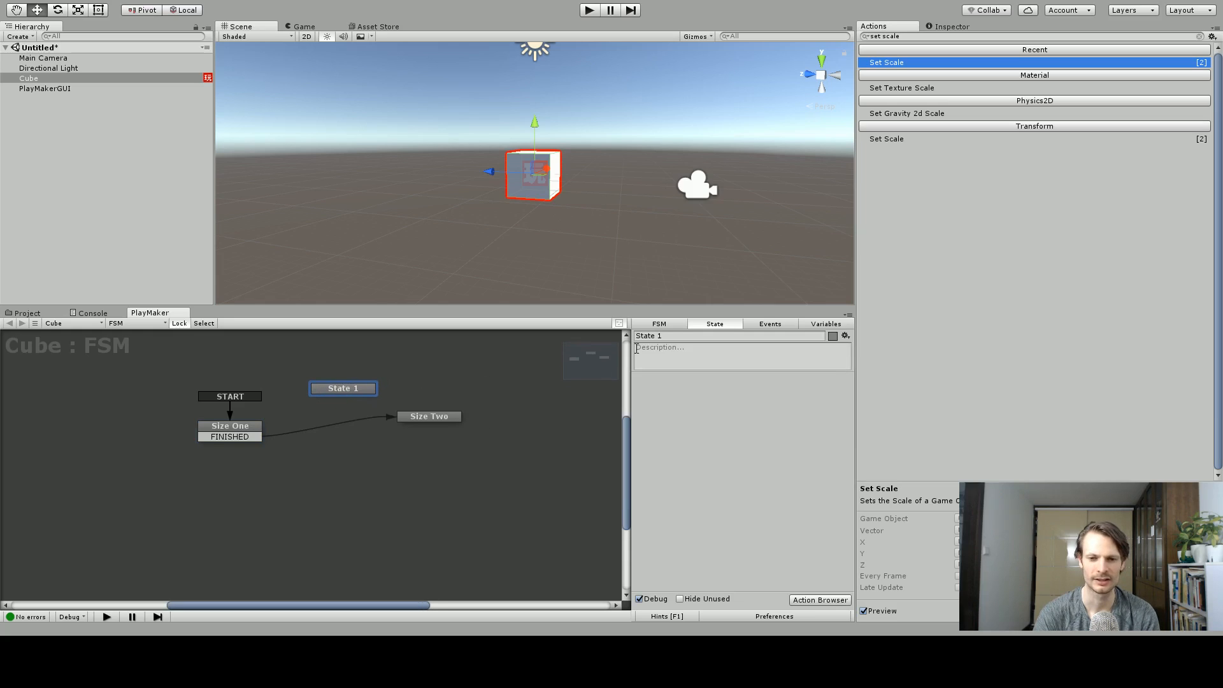
click(691, 335)
text(W)
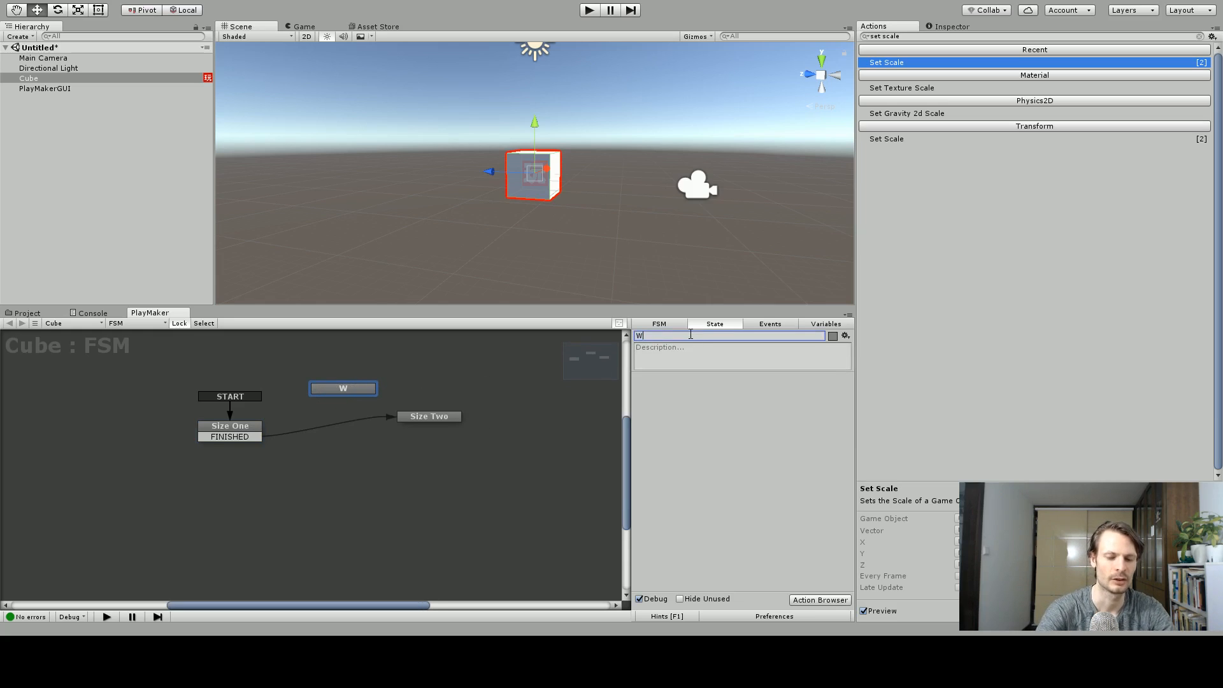
text(aiting)
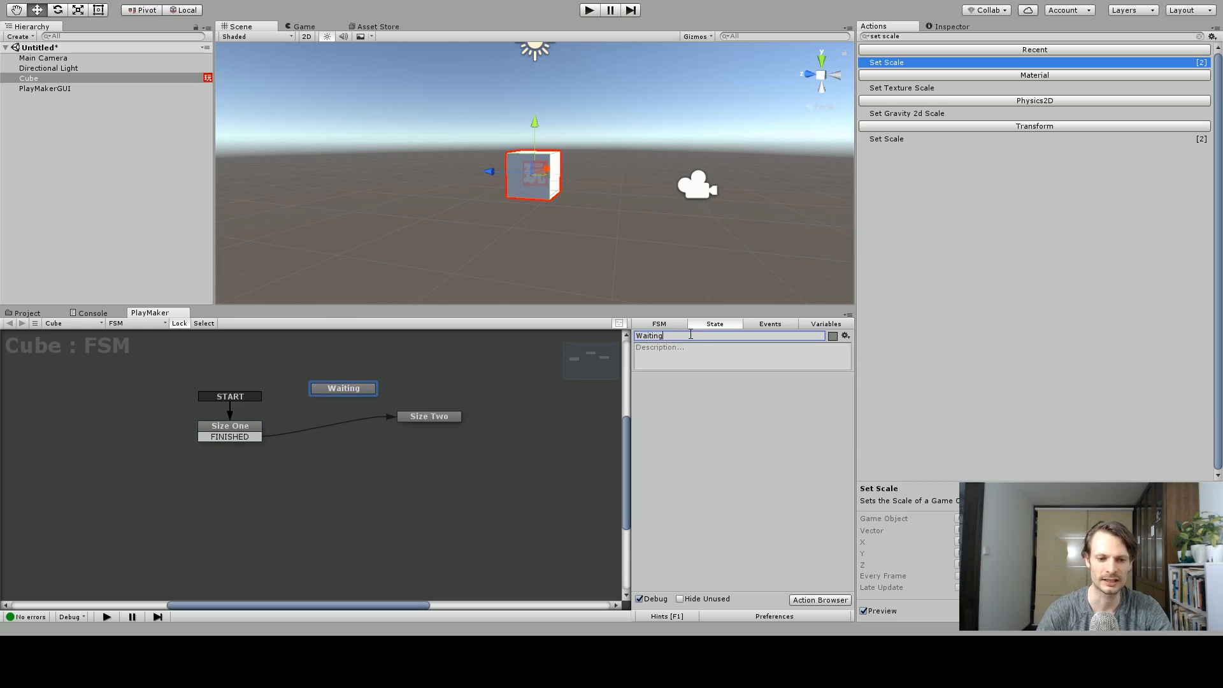
Step: Arrange Waiting between the two size states and relink Size One's FINISHED transition to Waiting
drag(413, 417, 438, 420)
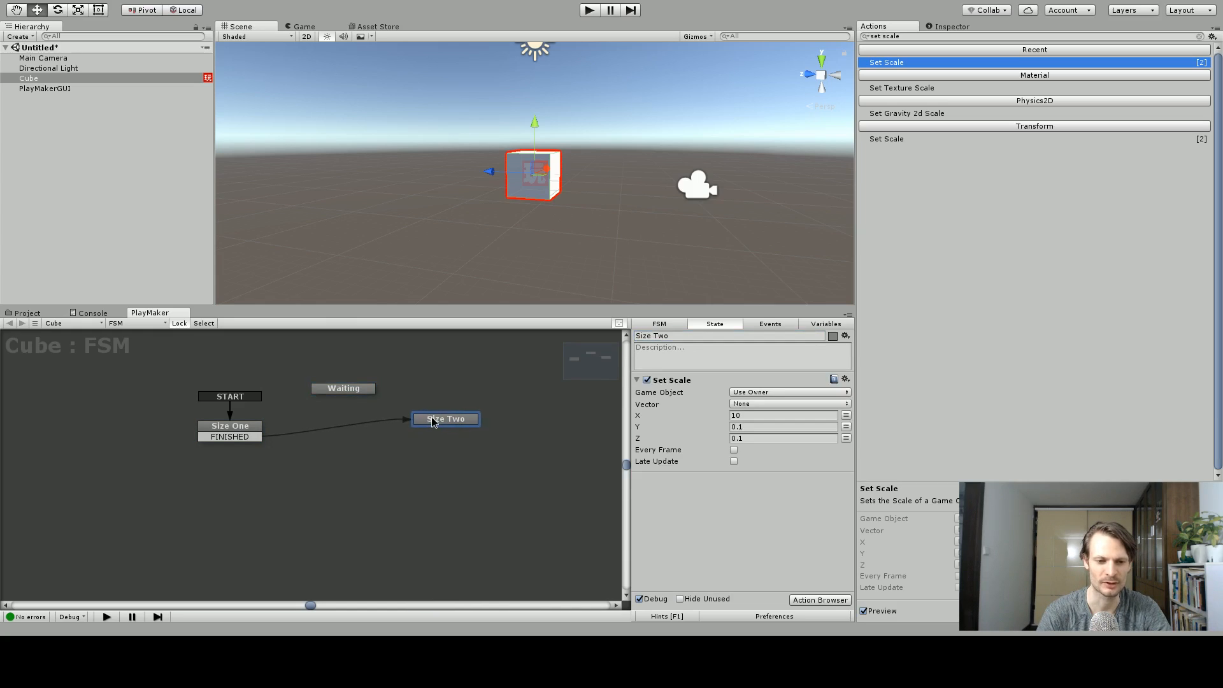
drag(352, 390, 355, 408)
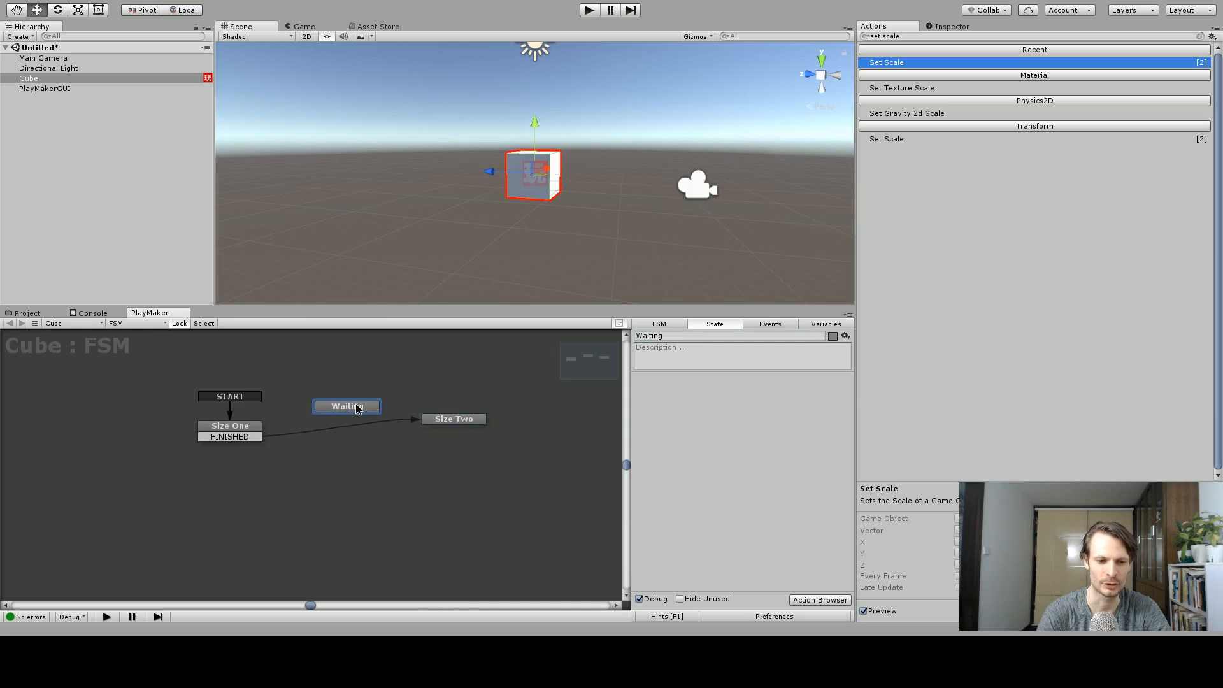
click(247, 439)
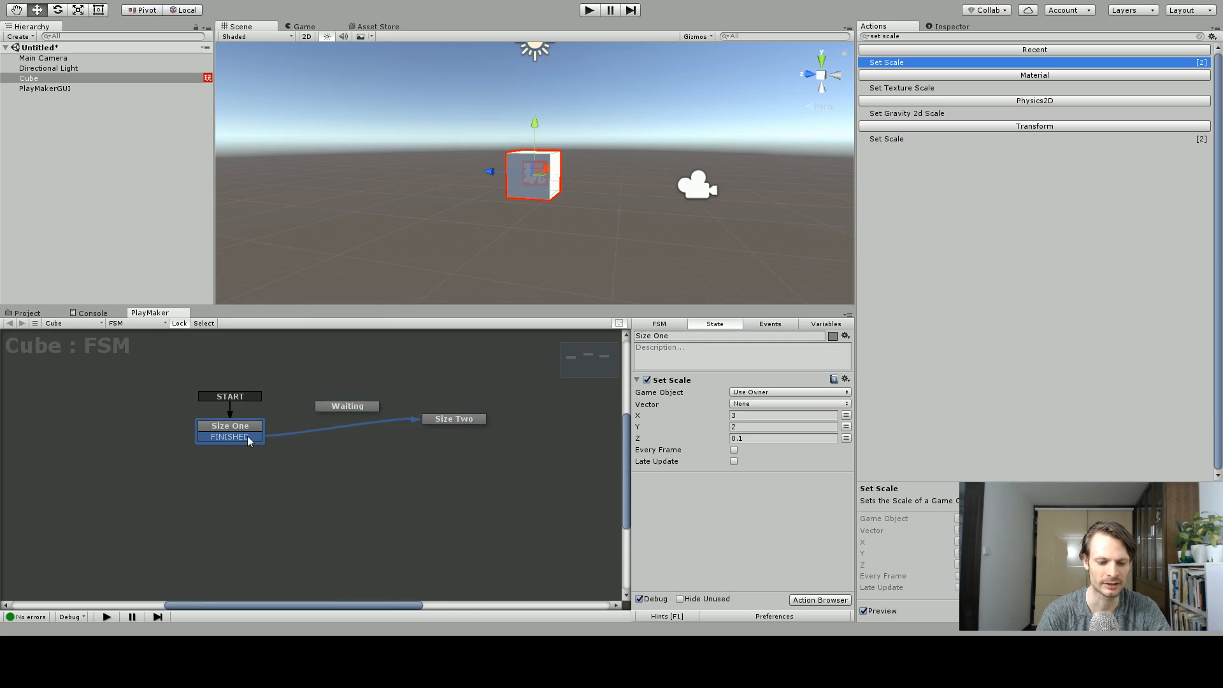
click(247, 436)
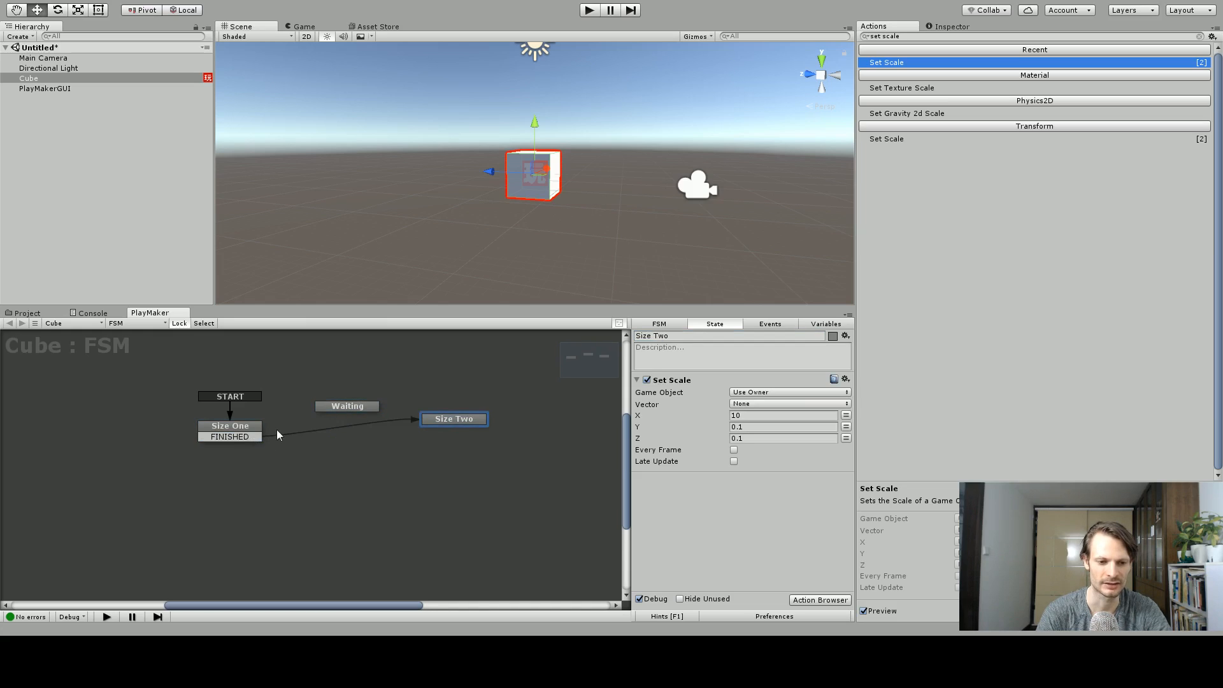
drag(254, 438, 339, 418)
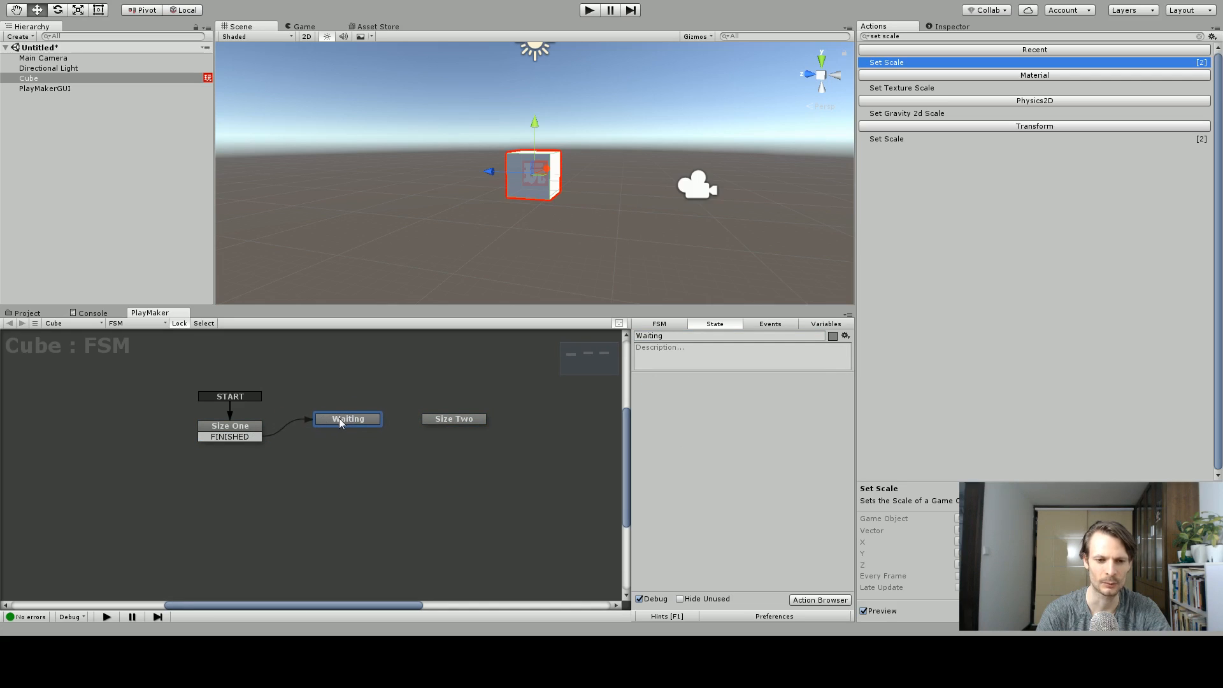
click(442, 420)
drag(442, 420, 446, 421)
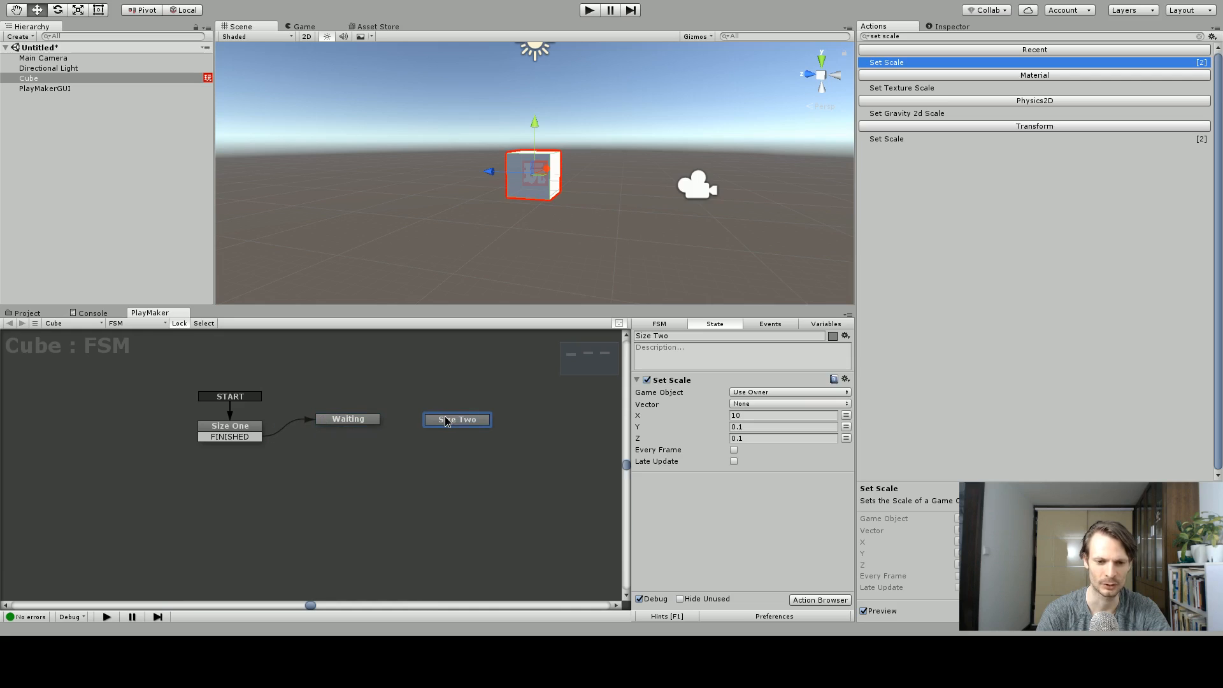
Step: Add a Wait action to the Waiting state with a time of 2
click(361, 422)
drag(361, 422, 367, 424)
click(910, 36)
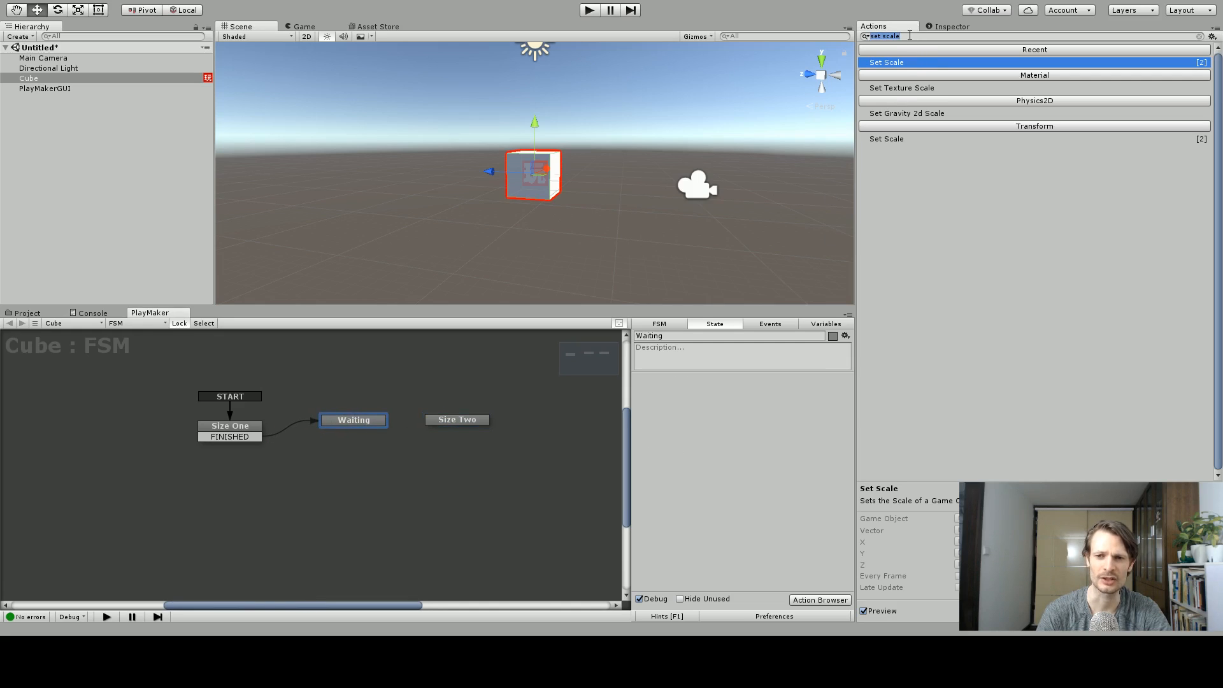
text(wait)
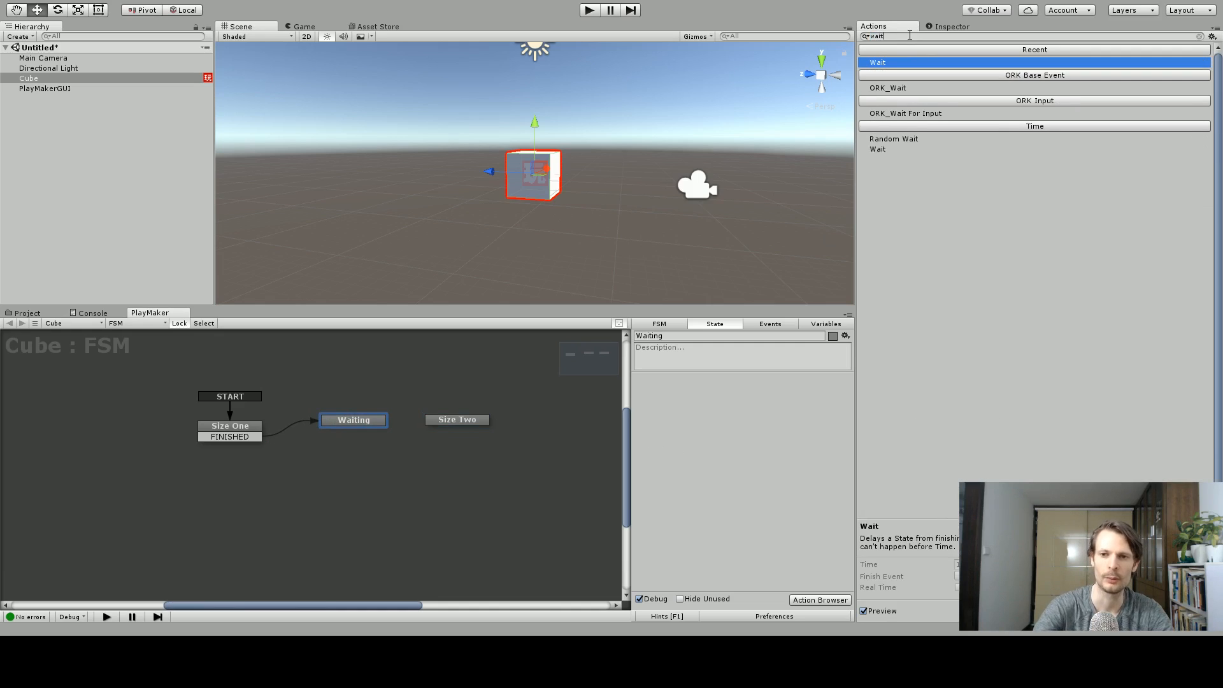
double_click(884, 63)
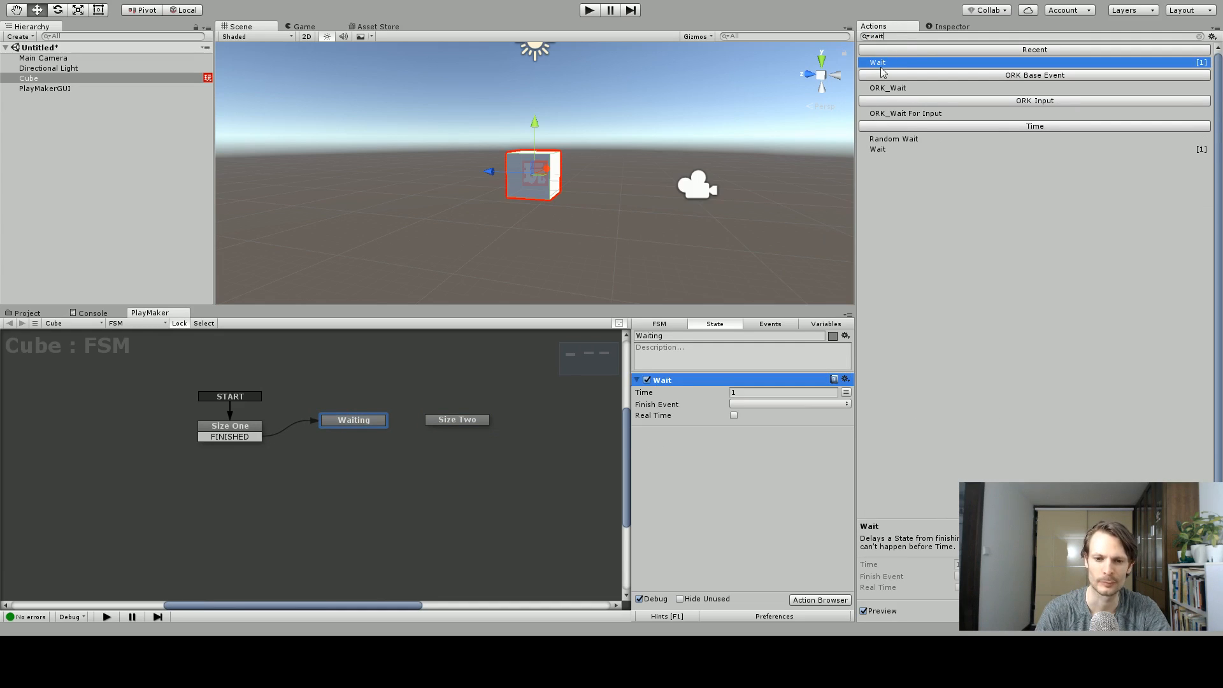
click(755, 393)
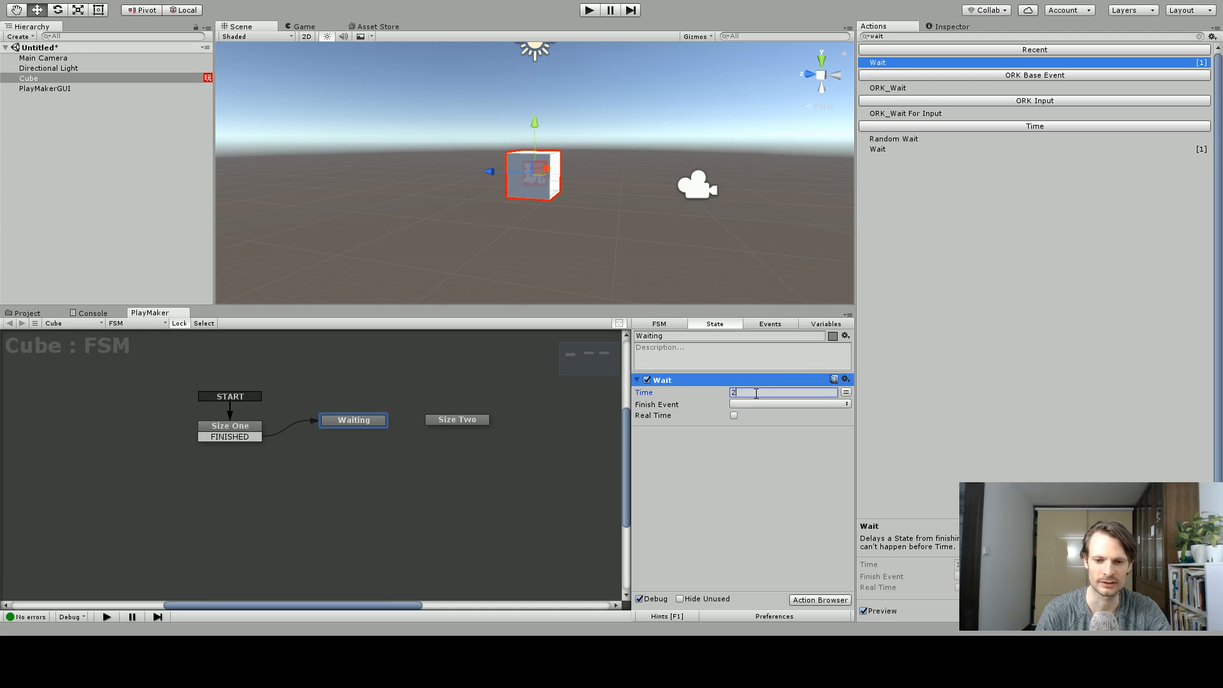
click(808, 486)
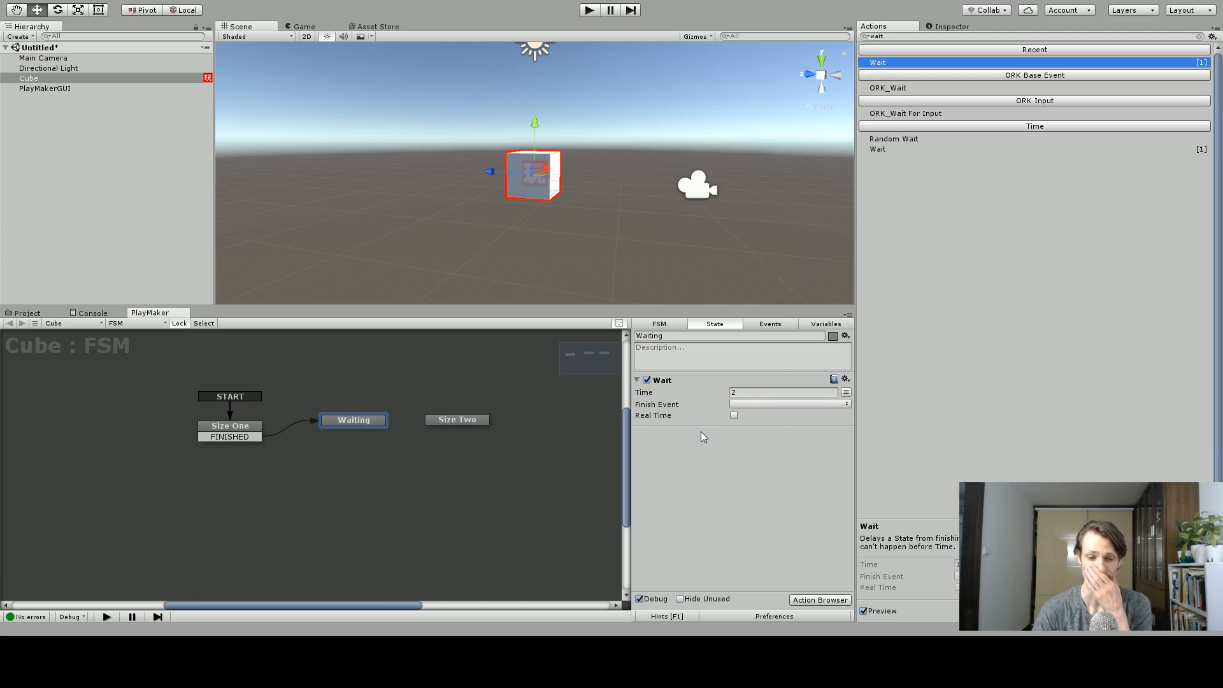
Step: Add a FINISHED transition to the Waiting state and link it to Size Two
right_click(347, 419)
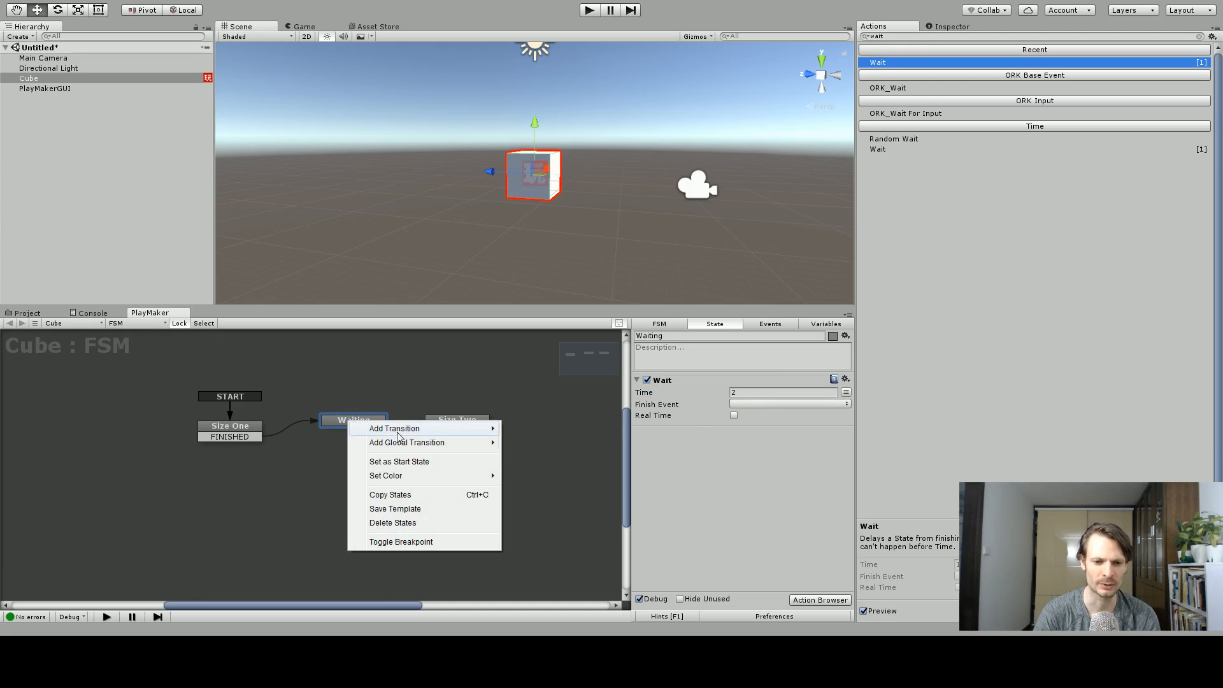
mouse_move(402, 435)
click(537, 430)
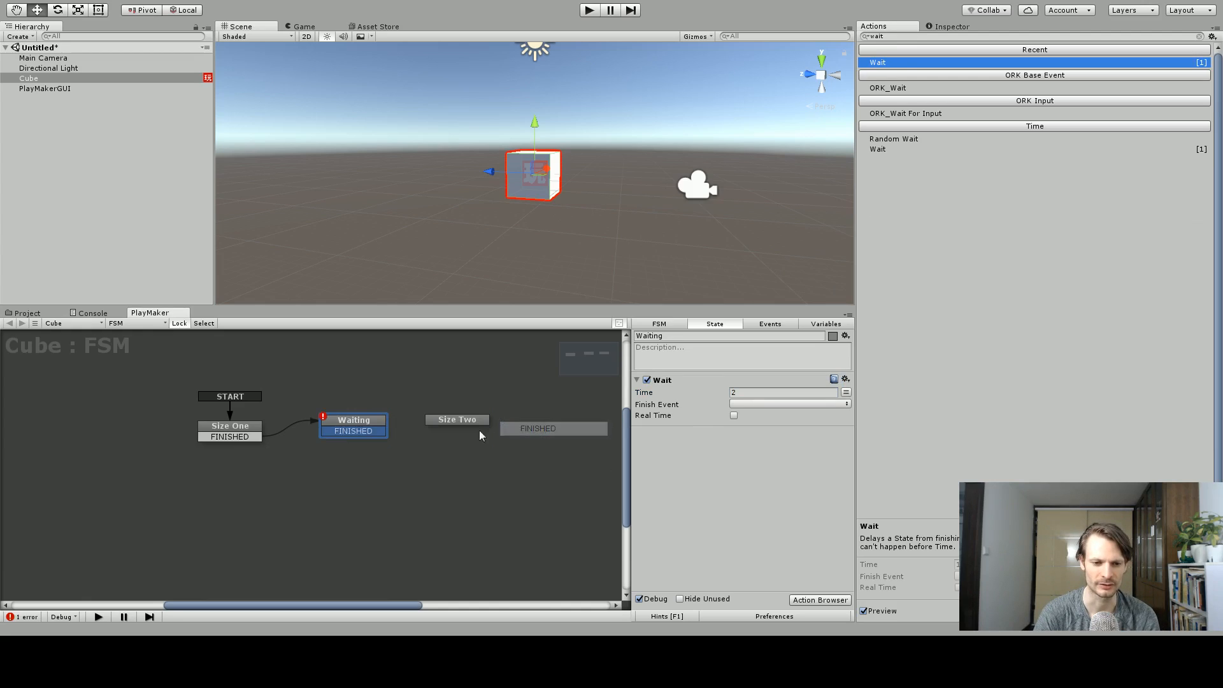
drag(381, 430, 433, 421)
drag(444, 418, 449, 418)
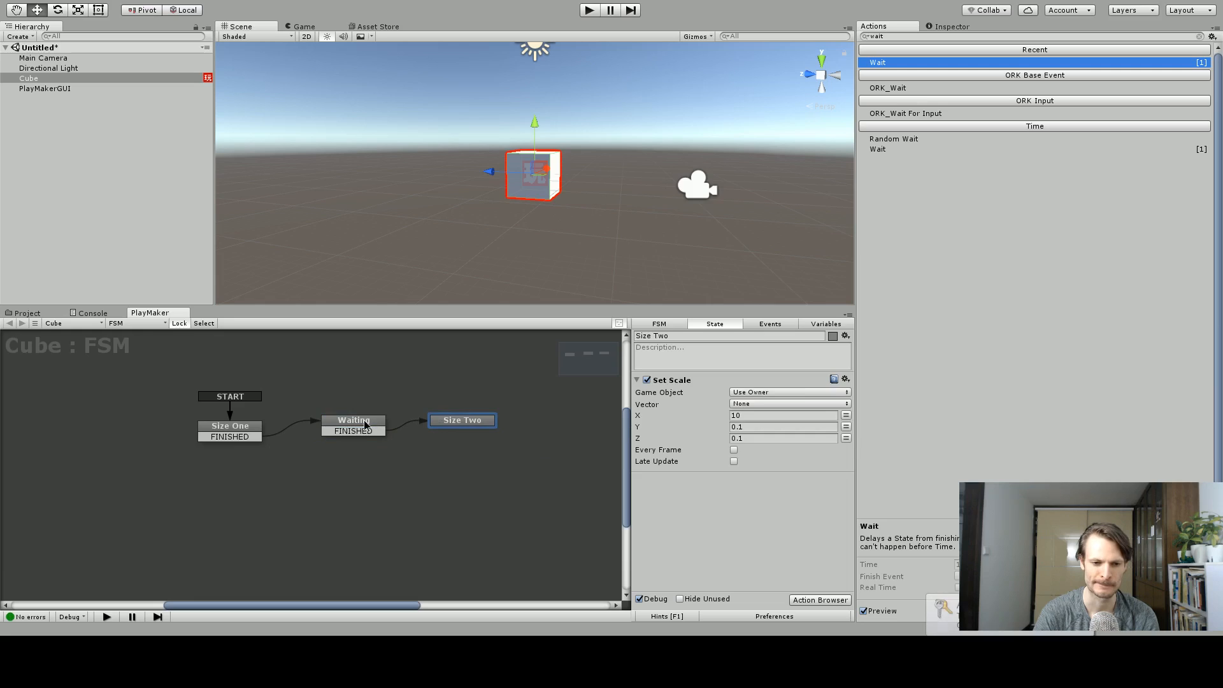
Step: Set the Finish Event of the Waiting state's Wait action to FINISHED
click(365, 420)
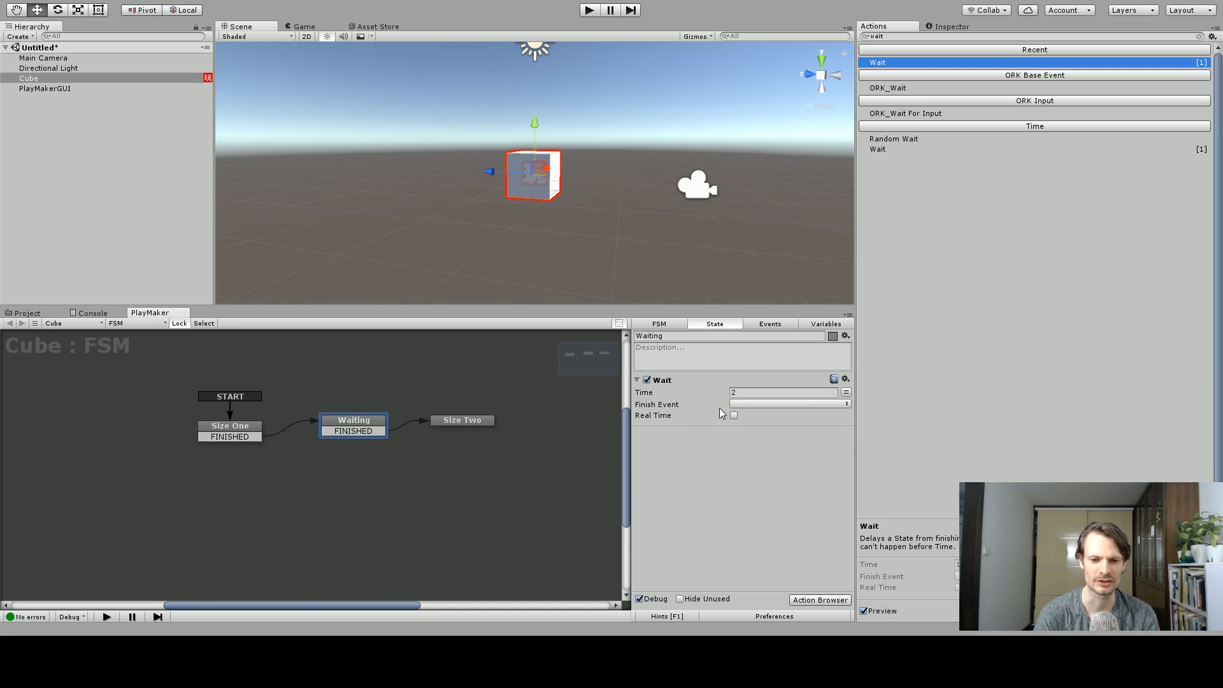
click(742, 406)
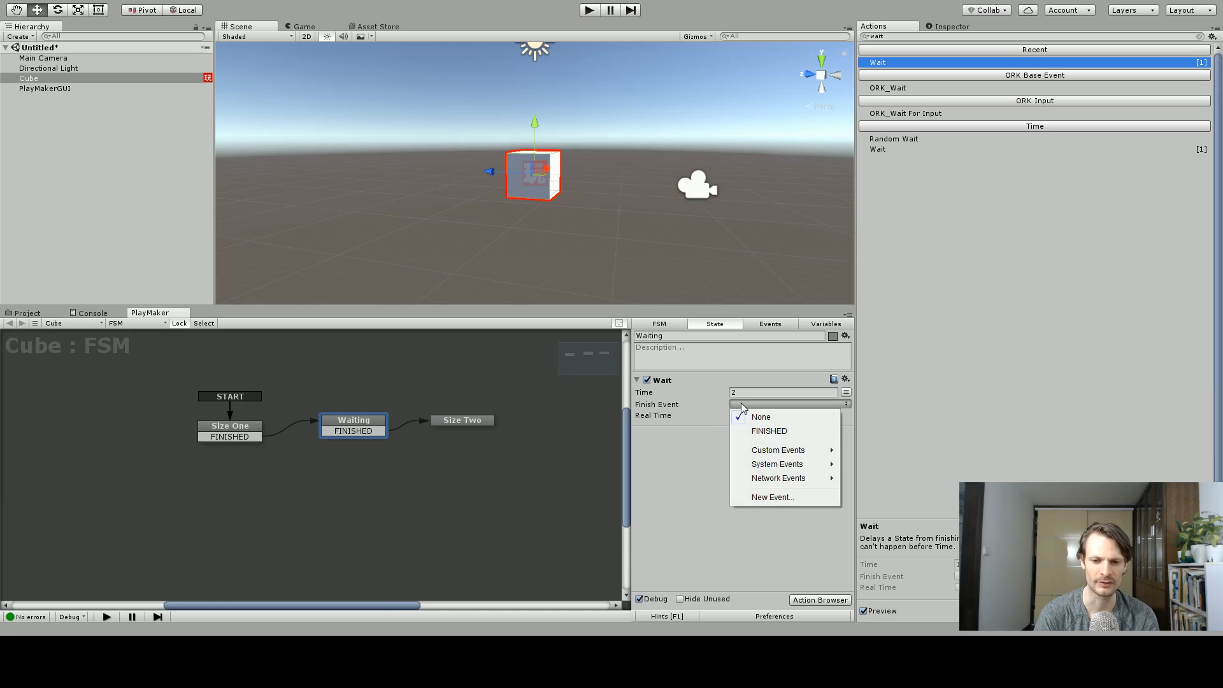
click(770, 431)
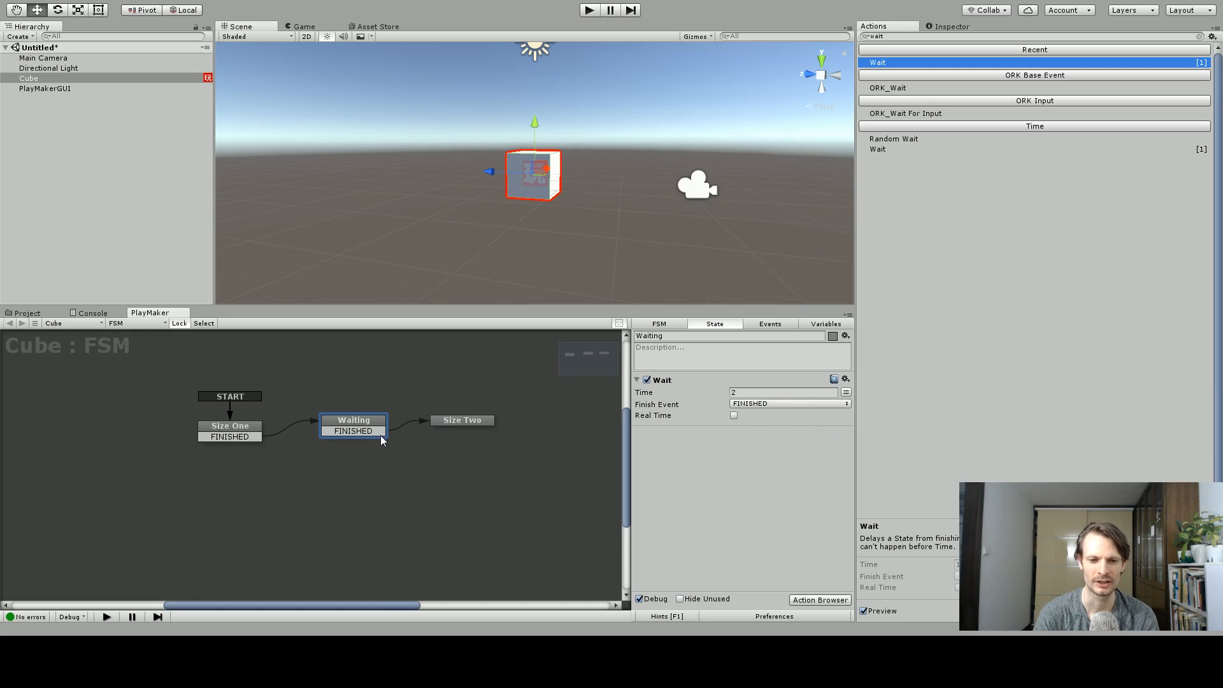
Step: Review the action settings of the three states and move Waiting and Size Two closer to Size One in the graph
click(256, 428)
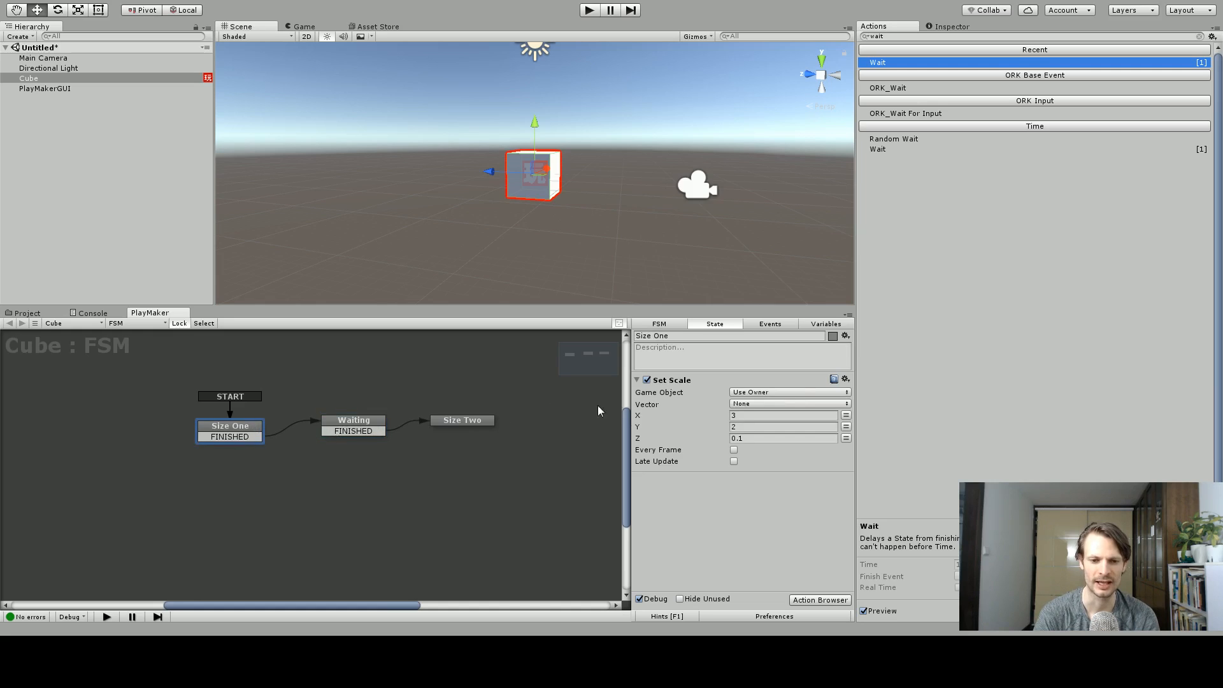
click(374, 420)
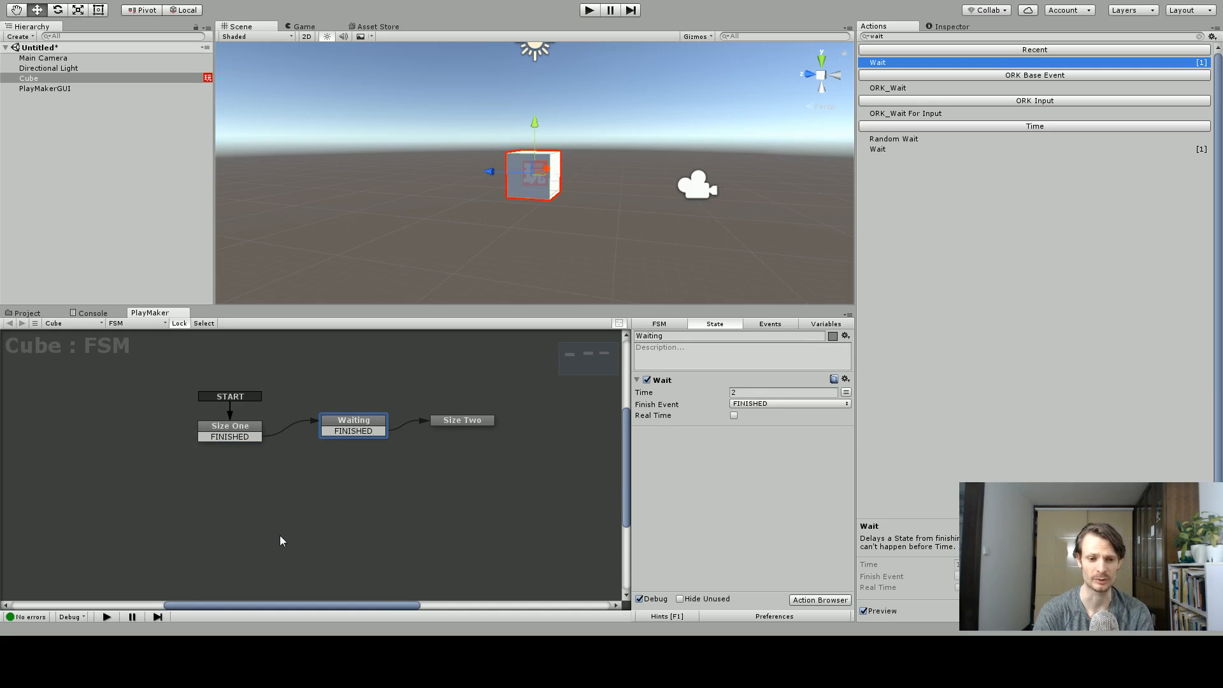
click(465, 426)
click(365, 422)
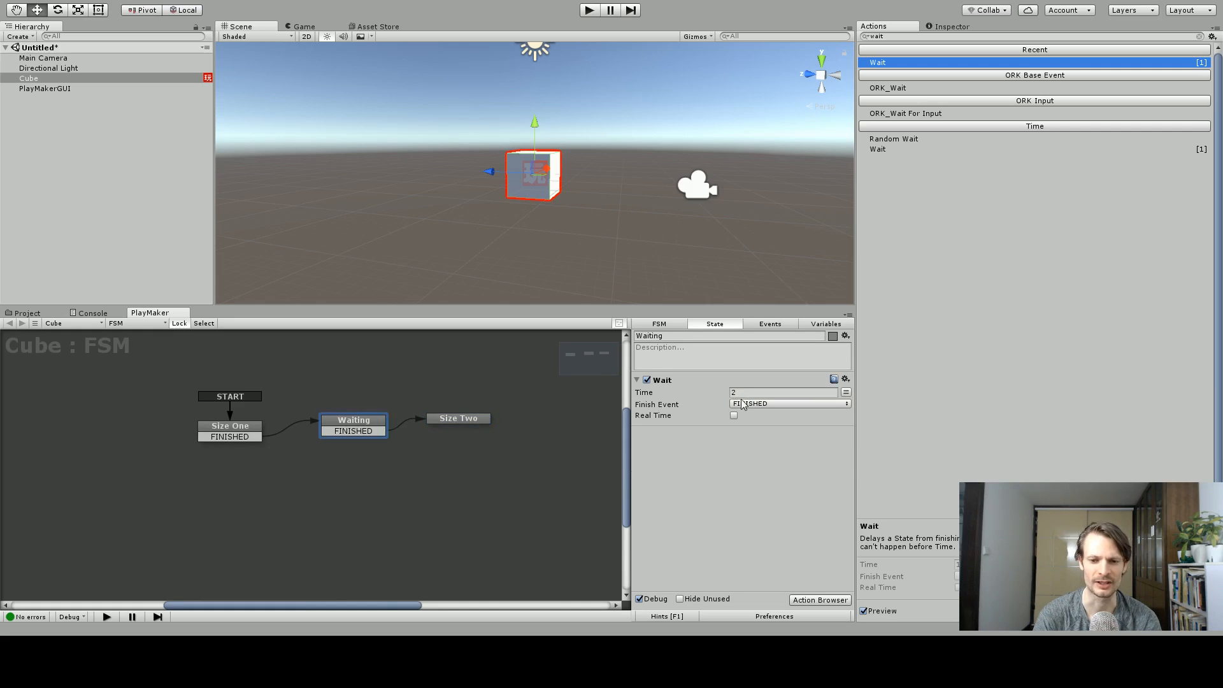
drag(360, 421, 346, 425)
click(439, 420)
drag(438, 421, 421, 425)
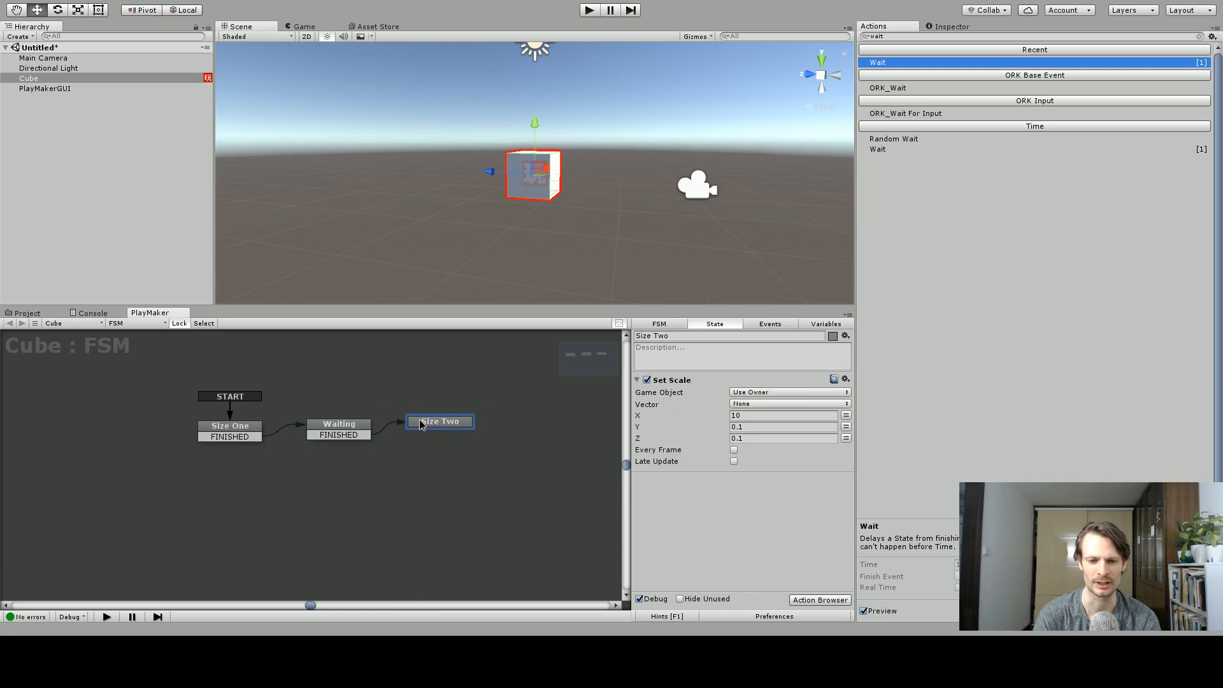
click(239, 433)
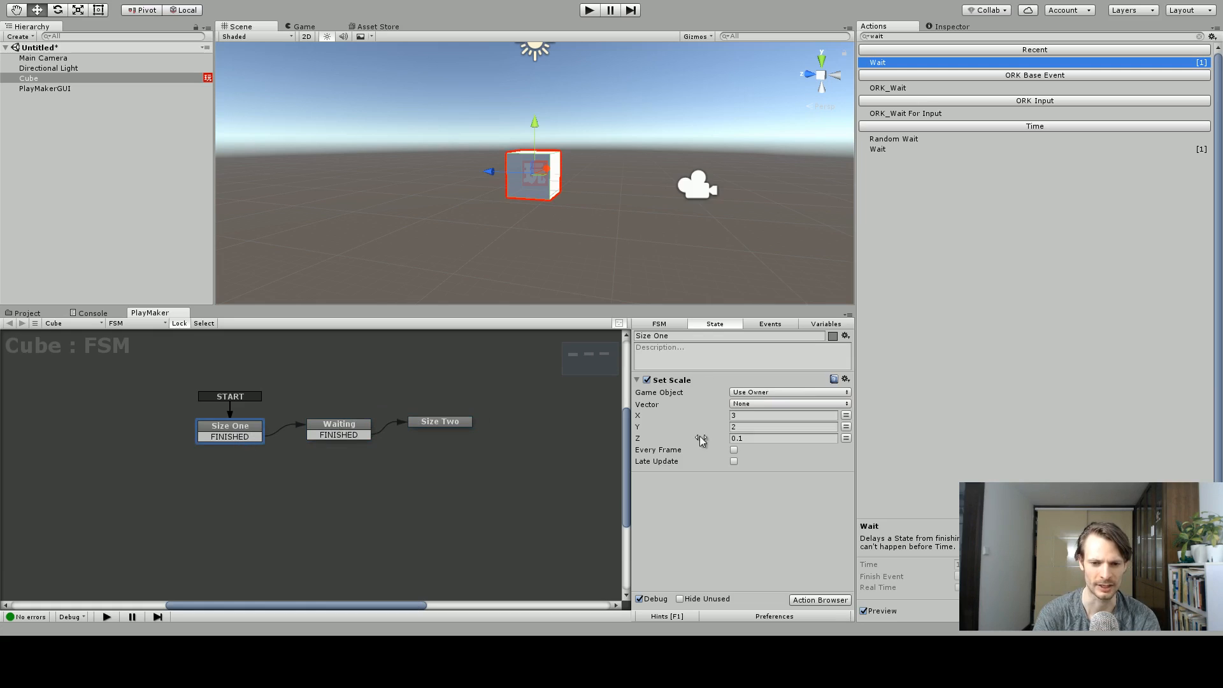
click(352, 430)
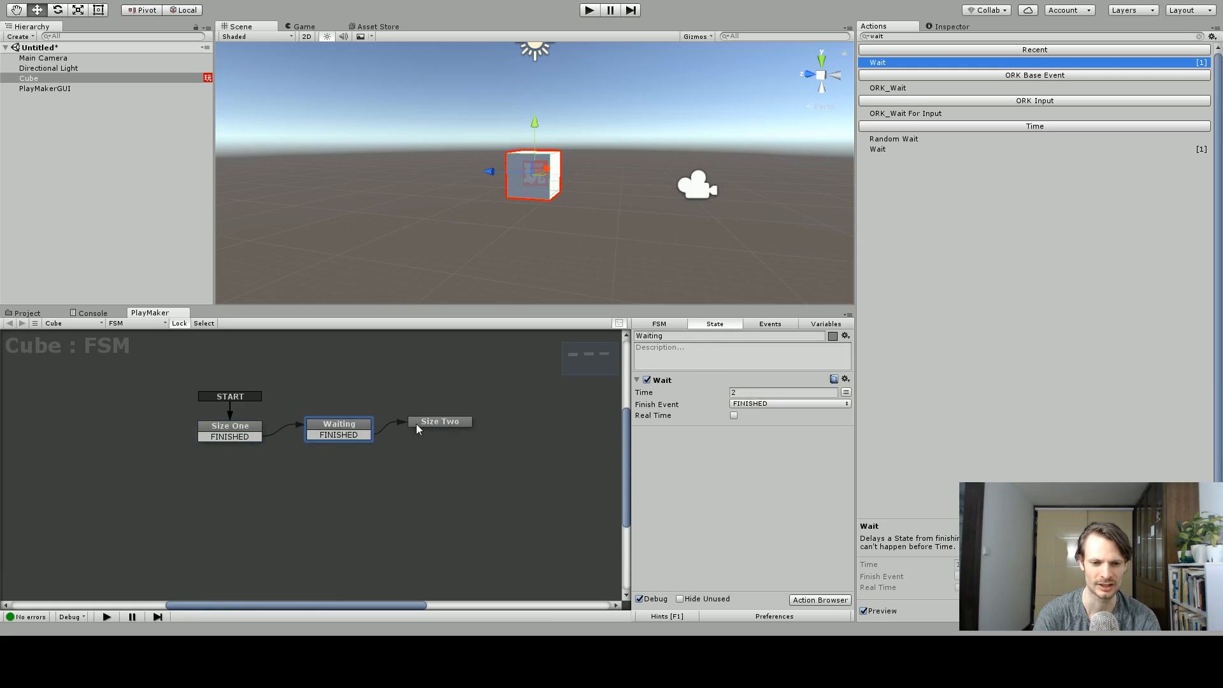
Step: Play-test the state machine twice, check the cube's second scale in the Scene view, and stop playback
drag(414, 423, 420, 422)
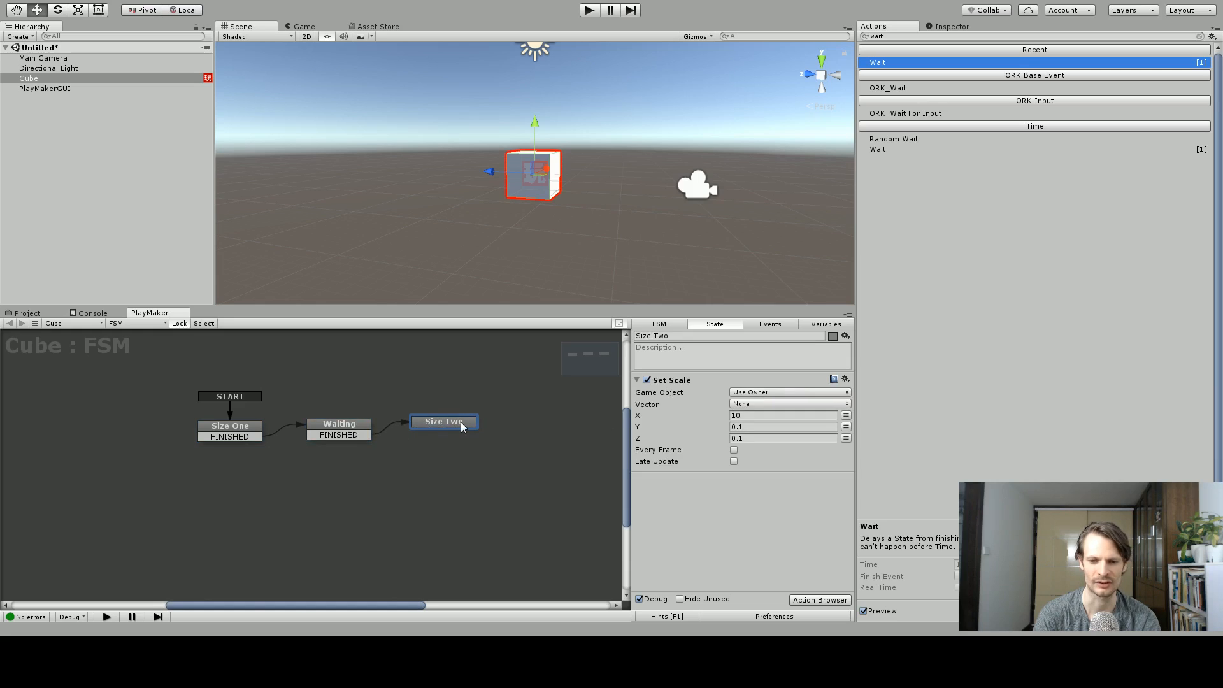
click(589, 10)
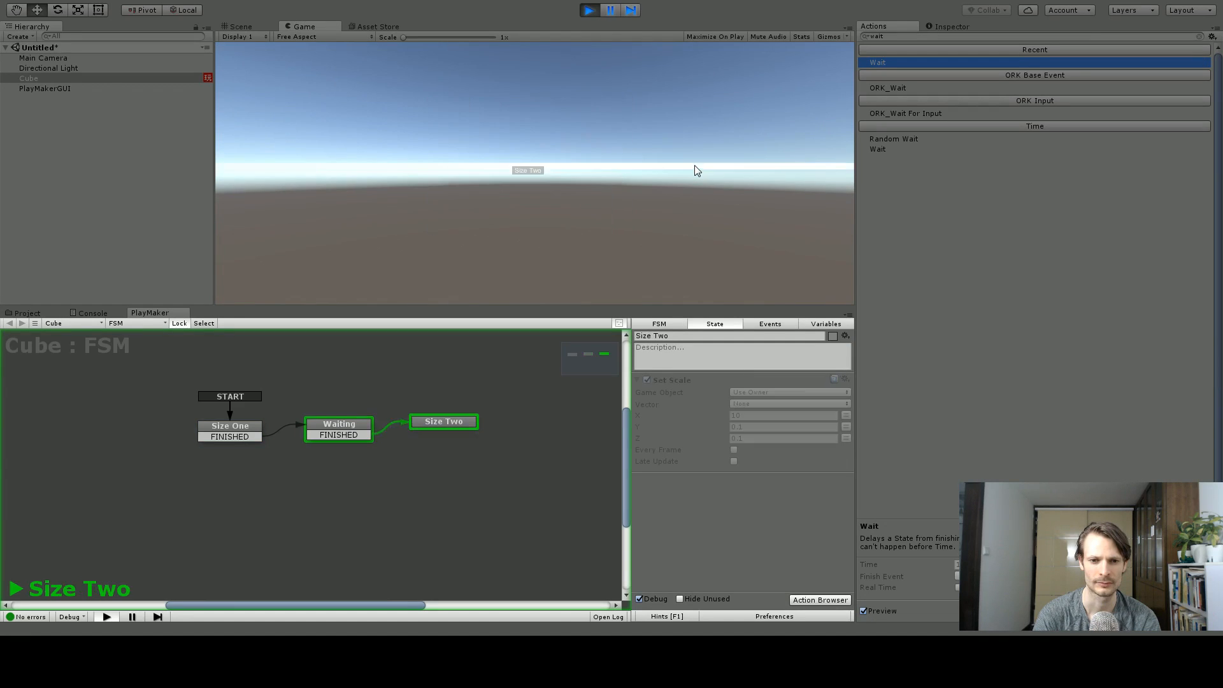
click(587, 11)
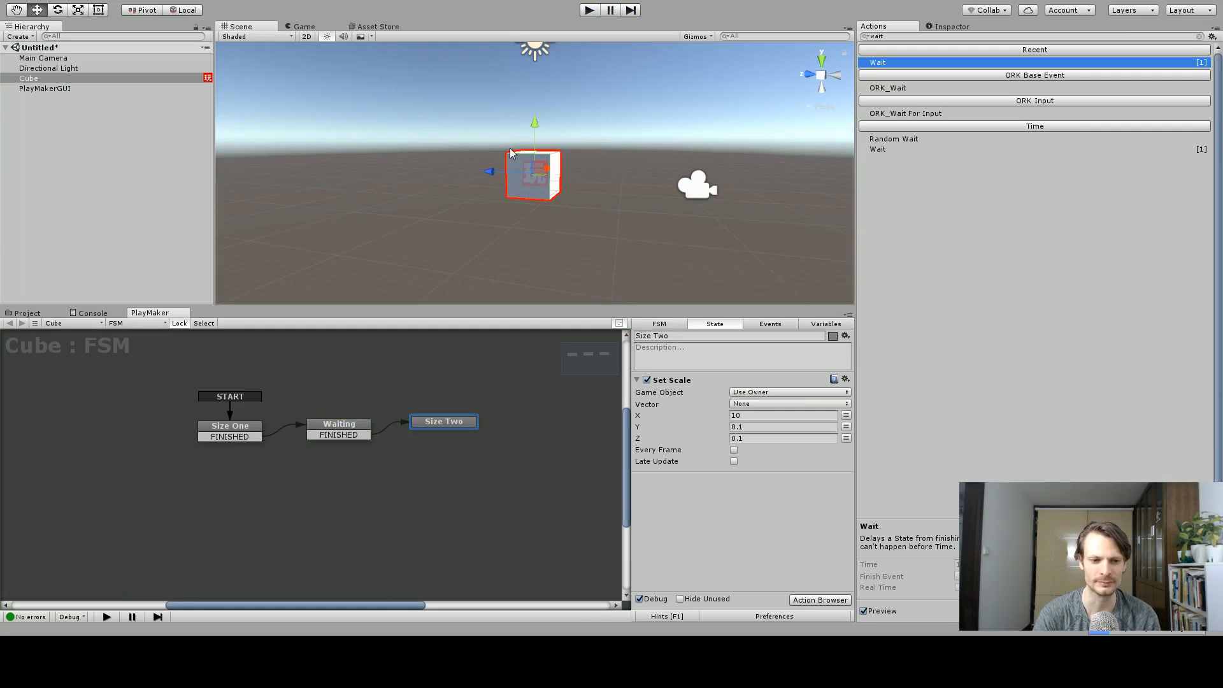
click(587, 11)
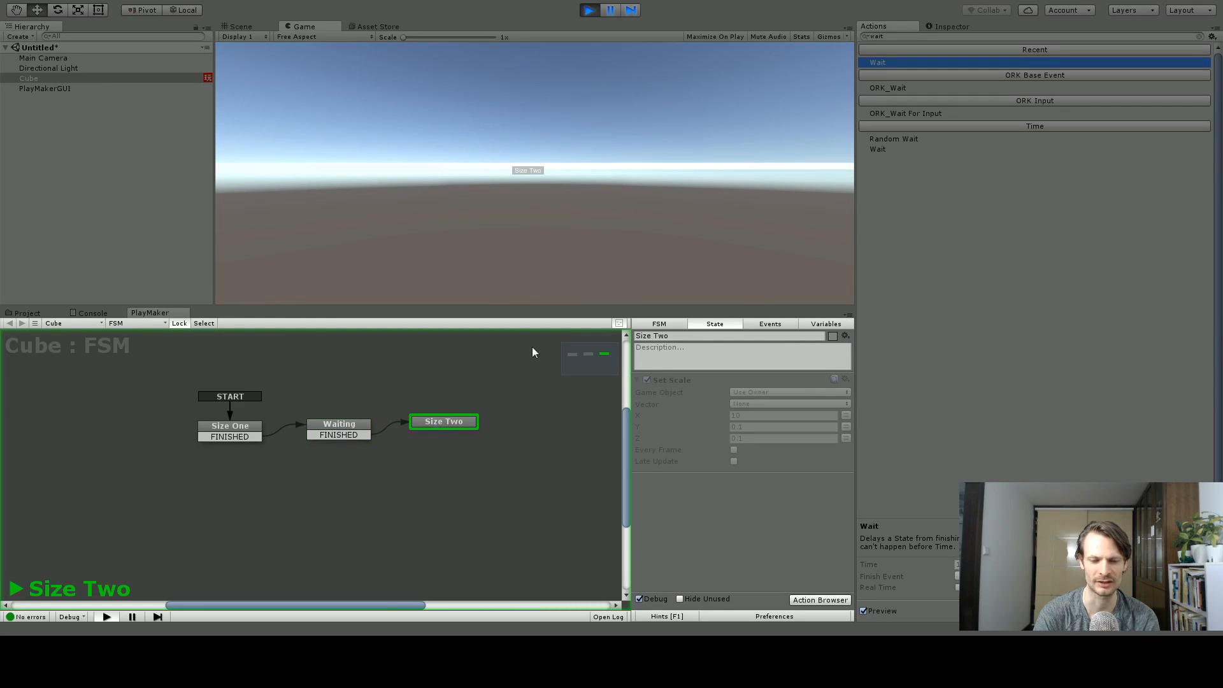
click(245, 26)
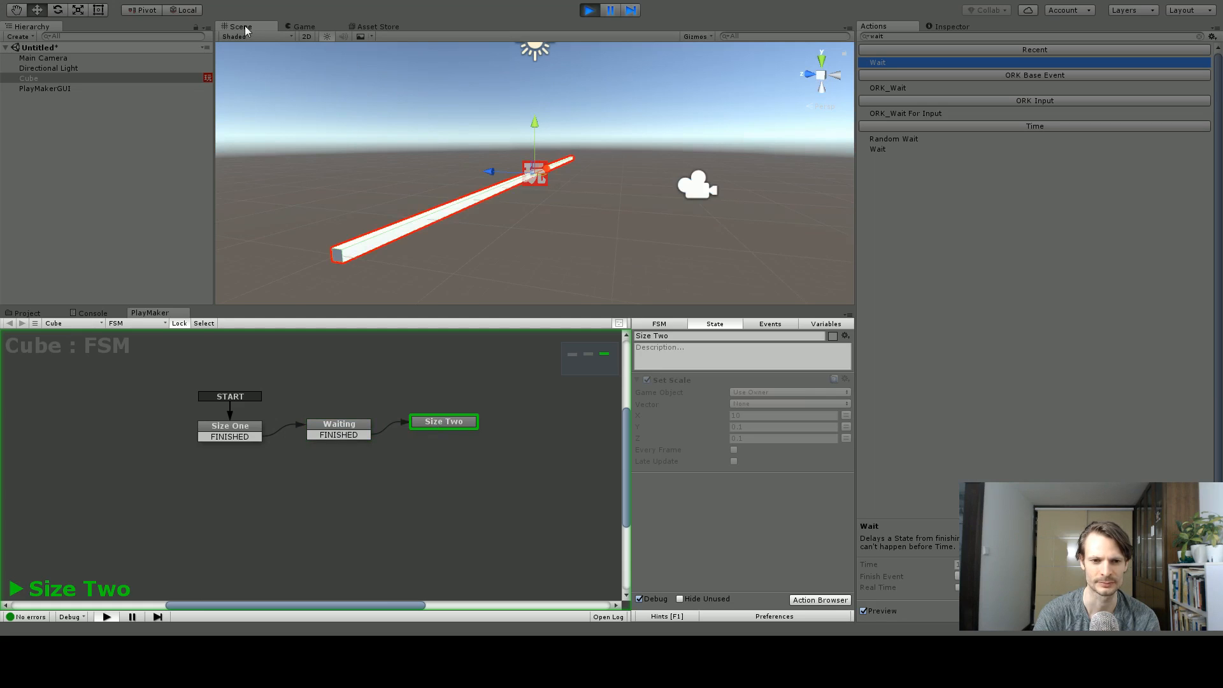
click(589, 10)
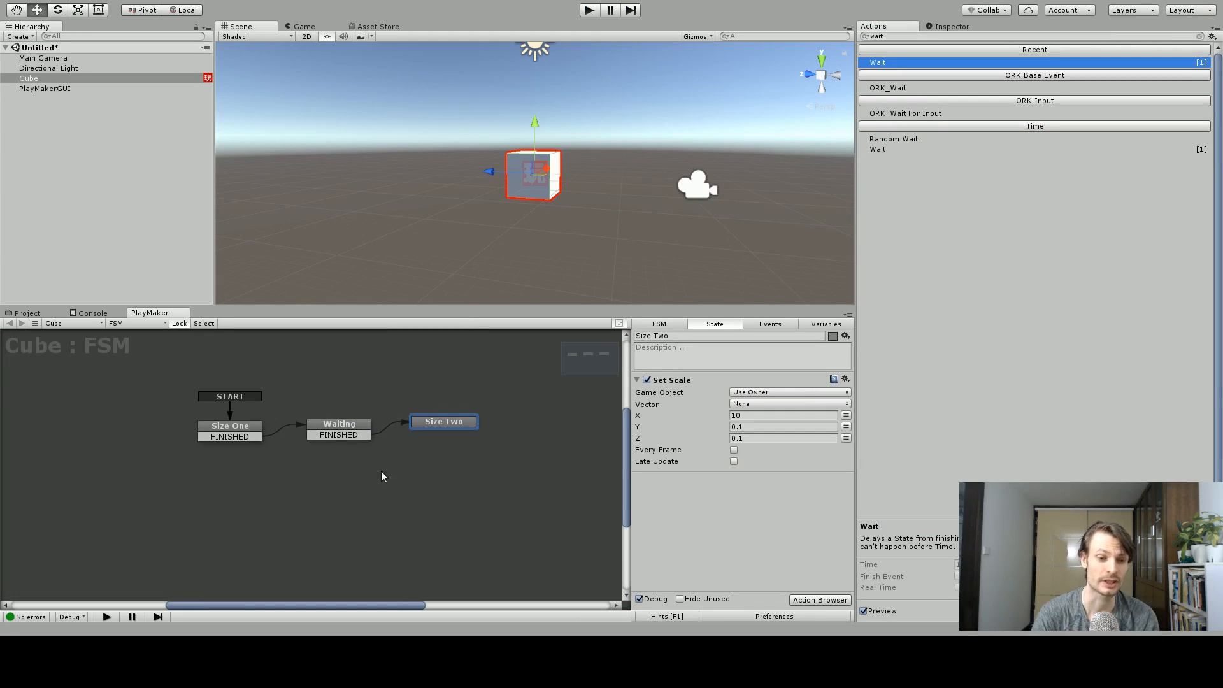
Step: Delete the Waiting state from the graph
click(345, 428)
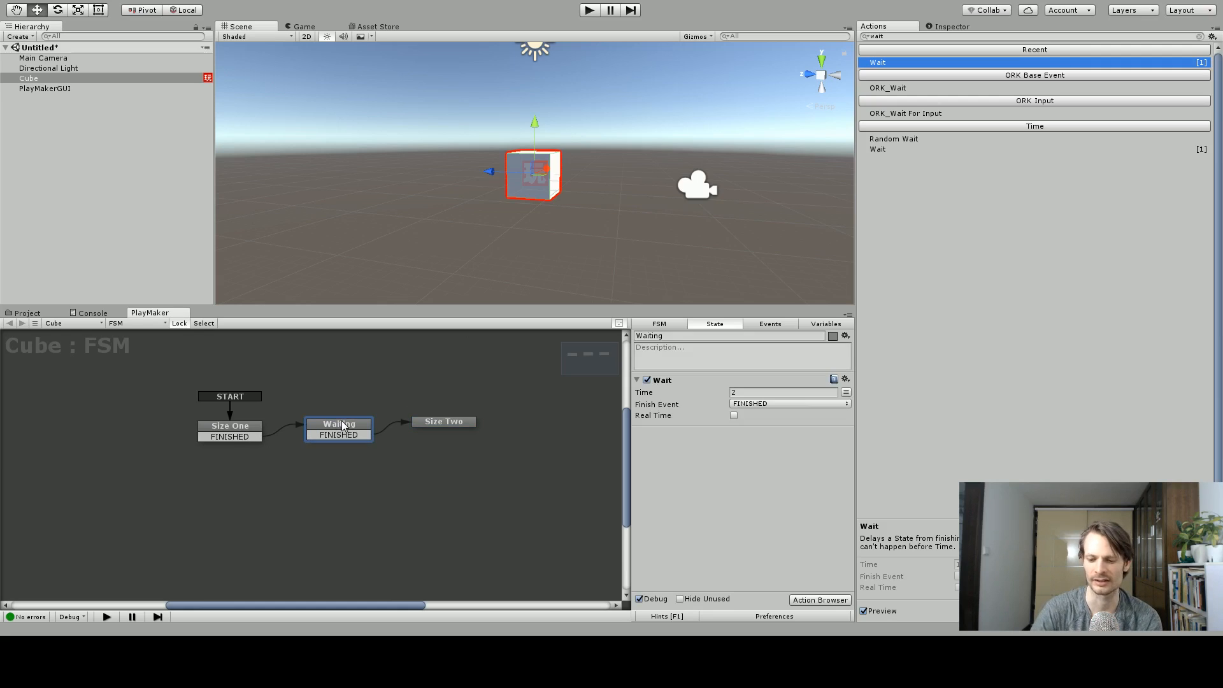
key(Delete)
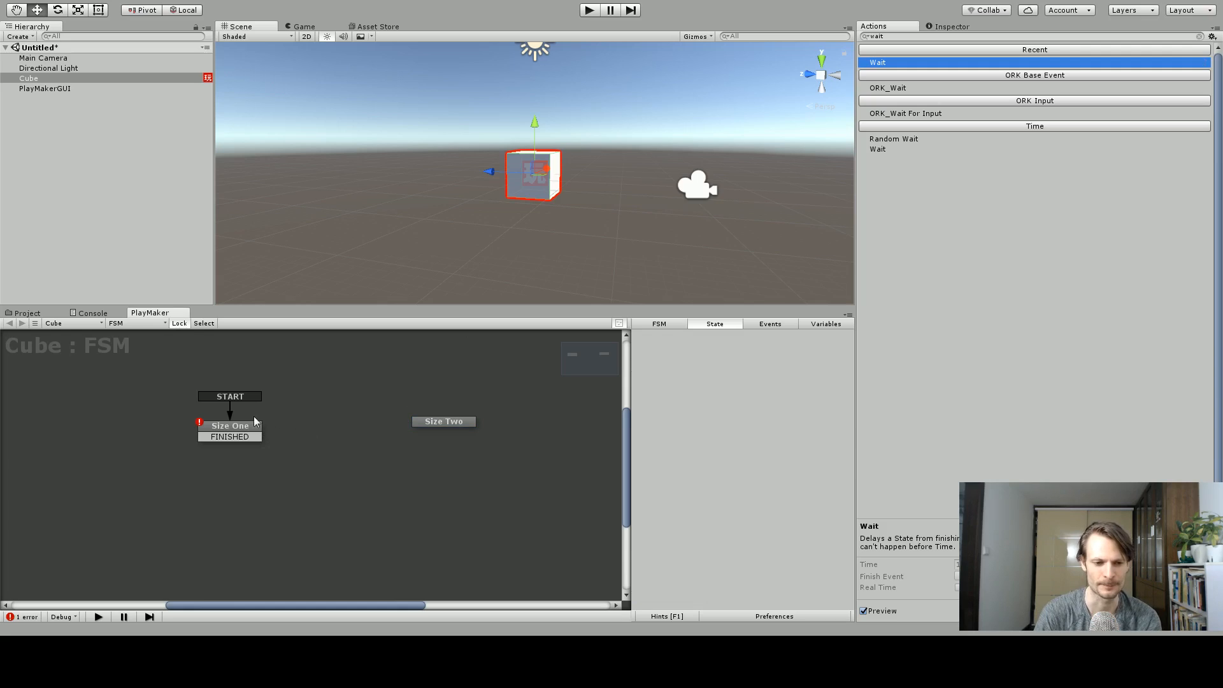
Step: Add a Wait action with Time 4 and Finish Event FINISHED to Size One, and link its FINISHED transition to Size Two
click(236, 427)
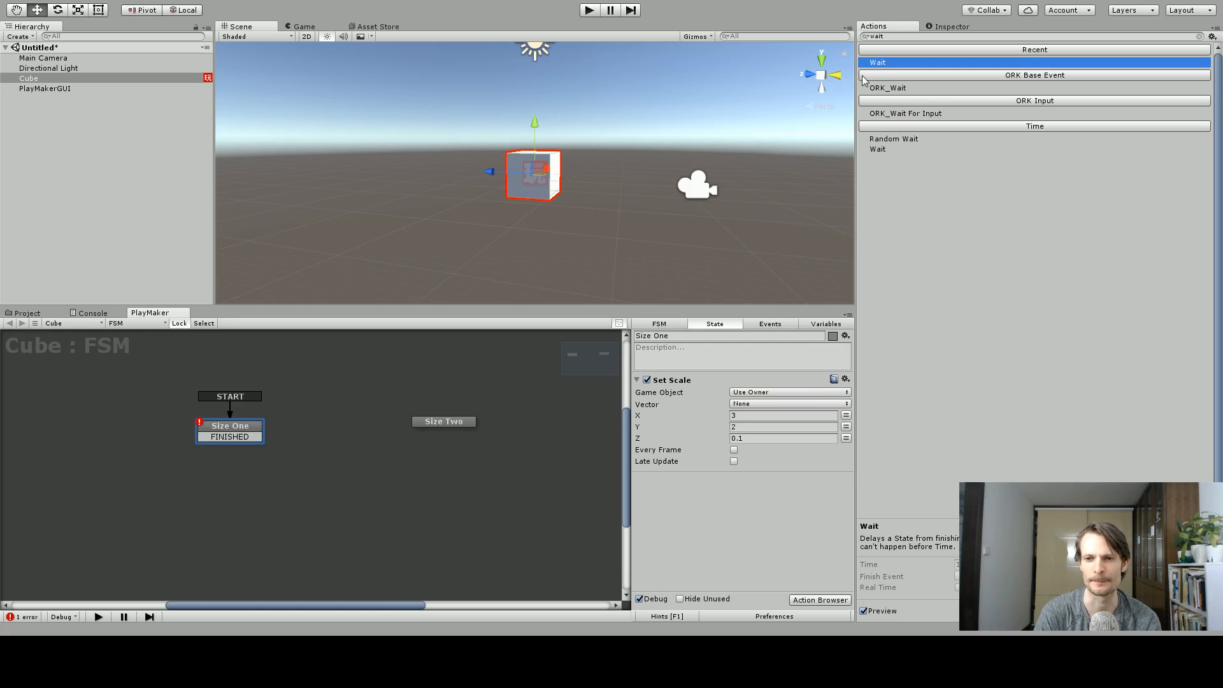
double_click(885, 63)
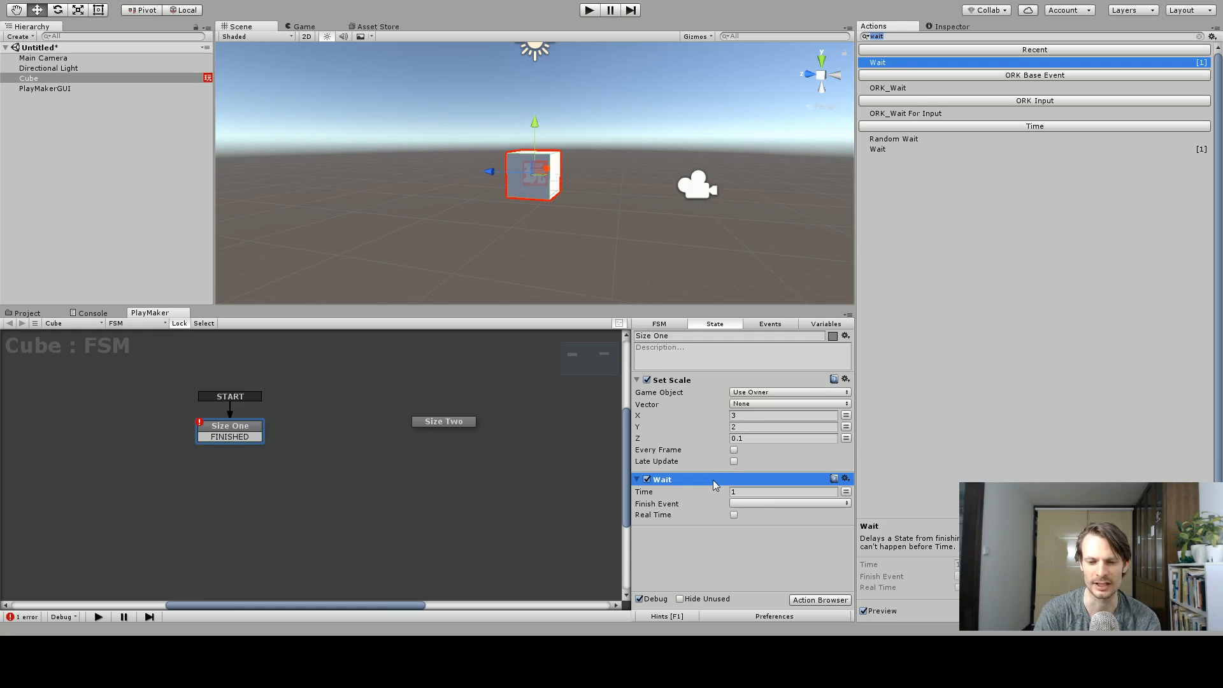
click(763, 492)
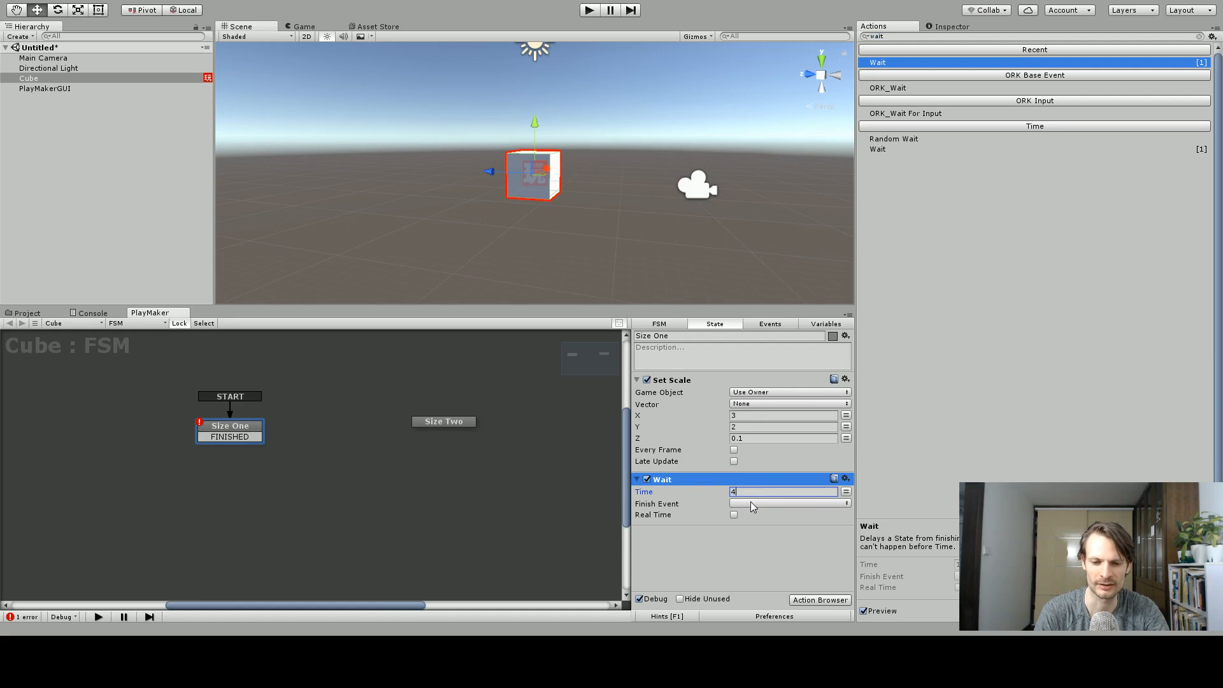
click(751, 502)
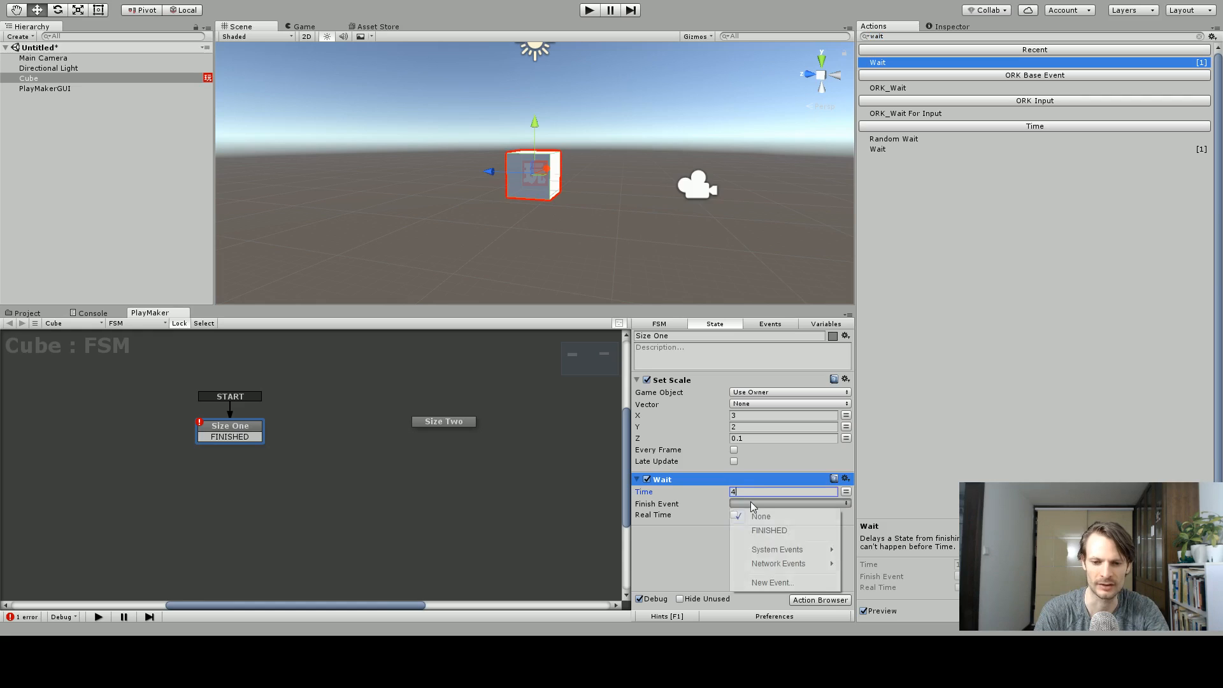
click(771, 530)
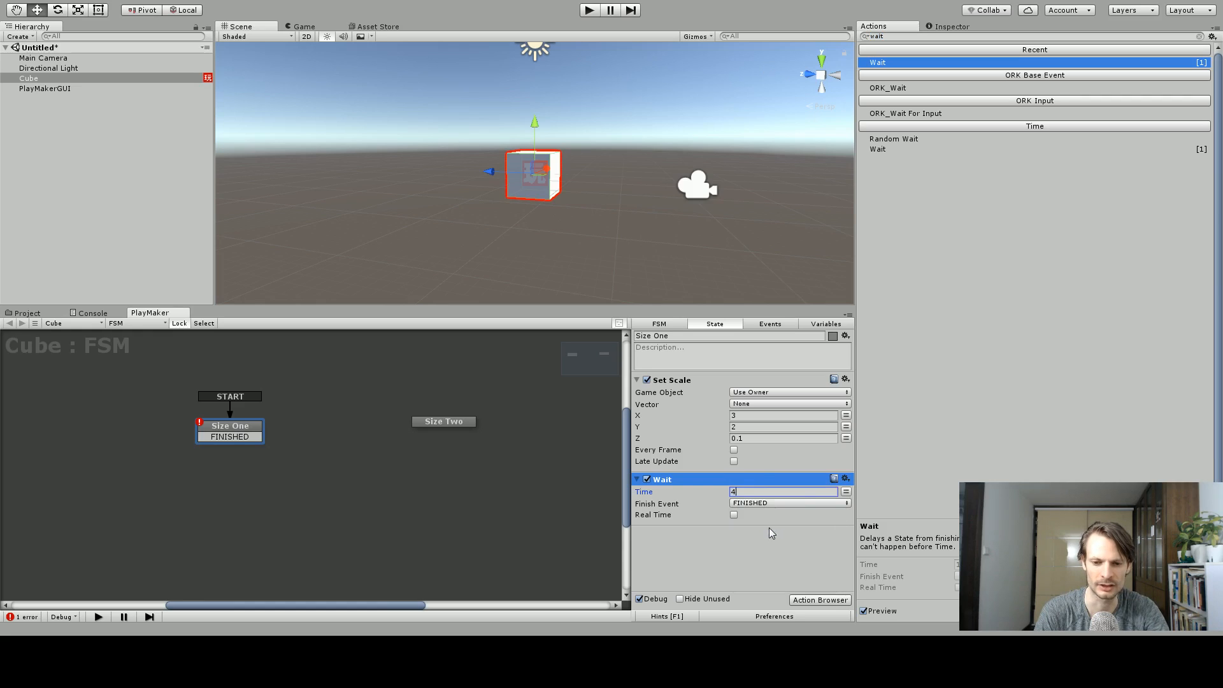
drag(251, 438, 340, 426)
click(253, 427)
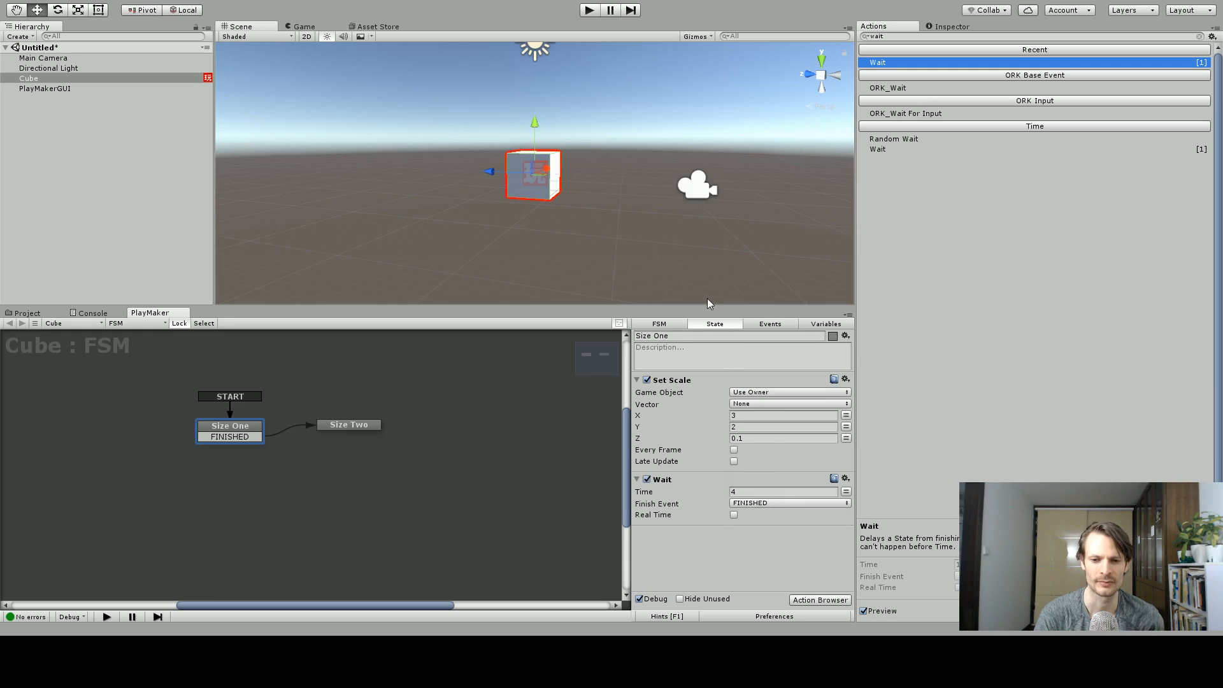
Step: Play-test the direct change from Size One to Size Two and stop playback
click(589, 10)
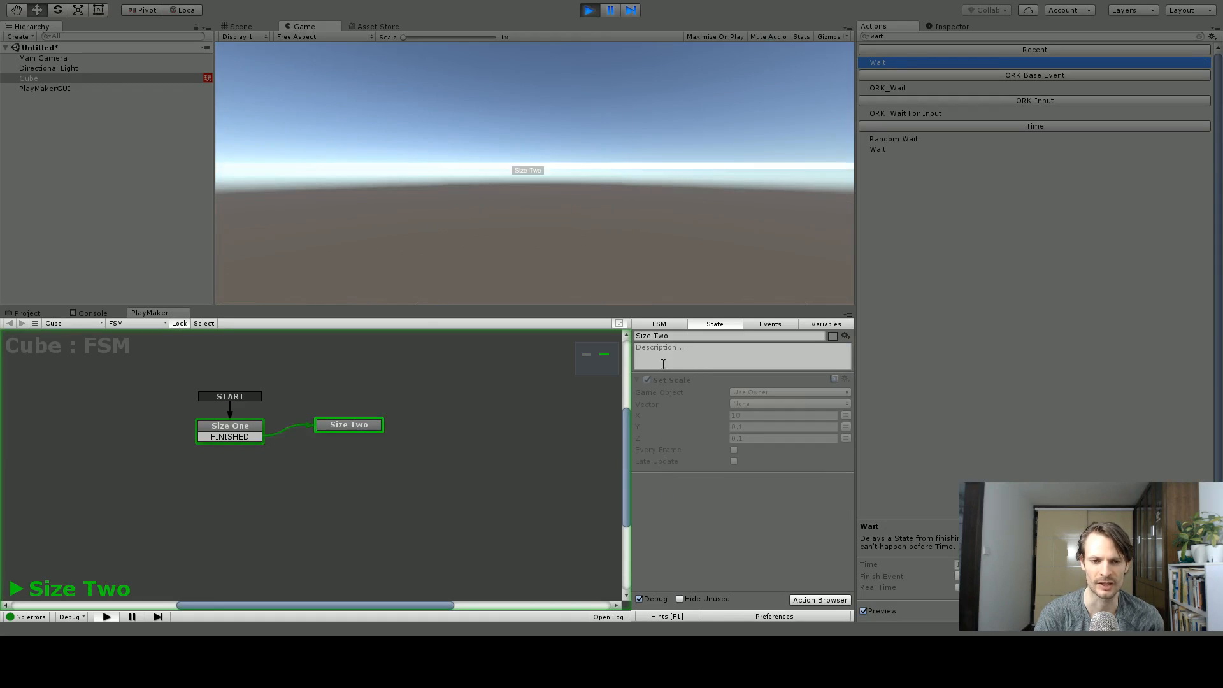
drag(375, 431, 373, 429)
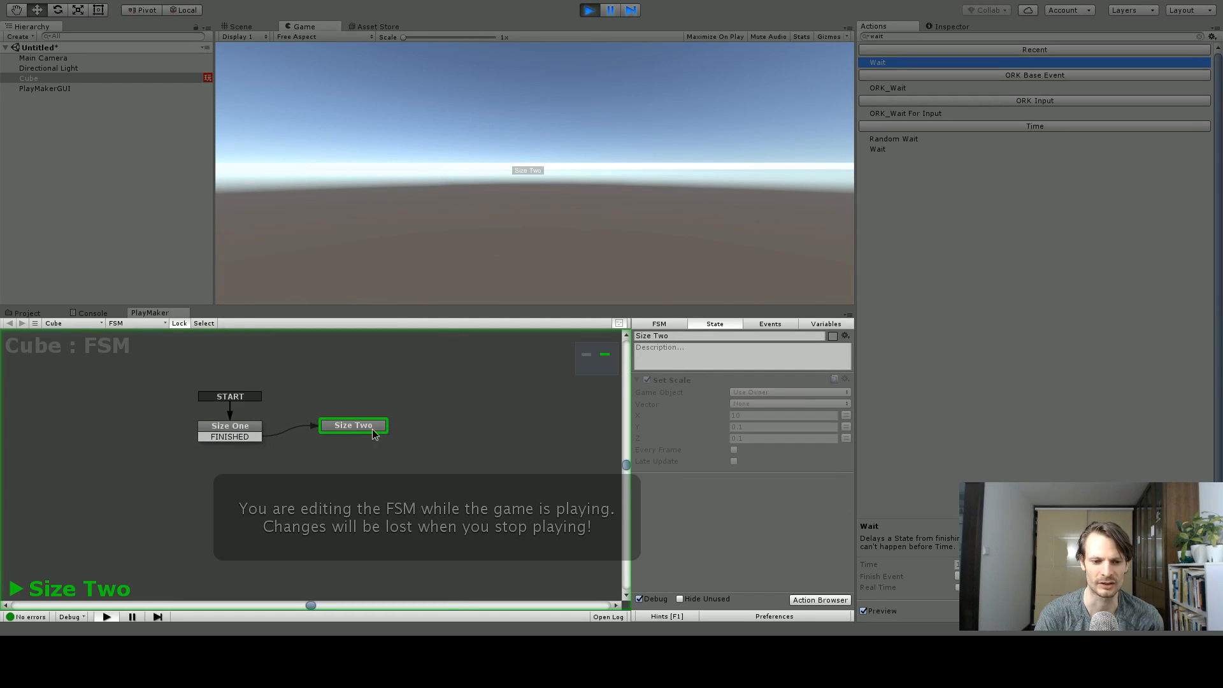
click(587, 10)
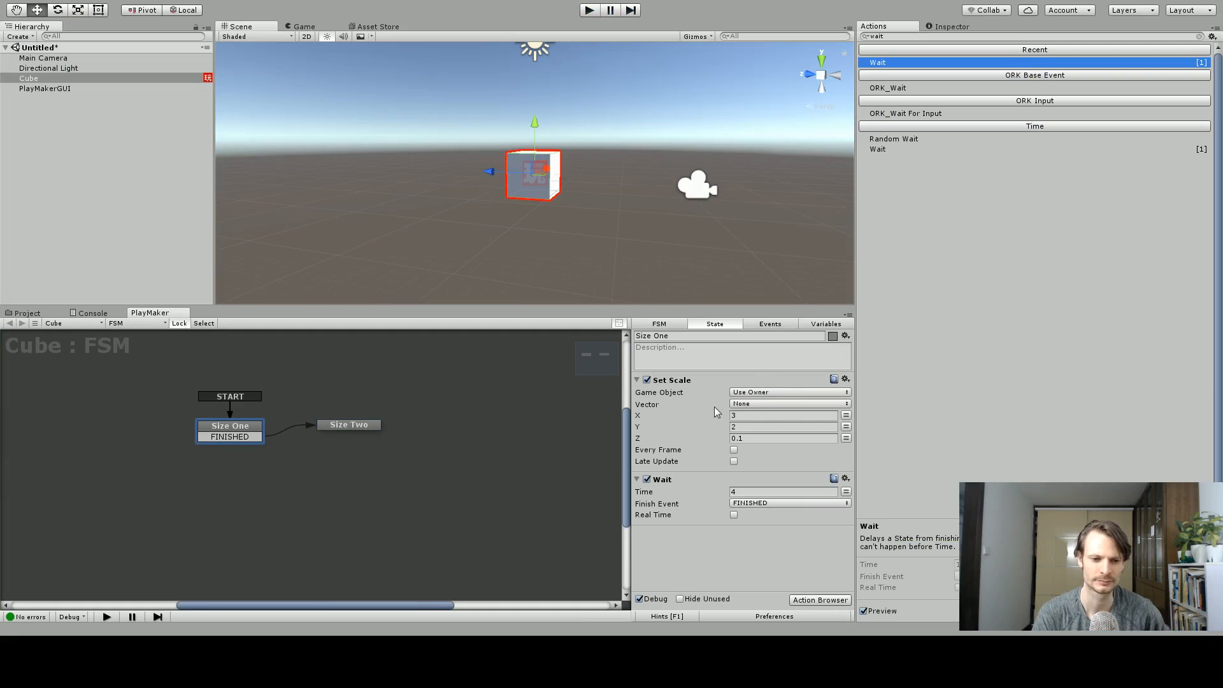
Step: Move Size Two farther from Size One in the graph and add a FINISHED transition to it
drag(350, 425, 358, 427)
click(260, 427)
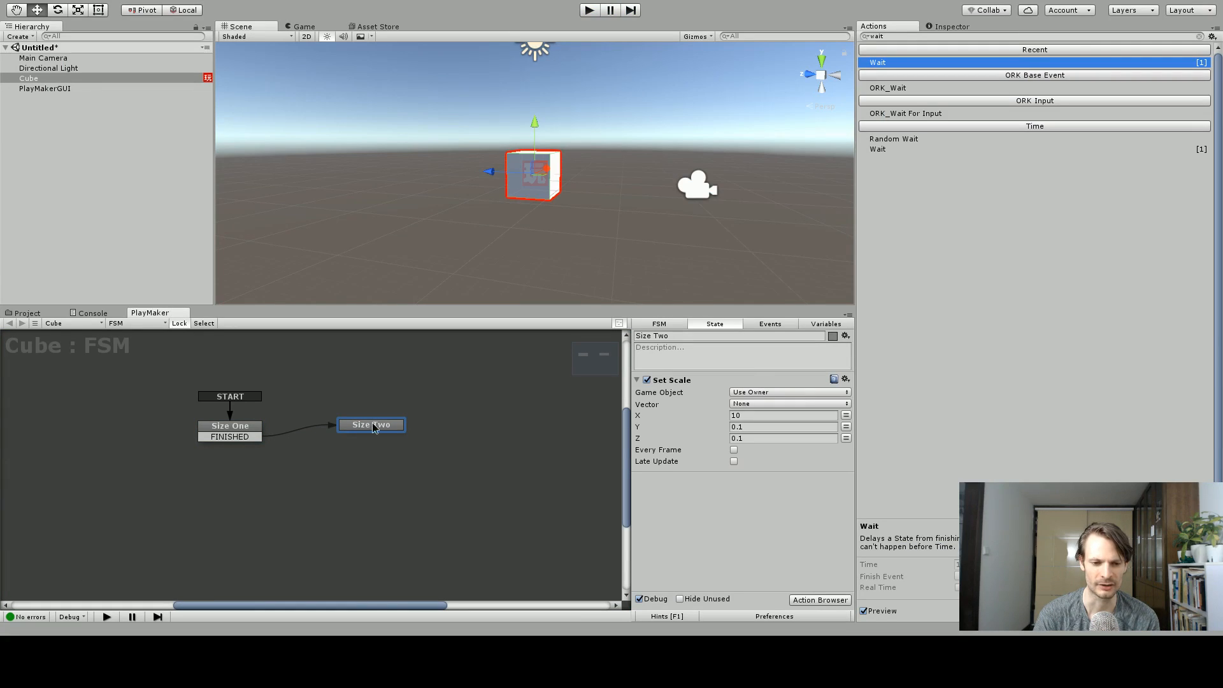
right_click(373, 427)
mouse_move(424, 432)
click(563, 431)
drag(391, 428, 407, 429)
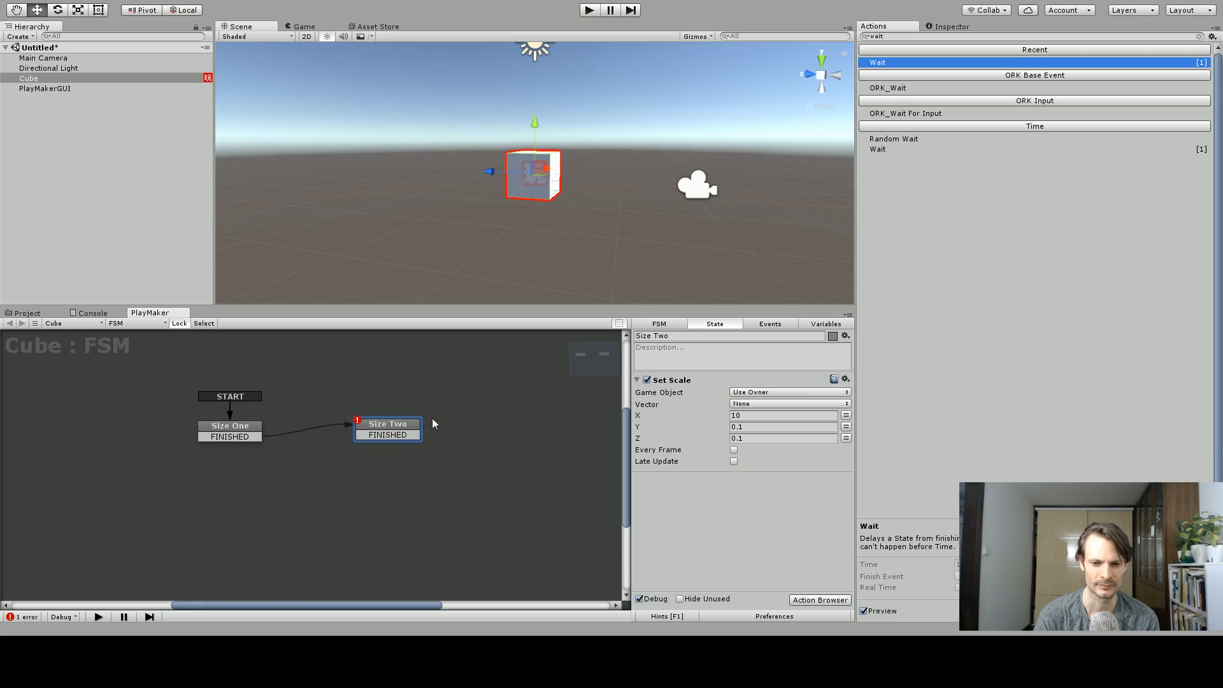
Step: Add a Wait action with Time 4 and Finish Event FINISHED to Size Two, and link its FINISHED transition back to Size One
double_click(883, 63)
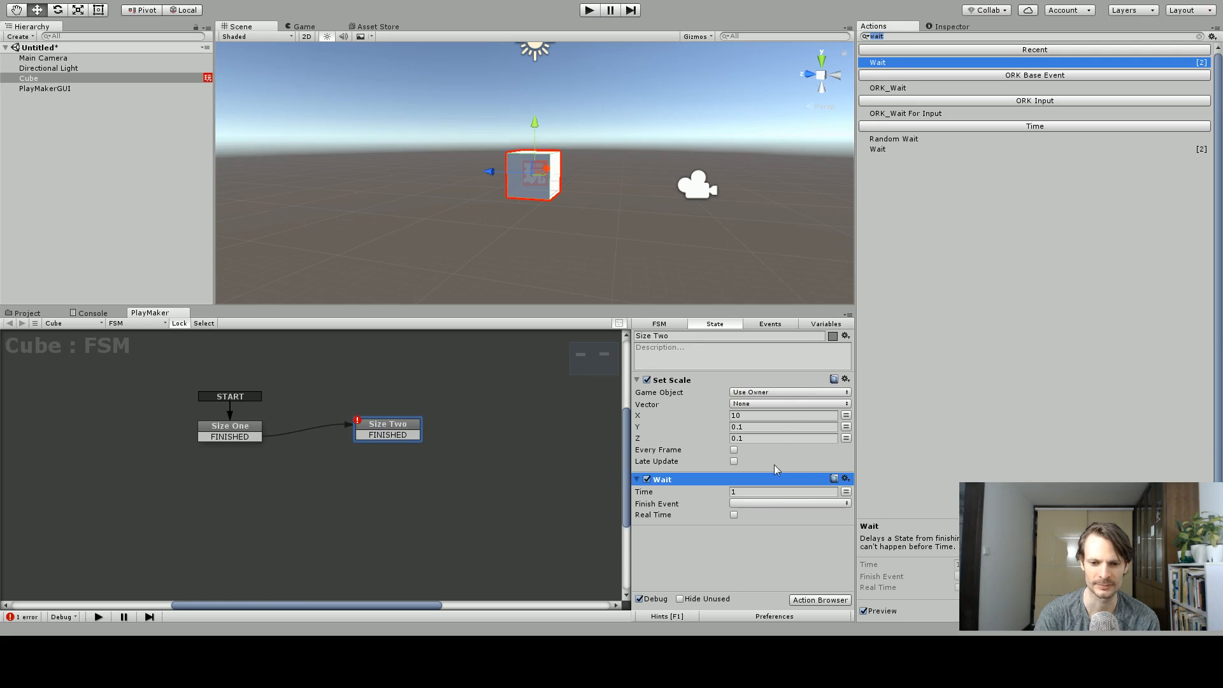
click(747, 493)
text(4)
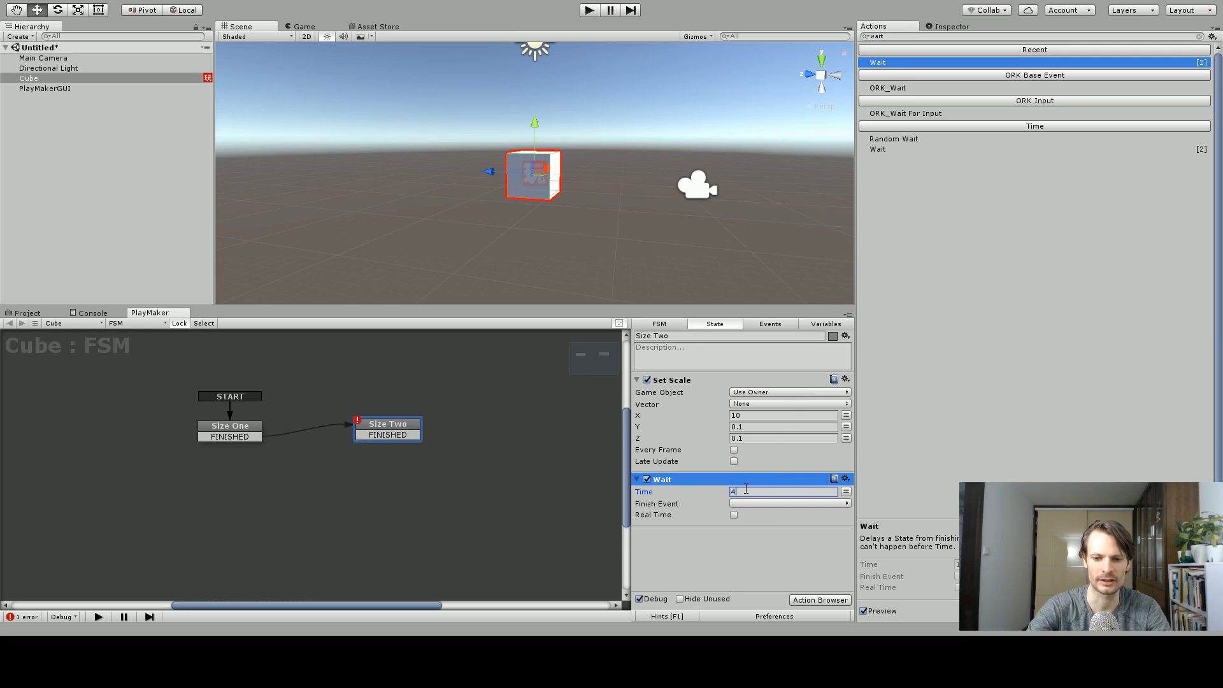
click(749, 504)
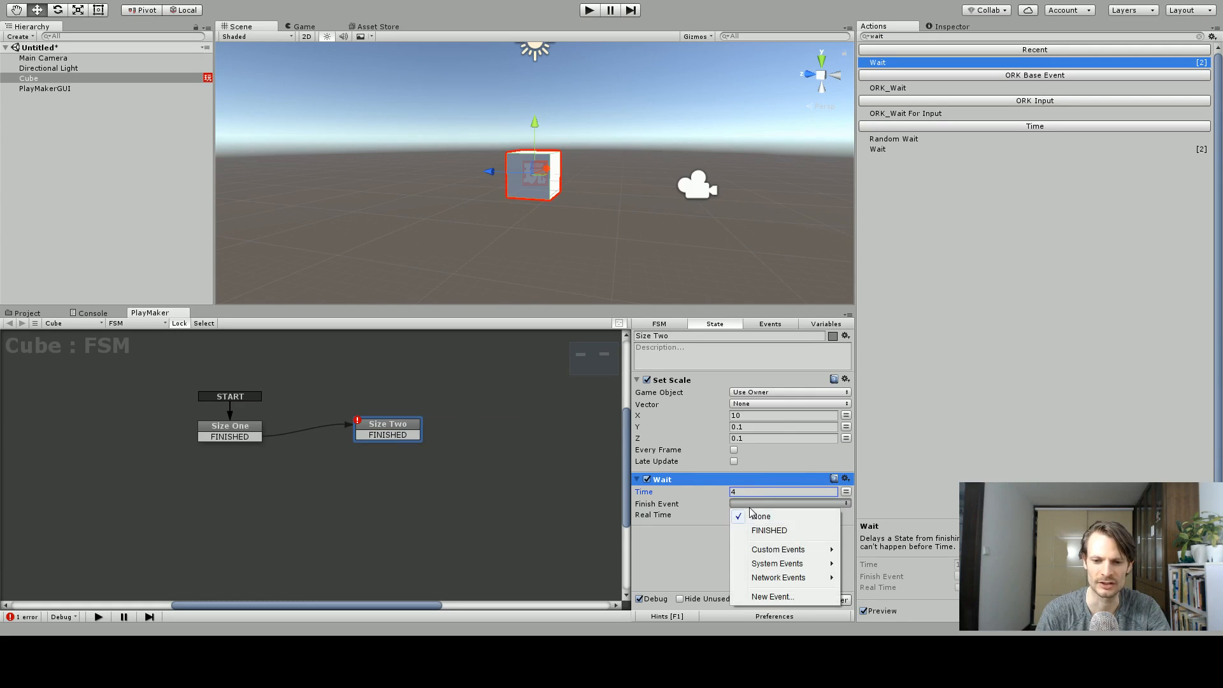
click(765, 531)
drag(388, 435, 258, 427)
drag(370, 431, 397, 431)
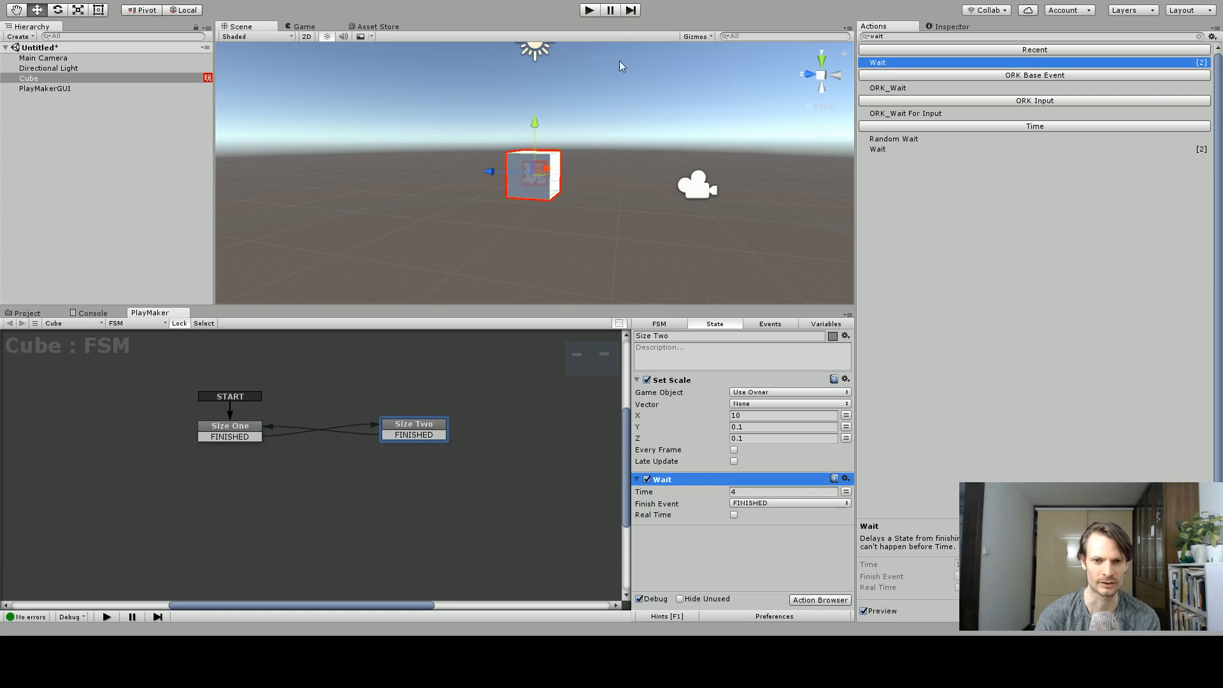
Step: Play-test the loop between the two states, stop playback, and review the action settings of Size One and Size Two
click(590, 10)
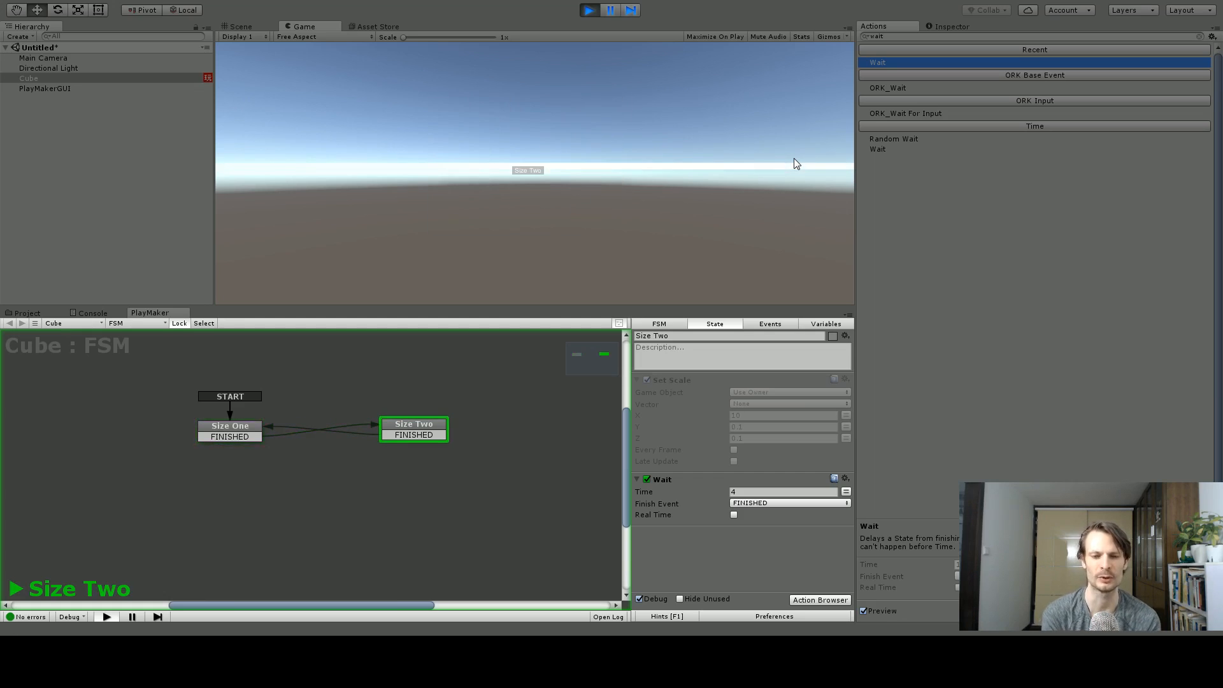
click(585, 9)
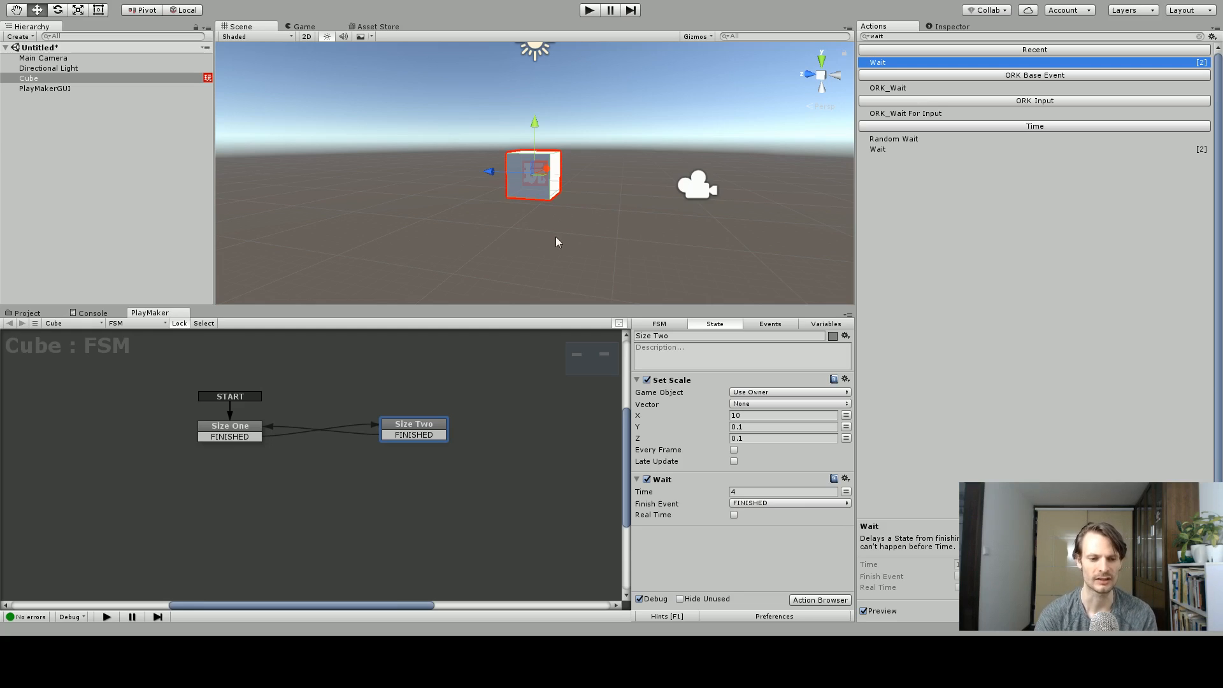
click(246, 431)
click(403, 431)
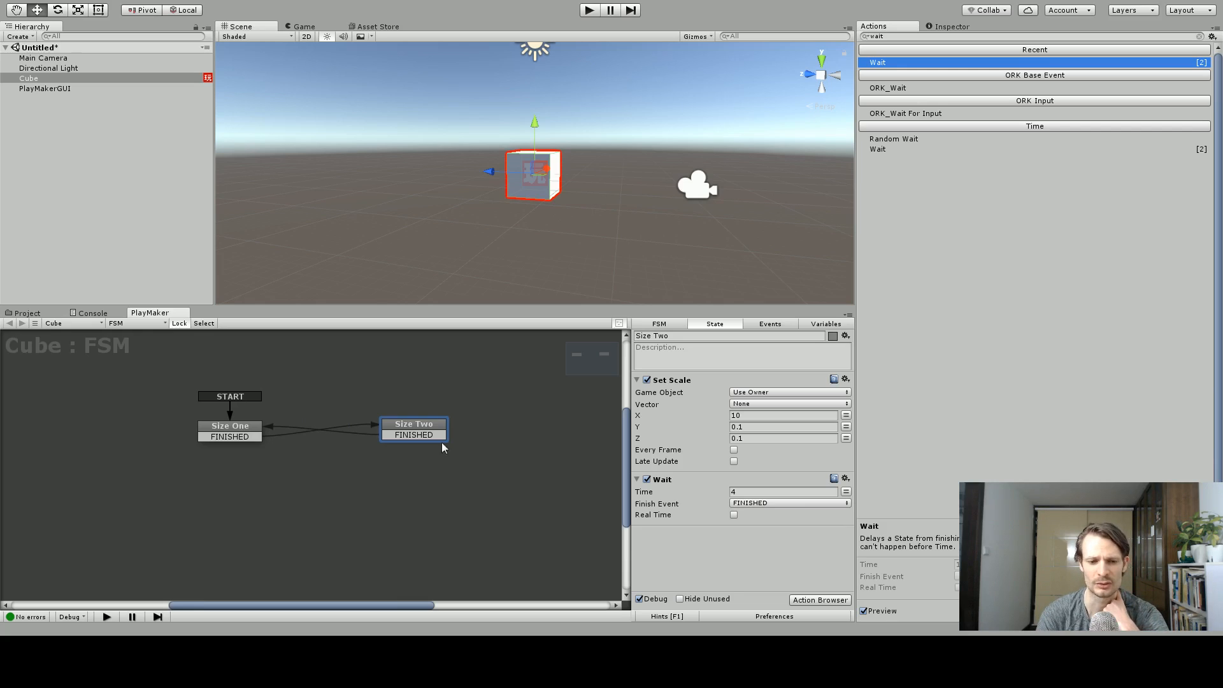
drag(424, 429, 440, 428)
click(255, 428)
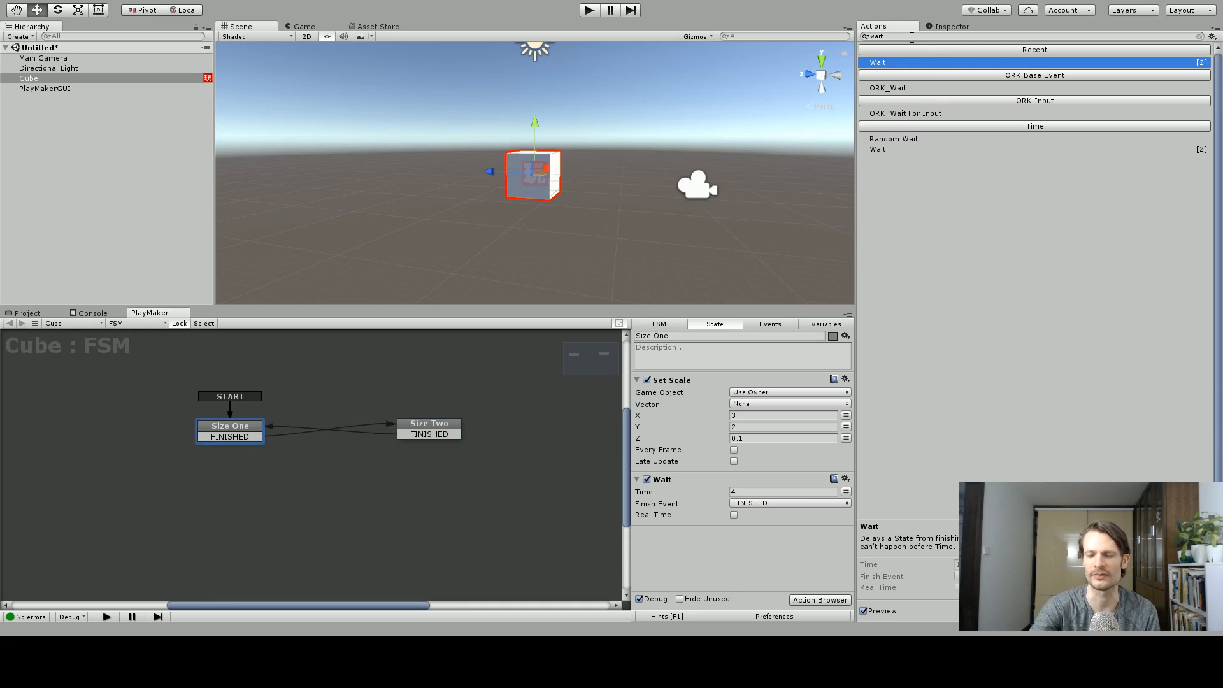
Step: Clear the action search and look through the available action categories
key(BackSpace)
key(BackSpace)
key(BackSpace)
key(BackSpace)
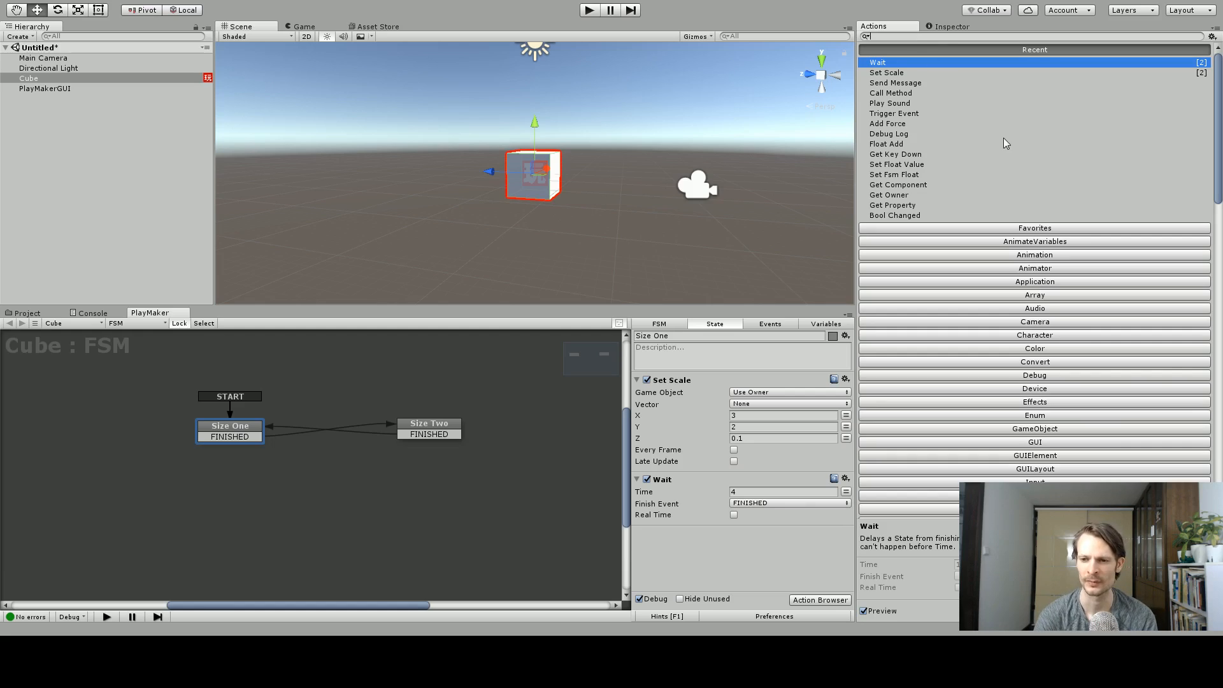
scroll(1003, 137, down, 3)
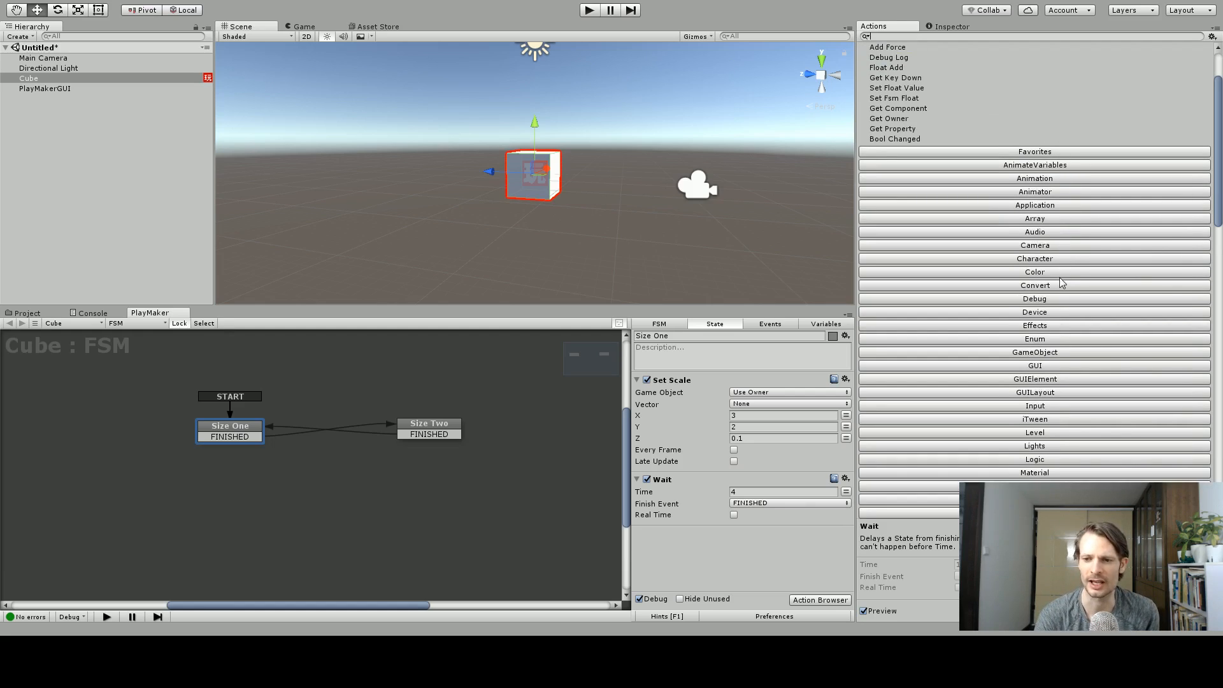
scroll(1062, 357, up, 3)
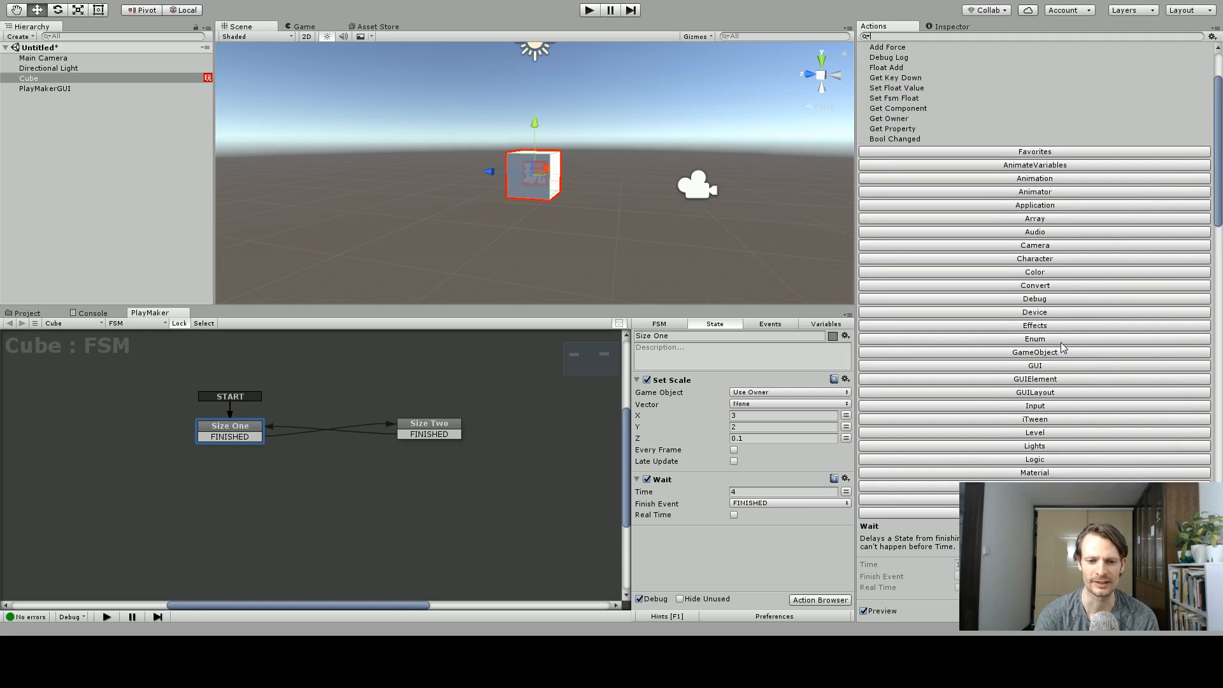
Step: Move Size Two closer to Size One and add a new state named Size Three beyond it
drag(418, 422, 416, 424)
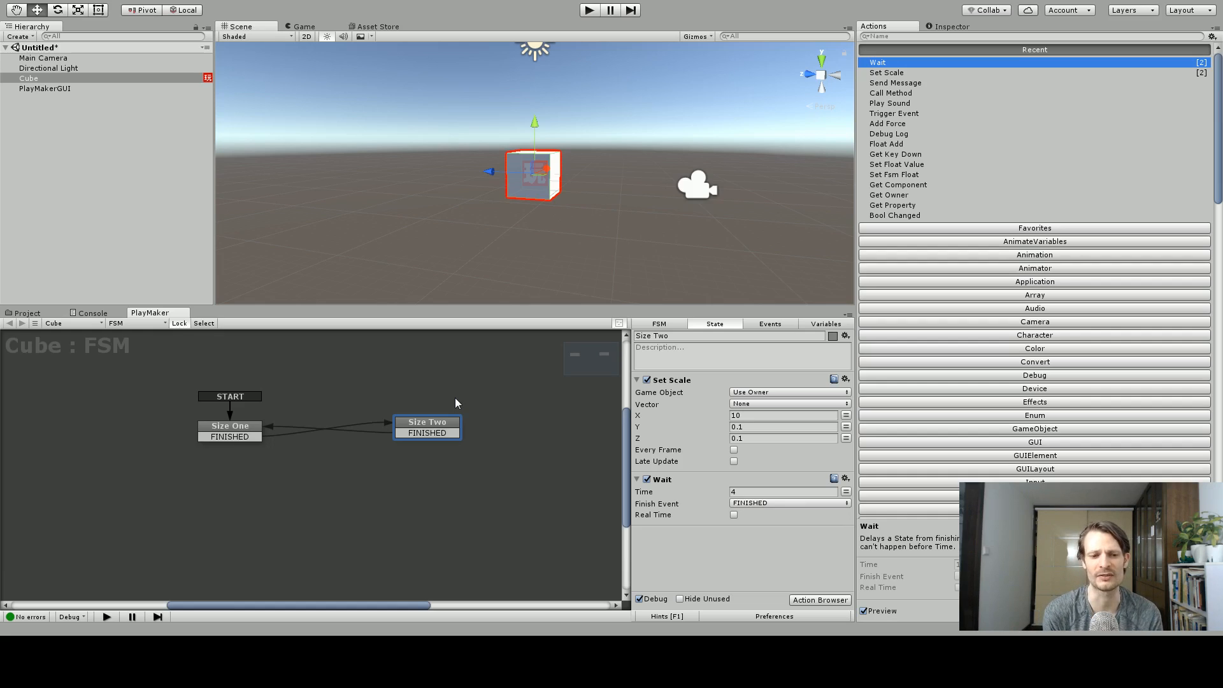
drag(446, 424, 392, 423)
click(444, 430)
right_click(444, 430)
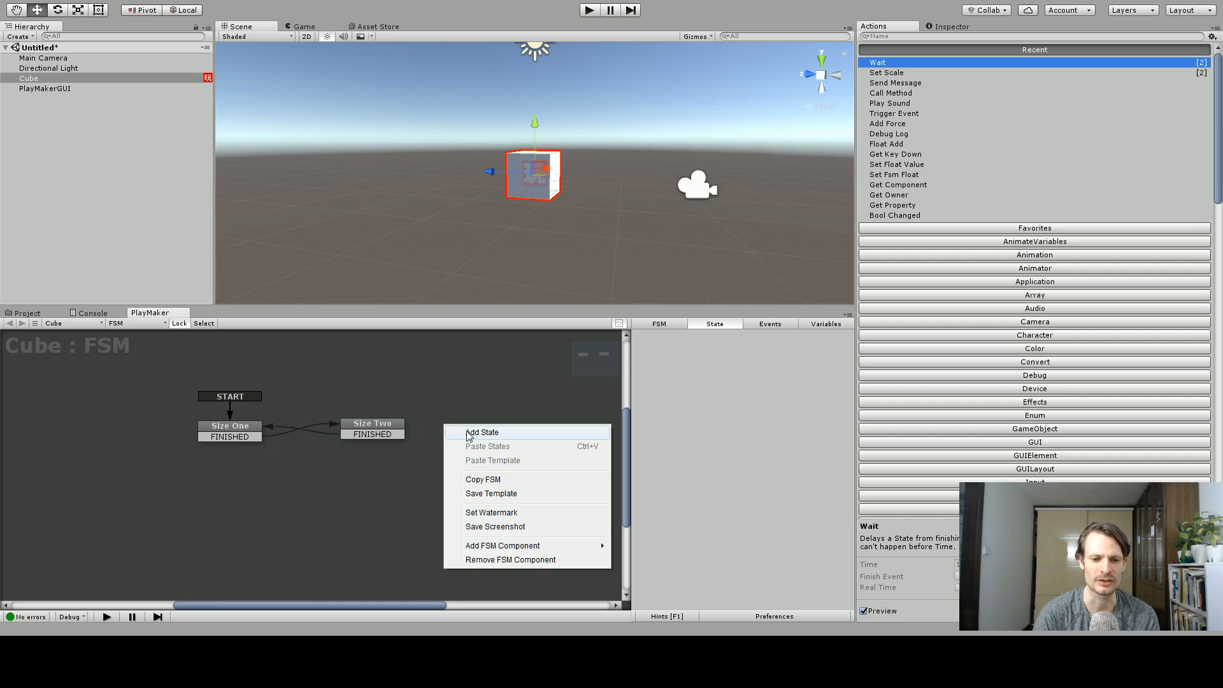
click(475, 431)
drag(476, 428, 480, 429)
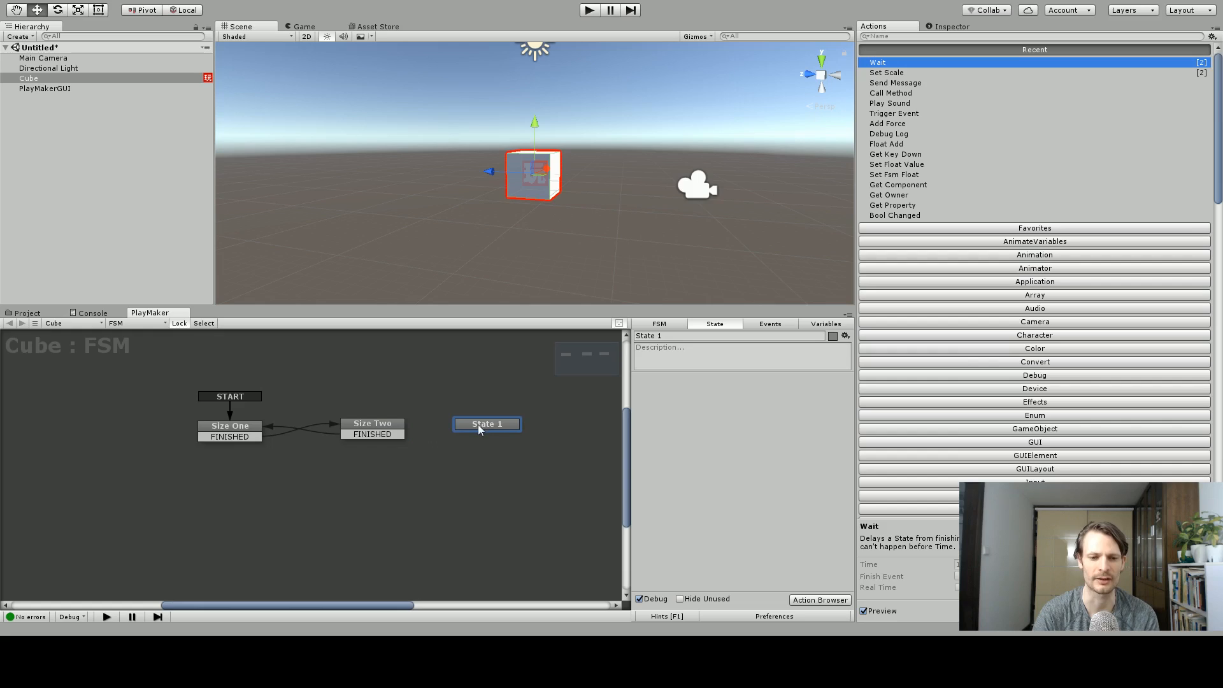
click(703, 335)
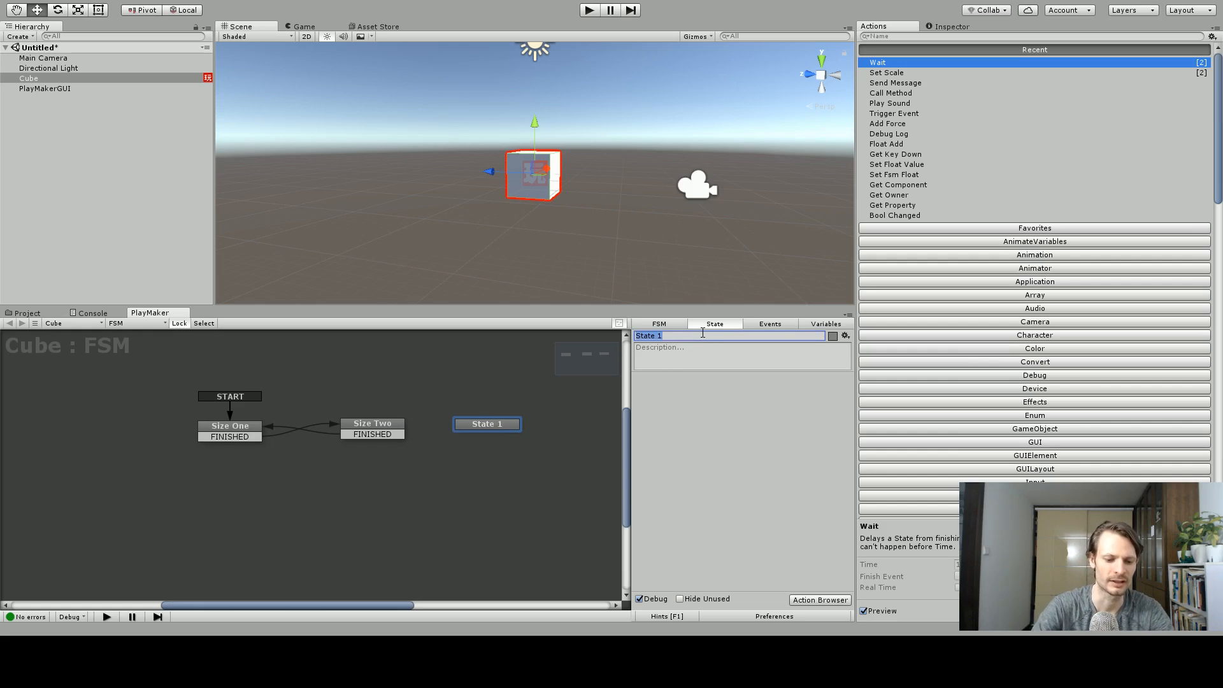
text(Size Three)
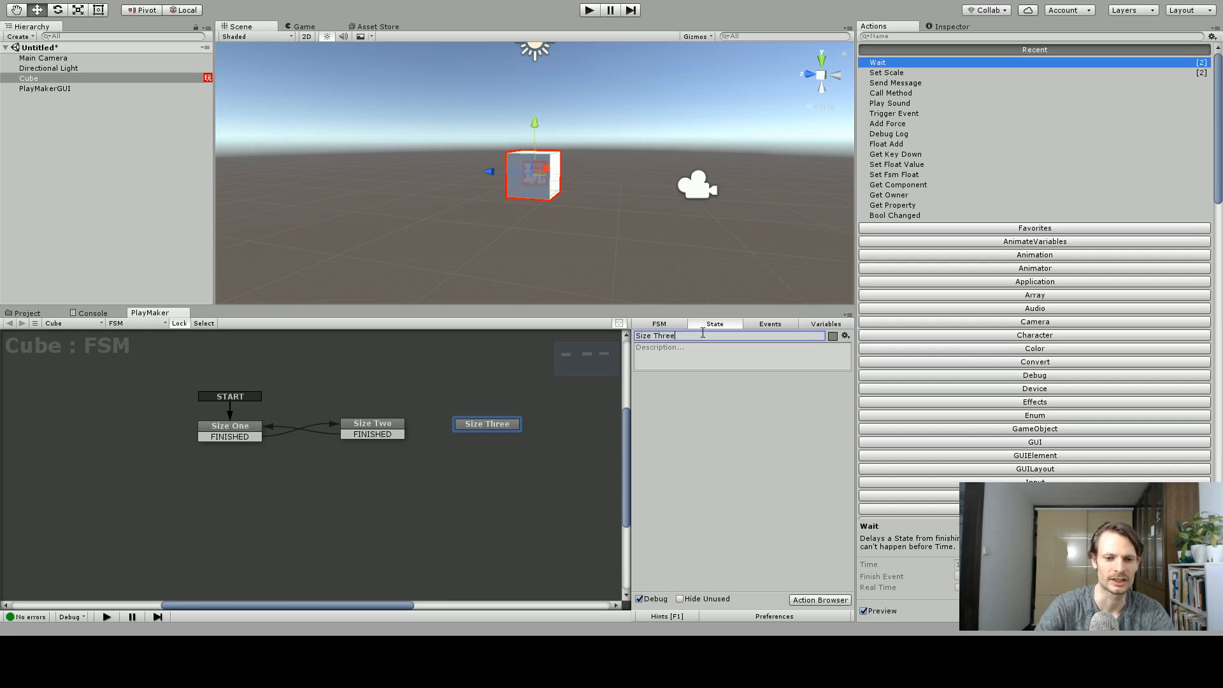
Step: Move Size Two closer to Size One and link its FINISHED transition to Size Three
drag(365, 425, 349, 426)
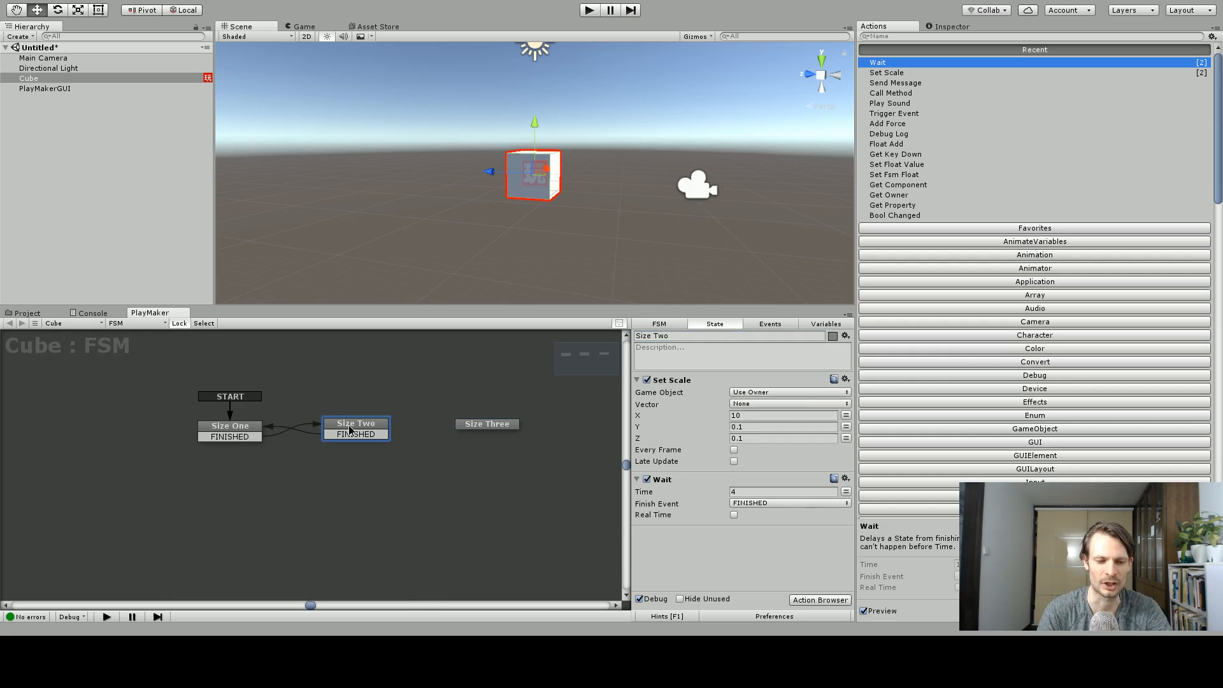
mouse_move(453, 423)
mouse_down()
mouse_move(402, 436)
mouse_move(464, 426)
mouse_up()
click(379, 436)
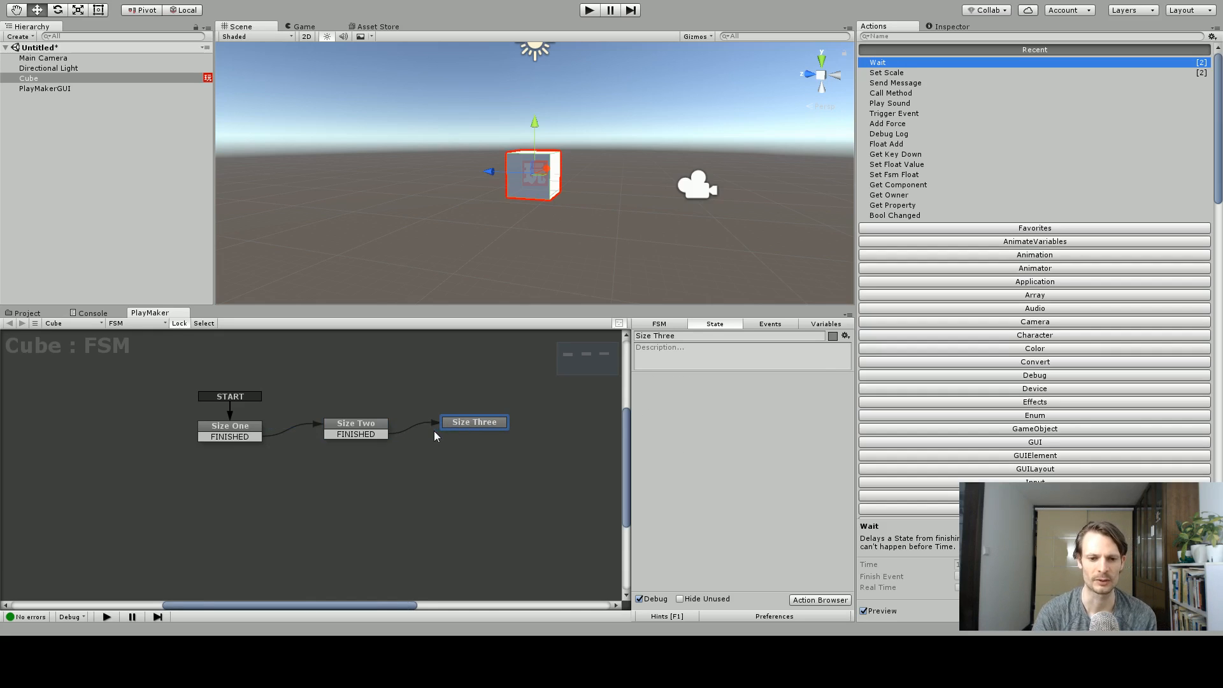
drag(470, 426, 480, 423)
Step: Search the actions for color, add Set Material Color to Size Two, and set its color to red
click(379, 427)
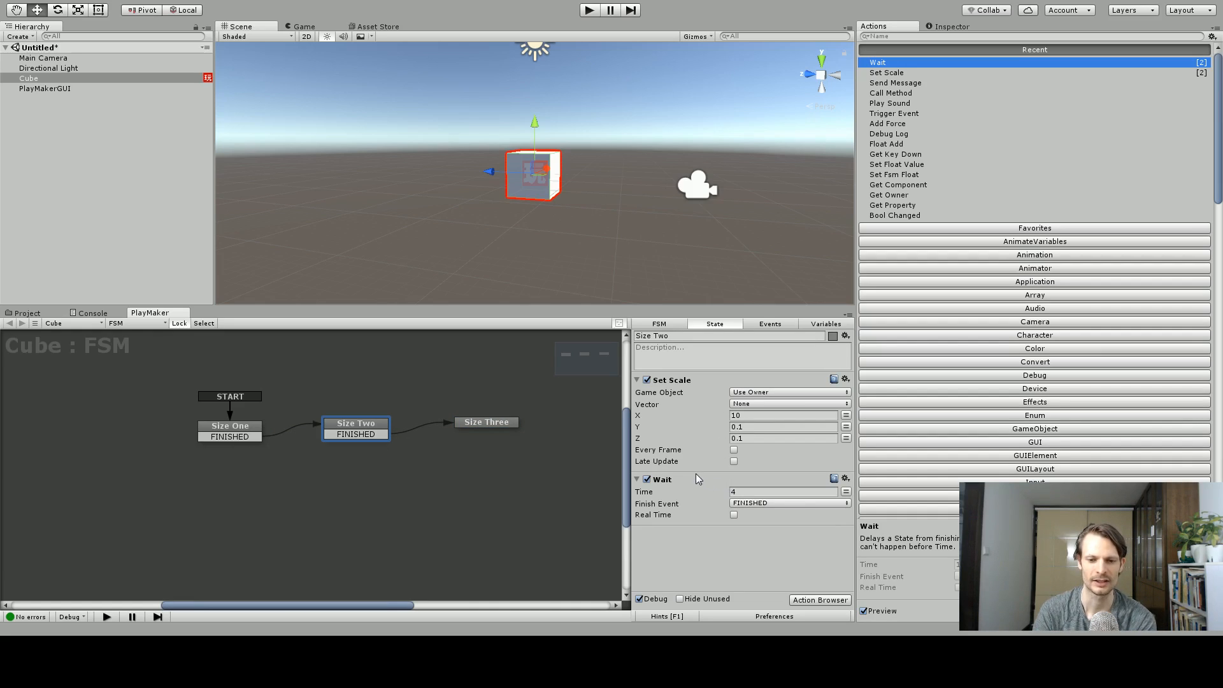
click(901, 37)
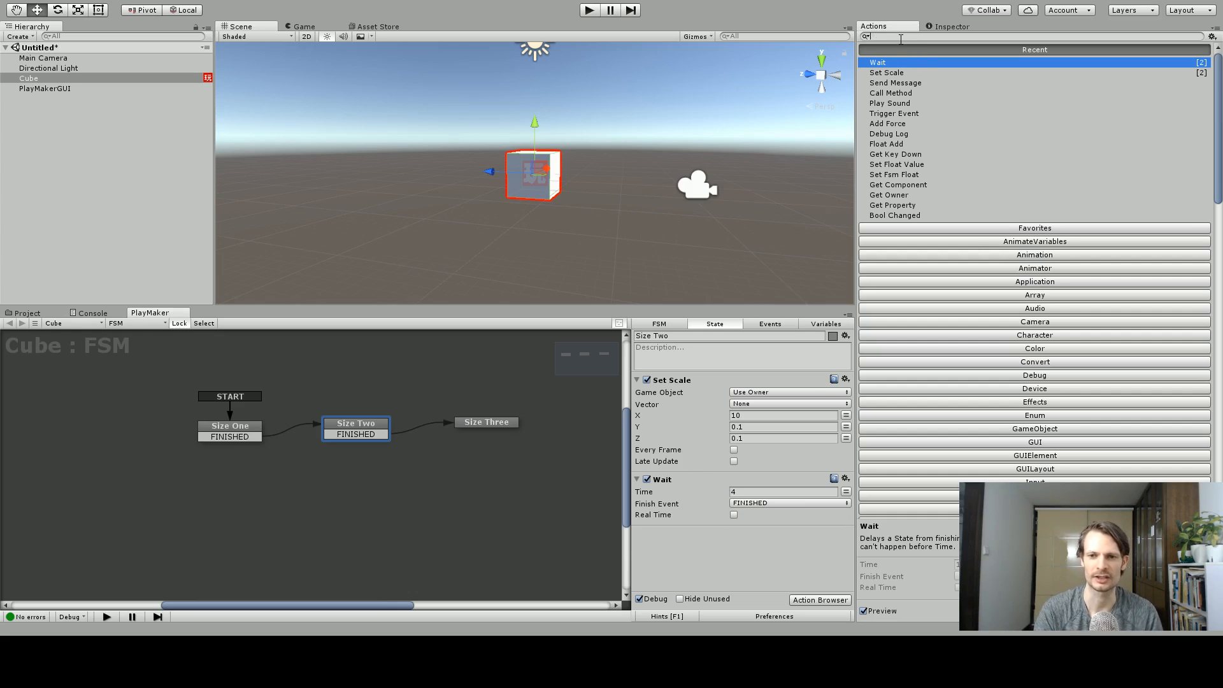
text(color)
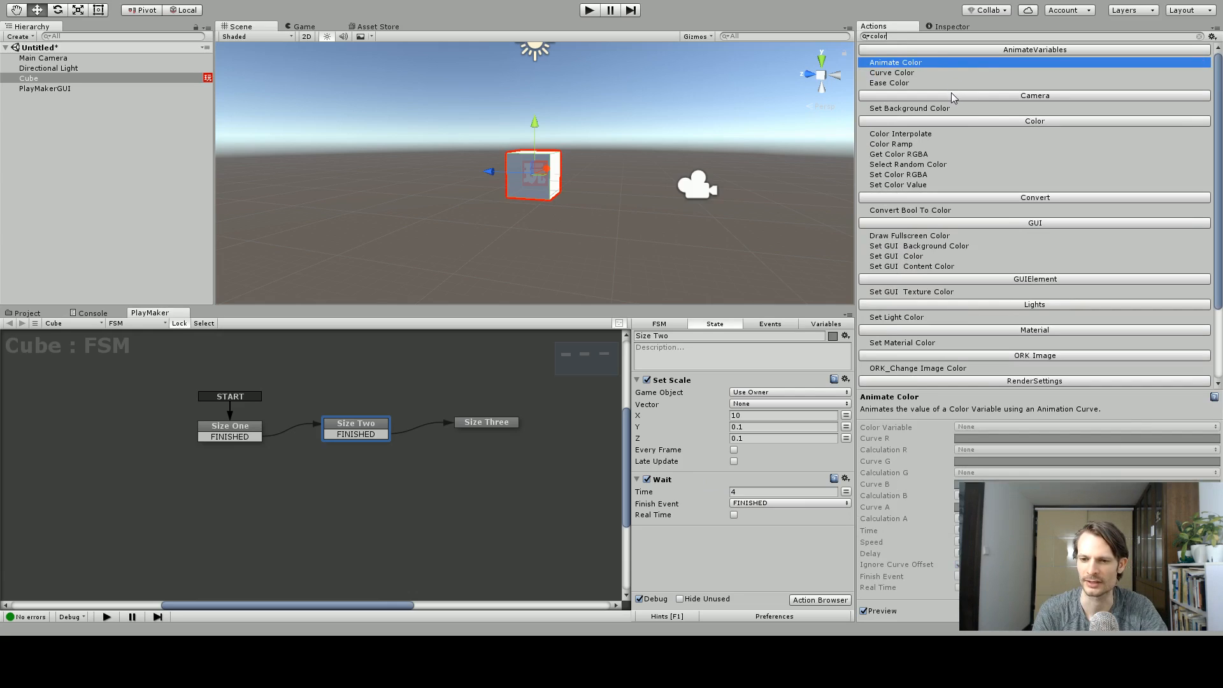
double_click(919, 343)
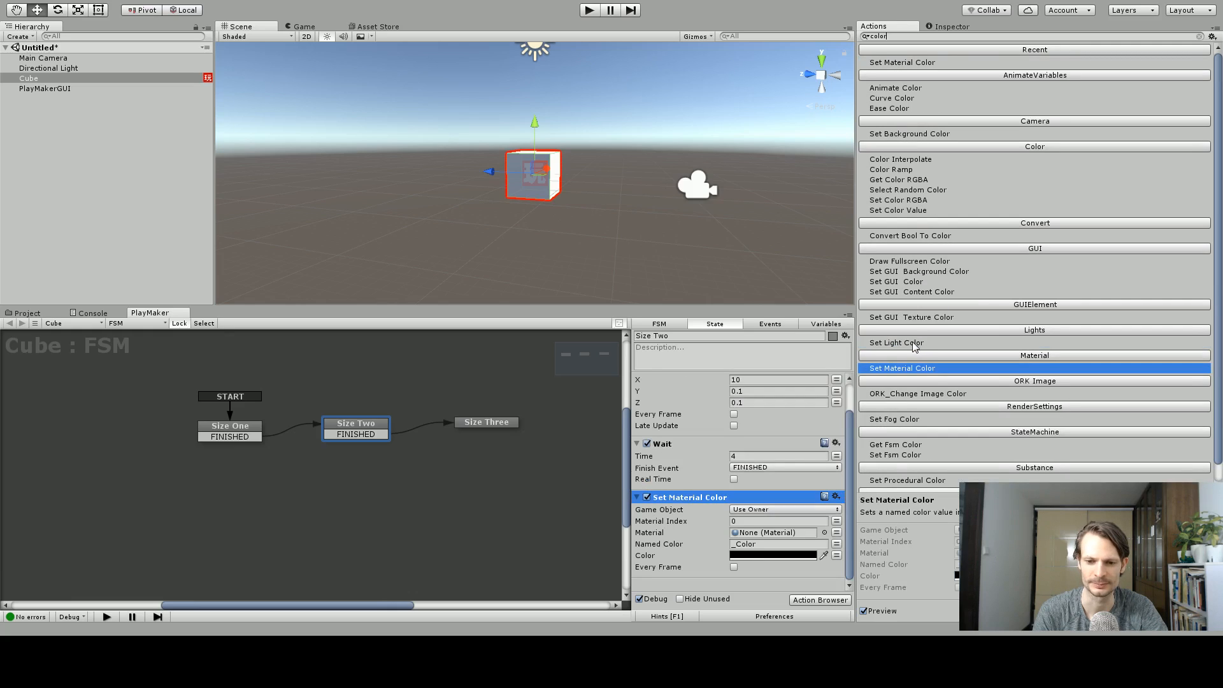
click(742, 557)
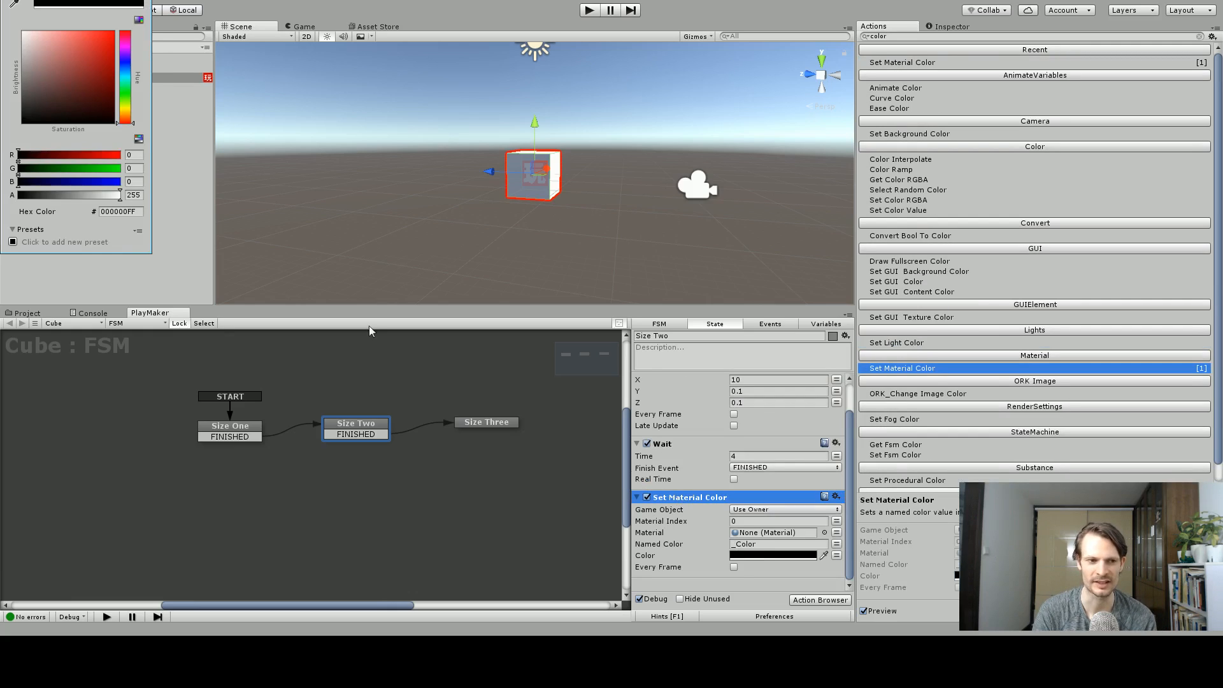
drag(99, 68, 125, 20)
click(141, 0)
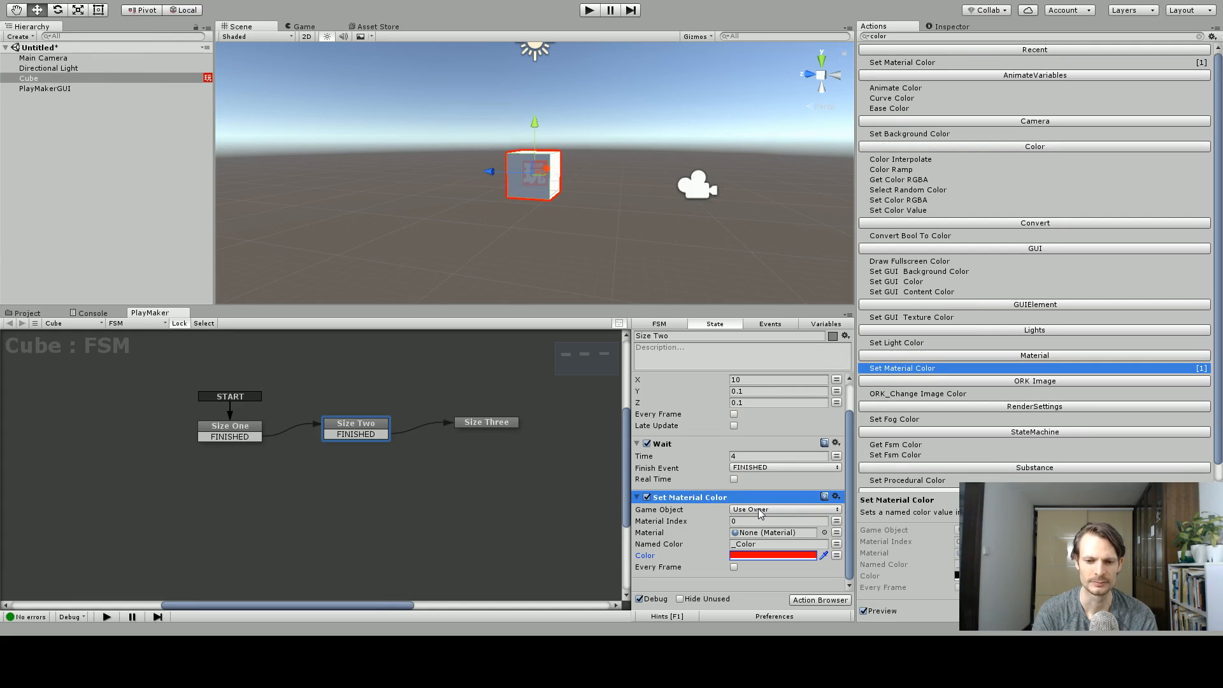
Step: Reorder Size Two's actions so that Set Material Color sits between Set Scale and Wait
drag(356, 428, 358, 428)
click(478, 424)
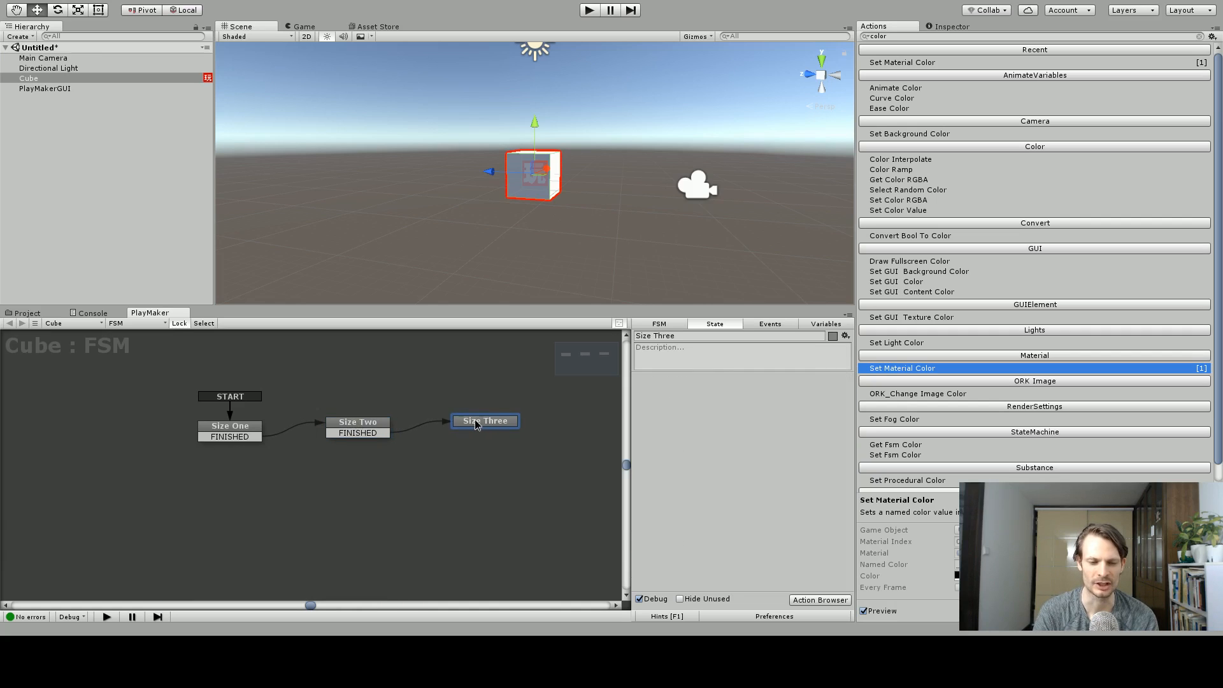
click(387, 426)
drag(692, 534, 679, 488)
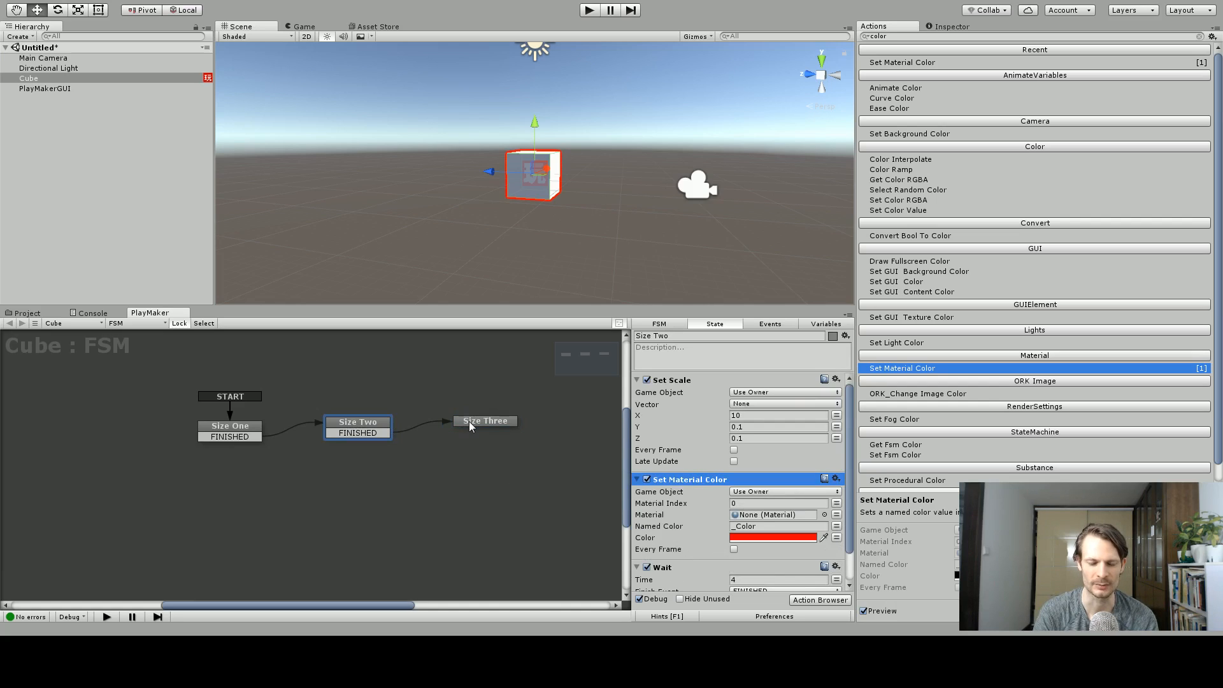
Step: Play-test the color change, stop playback, and examine the cube's Default-Material settings in the Inspector
click(590, 10)
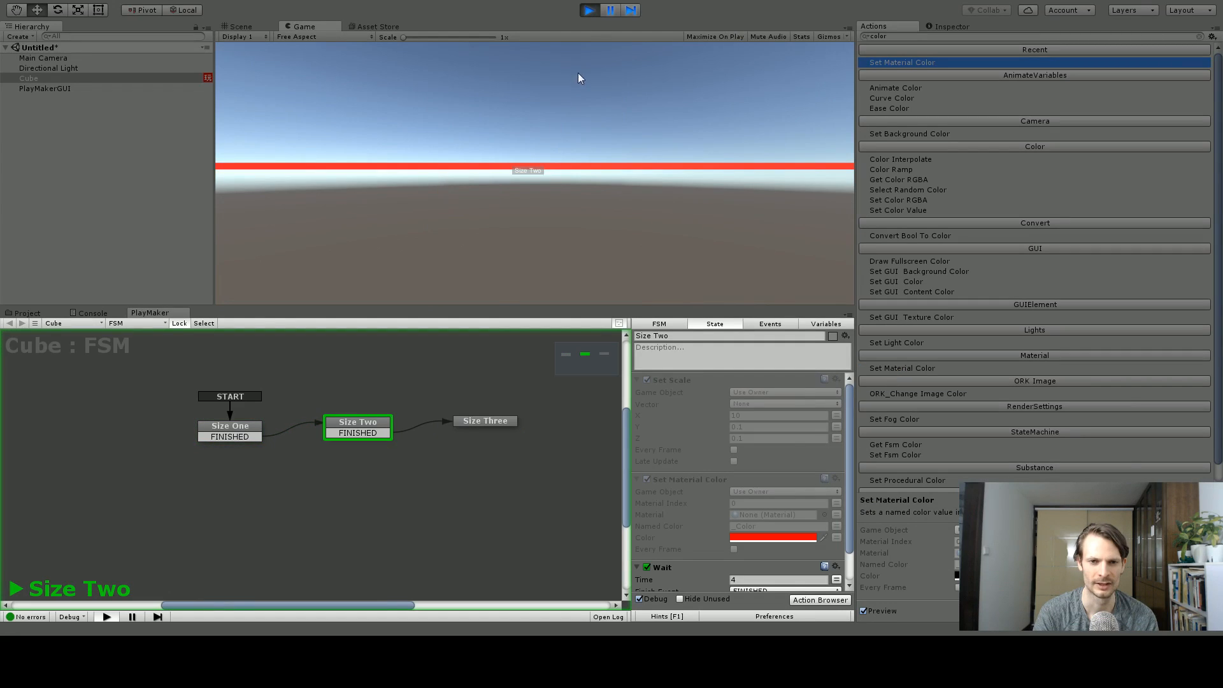
click(588, 10)
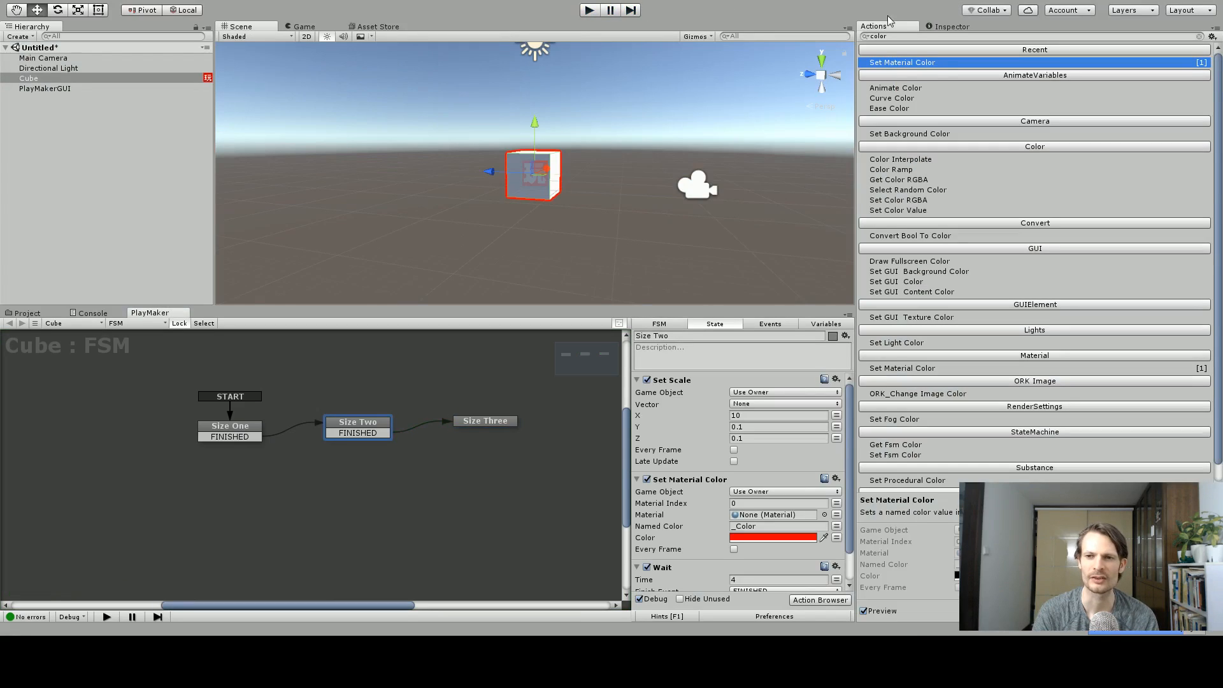
click(947, 29)
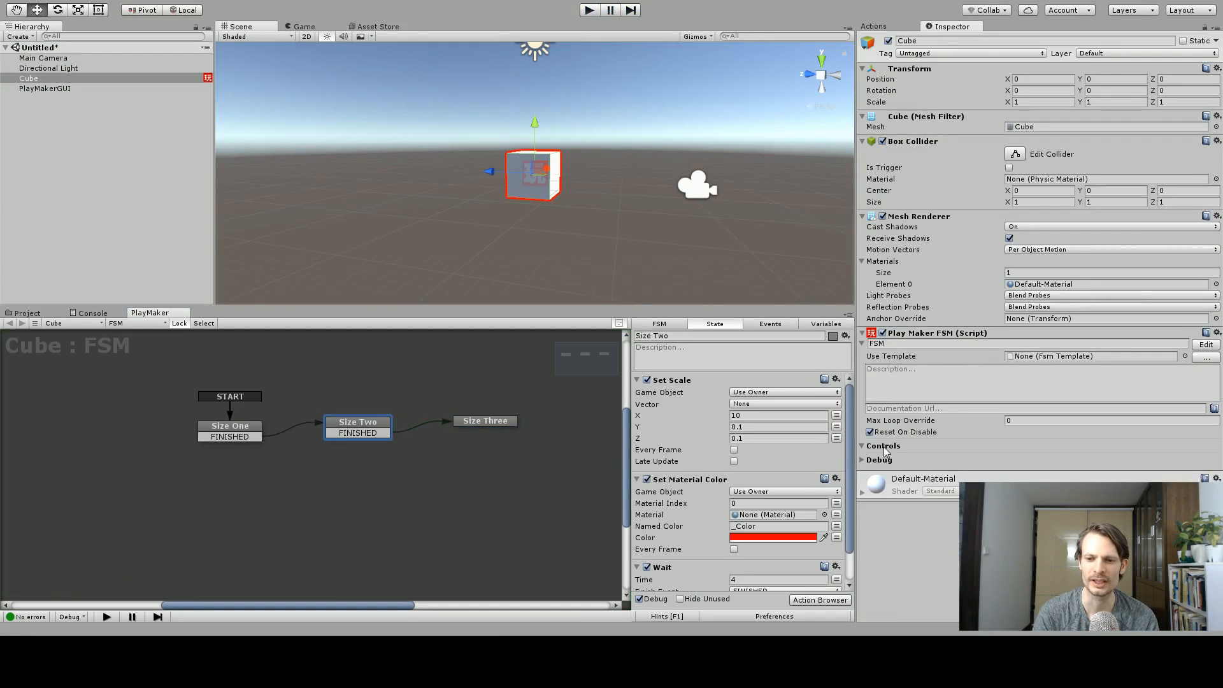
click(861, 493)
scroll(953, 376, down, 5)
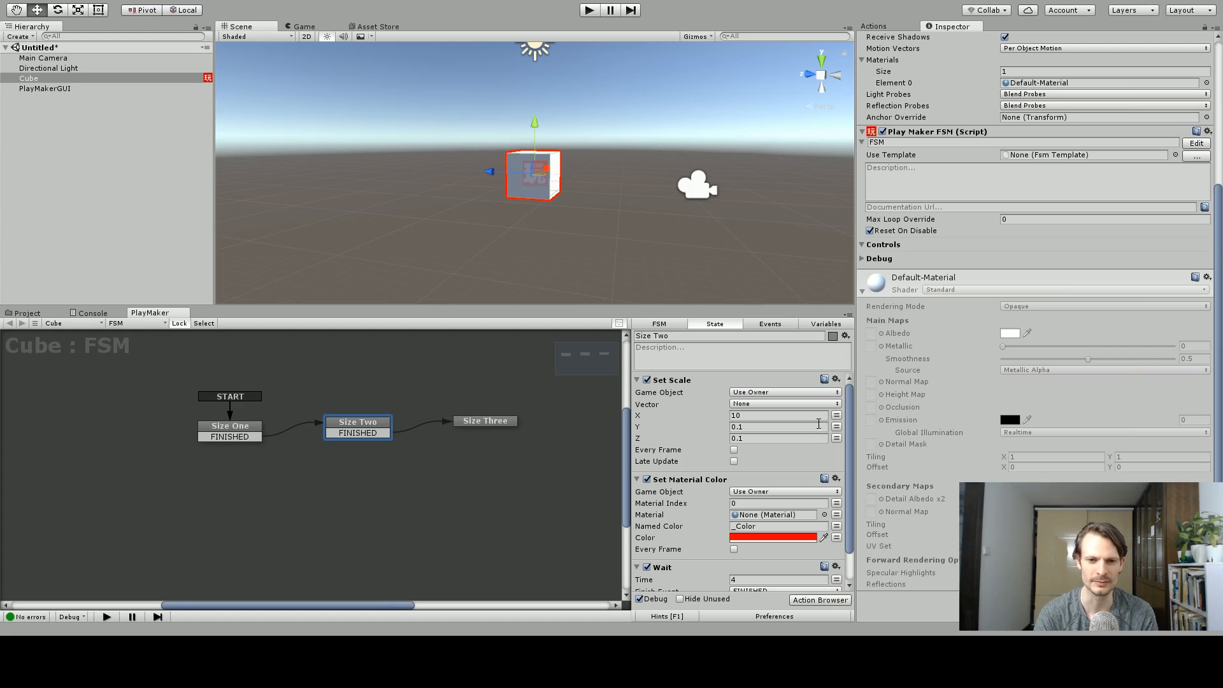
Step: Delete the Size Three state and move Size Two slightly farther from Size One
click(466, 423)
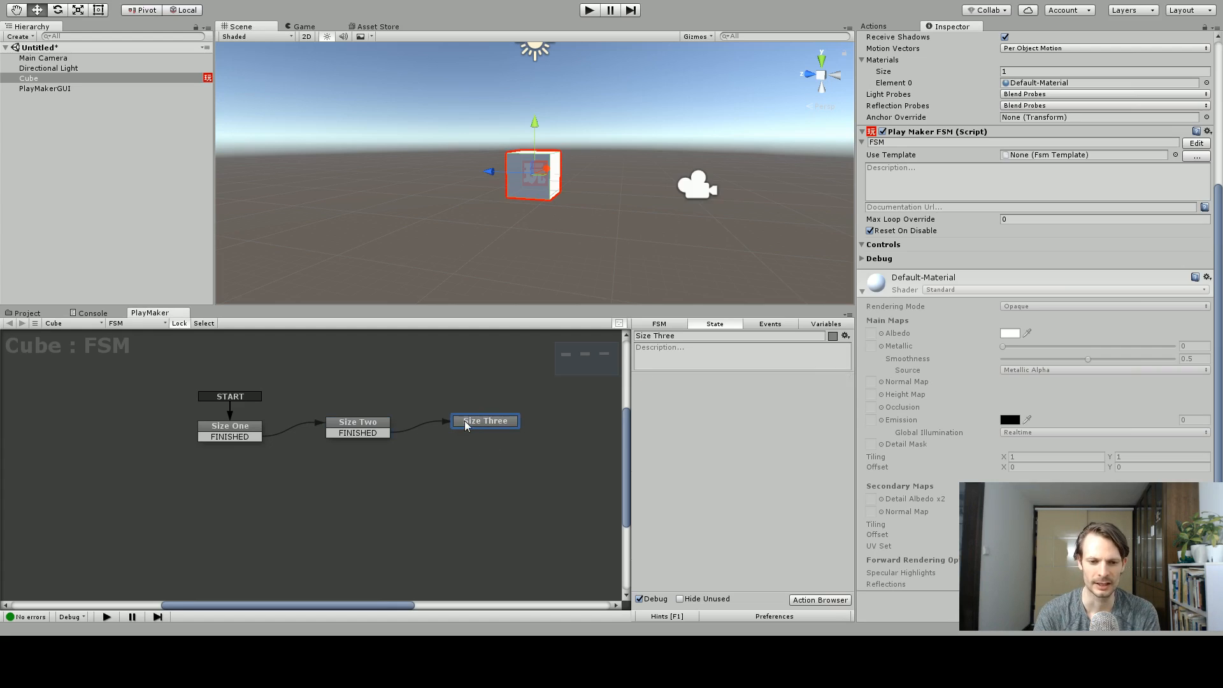
key(Delete)
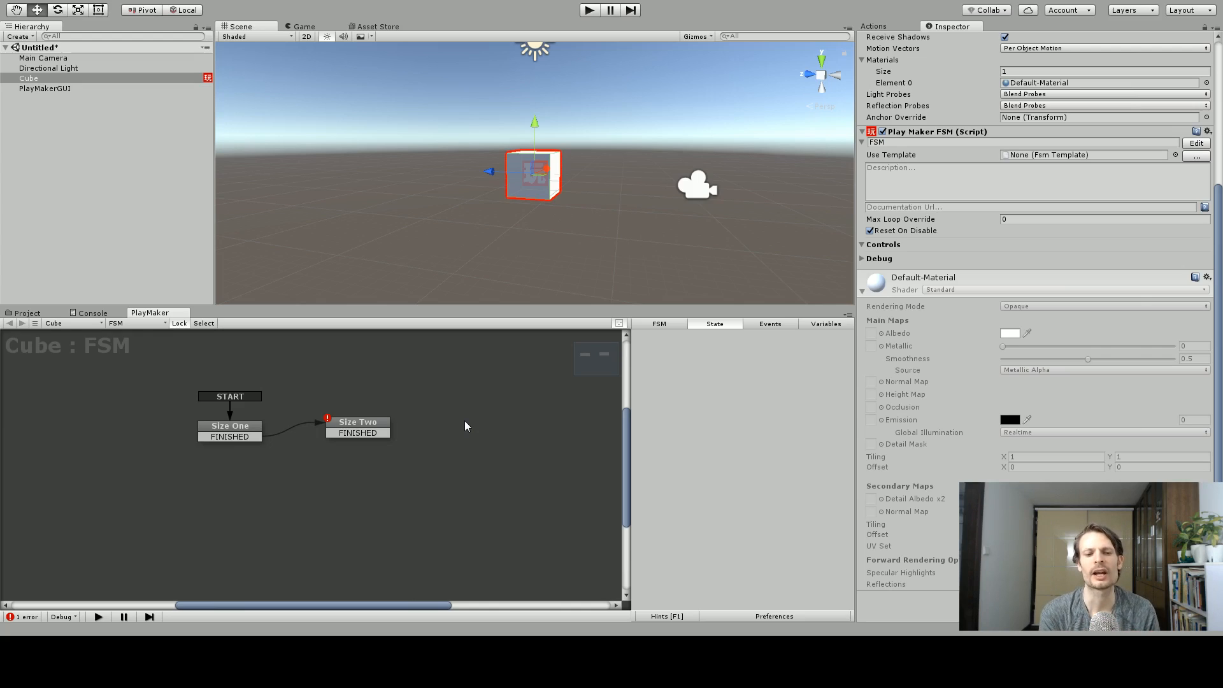
click(227, 438)
click(352, 437)
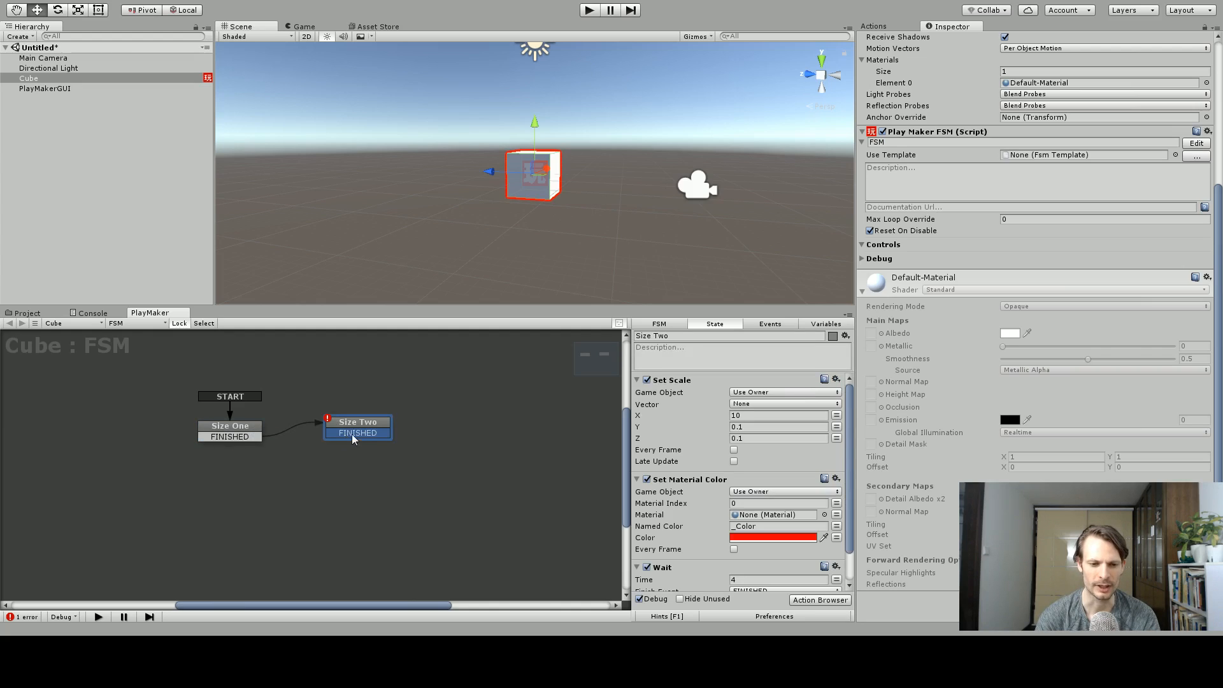
drag(367, 428, 387, 430)
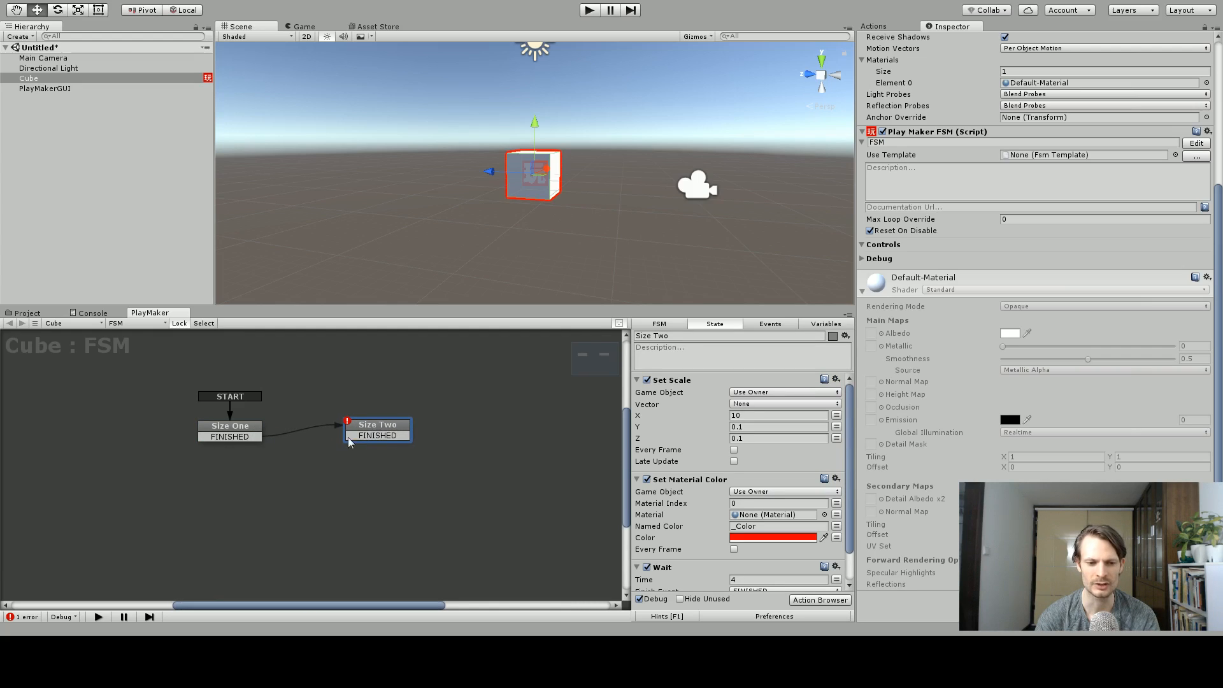
click(246, 439)
click(407, 439)
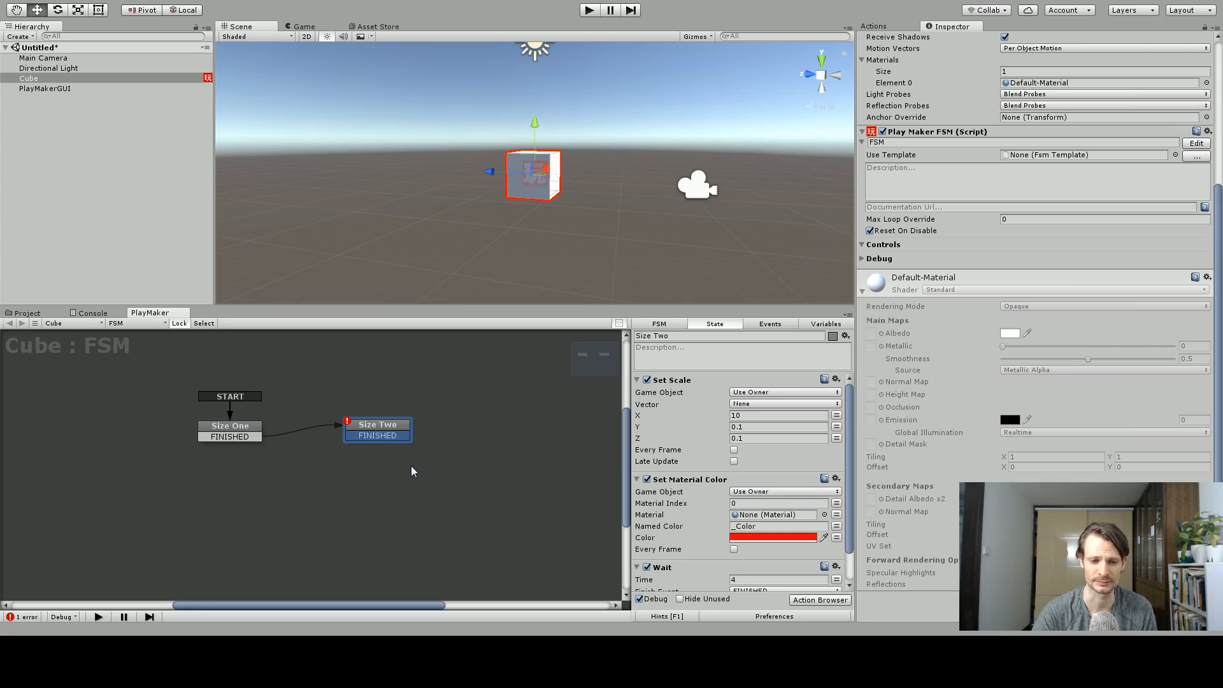
Step: Add a new state beyond and above Size Two, and link Size Two's FINISHED transition to it
click(438, 453)
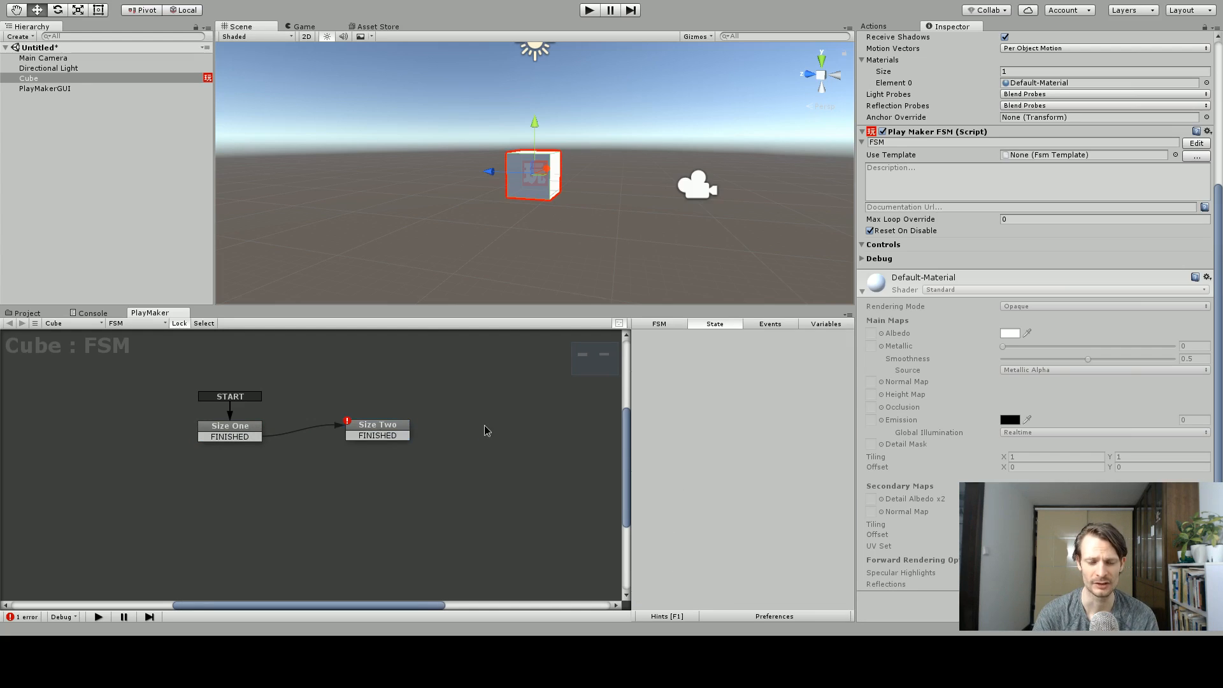
right_click(484, 430)
click(509, 431)
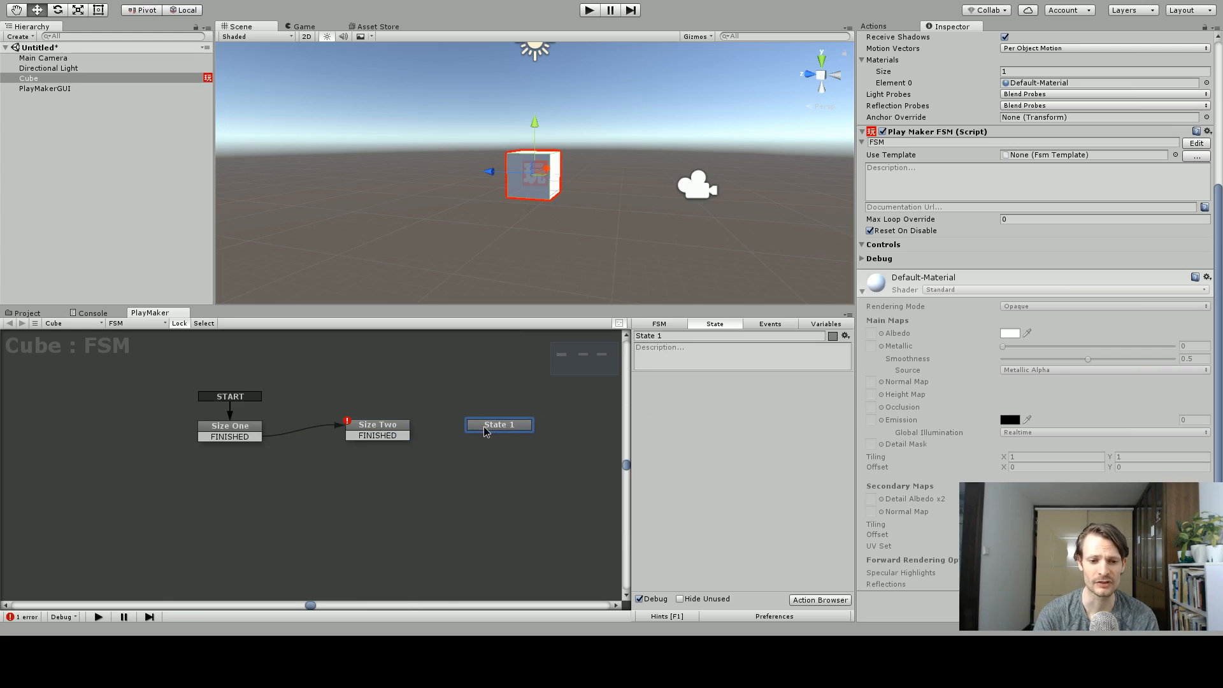
drag(406, 437, 474, 427)
drag(491, 423, 468, 386)
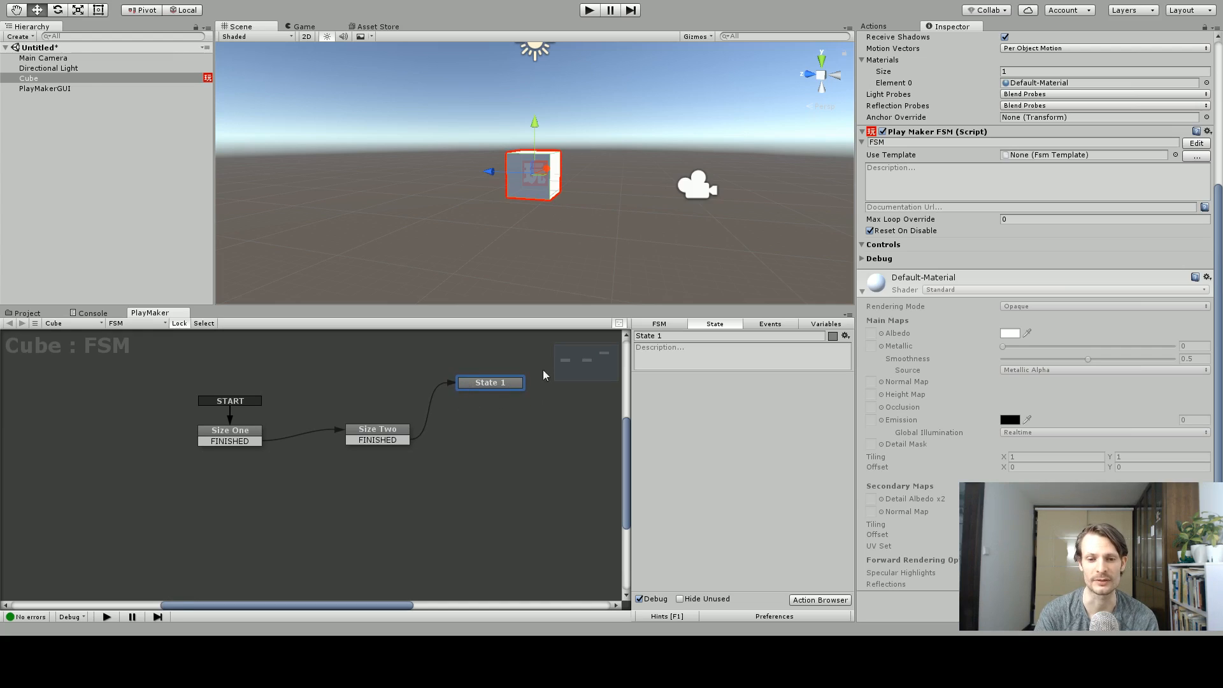
Step: Rename the newly added state as The End
click(662, 336)
key(BackSpace)
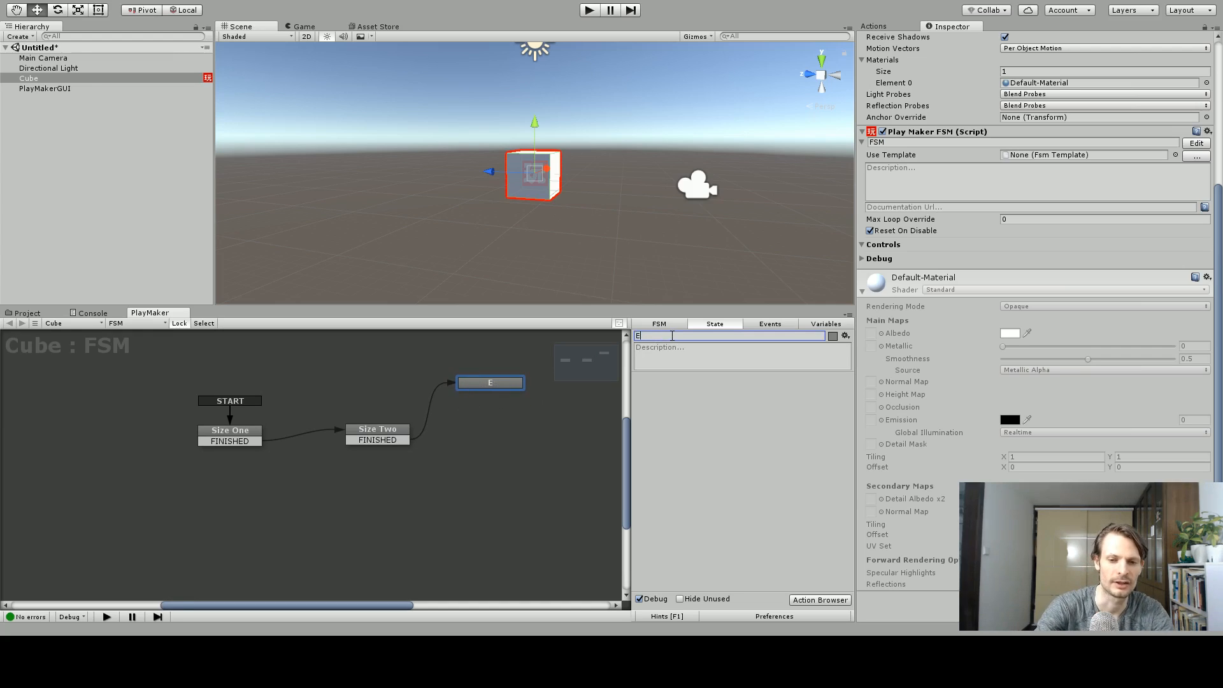
text(The End)
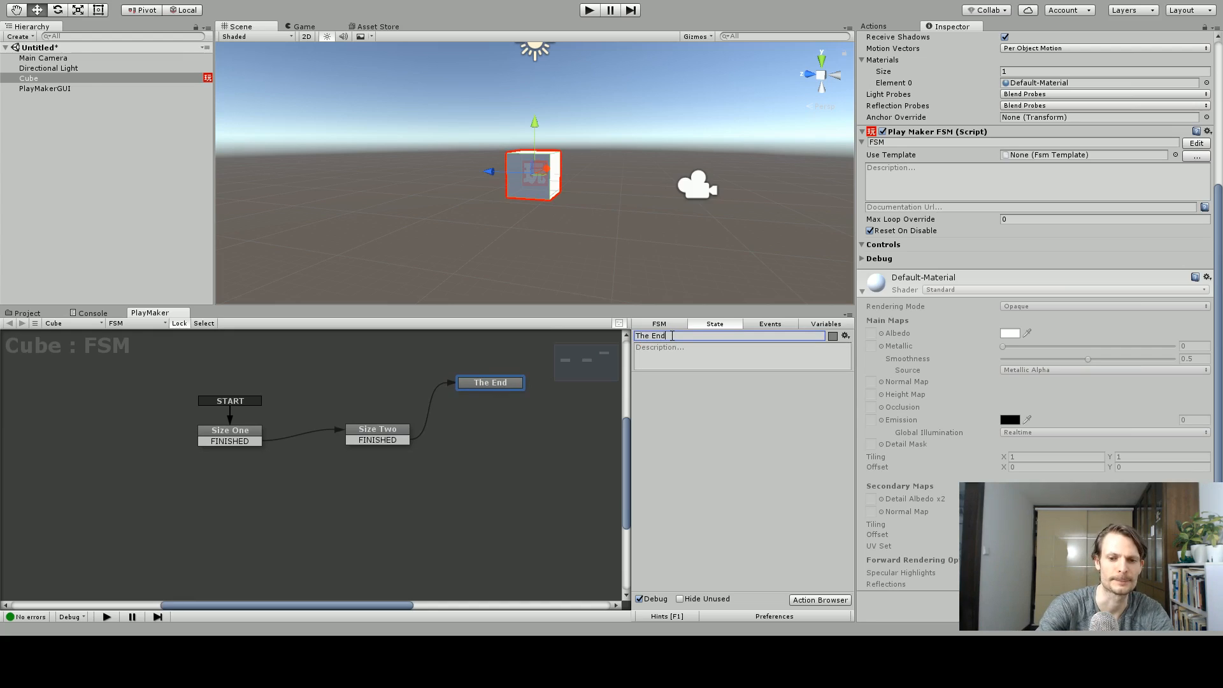
click(519, 426)
Step: Add a FINISHED transition to The End state
click(491, 383)
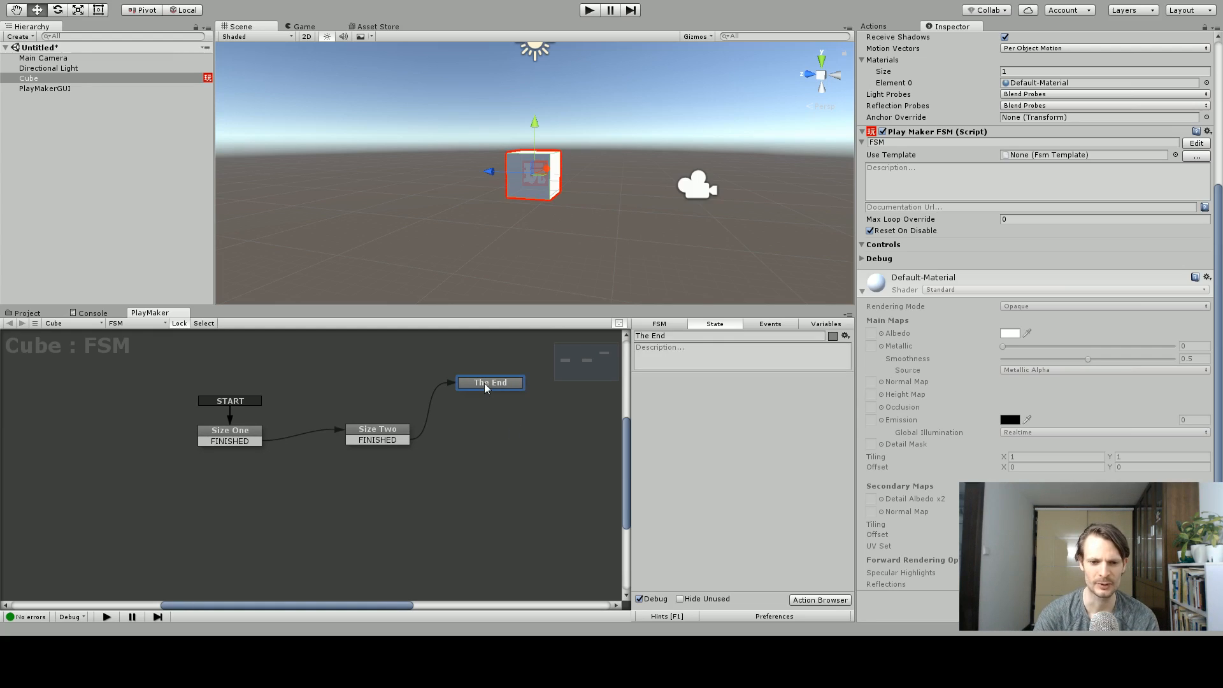
right_click(486, 387)
mouse_move(510, 391)
click(656, 391)
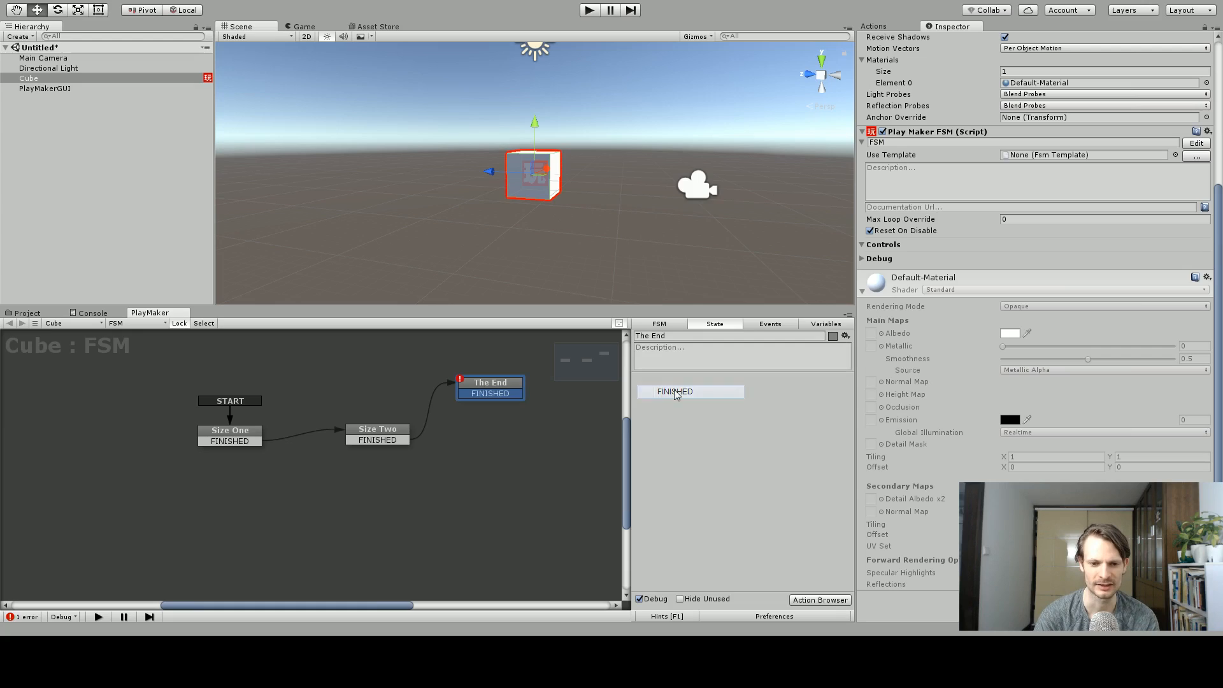
click(462, 381)
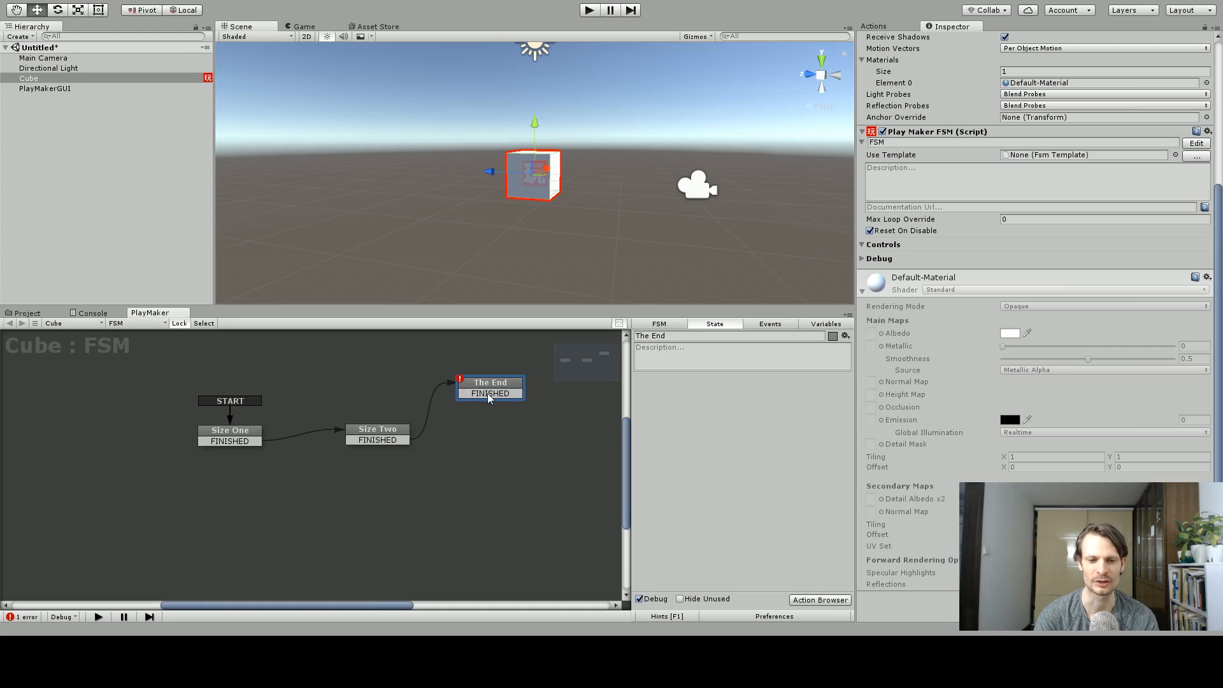
click(507, 396)
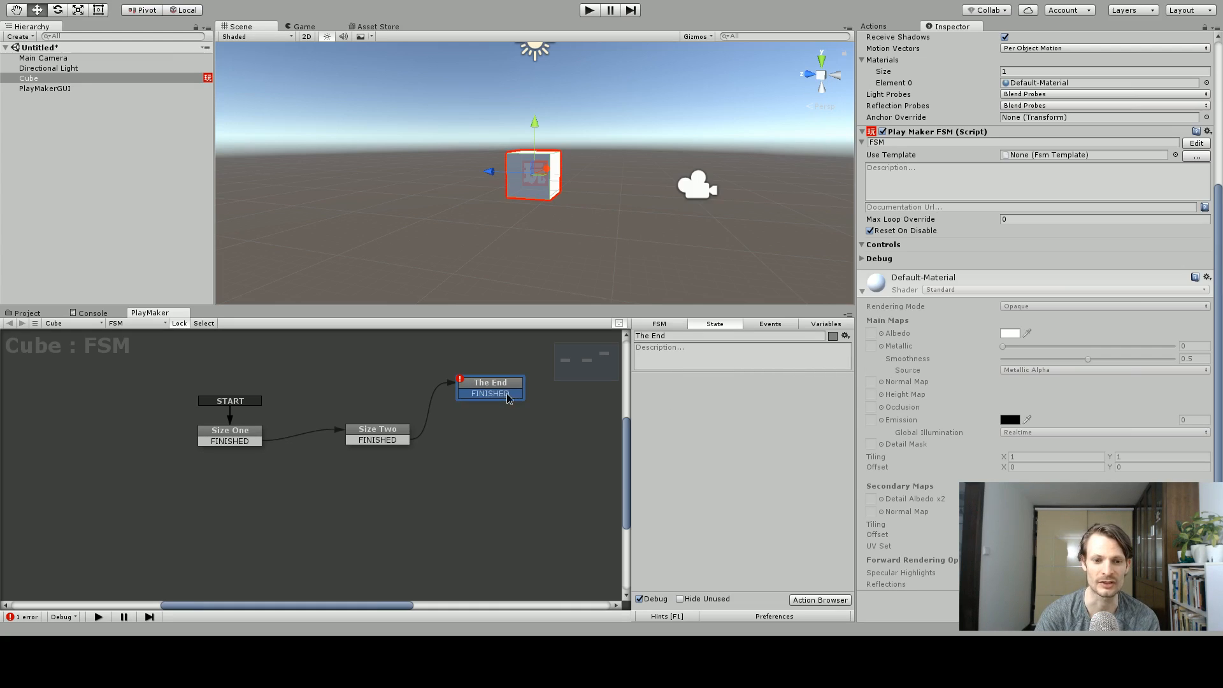
key(Delete)
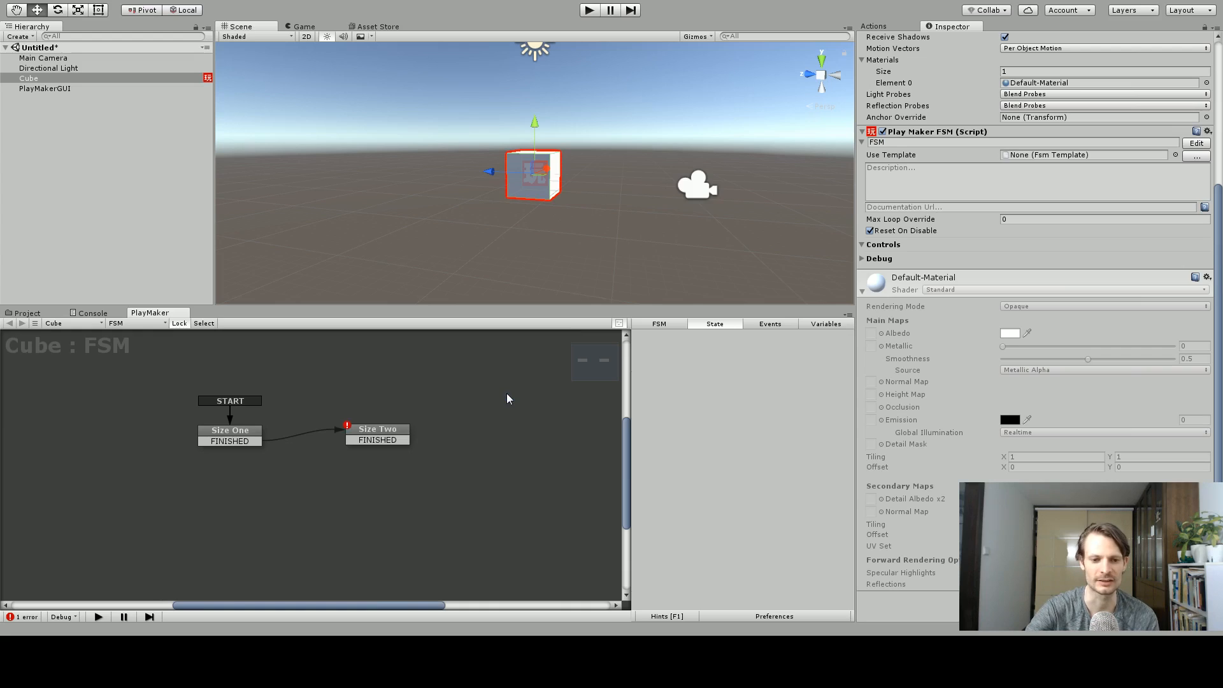
key(ctrl+z)
Step: Delete the FINISHED transition from The End, keeping the state itself
click(499, 393)
right_click(498, 392)
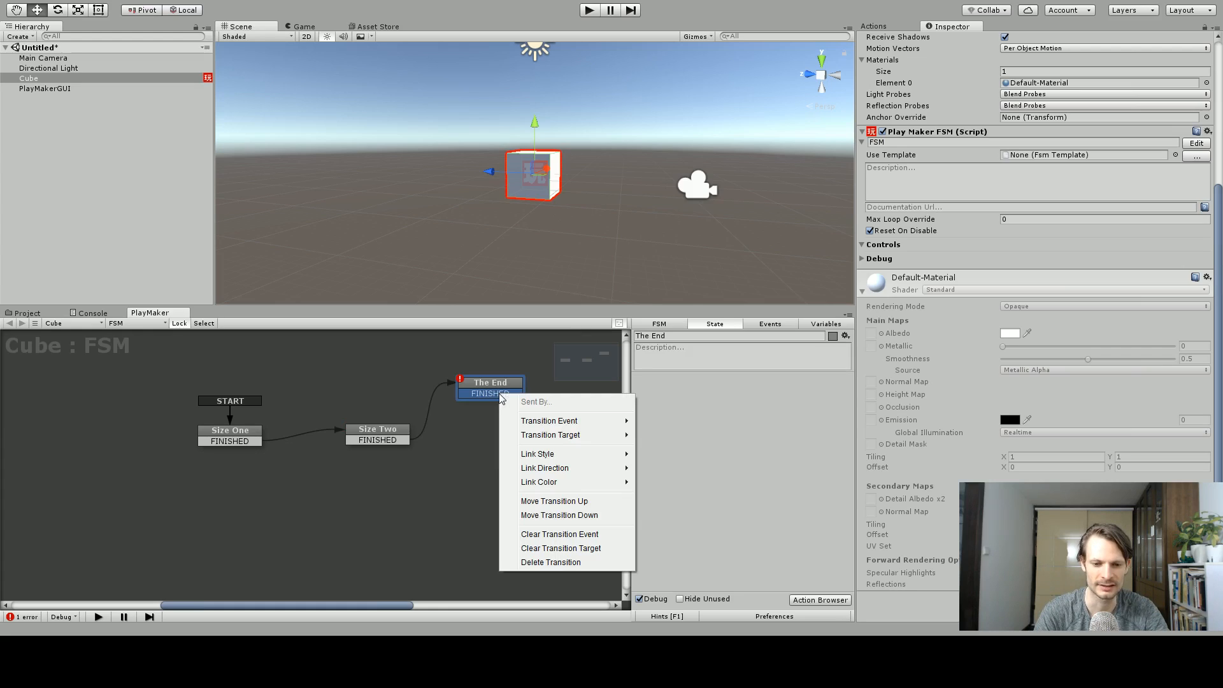
click(560, 562)
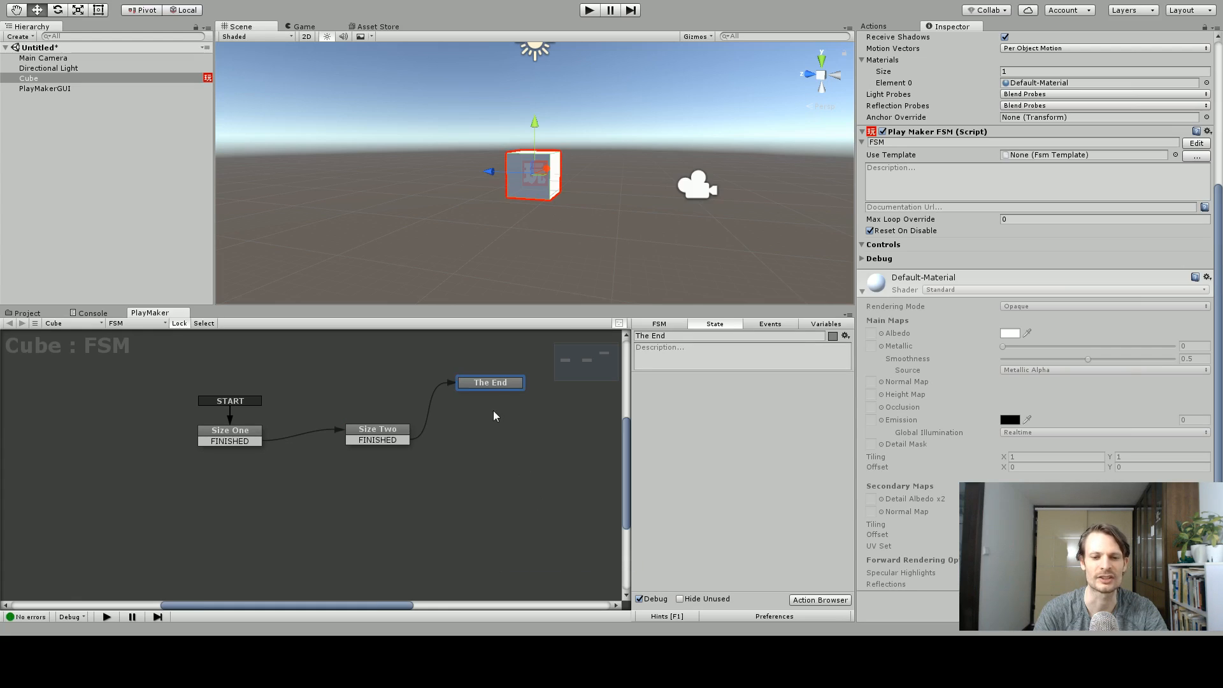
Step: Delete The End state and move Size Two up to a level above Size One
drag(487, 384, 496, 389)
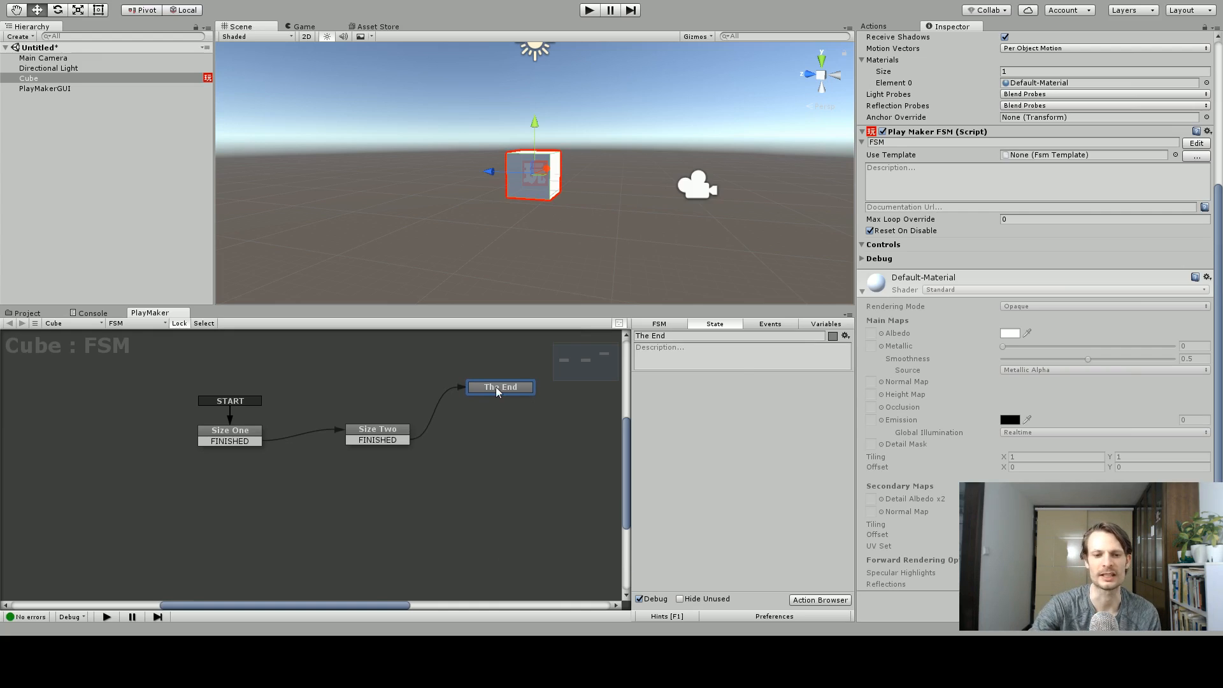
key(Delete)
drag(391, 430, 395, 403)
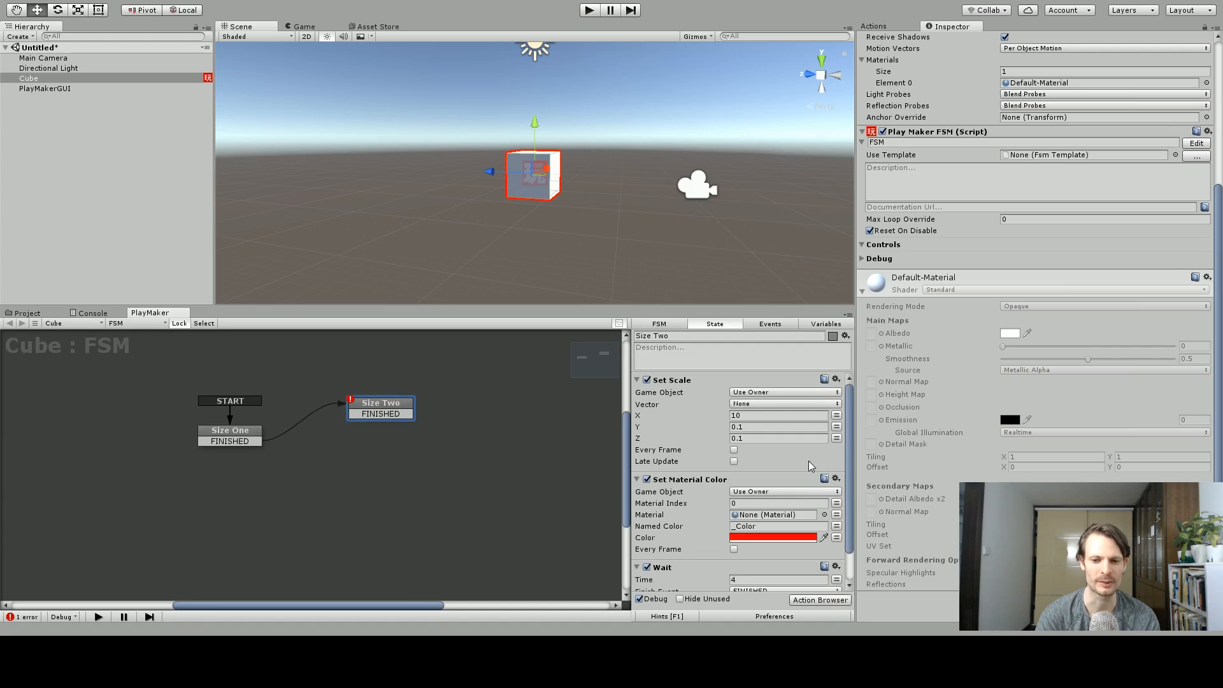
Step: Compare the action settings of Size One and Size Two, switching between the two states
click(236, 431)
drag(369, 403, 379, 406)
click(245, 435)
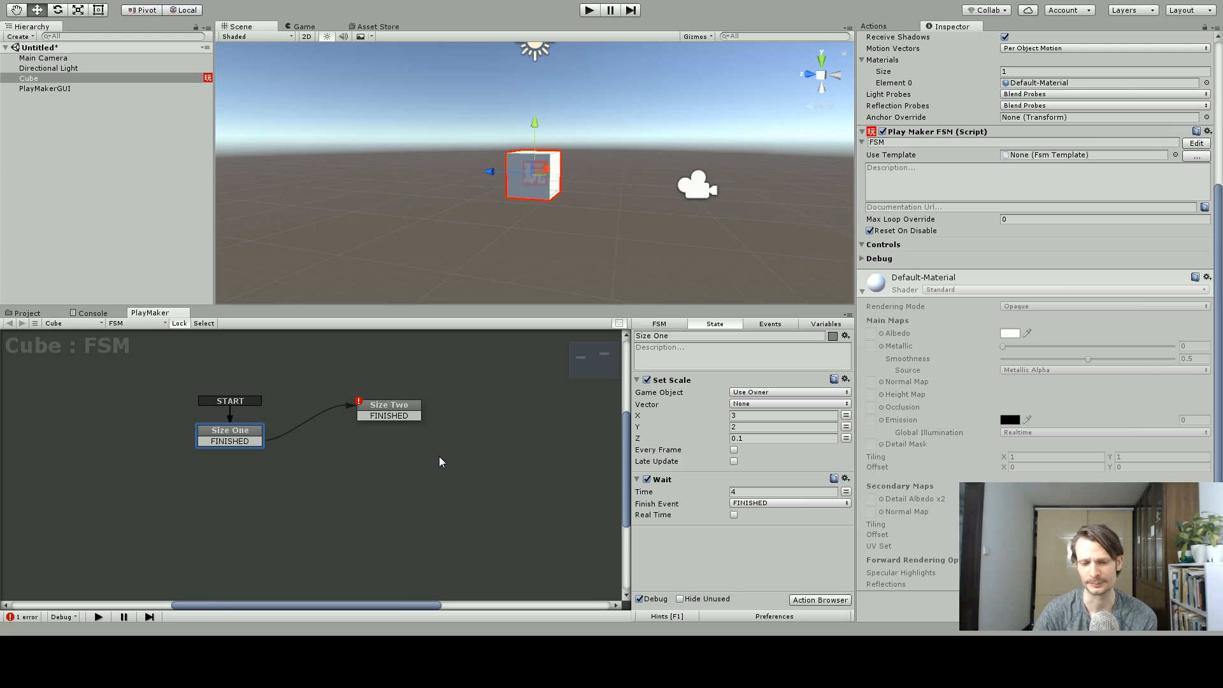
click(398, 406)
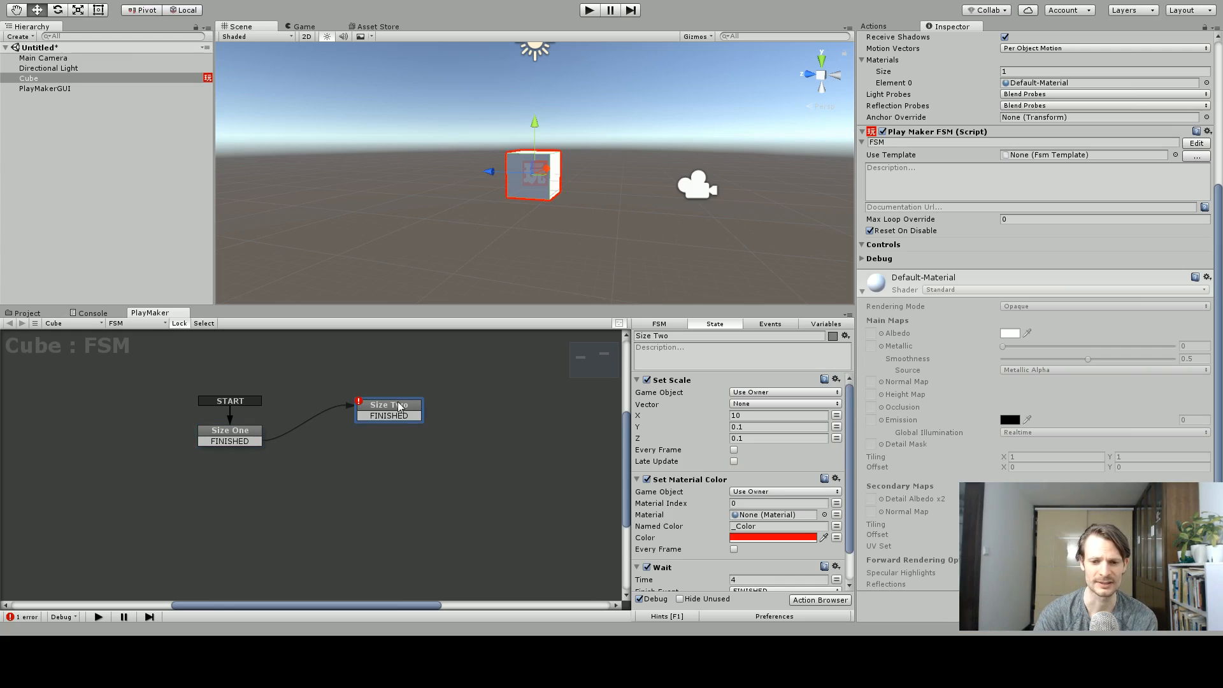
Step: Delete the Size Two state and try to delete the Size One start state
key(Delete)
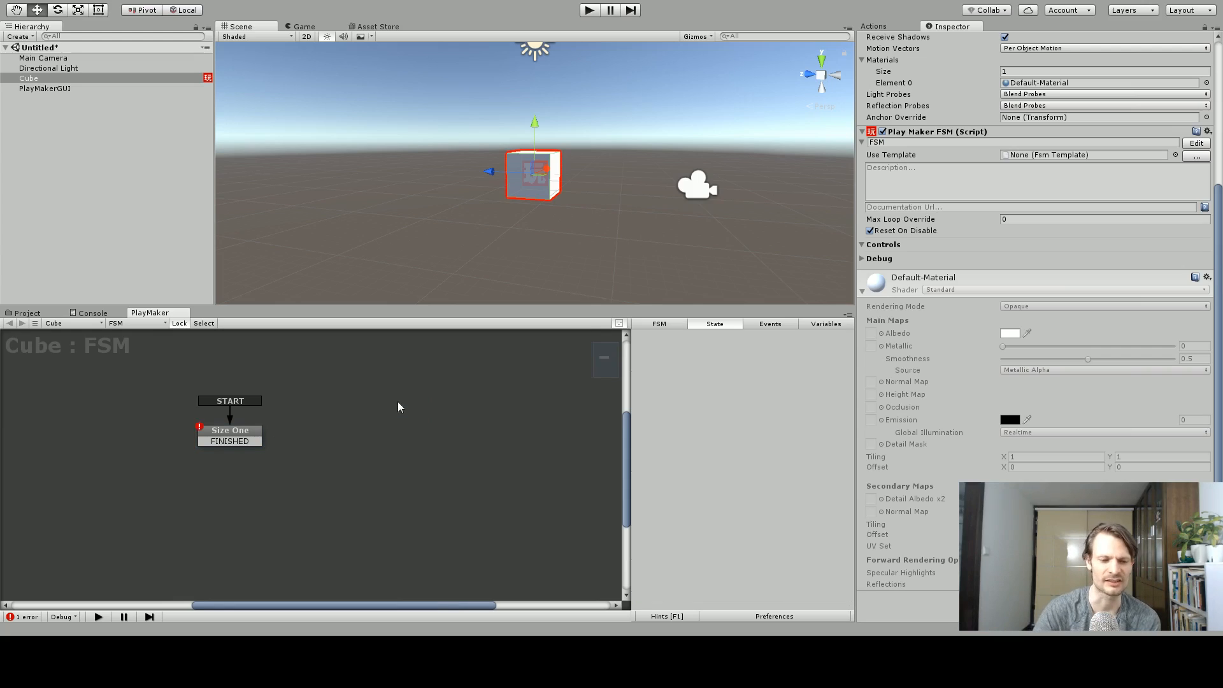
click(255, 434)
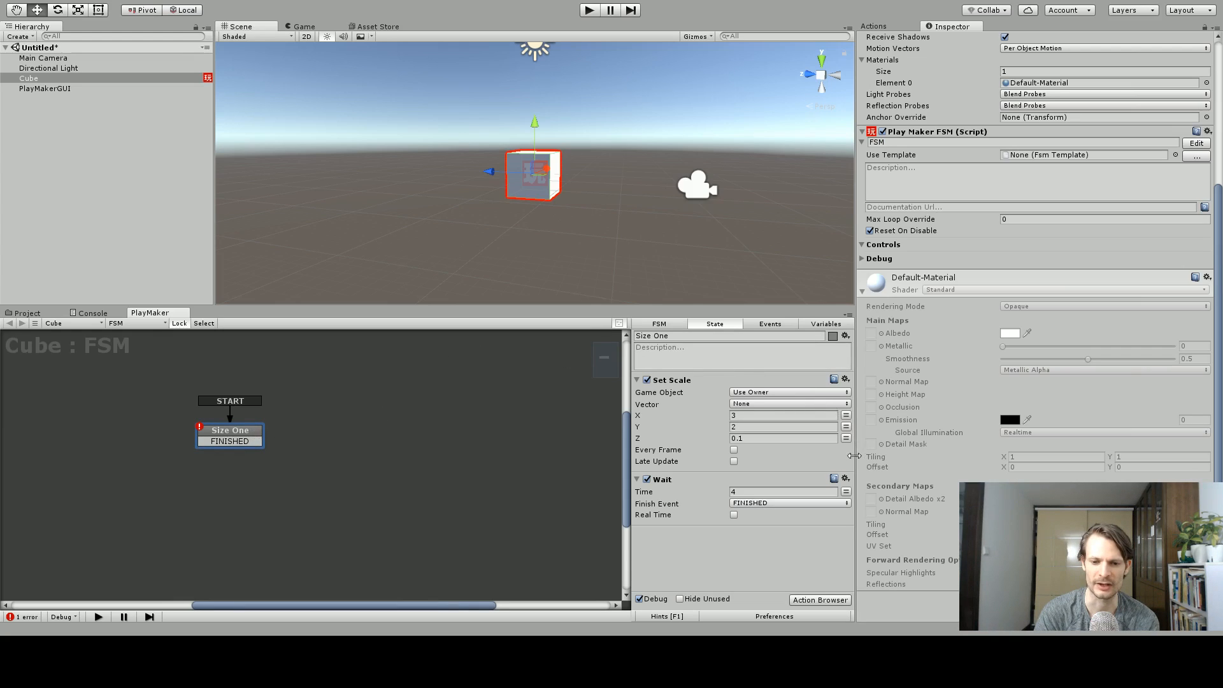
key(Delete)
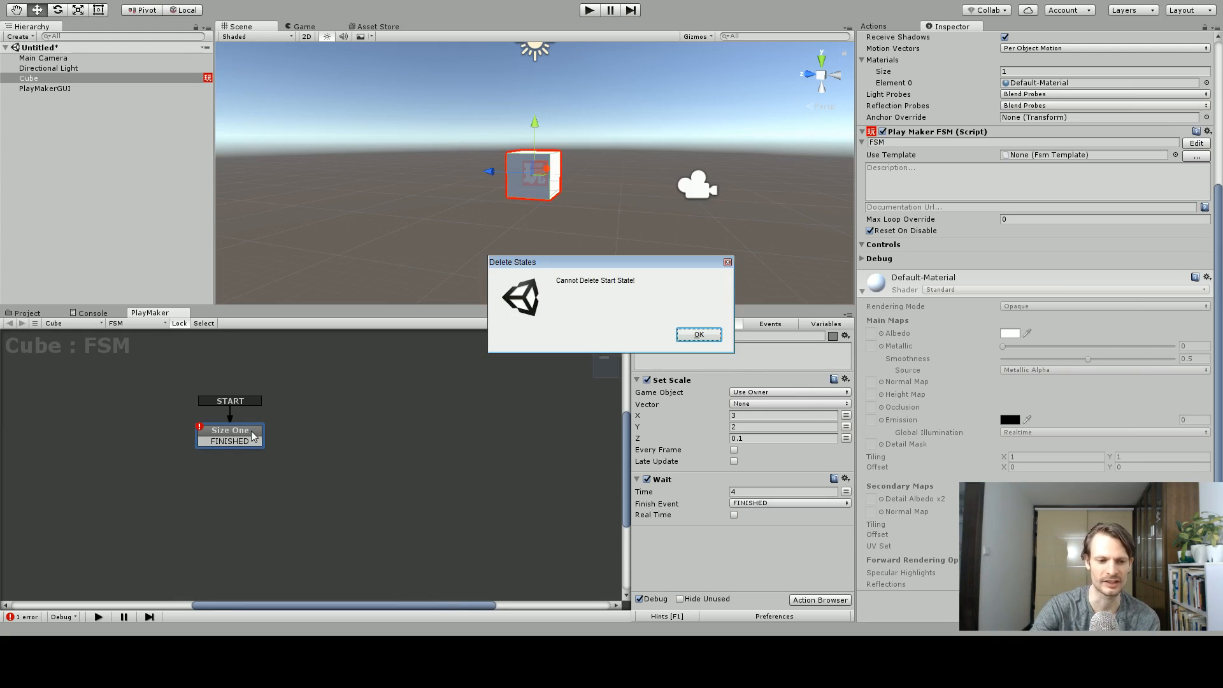
click(697, 335)
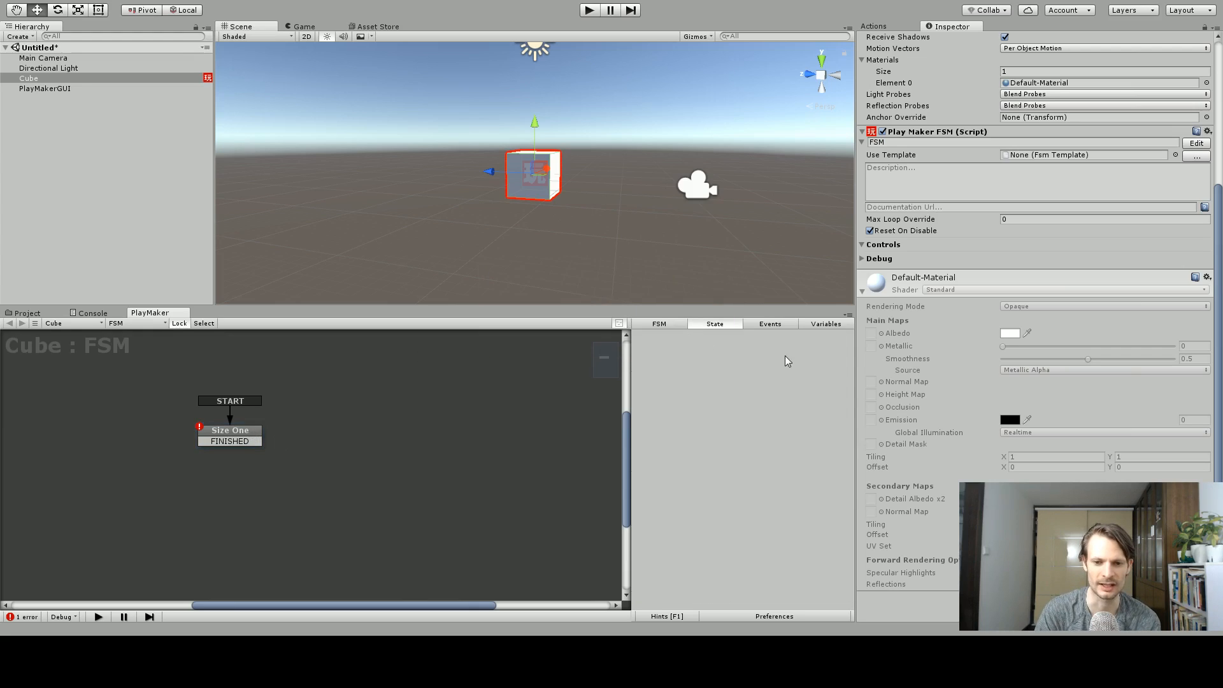
Step: Remove the Set Scale and Wait actions from the Size One state
click(252, 436)
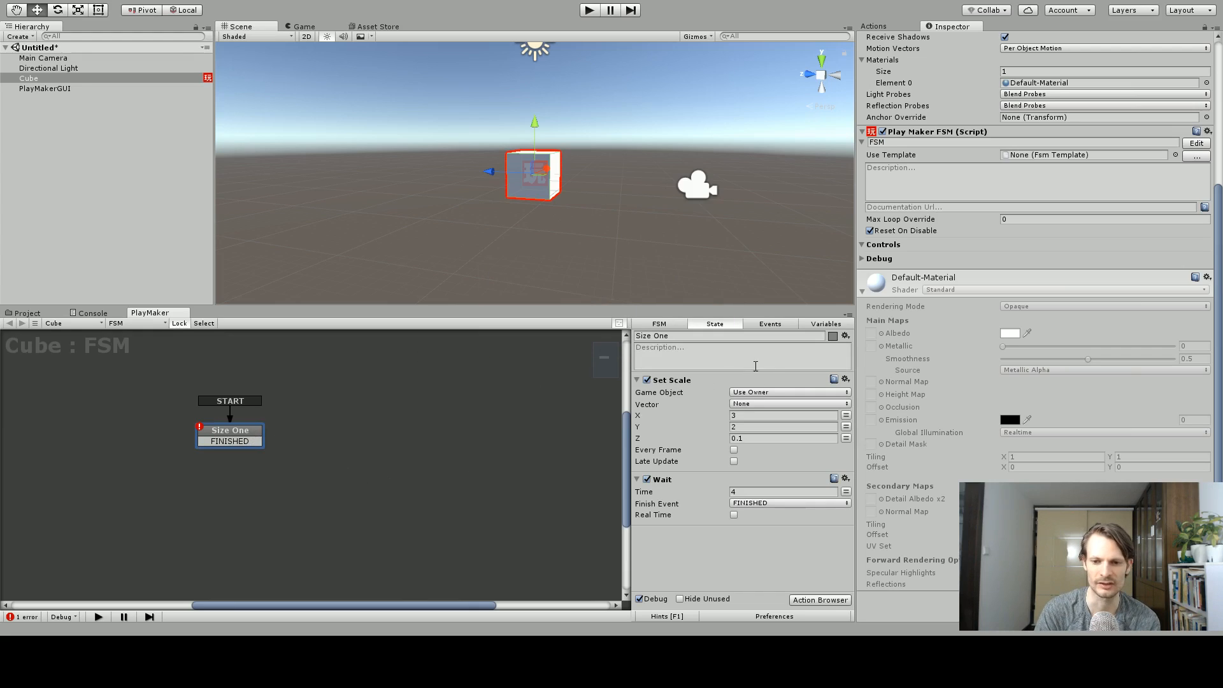
click(845, 380)
click(890, 576)
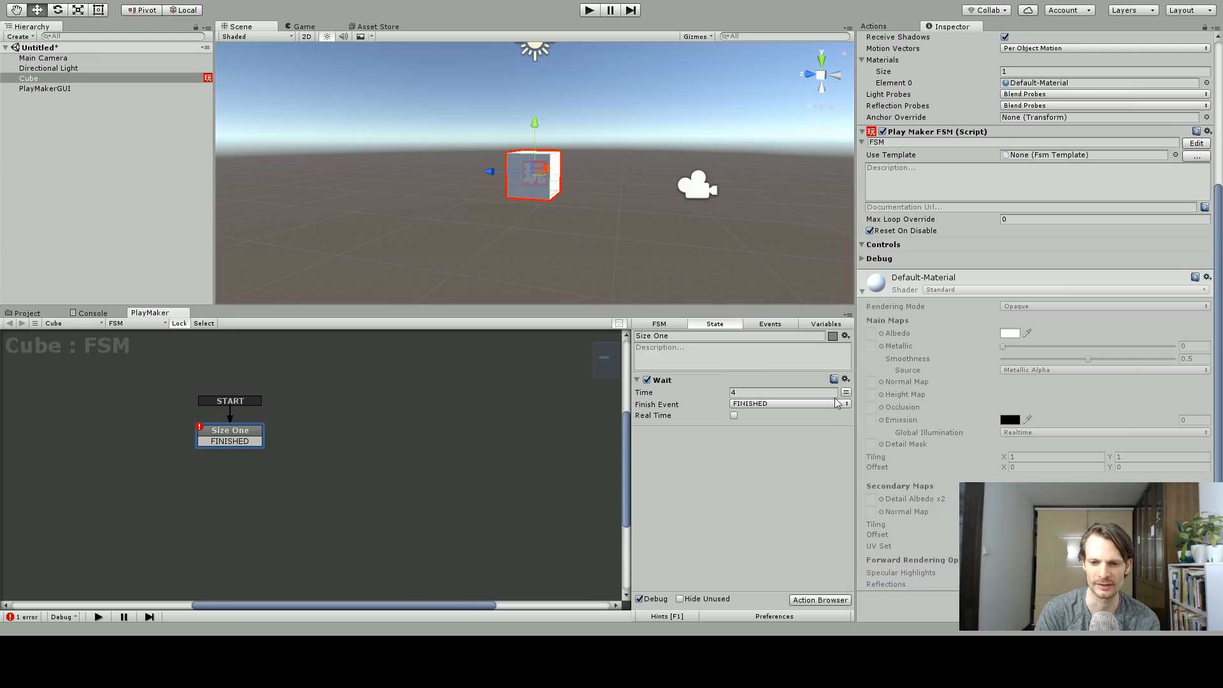
click(844, 380)
click(891, 577)
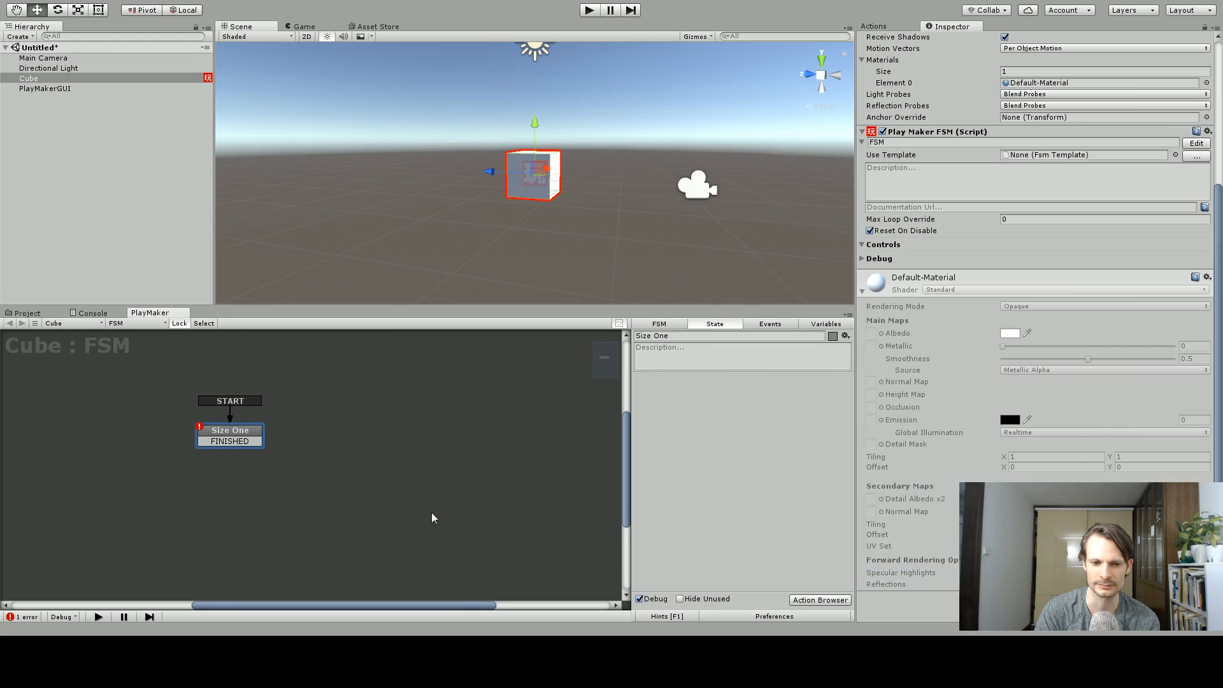
Step: Delete the FINISHED transition from Size One and rename the state State One
click(333, 517)
click(248, 442)
right_click(248, 441)
click(350, 607)
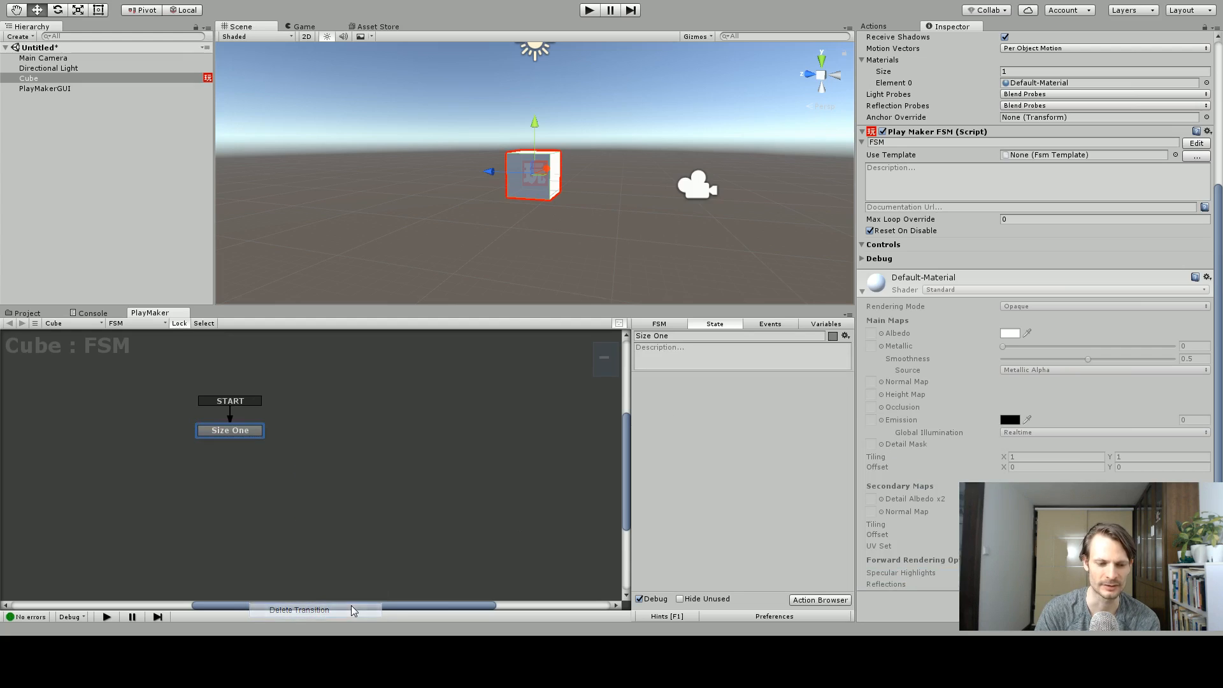
click(683, 337)
text(State One)
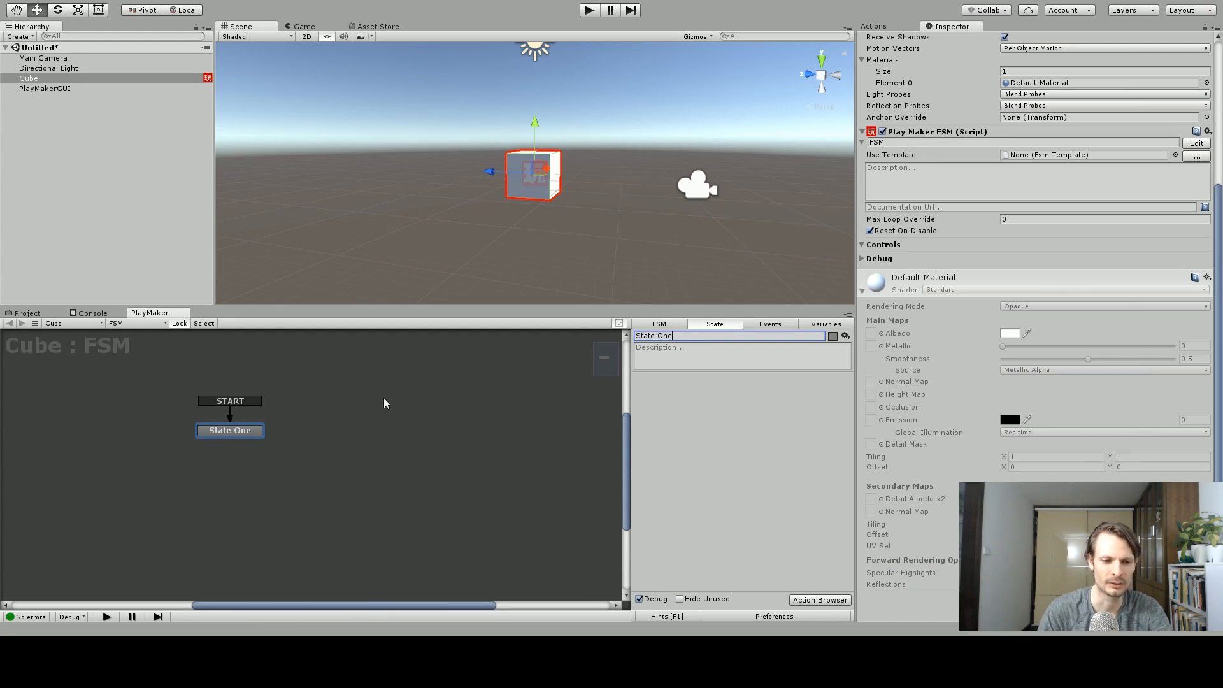
click(278, 488)
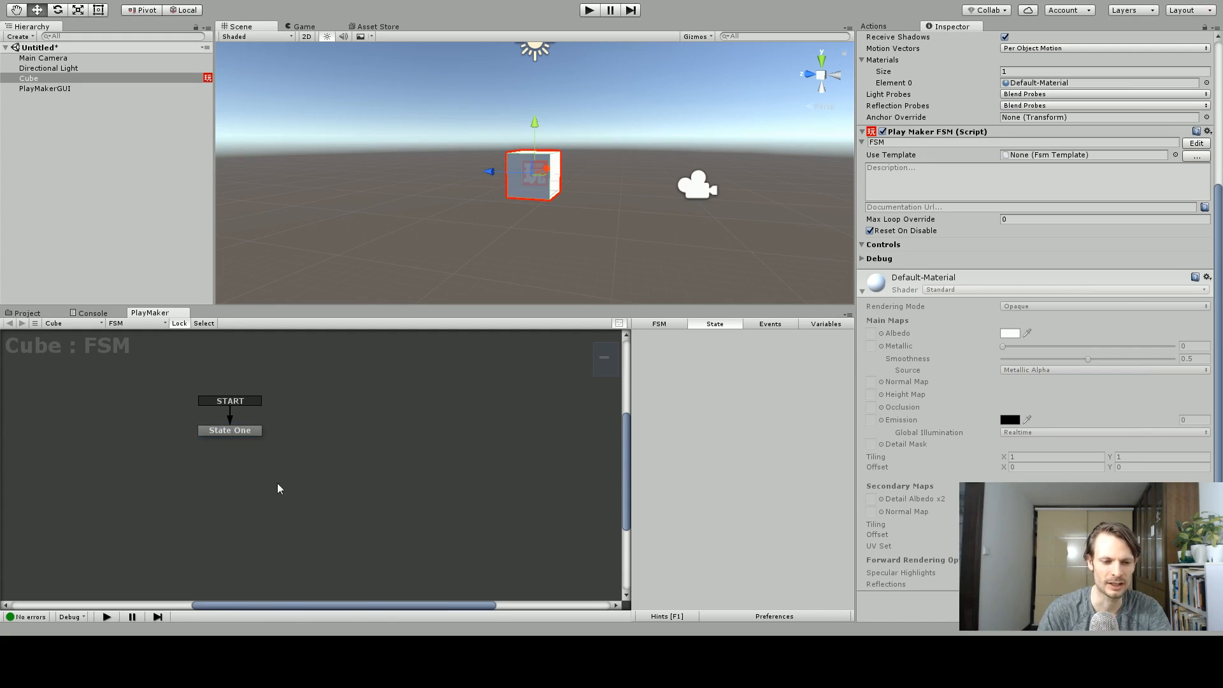
Step: Add a state below and to the left of State One and name it Option A
right_click(107, 500)
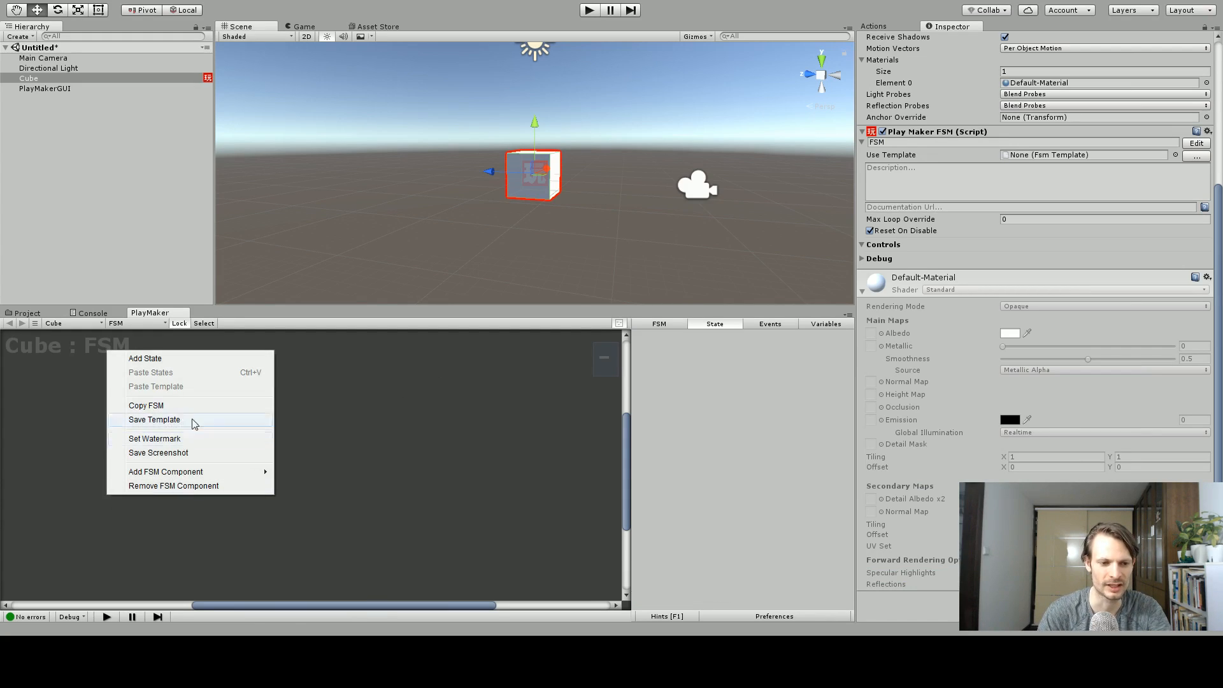
click(199, 360)
click(688, 336)
text(Option A)
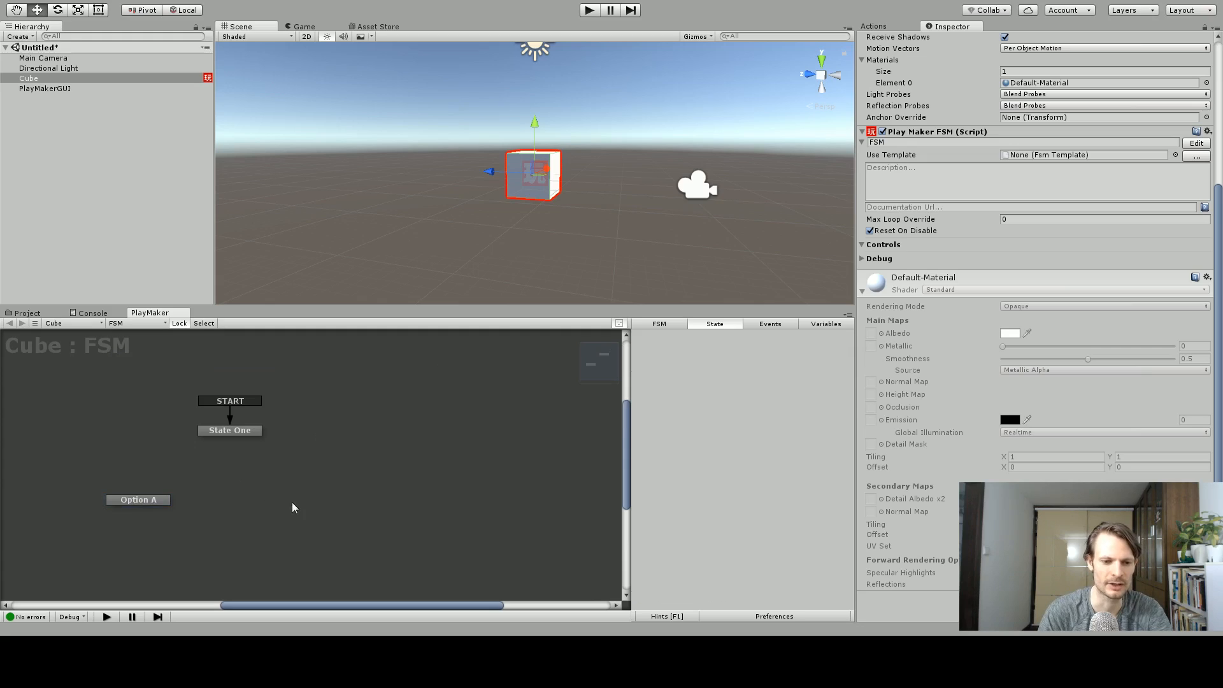
Step: Add another state level with Option A, to its right, and name it Option B
right_click(295, 501)
click(418, 365)
click(681, 338)
text(Option B)
drag(304, 511, 293, 505)
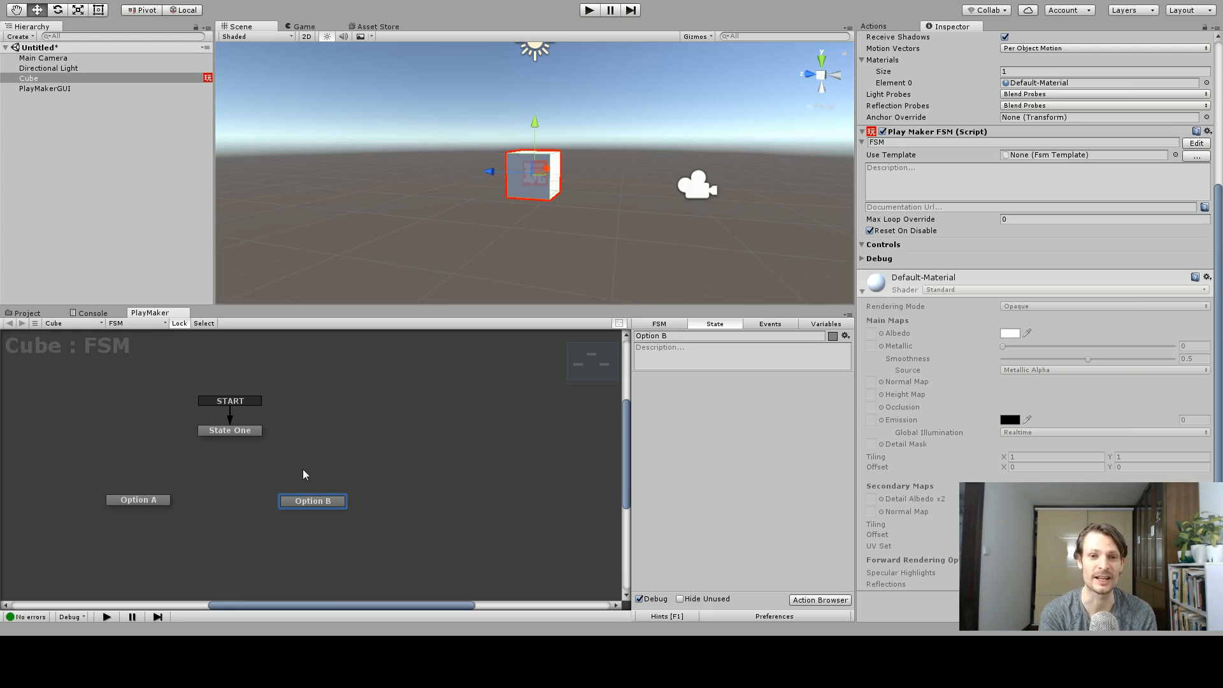
click(233, 433)
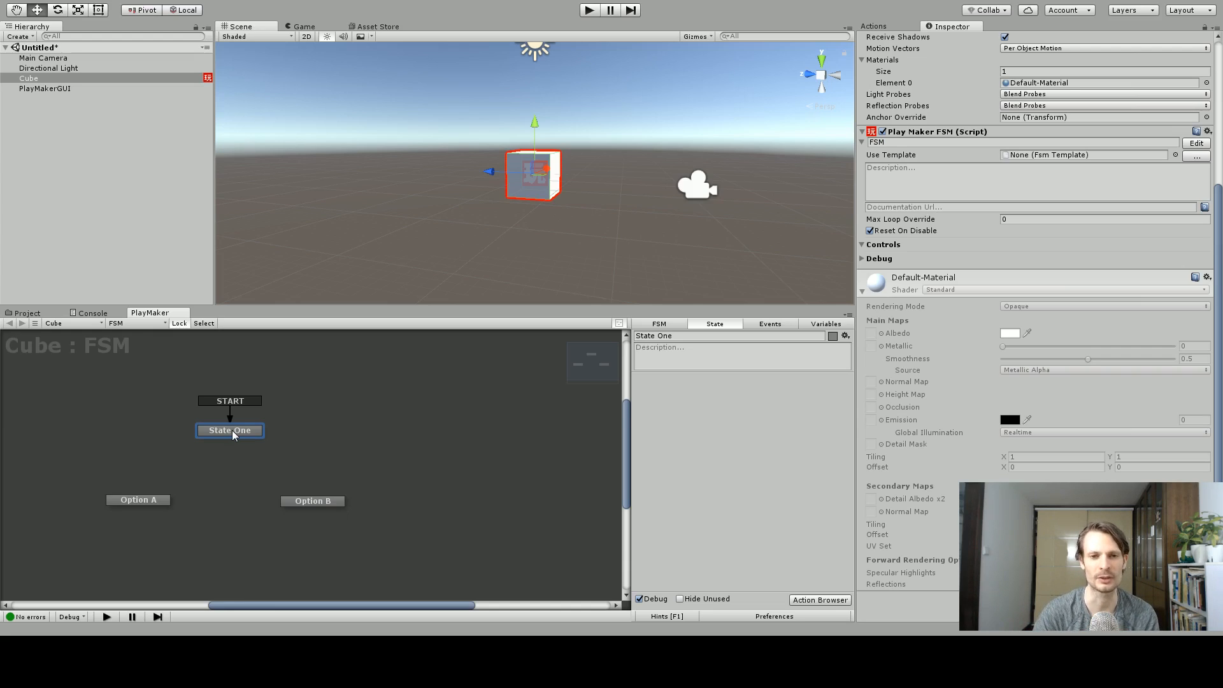
right_click(233, 435)
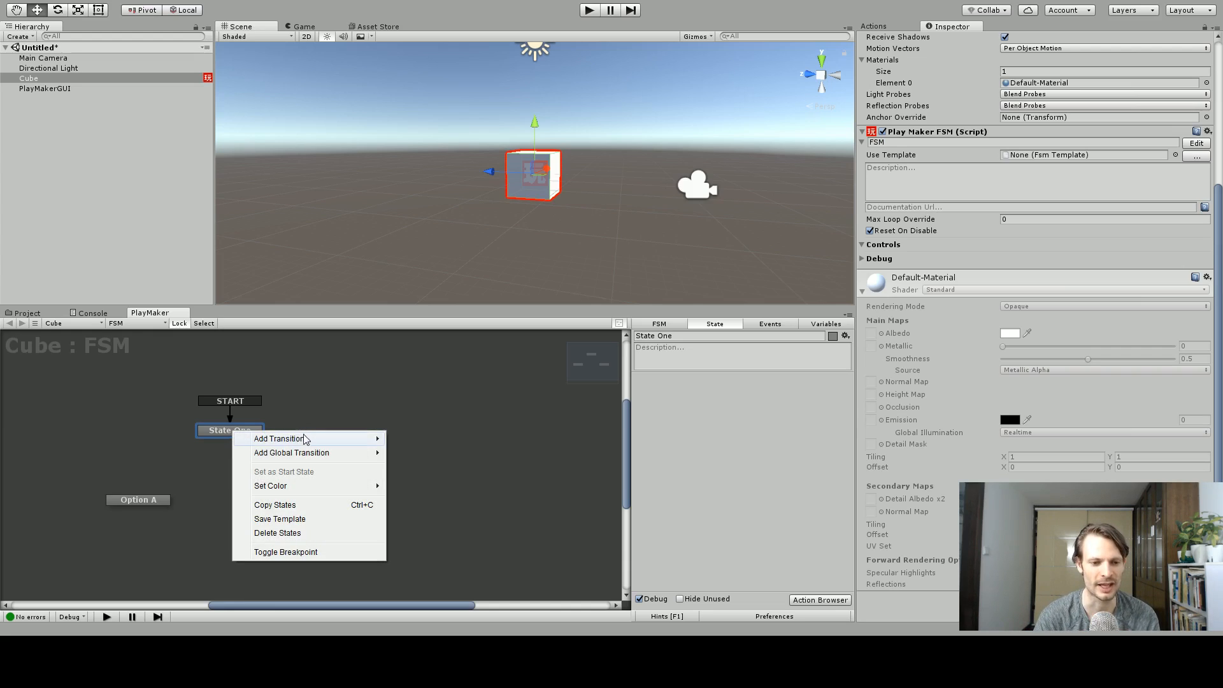
mouse_move(311, 436)
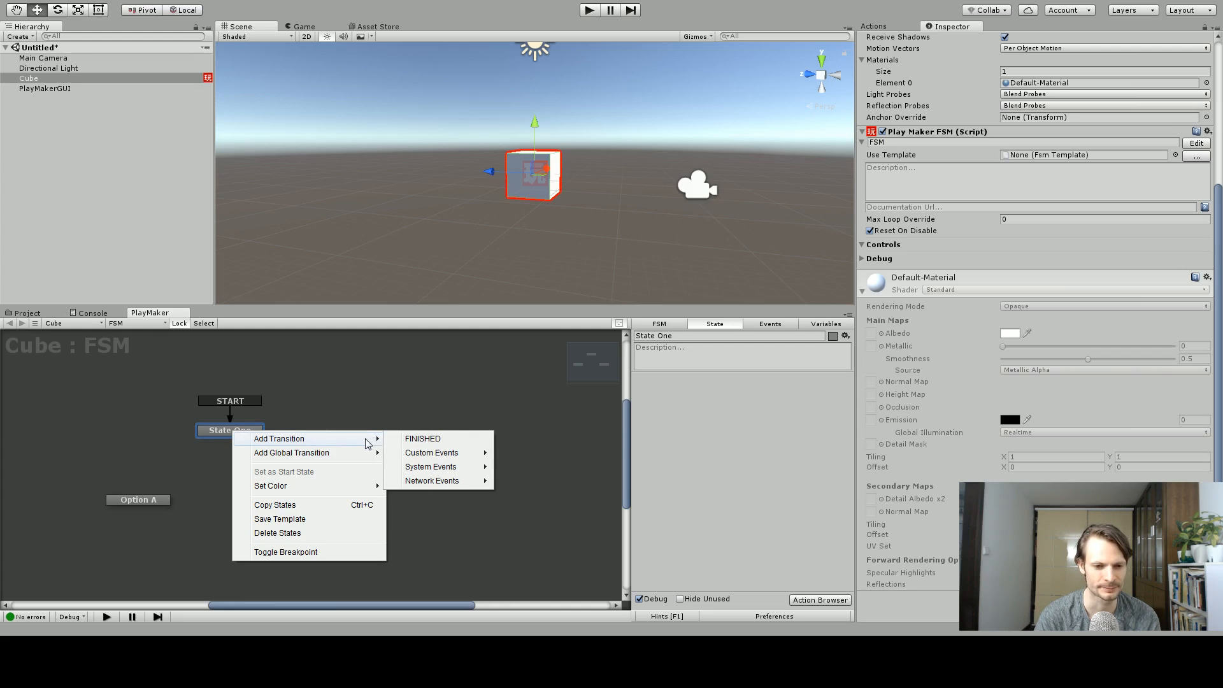
mouse_move(450, 455)
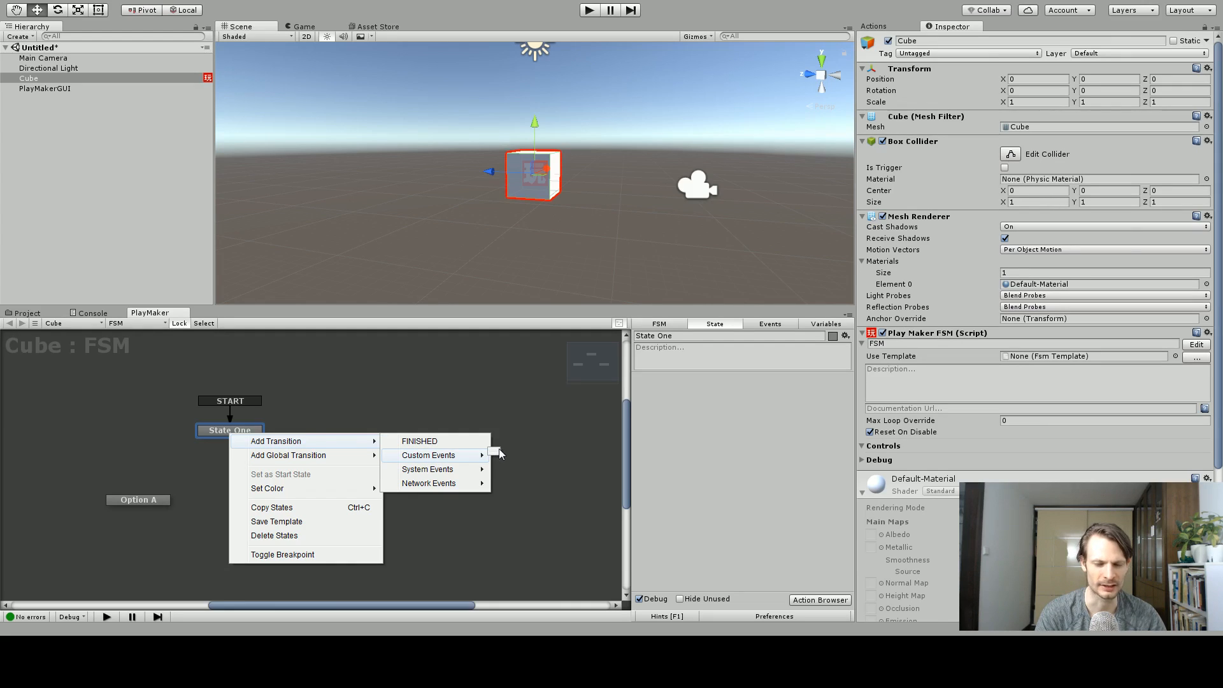
click(464, 395)
Step: Add two custom events named GoToA and GoToB to the cube's FSM
click(258, 431)
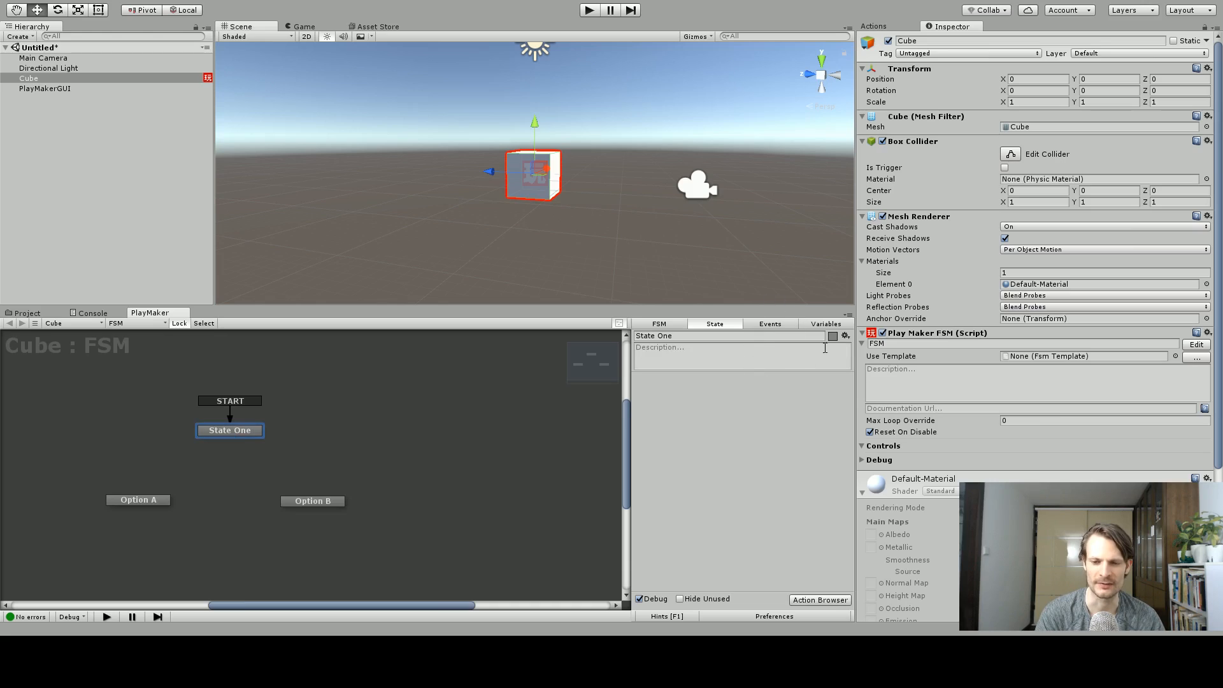
click(765, 326)
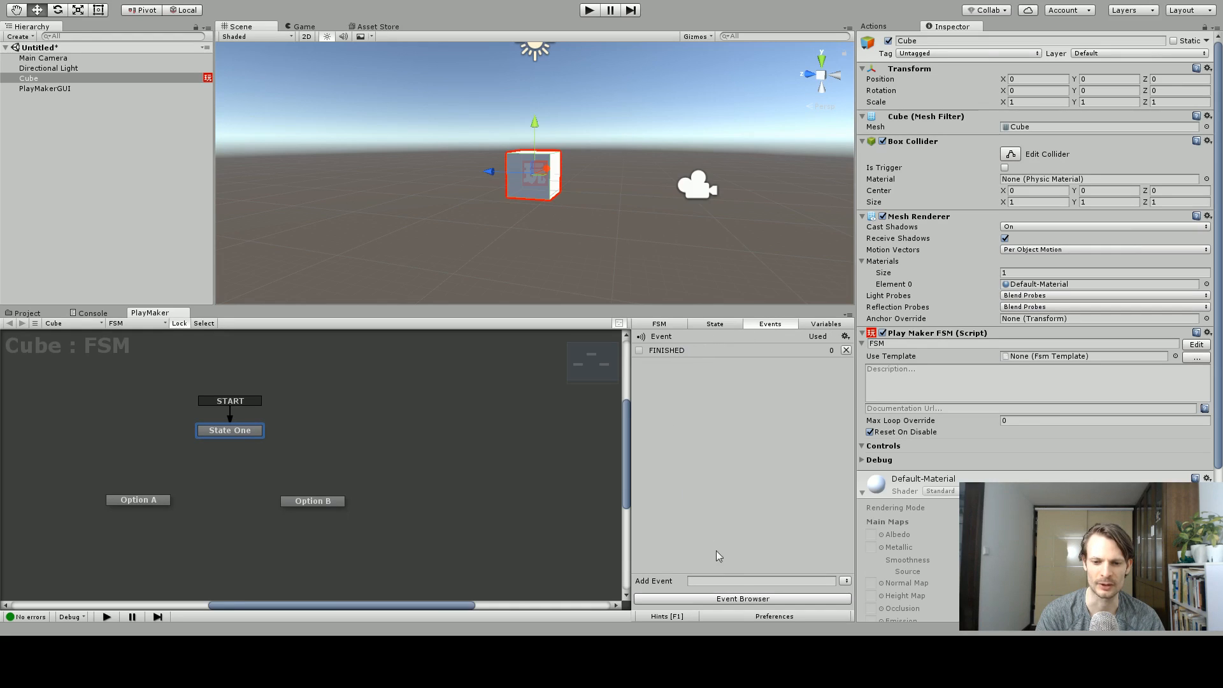
click(732, 583)
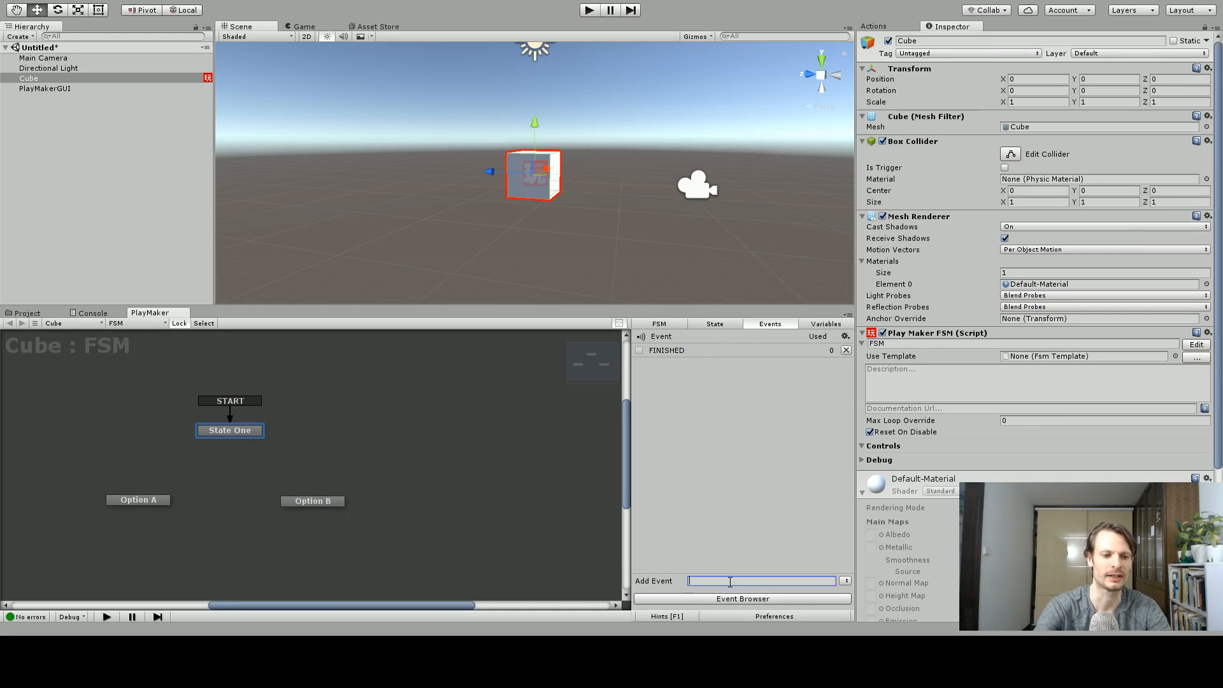
text(G)
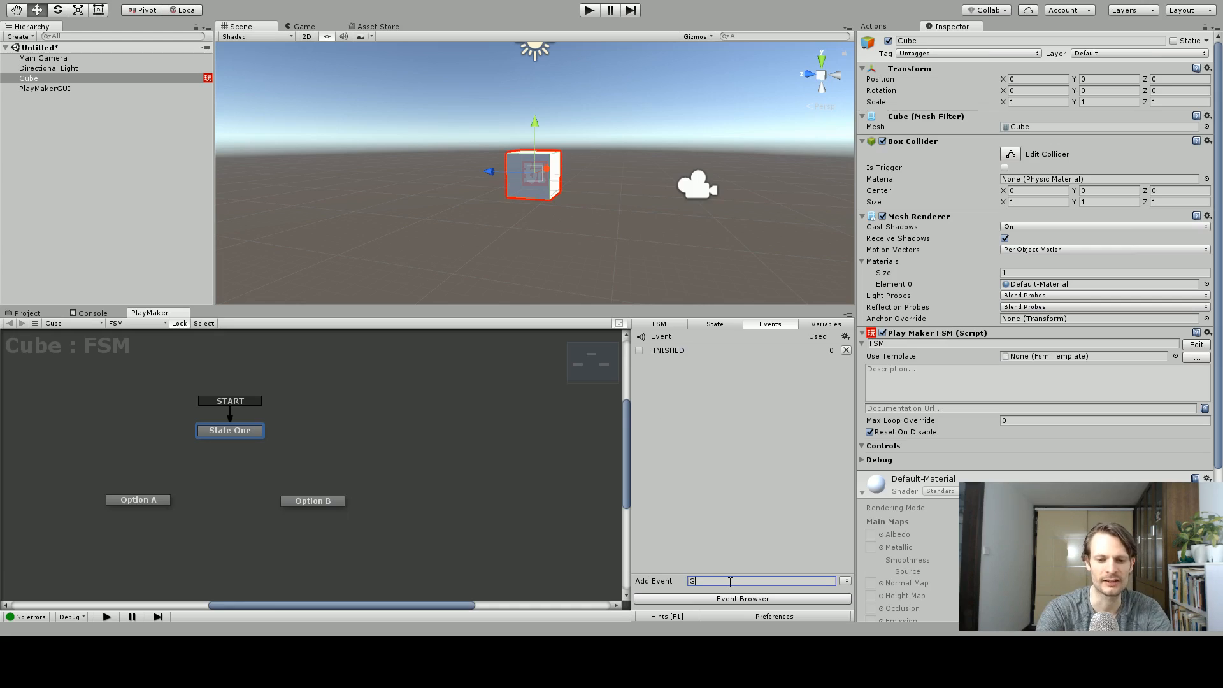
text(oToA)
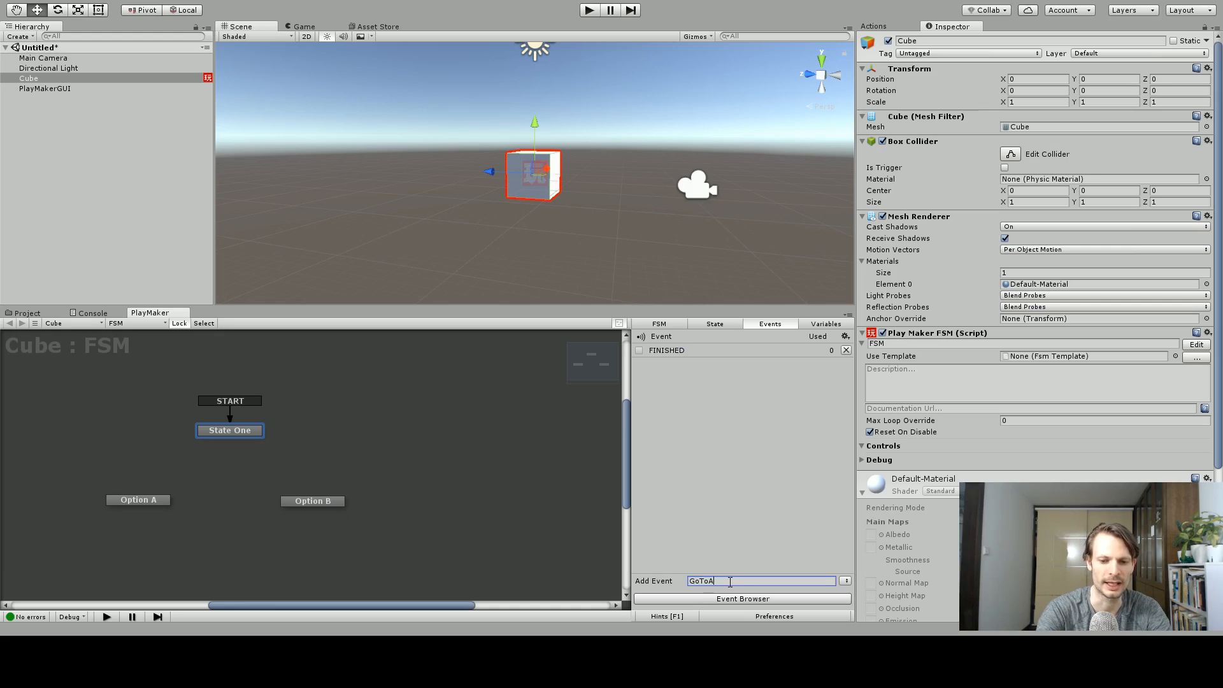
key(Return)
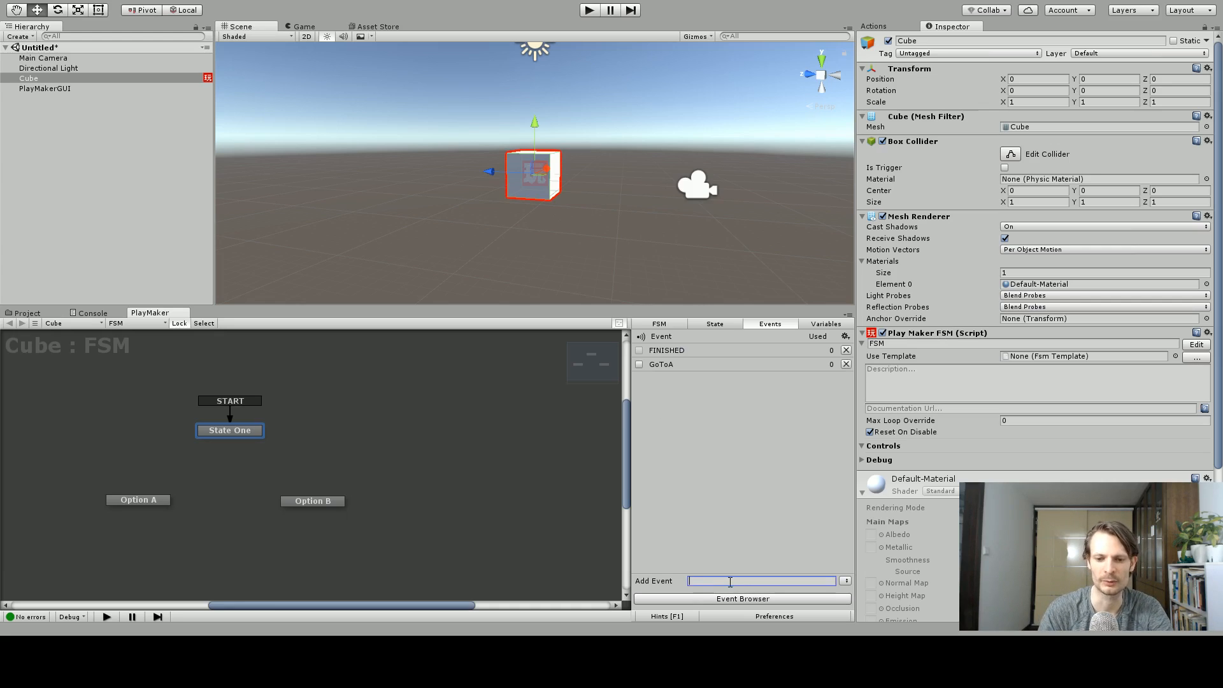
text(GoToB)
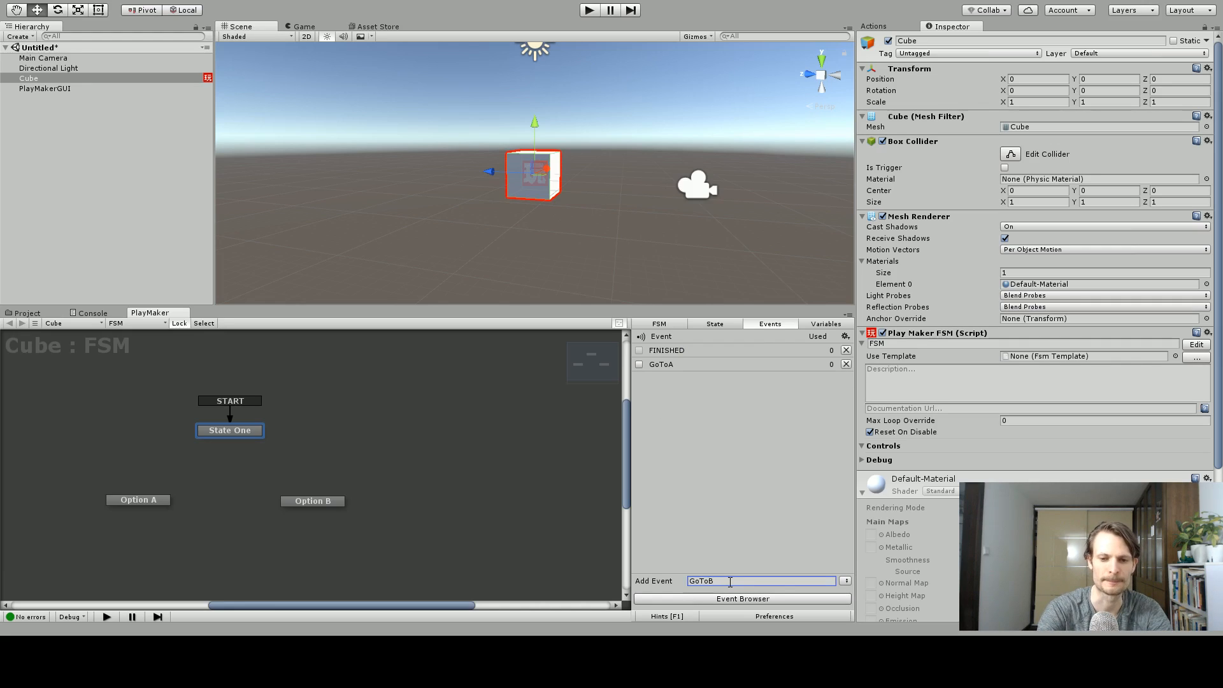
key(Return)
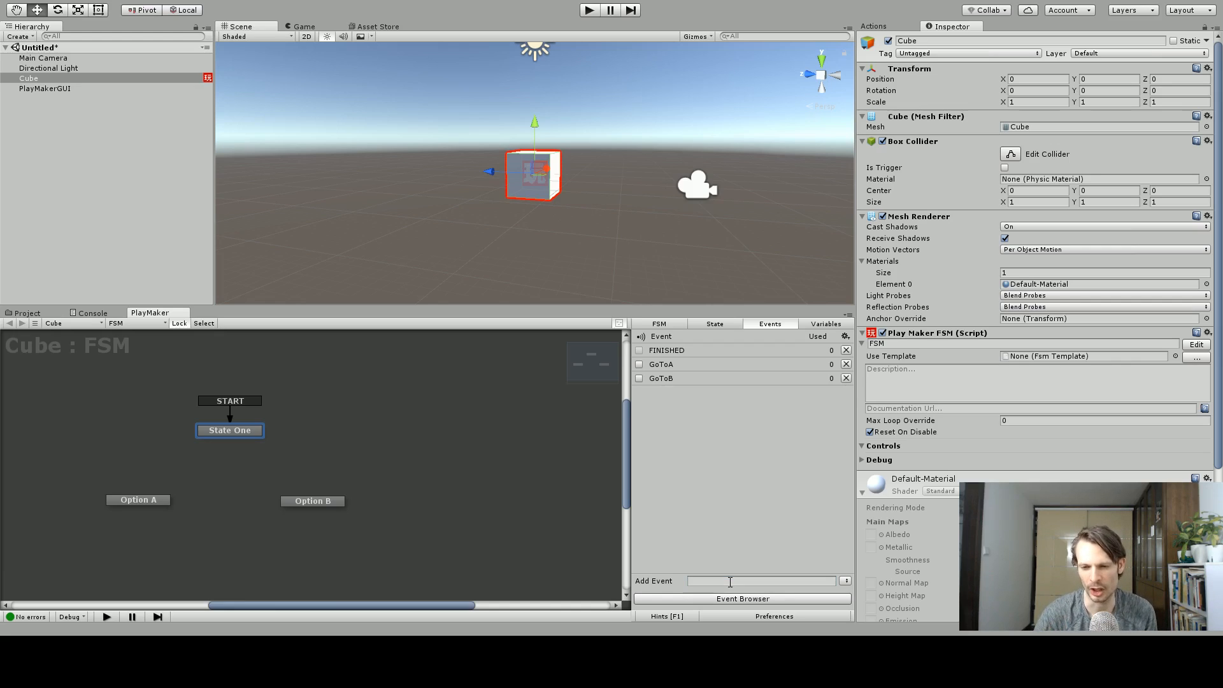
Step: Add a GoToA transition and a GoToB transition to State One
click(242, 434)
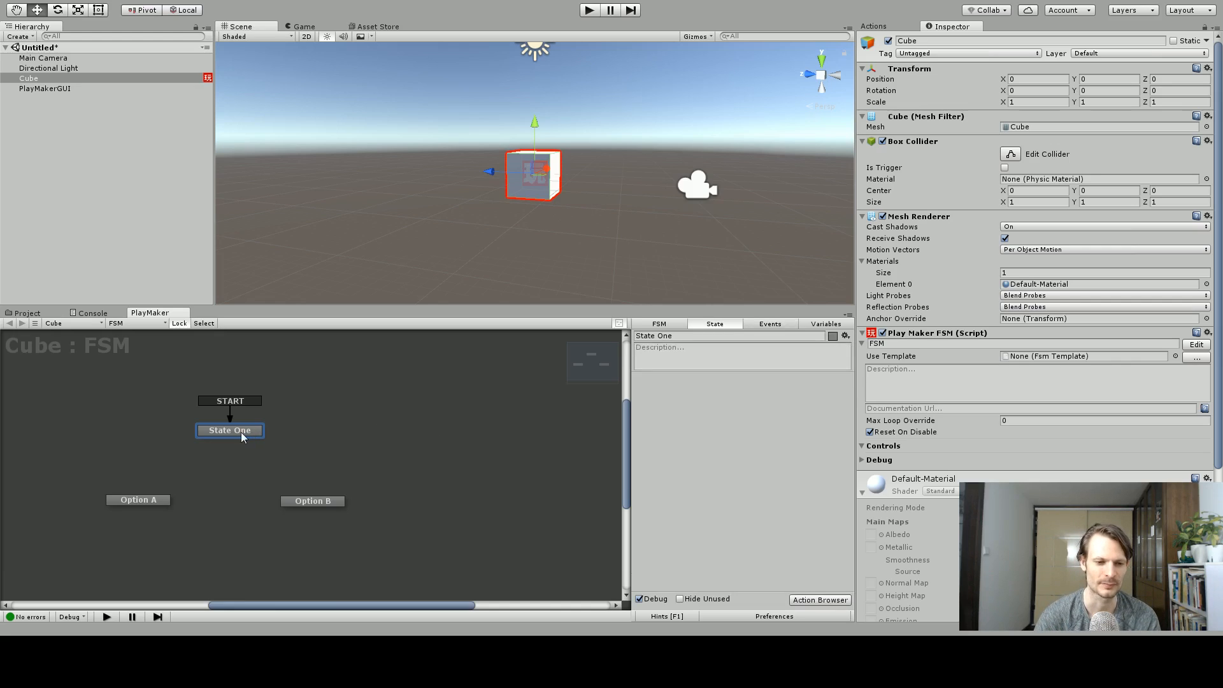
right_click(233, 432)
mouse_move(270, 446)
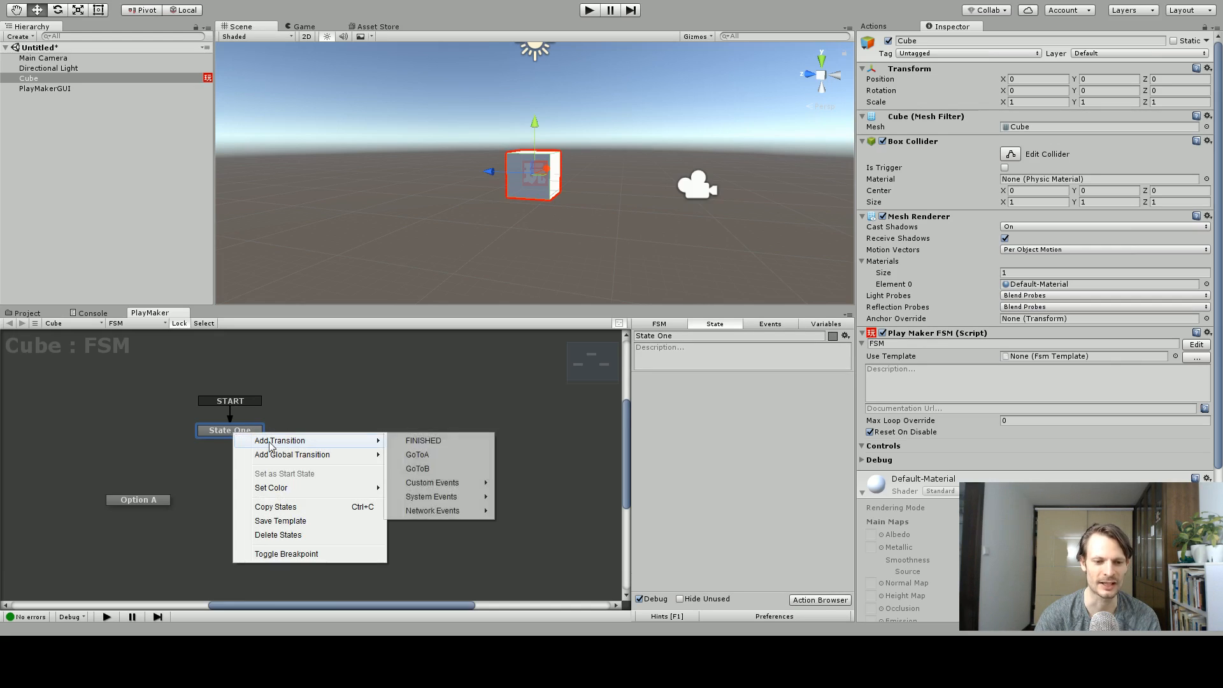
click(446, 458)
right_click(259, 435)
mouse_move(376, 440)
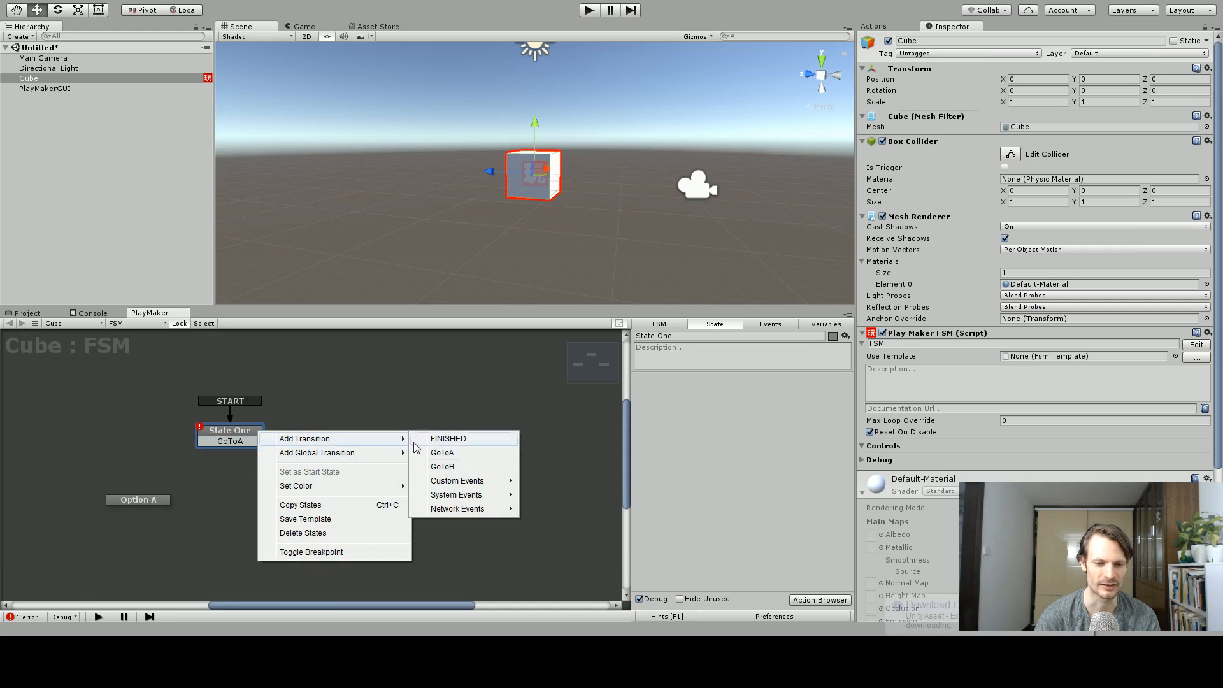
click(442, 479)
click(303, 433)
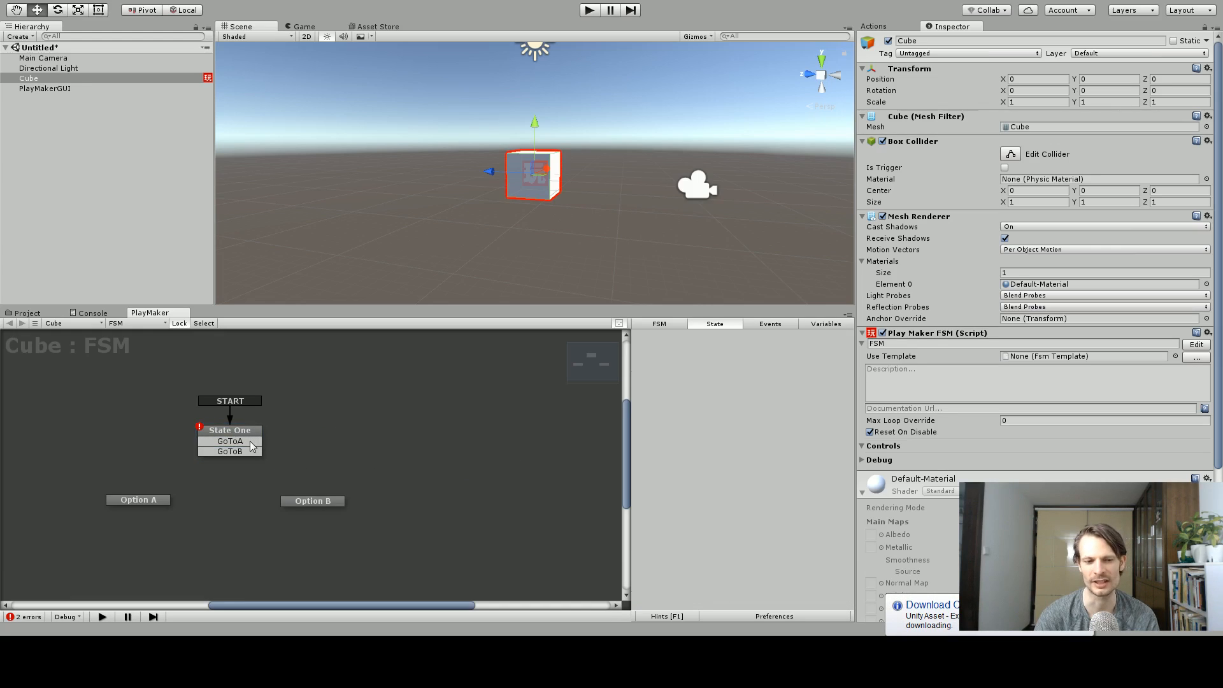
click(243, 449)
click(319, 440)
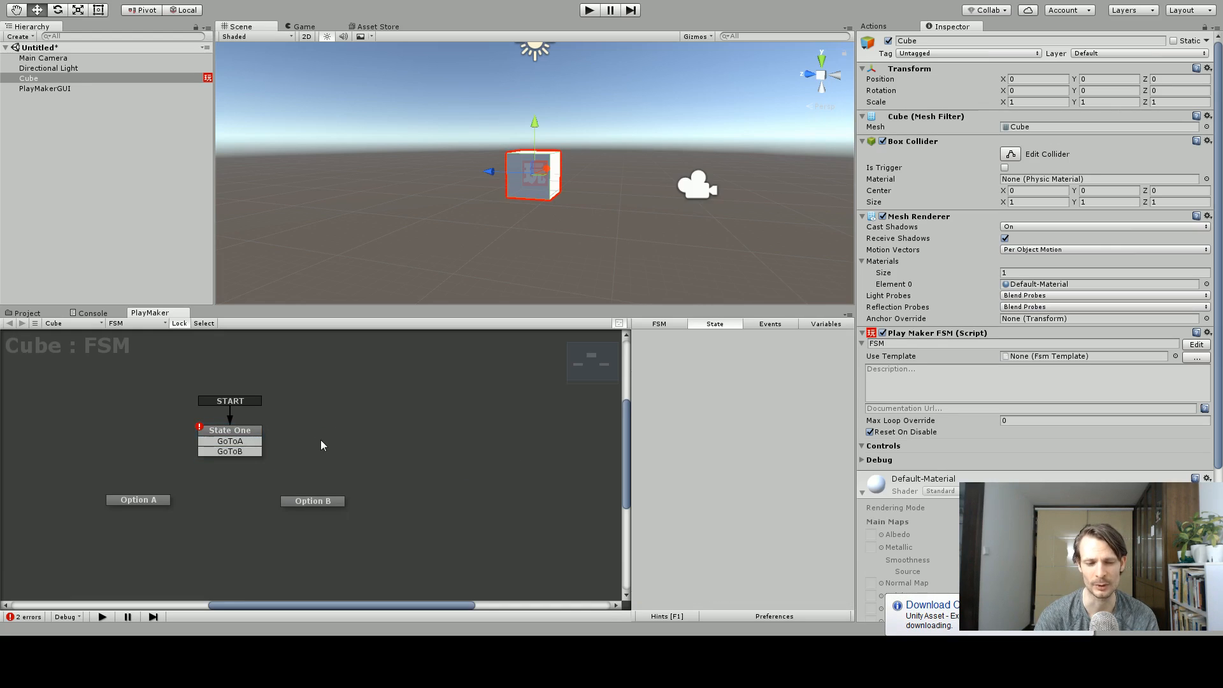
Step: Connect State One's GoToA transition to Option A and its GoToB transition to Option B, with the two option states nudged apart
drag(169, 497, 164, 503)
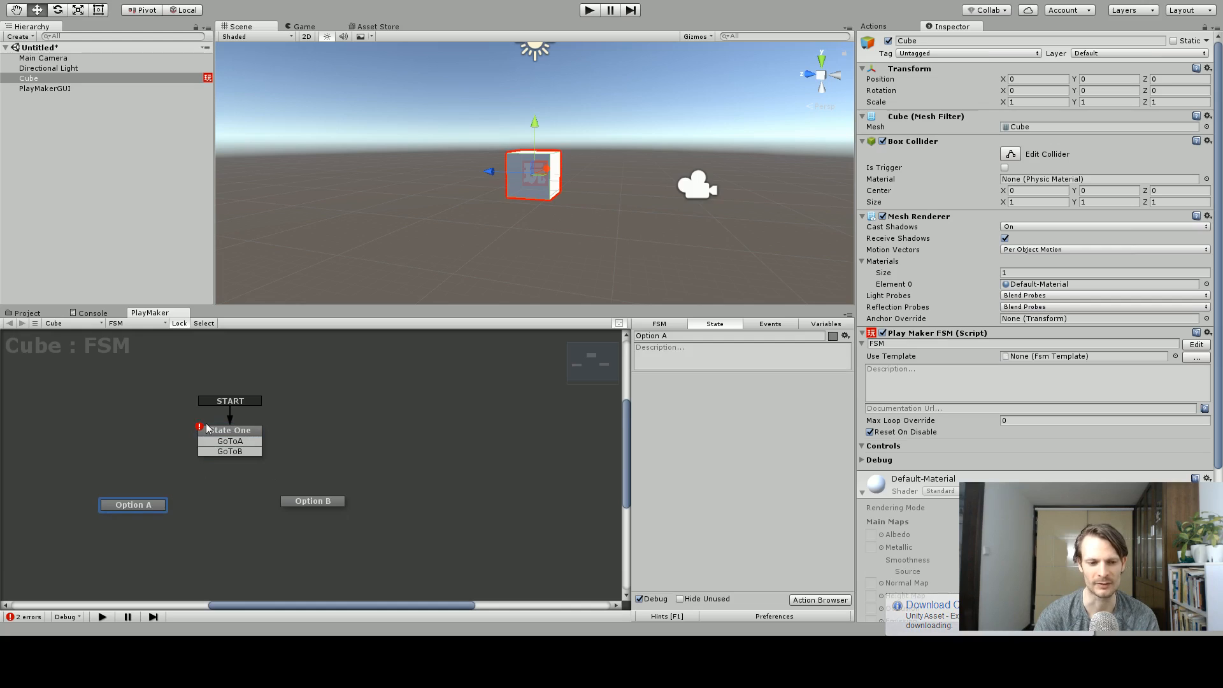
drag(312, 499, 319, 498)
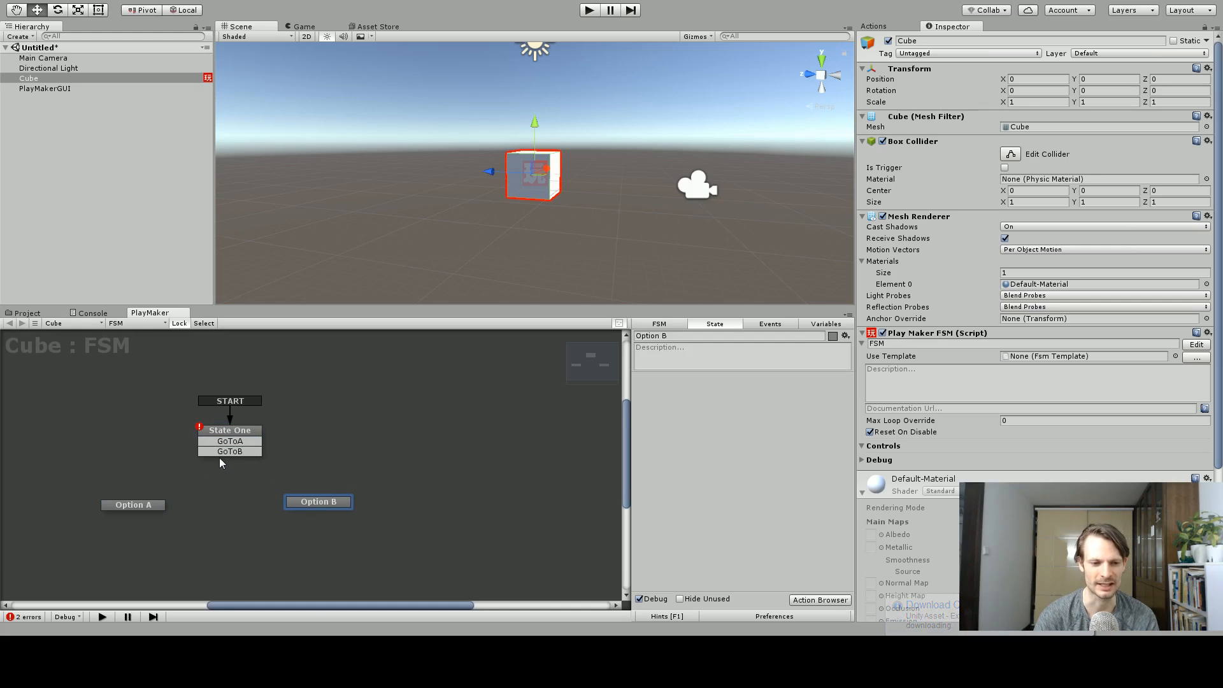
drag(205, 448, 163, 503)
drag(247, 454, 308, 504)
Step: Spread Option A and Option B slightly farther apart on either side below State One
click(153, 504)
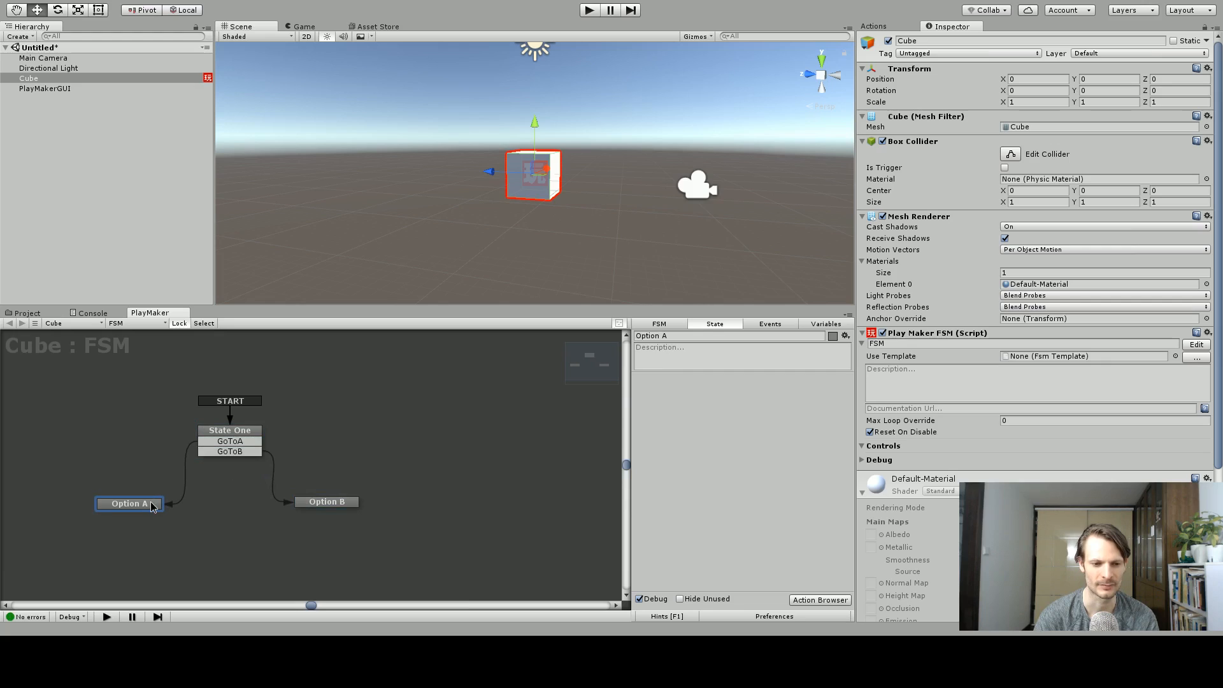
click(225, 437)
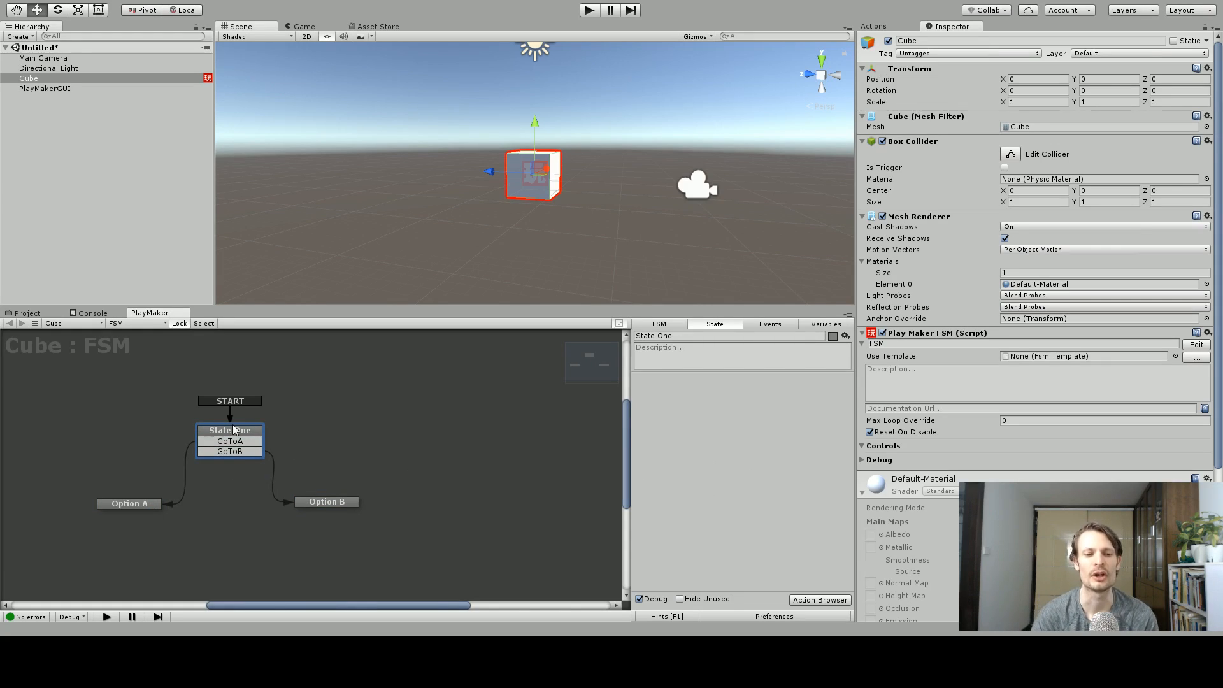
drag(139, 508, 129, 511)
drag(324, 505, 332, 506)
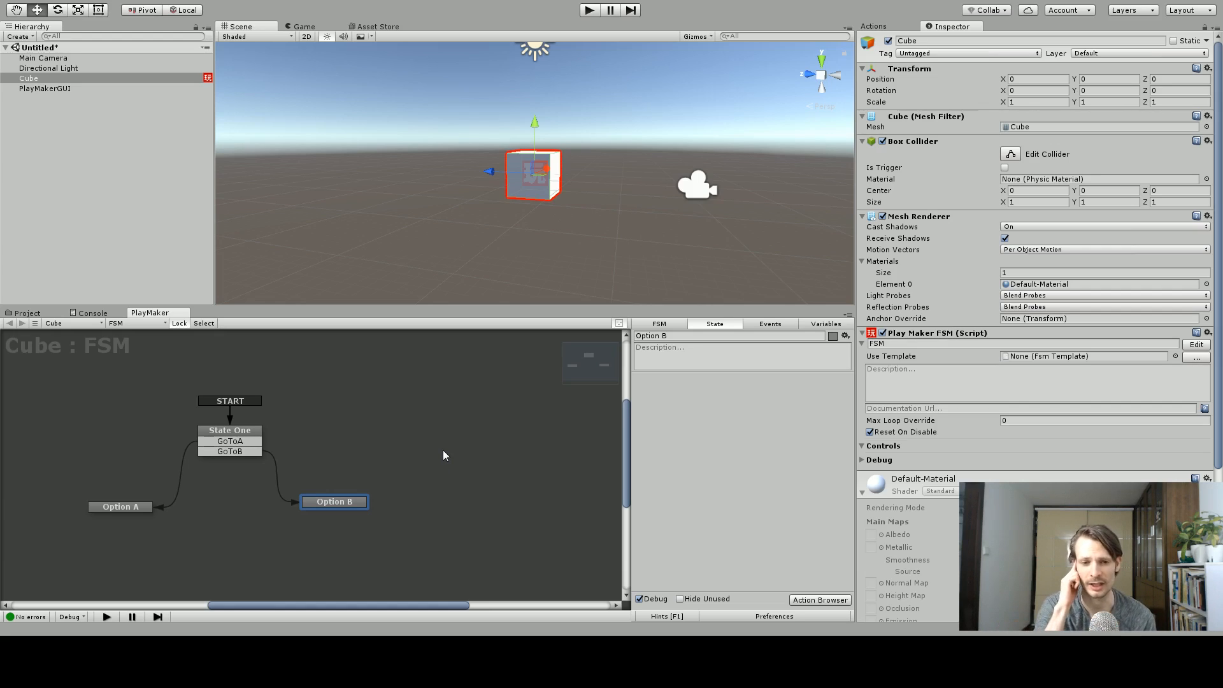
Step: Add a Set Material Color action to the Option A state and set its color to green
click(146, 504)
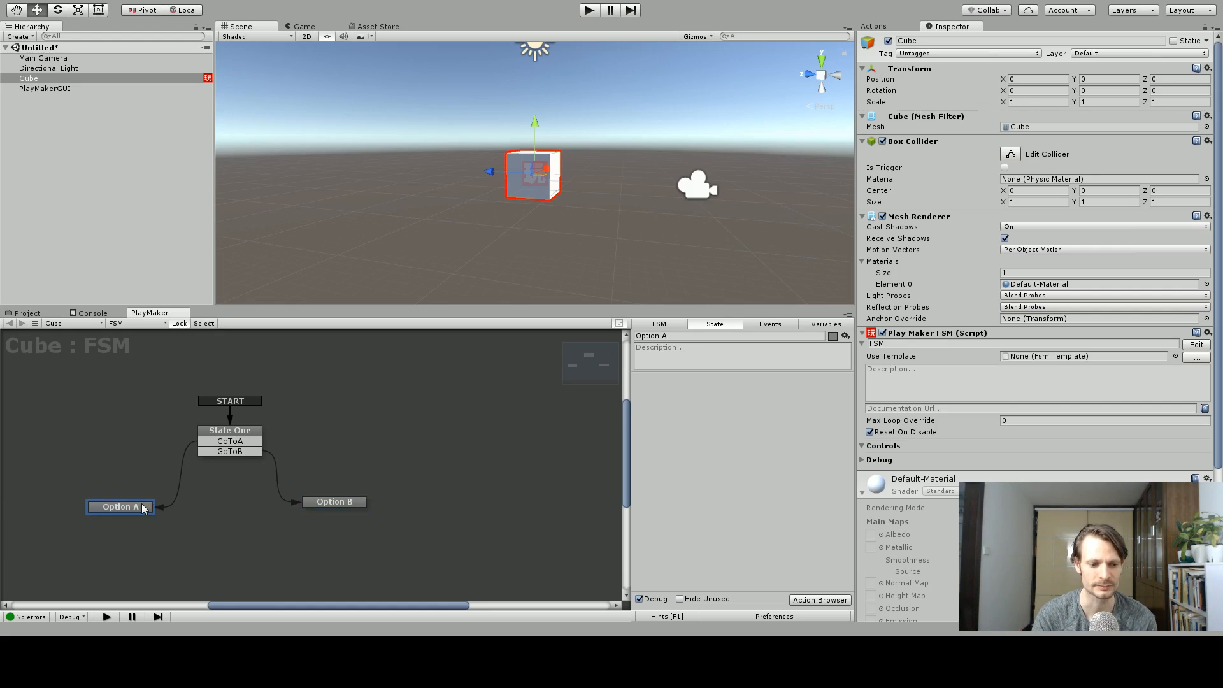
drag(350, 499, 354, 499)
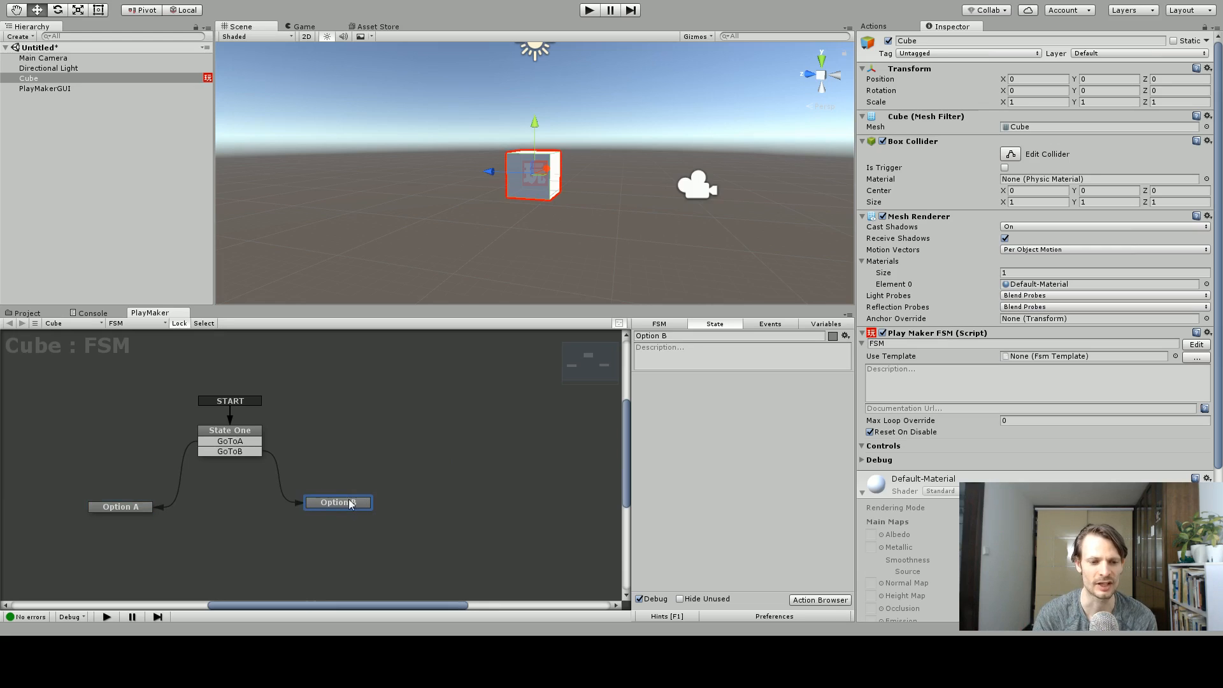
click(879, 27)
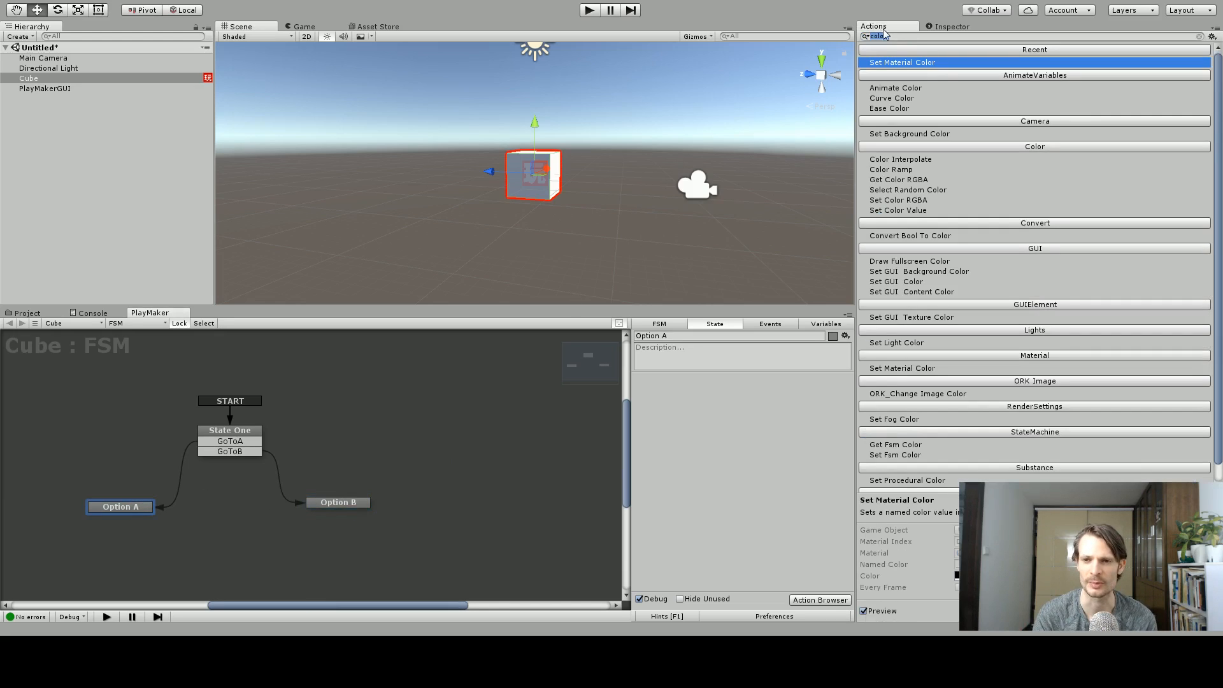
double_click(922, 62)
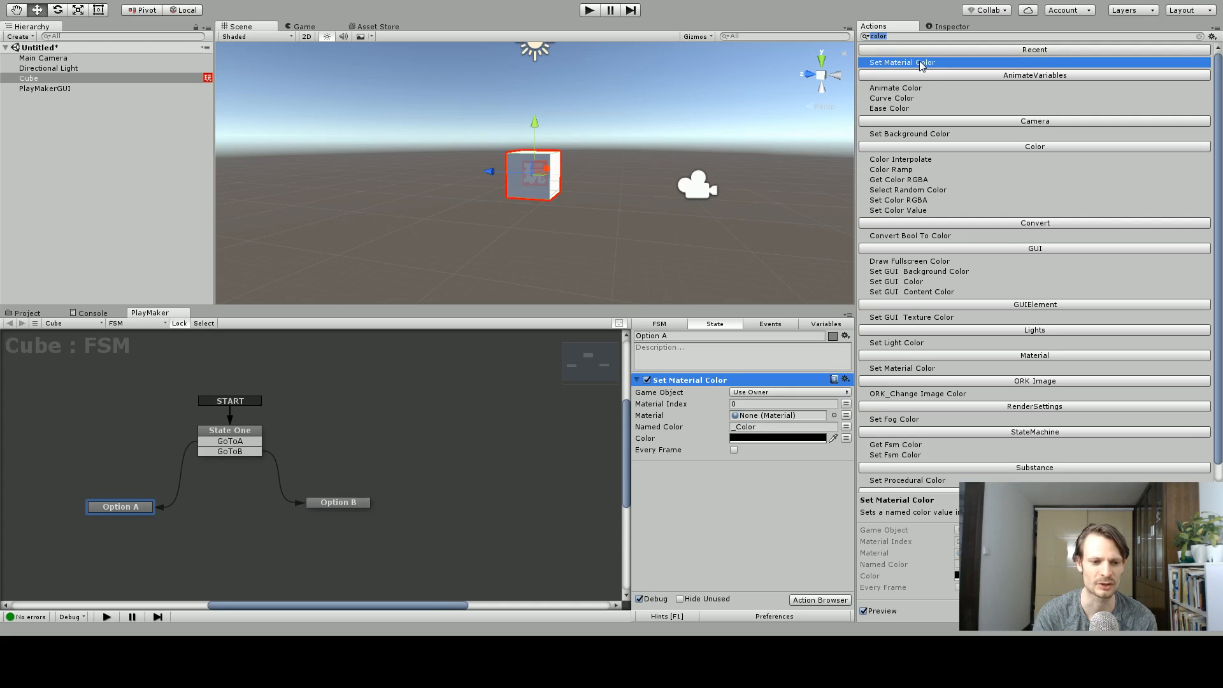
click(730, 439)
click(130, 93)
drag(128, 93, 128, 98)
drag(87, 75, 115, 26)
click(142, 0)
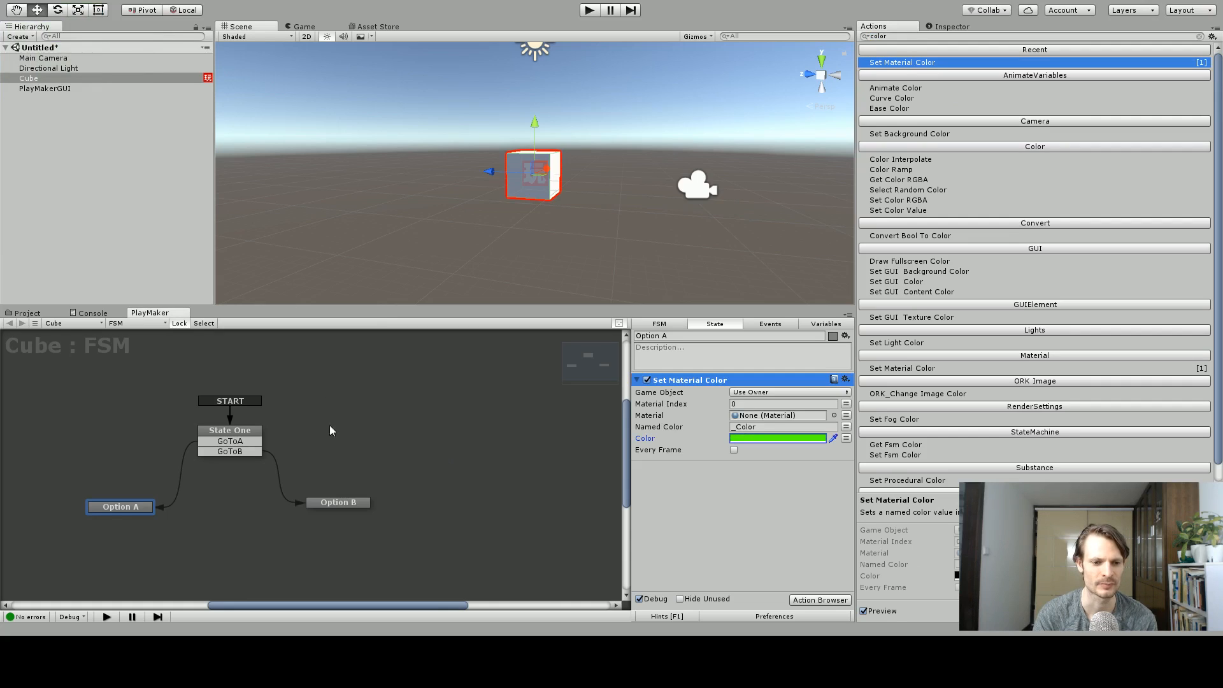
Step: Add a Set Material Color action to the Option B state and set its color to pure red
drag(333, 502, 341, 506)
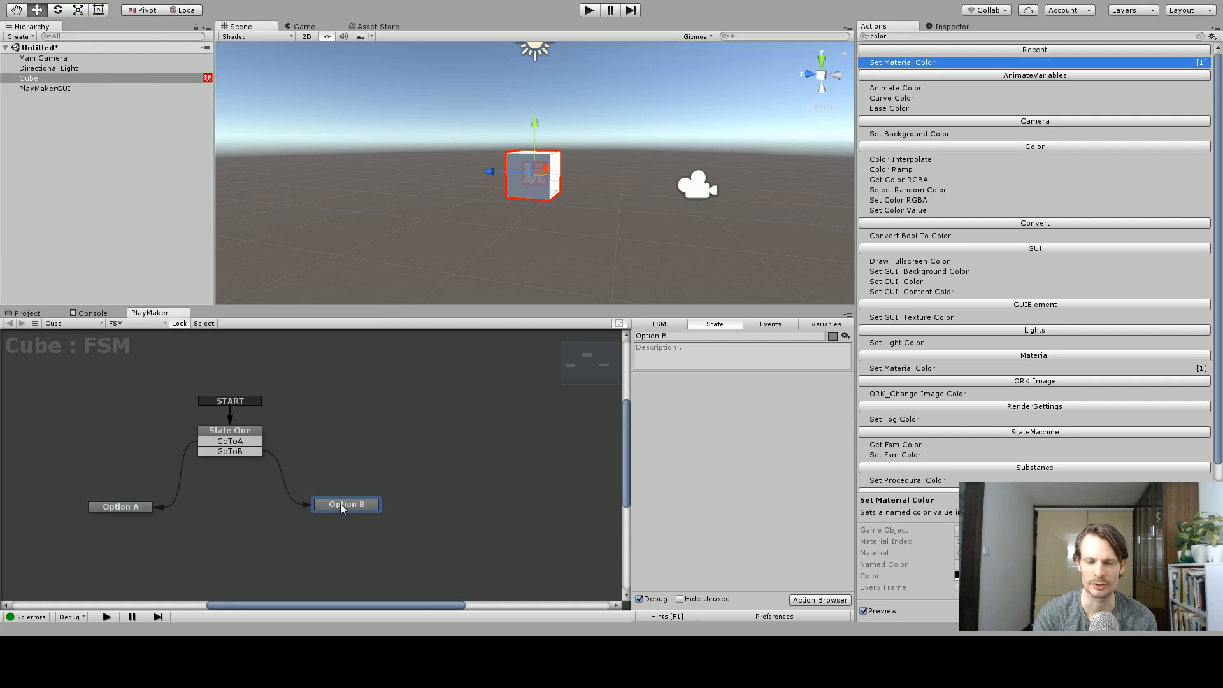
double_click(894, 63)
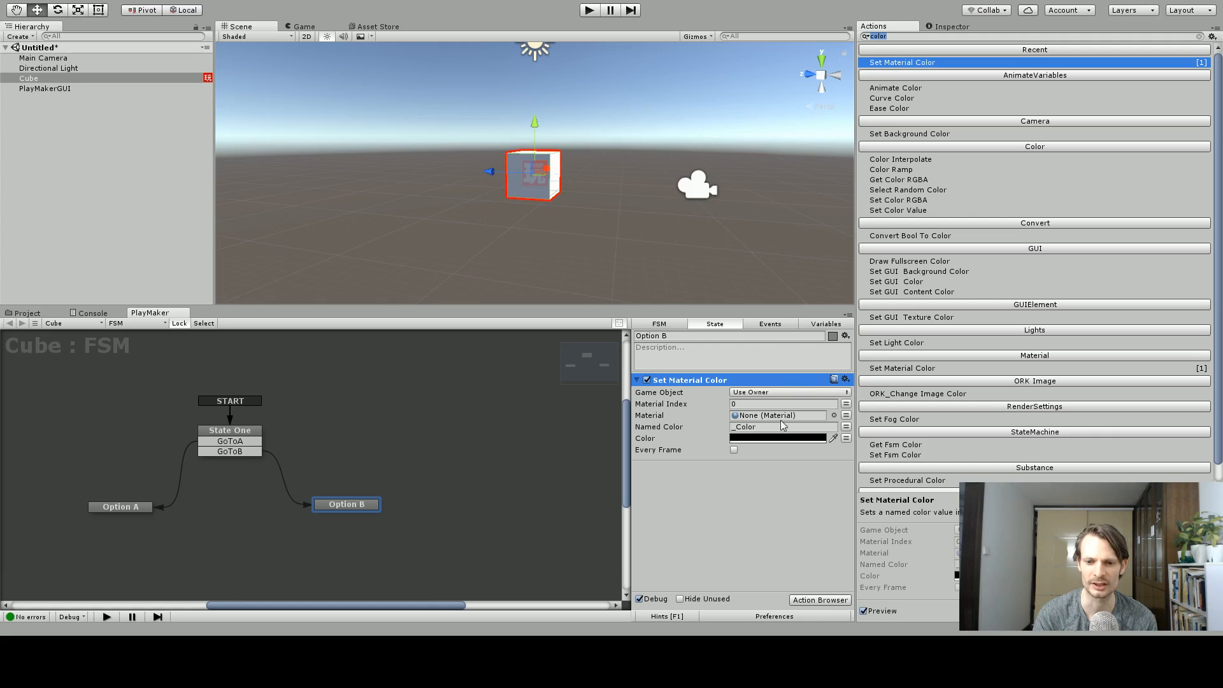
click(777, 438)
drag(110, 40, 124, 14)
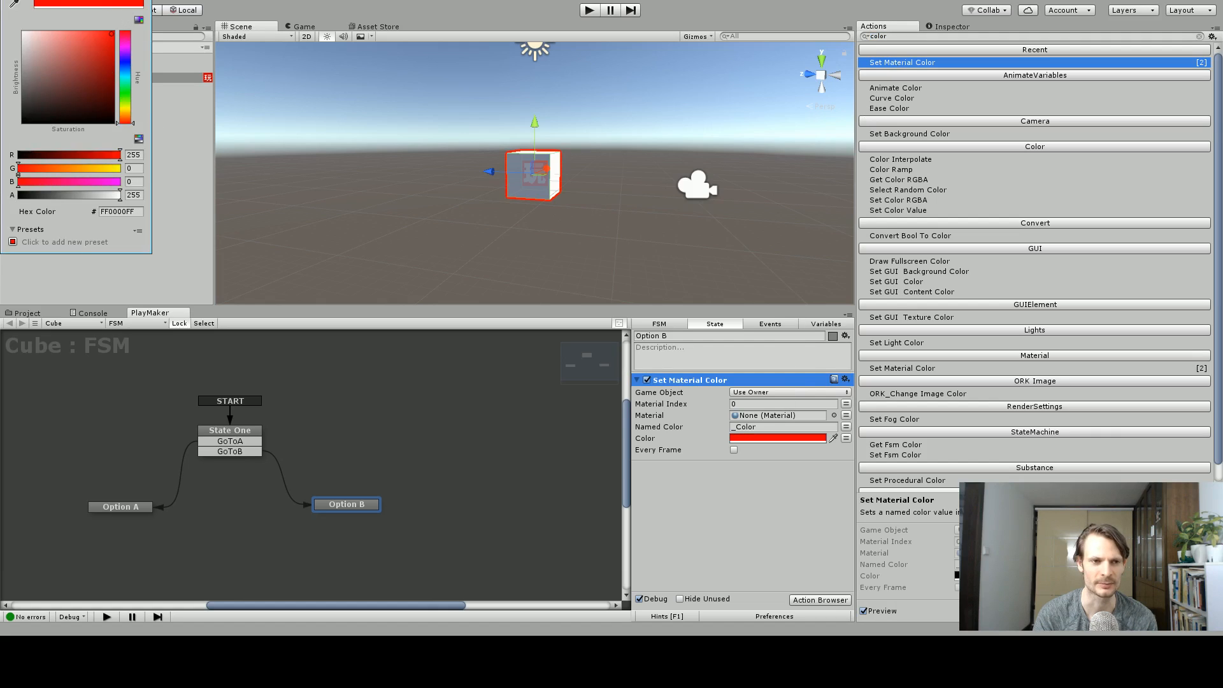
click(143, 0)
Step: Rename the Option A state to Green and the Option B state to Red
click(118, 507)
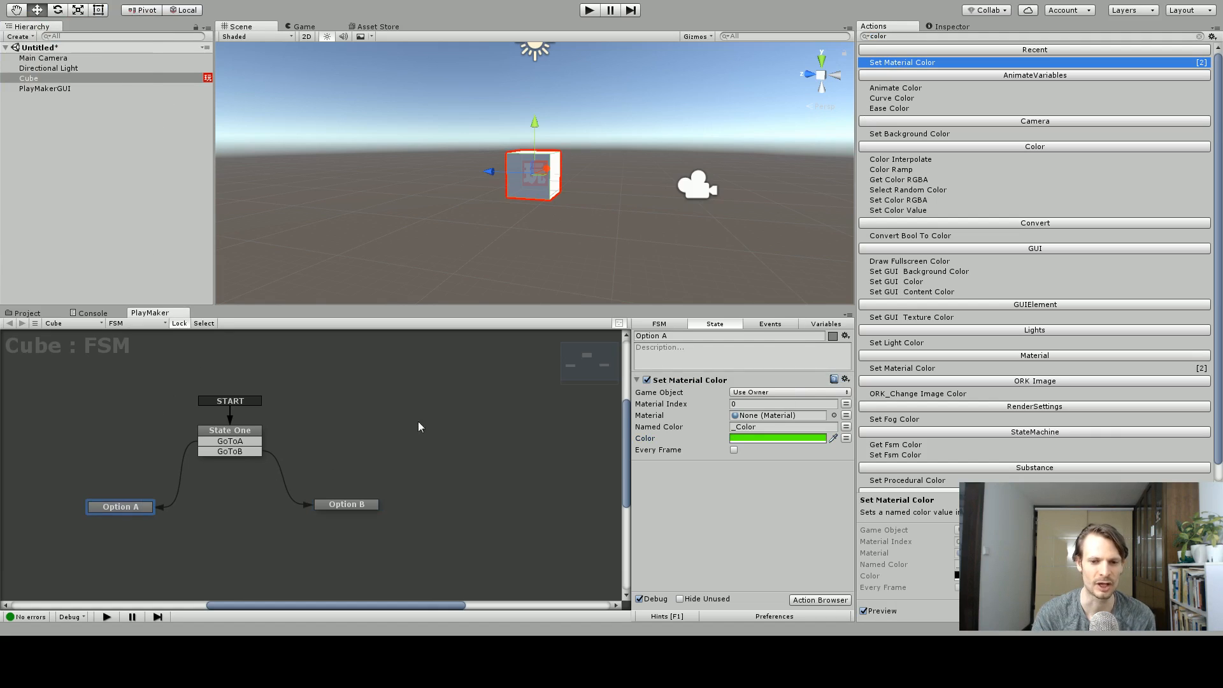
click(697, 336)
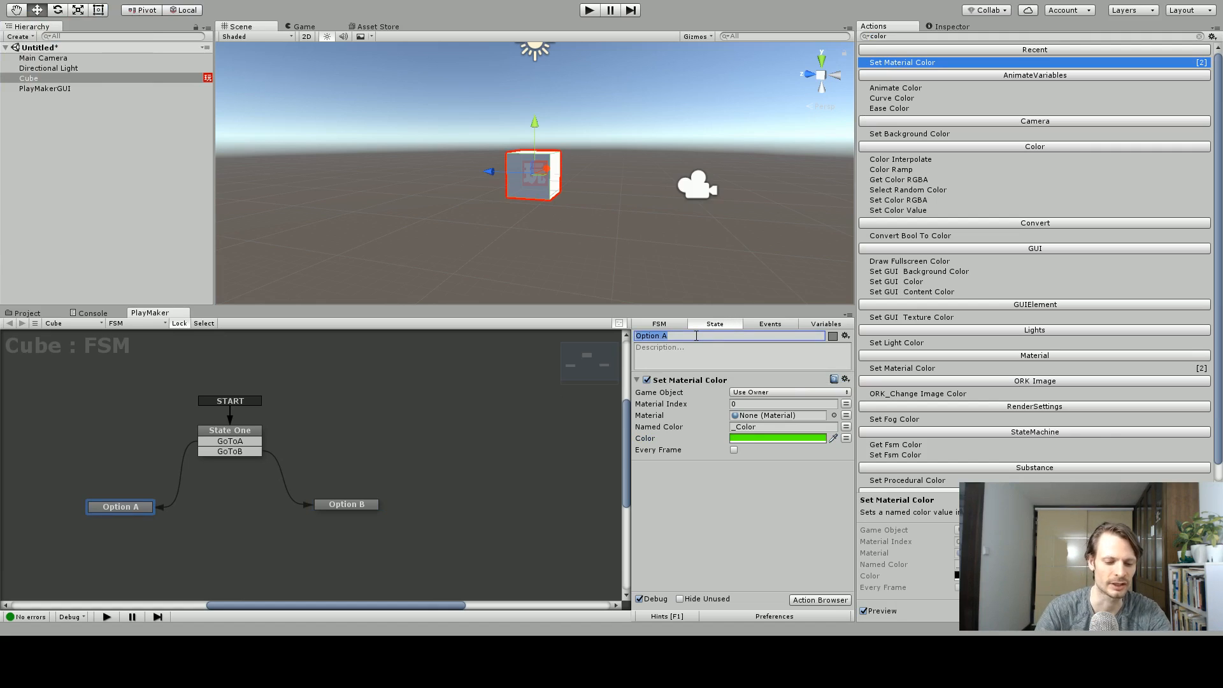
text(Green)
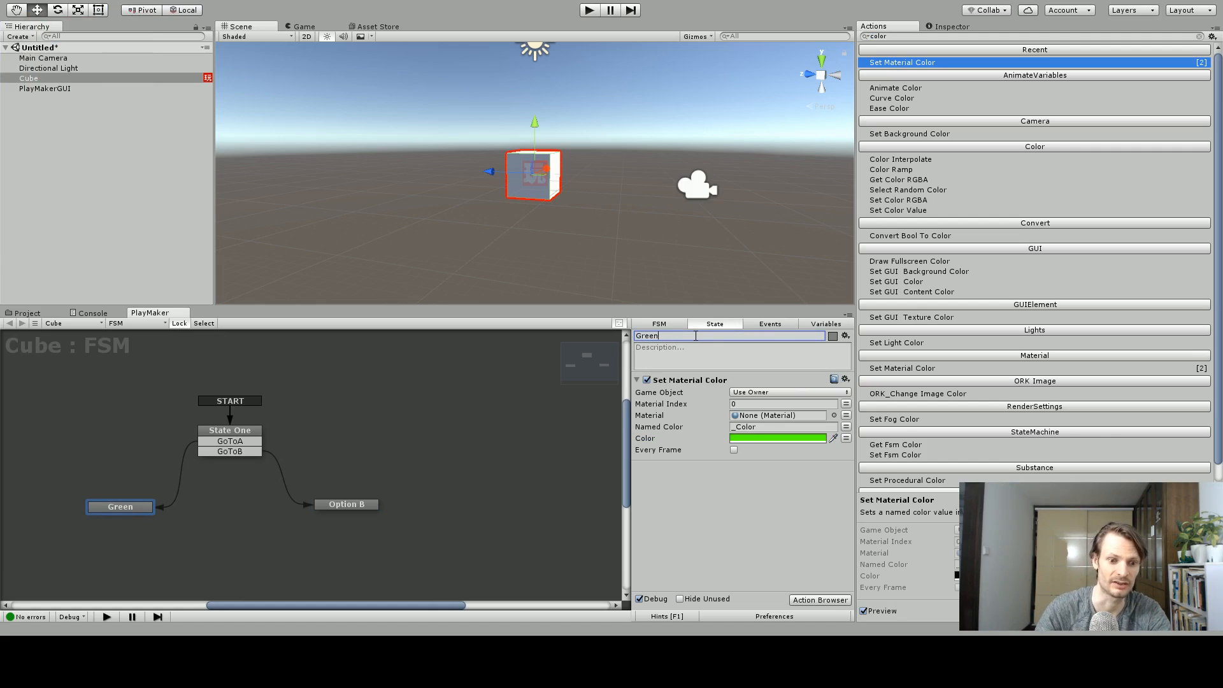
click(342, 505)
click(678, 337)
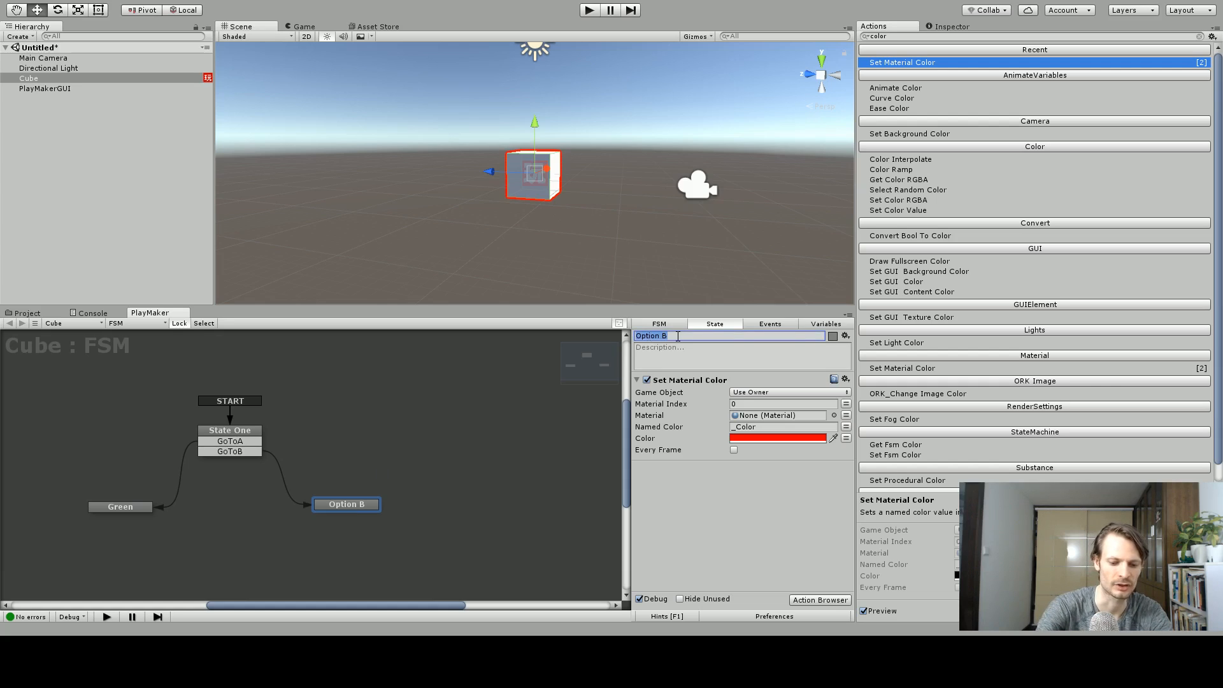
text(Red)
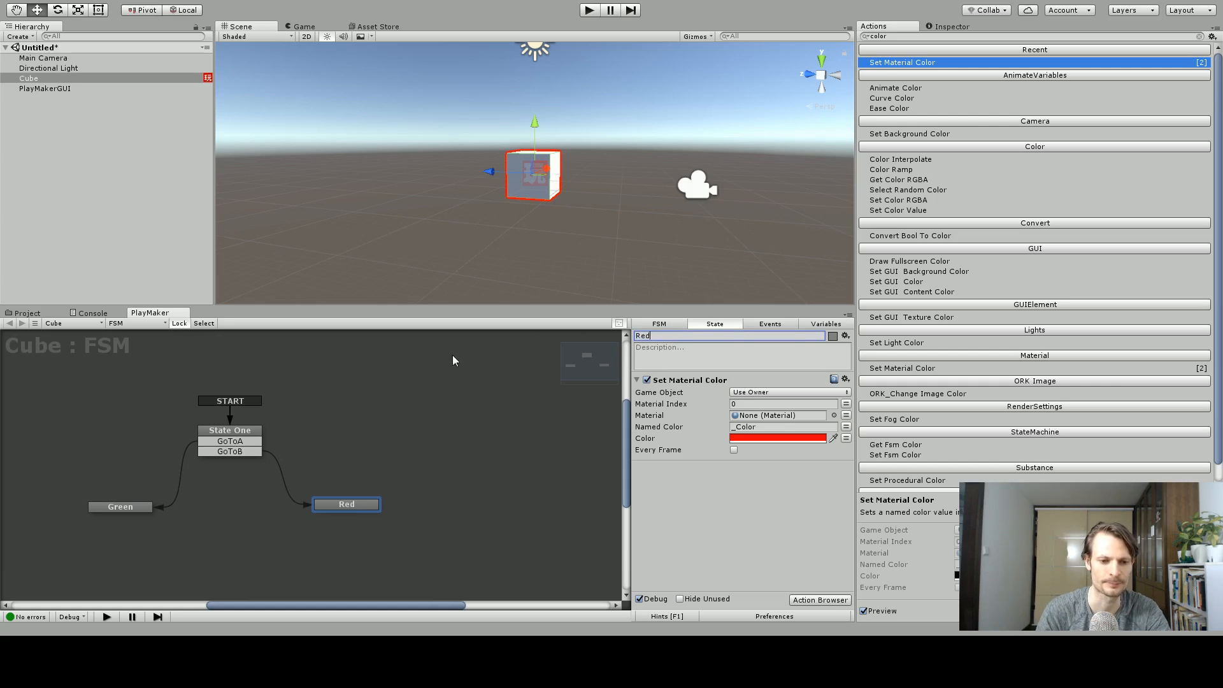
click(449, 390)
Step: Add a Get Key Down action to State One that sends the GoToA event for key A
click(244, 432)
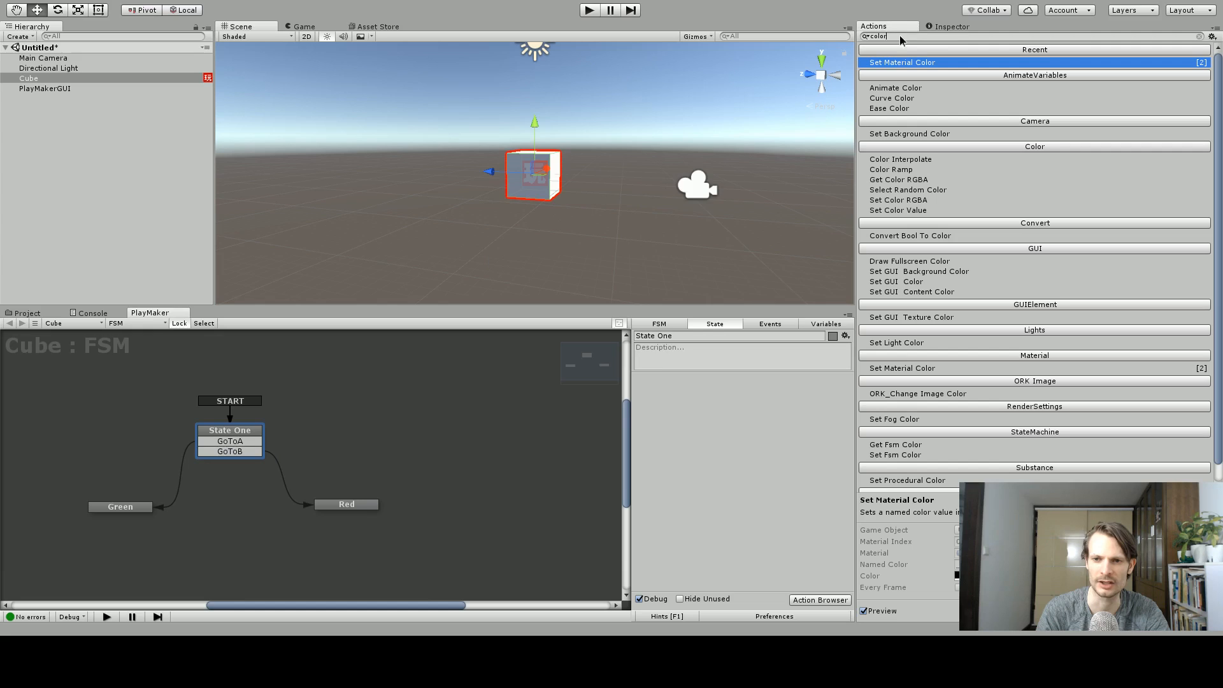
text(key)
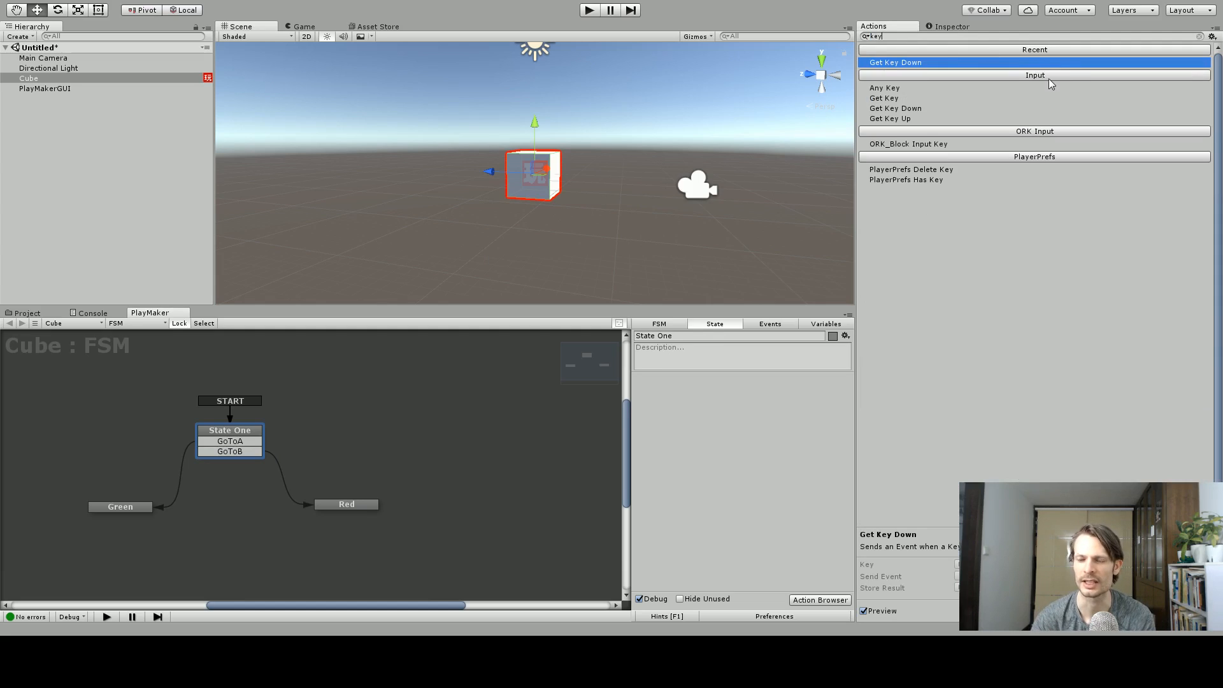
click(920, 110)
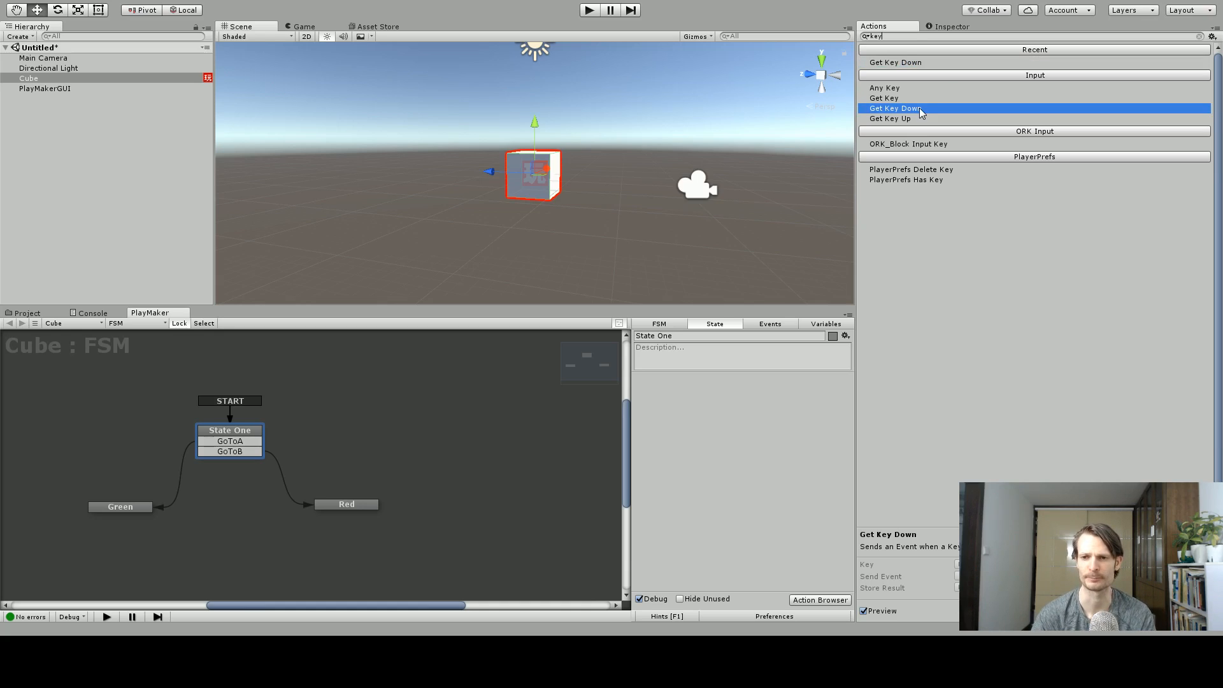
double_click(920, 108)
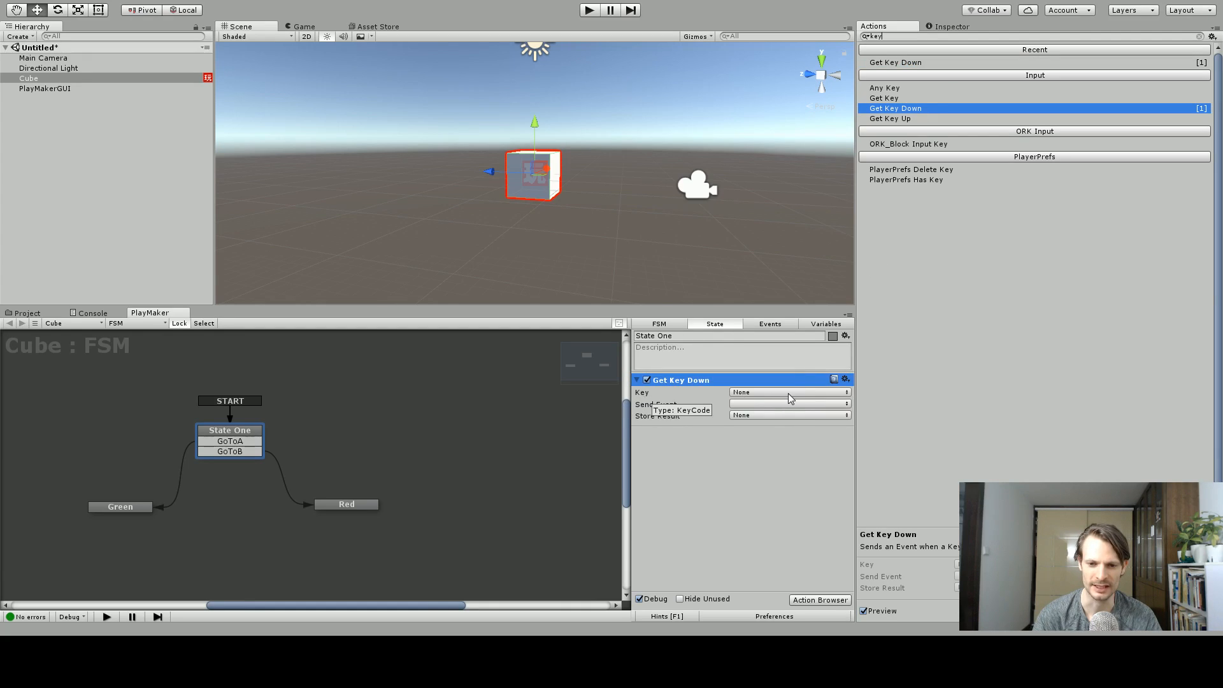
click(772, 392)
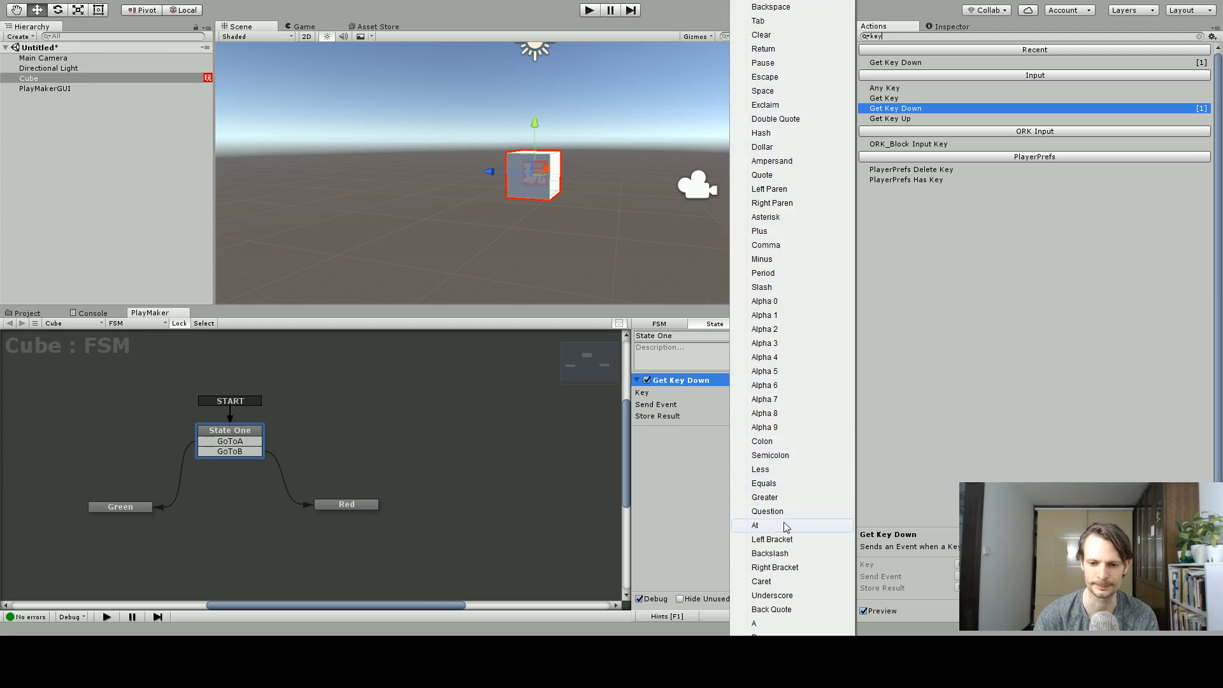
click(775, 624)
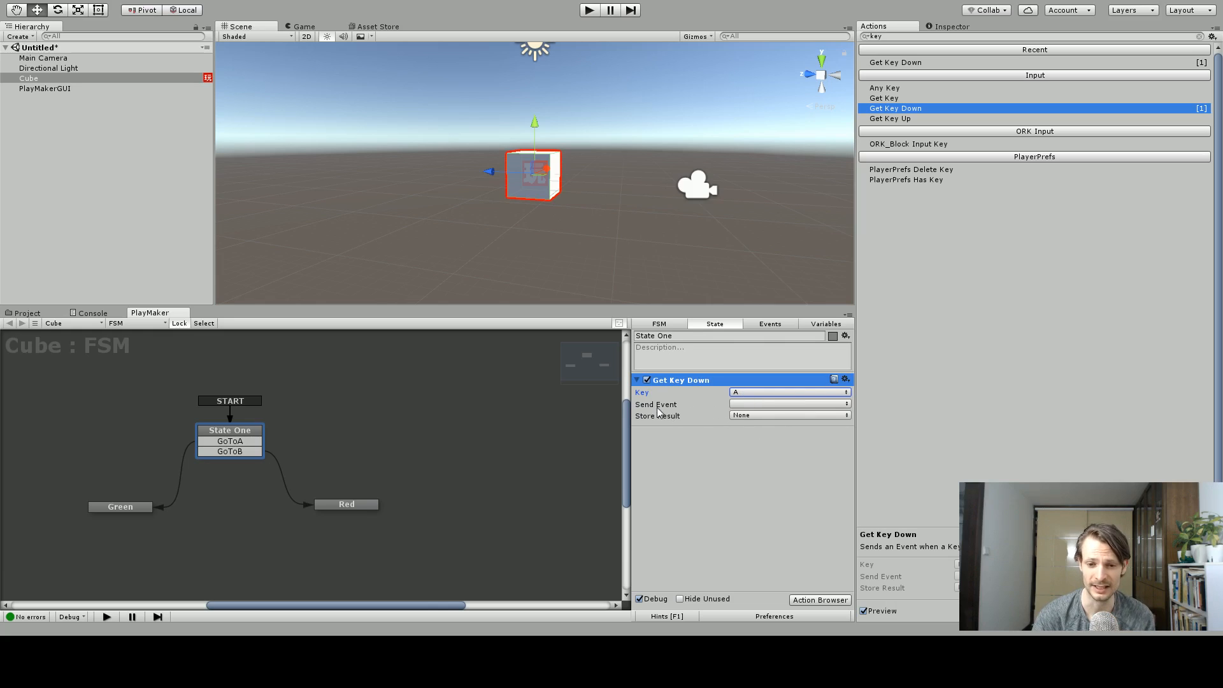
click(742, 405)
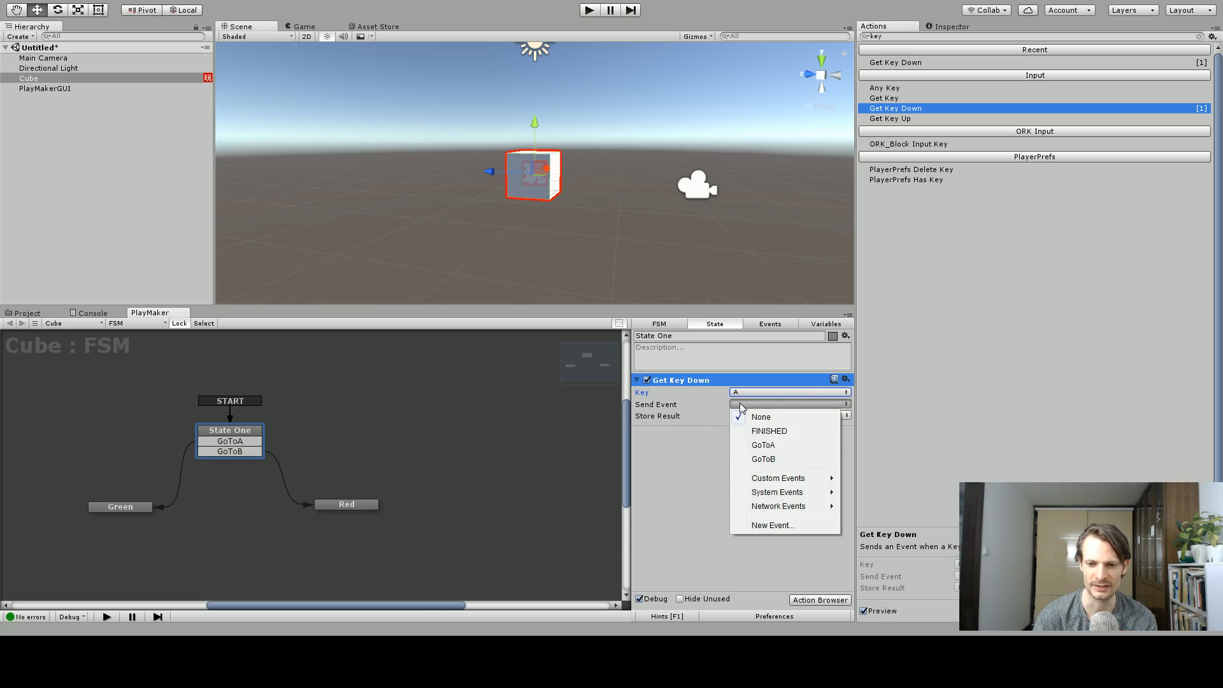
click(762, 446)
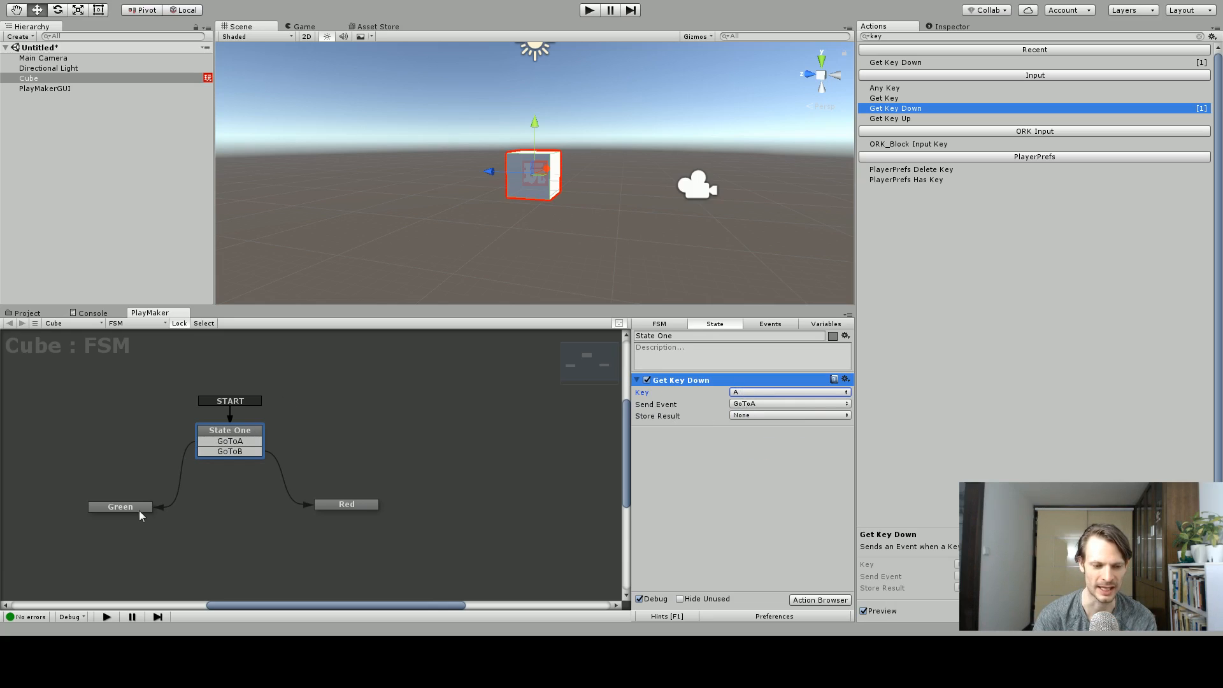
click(779, 457)
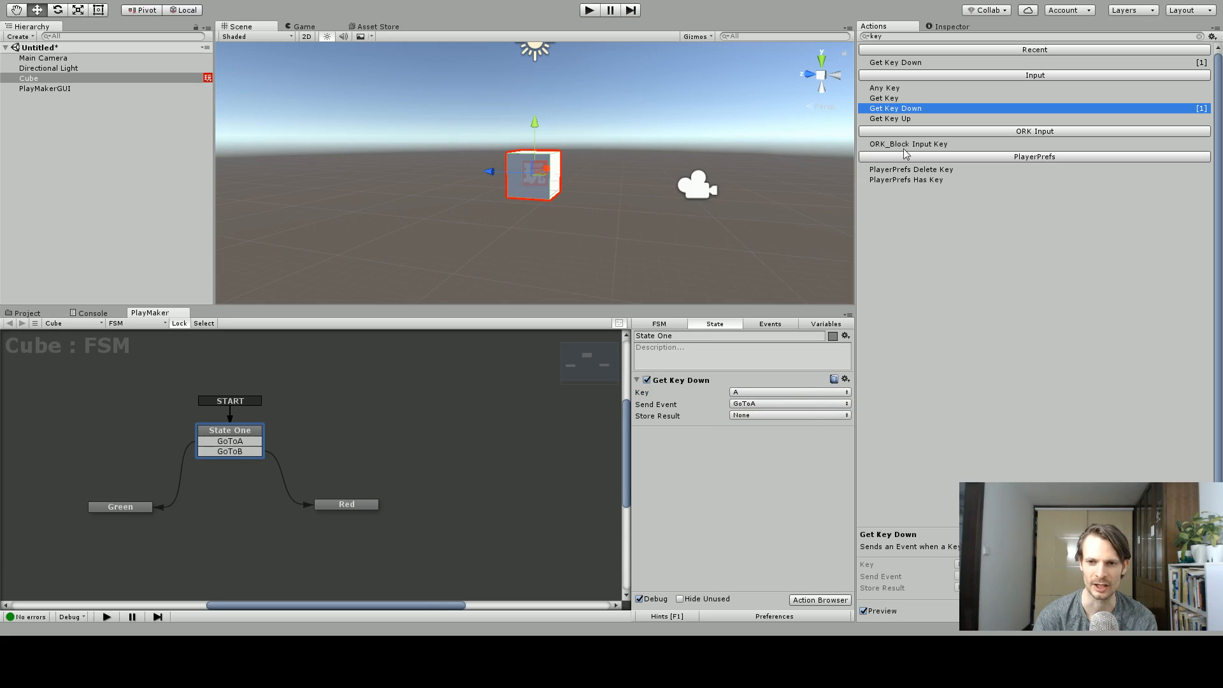
Step: Add a second Get Key Down action to State One that sends the GoToB event for key B
double_click(882, 110)
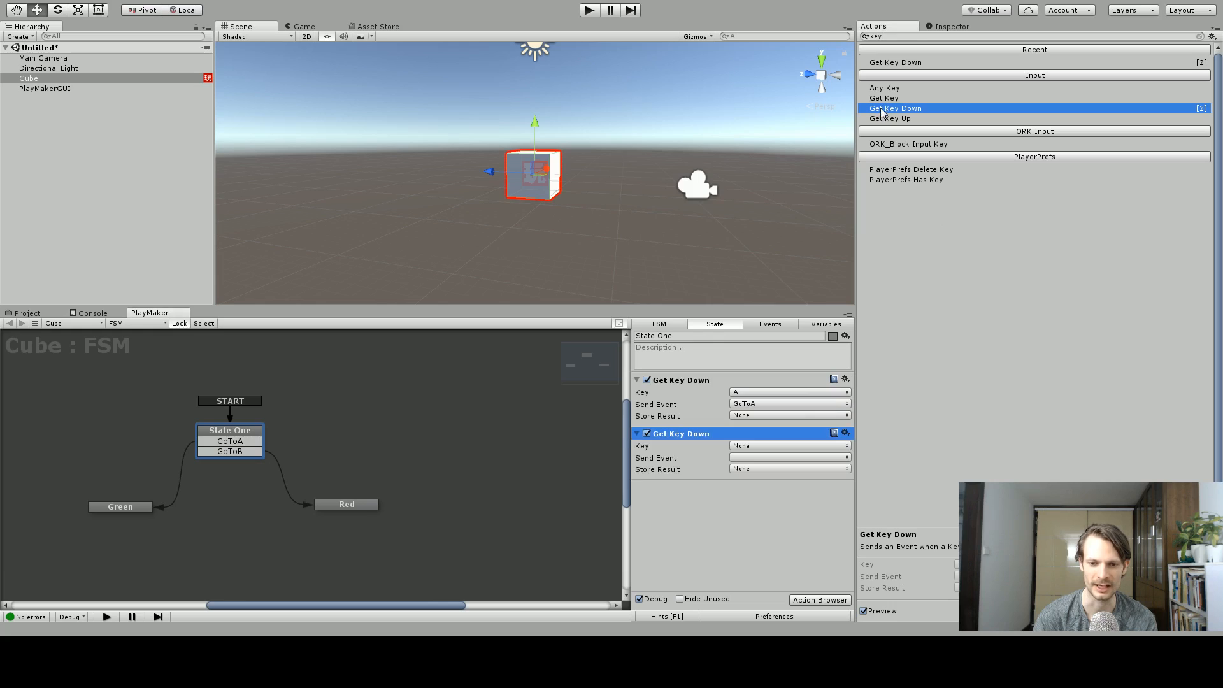
click(740, 447)
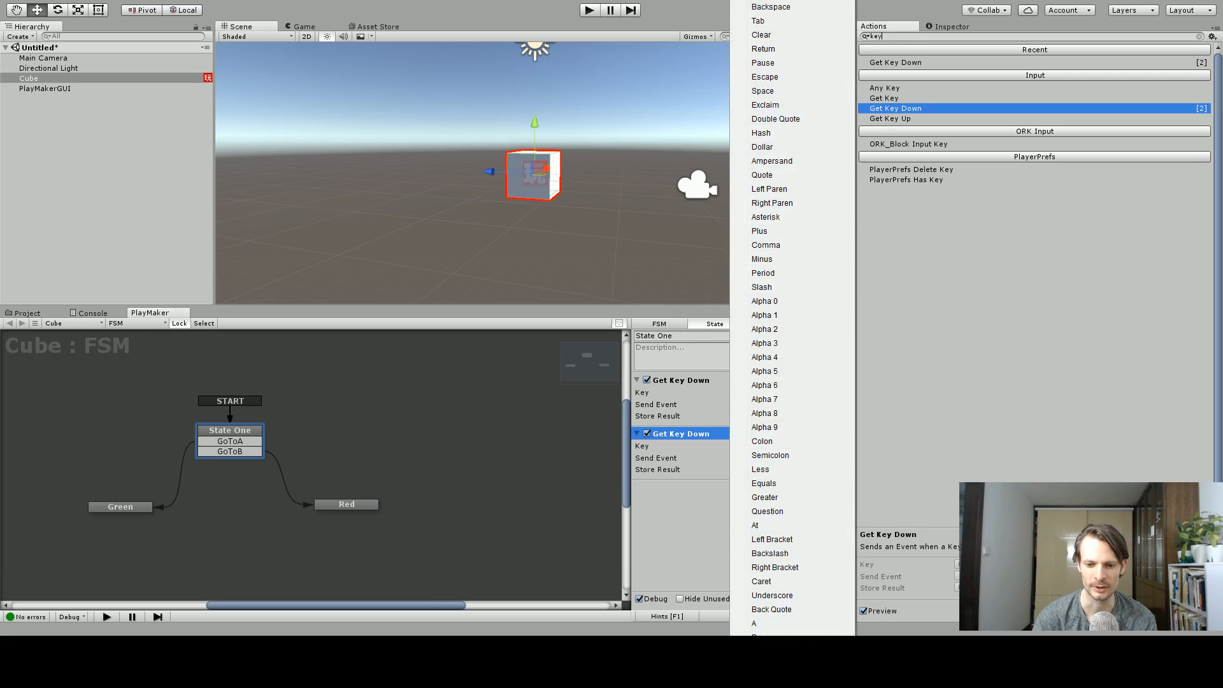
scroll(764, 628, down, 1)
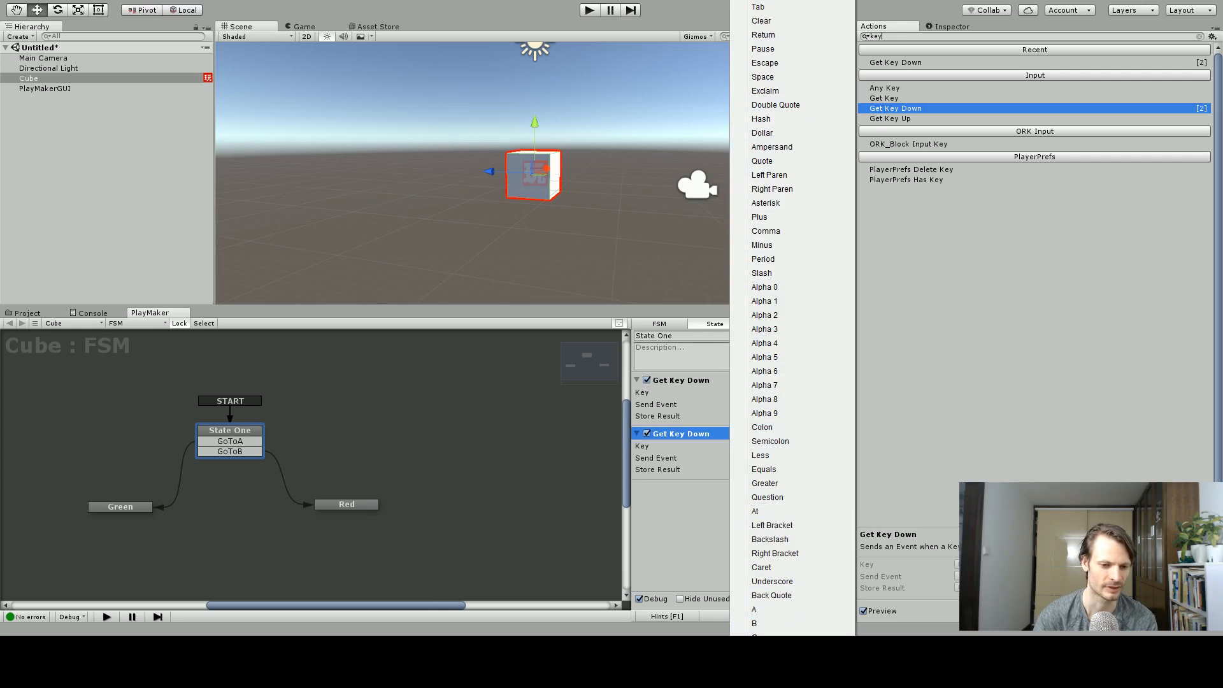
click(761, 623)
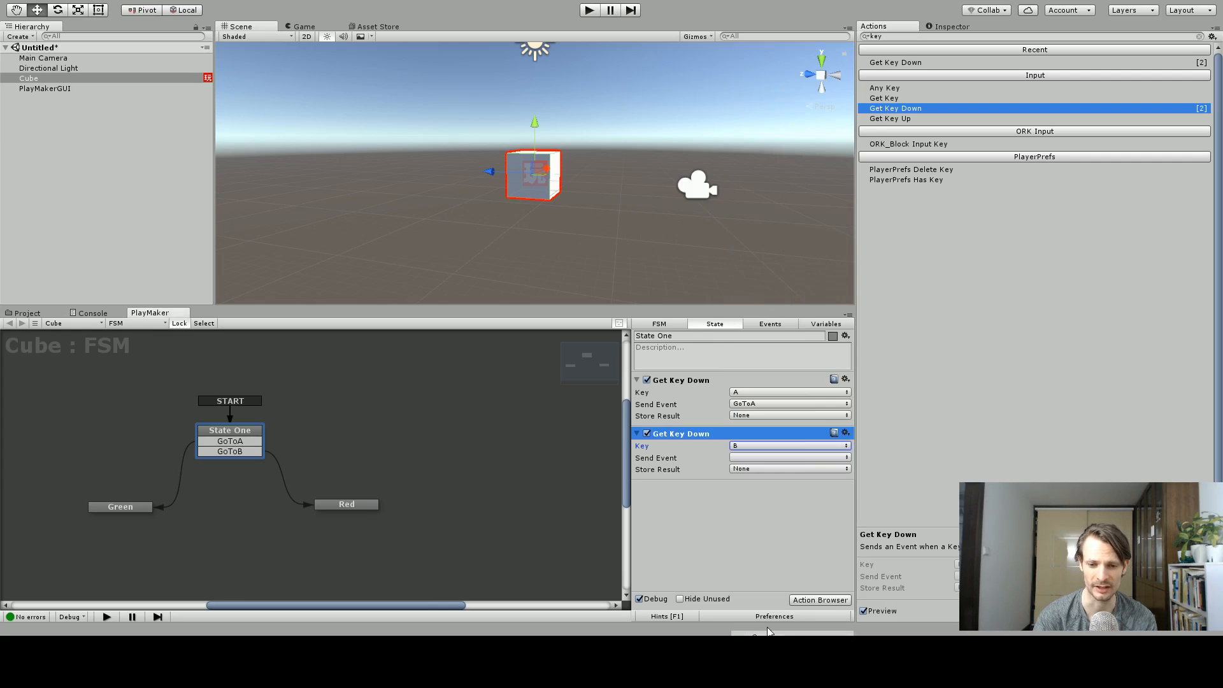
click(743, 456)
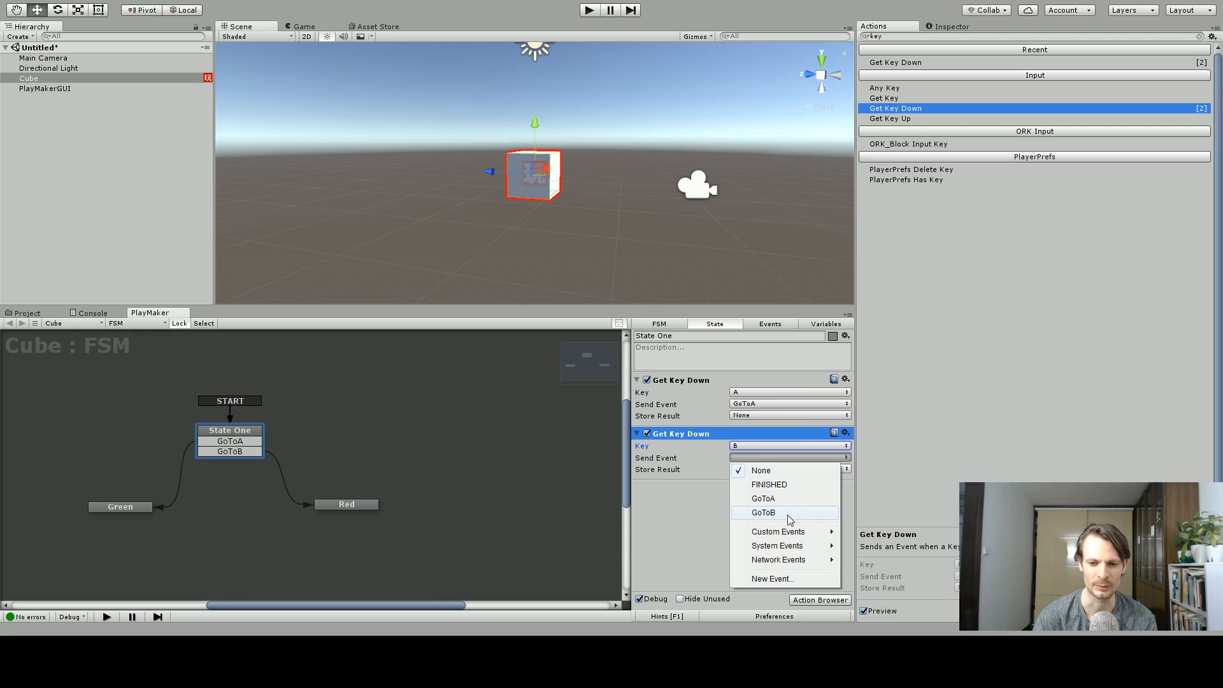
click(763, 513)
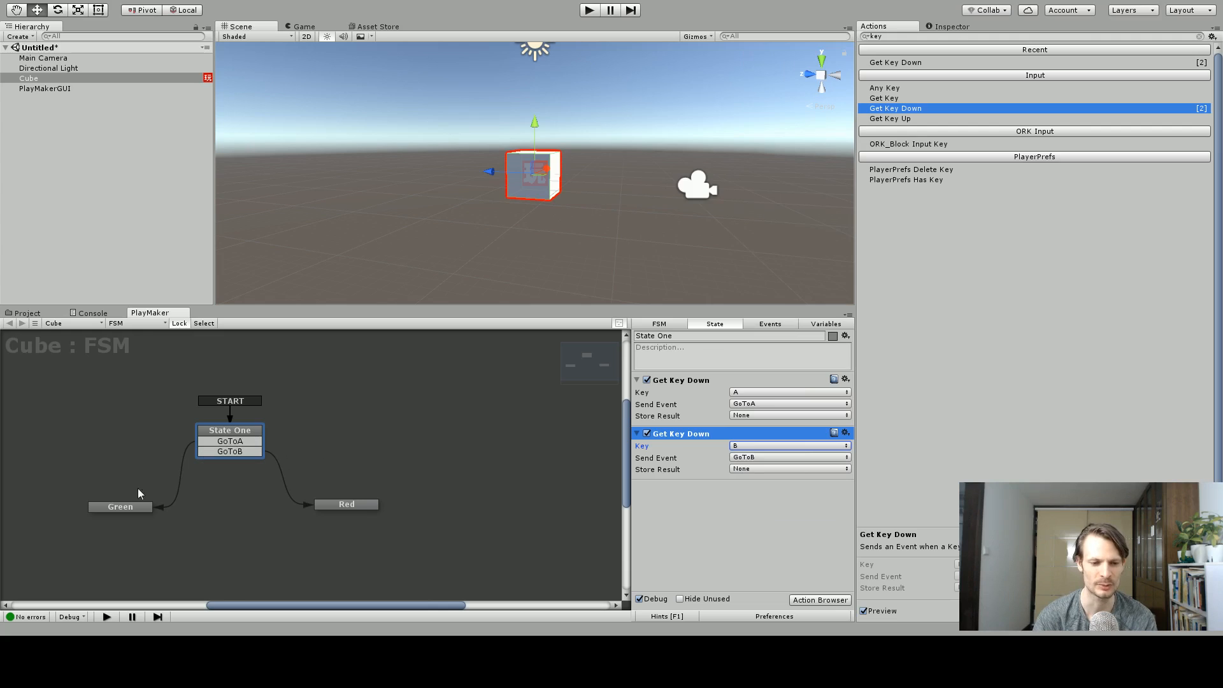
click(232, 428)
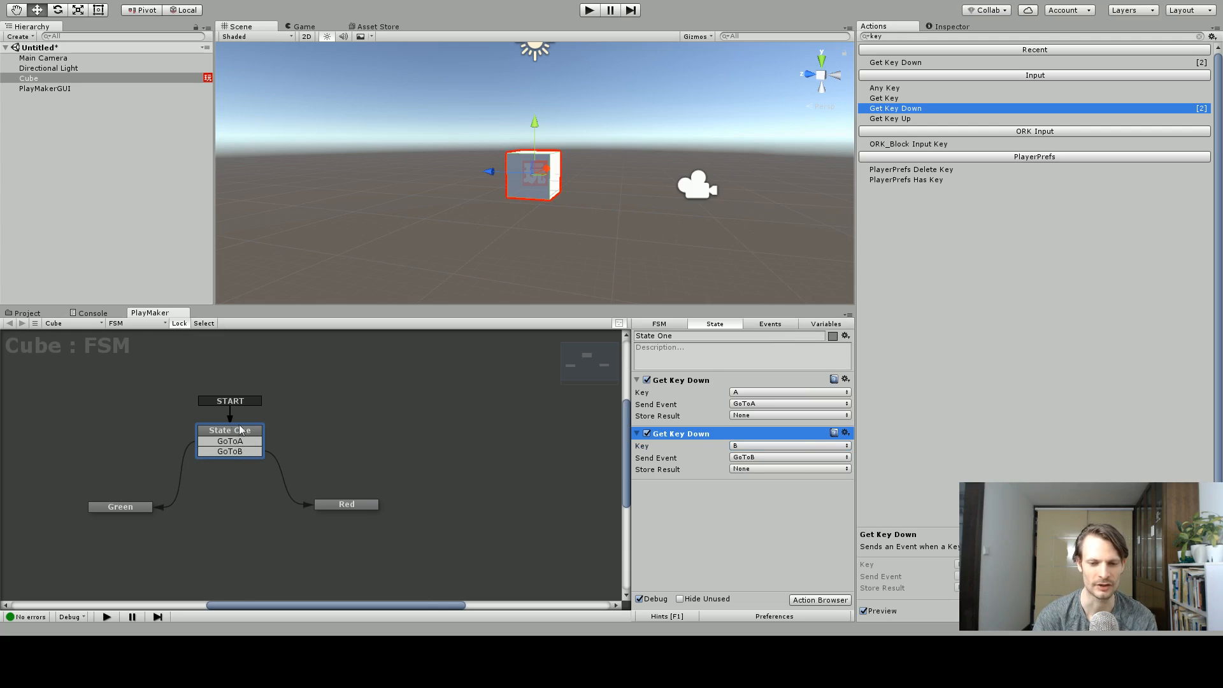
Step: Run the scene, test State One's GoToA branch with the A key input, and stop play mode
click(591, 11)
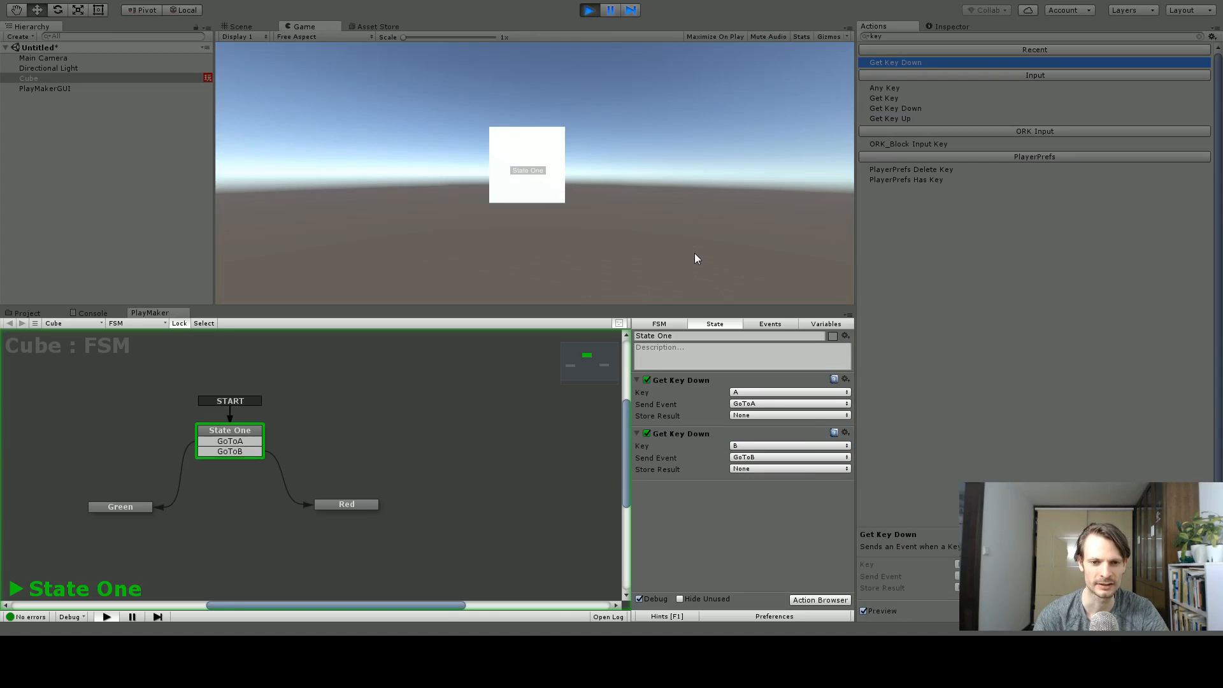
key(a)
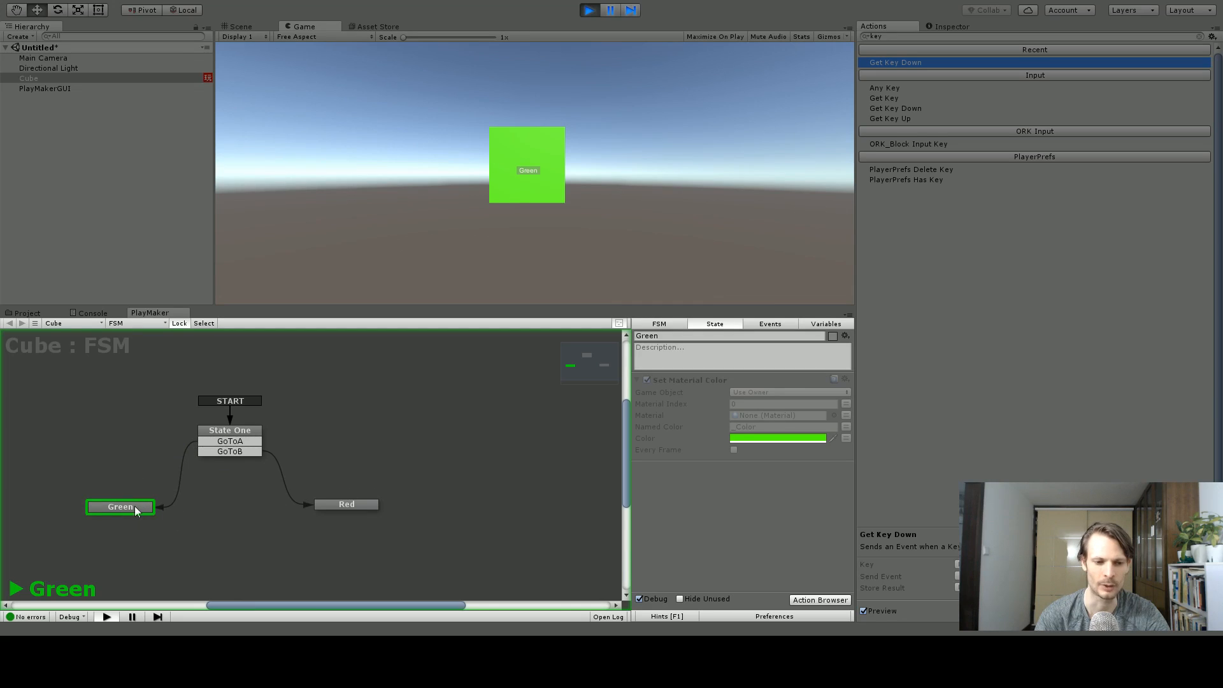
click(588, 10)
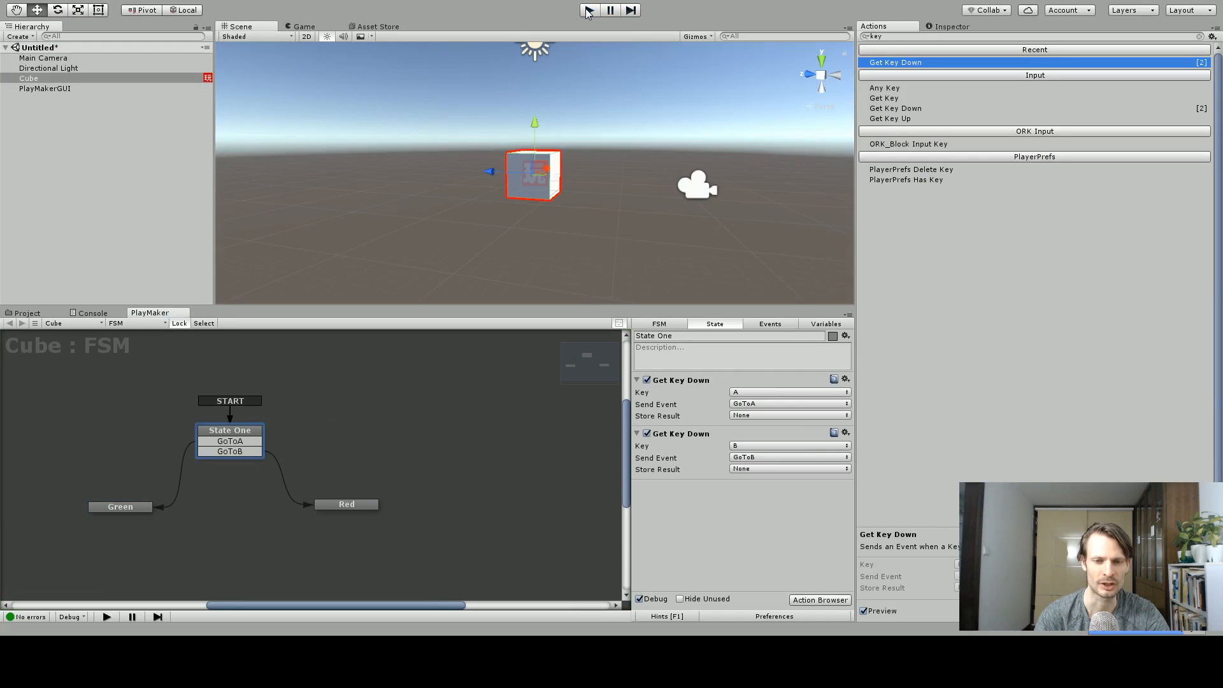
Step: Run the scene again, test State One's GoToB branch with the B key input, and stop play mode
click(589, 11)
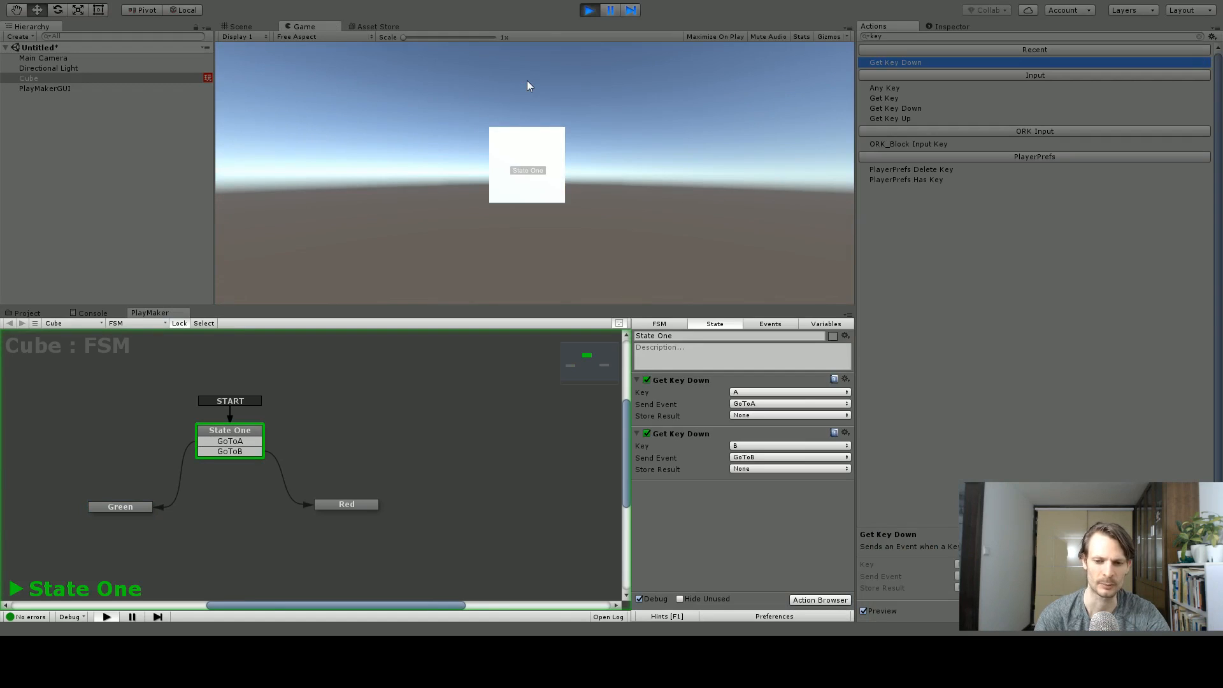
key(b)
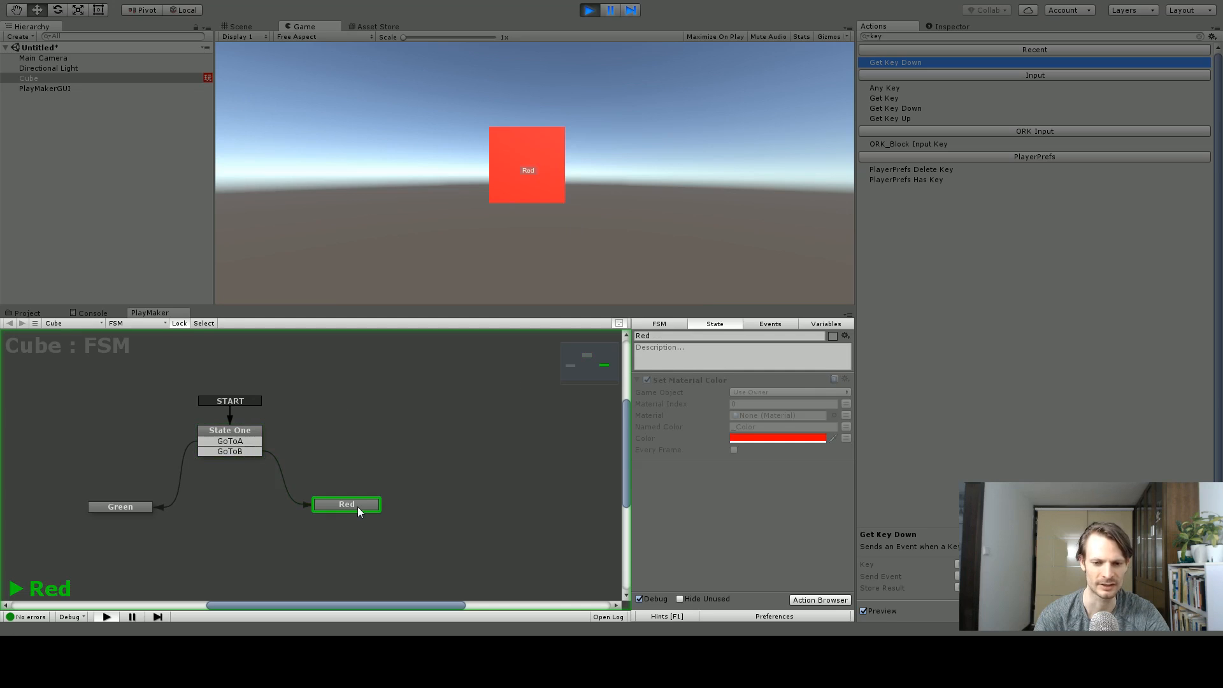
click(590, 10)
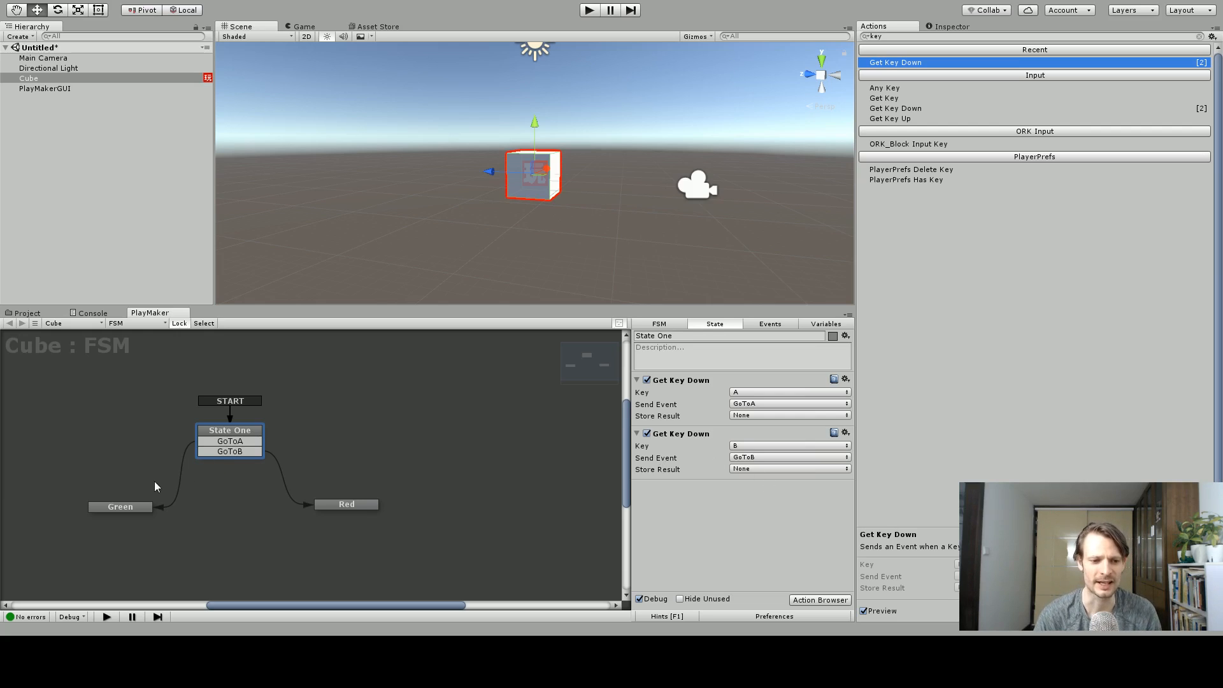
Step: Add a FINISHED transition to the Green state and link it back to State One
click(118, 508)
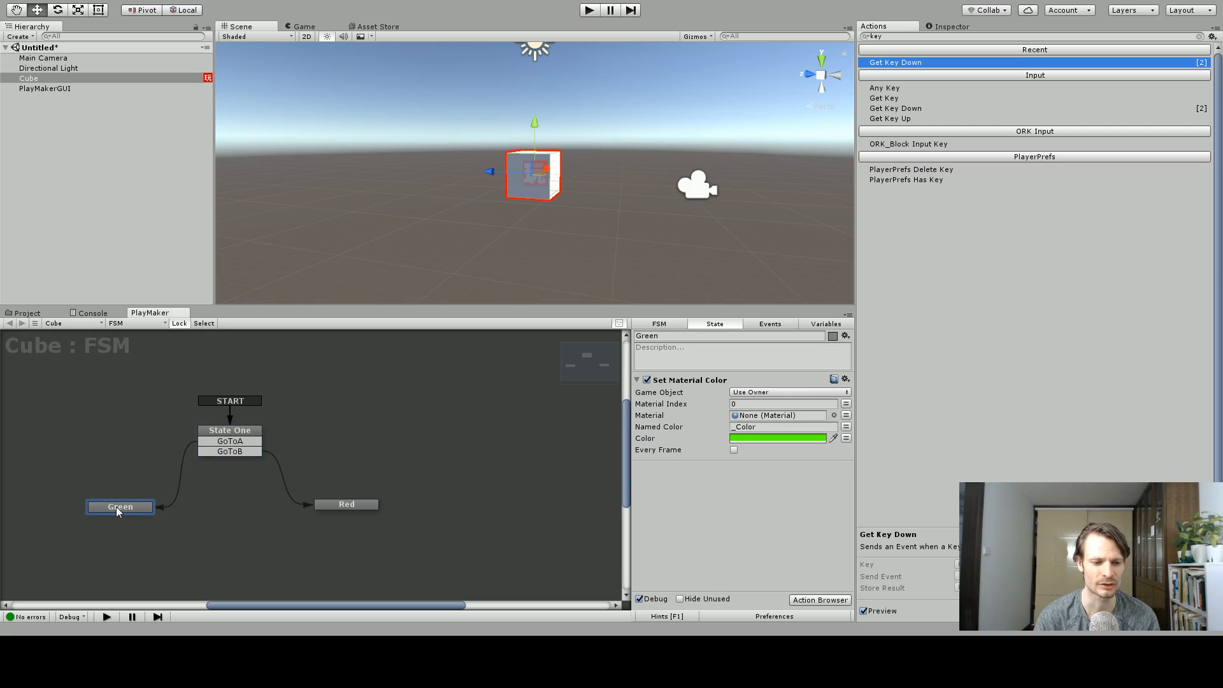
right_click(118, 509)
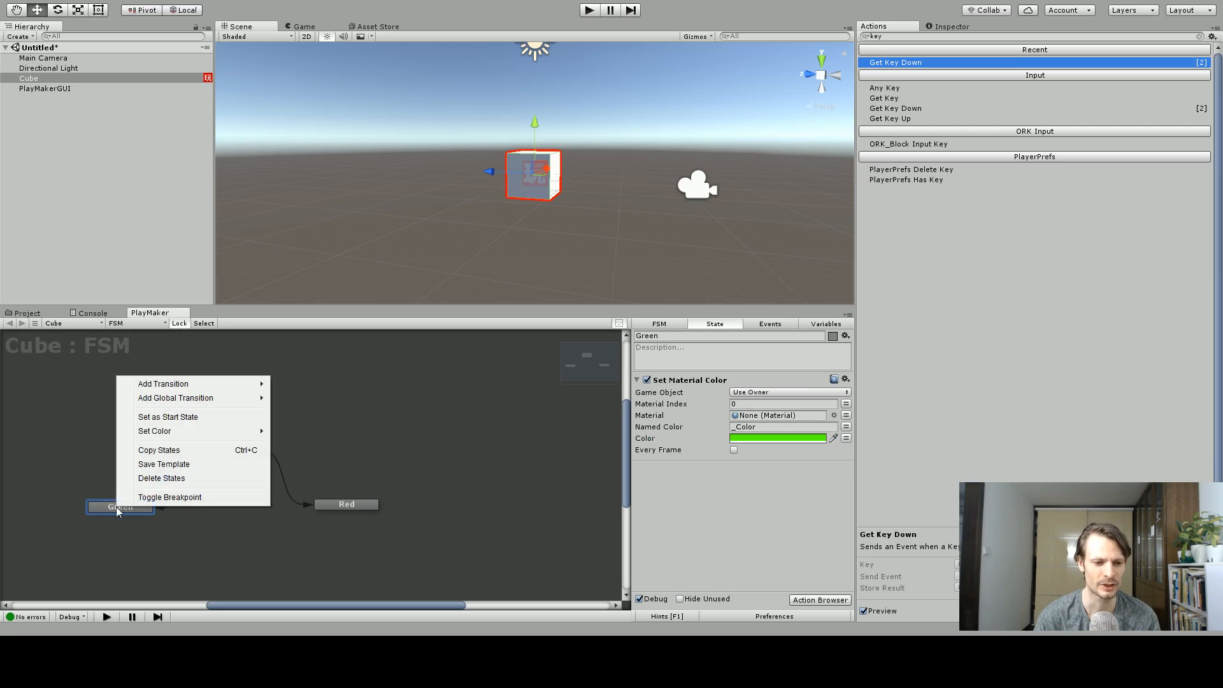
mouse_move(244, 385)
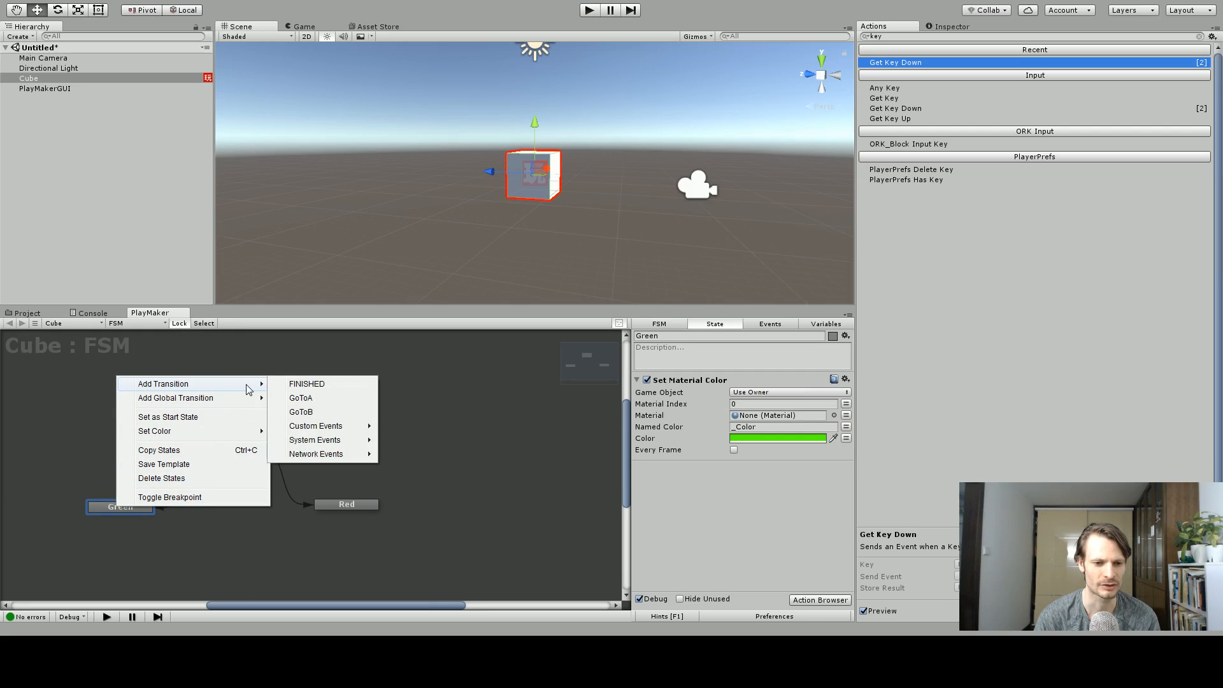
click(288, 385)
drag(150, 519, 210, 432)
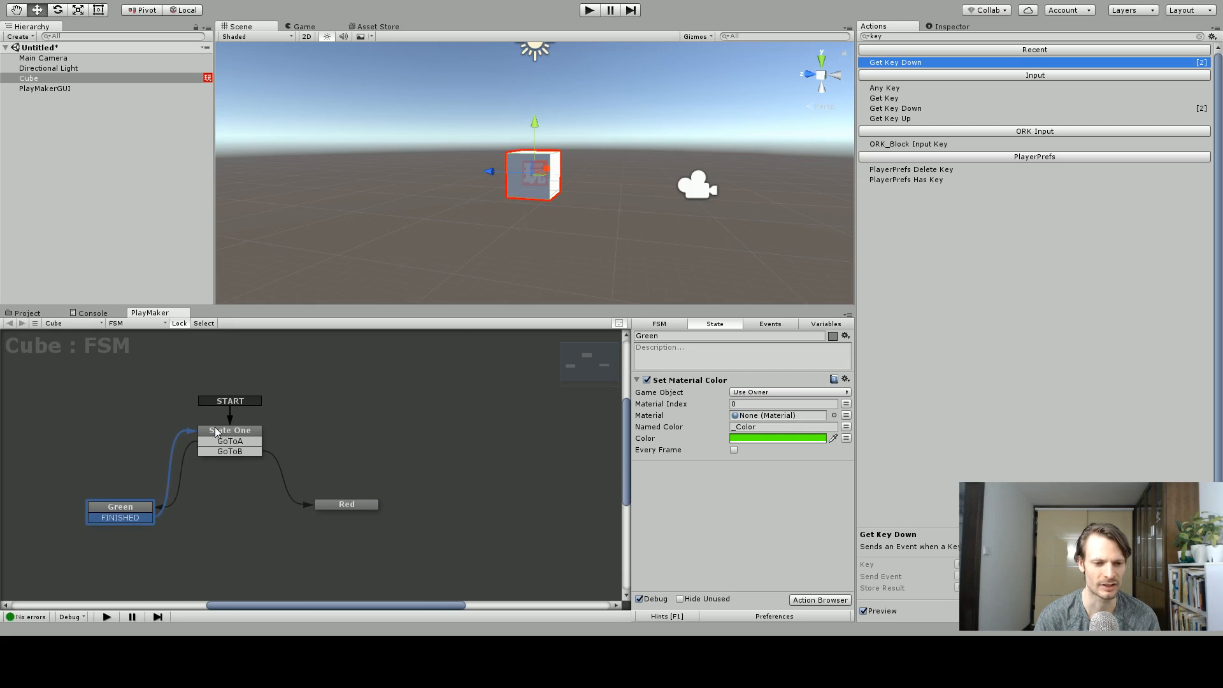
Step: Add a FINISHED transition to the Red state, link it back to State One, and nudge Red slightly away from State One
click(331, 504)
right_click(332, 503)
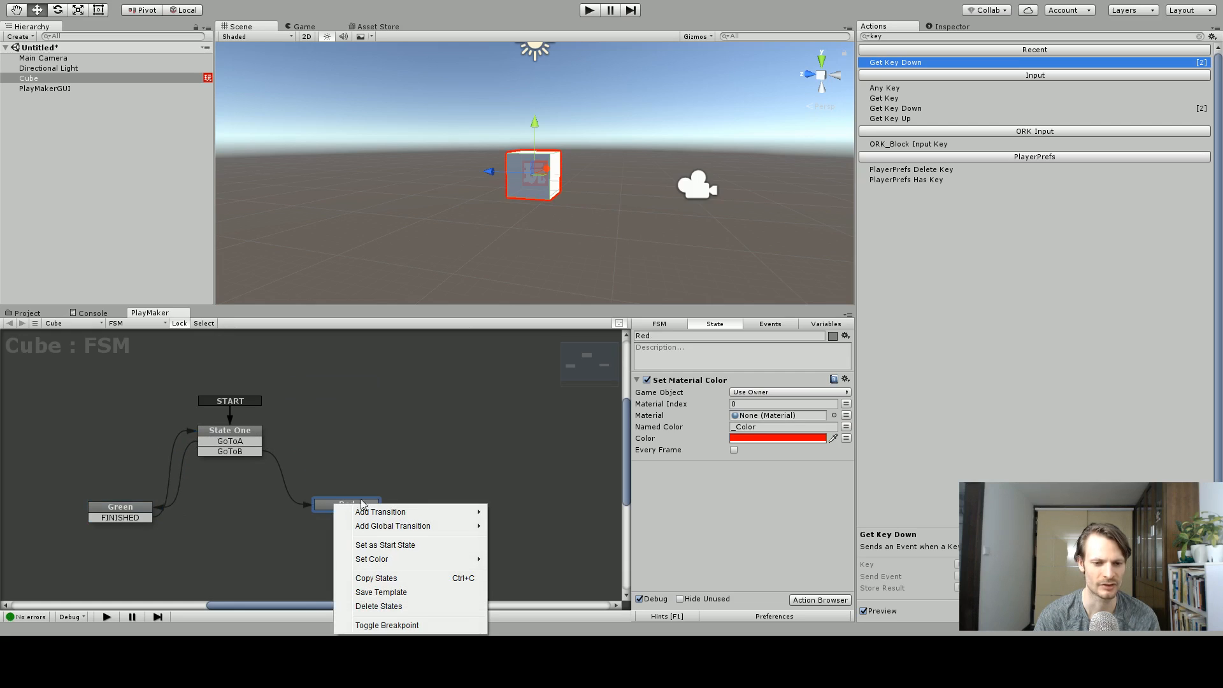
mouse_move(465, 512)
click(510, 512)
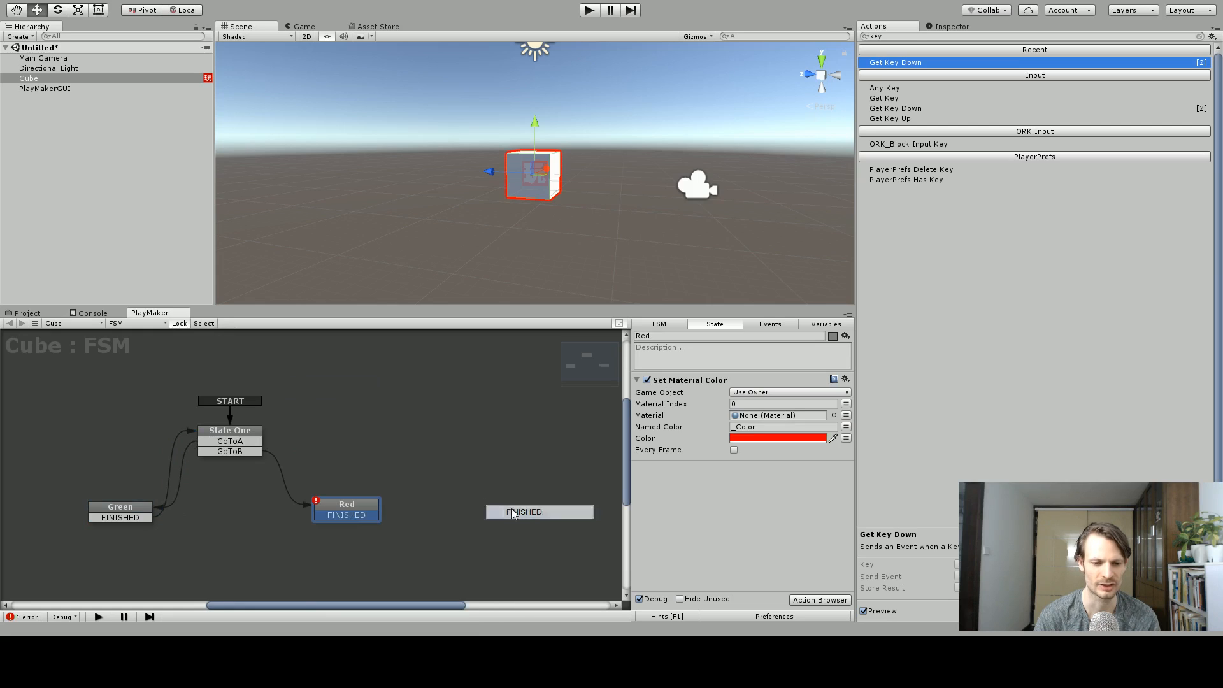
drag(314, 519, 256, 432)
drag(343, 507, 349, 507)
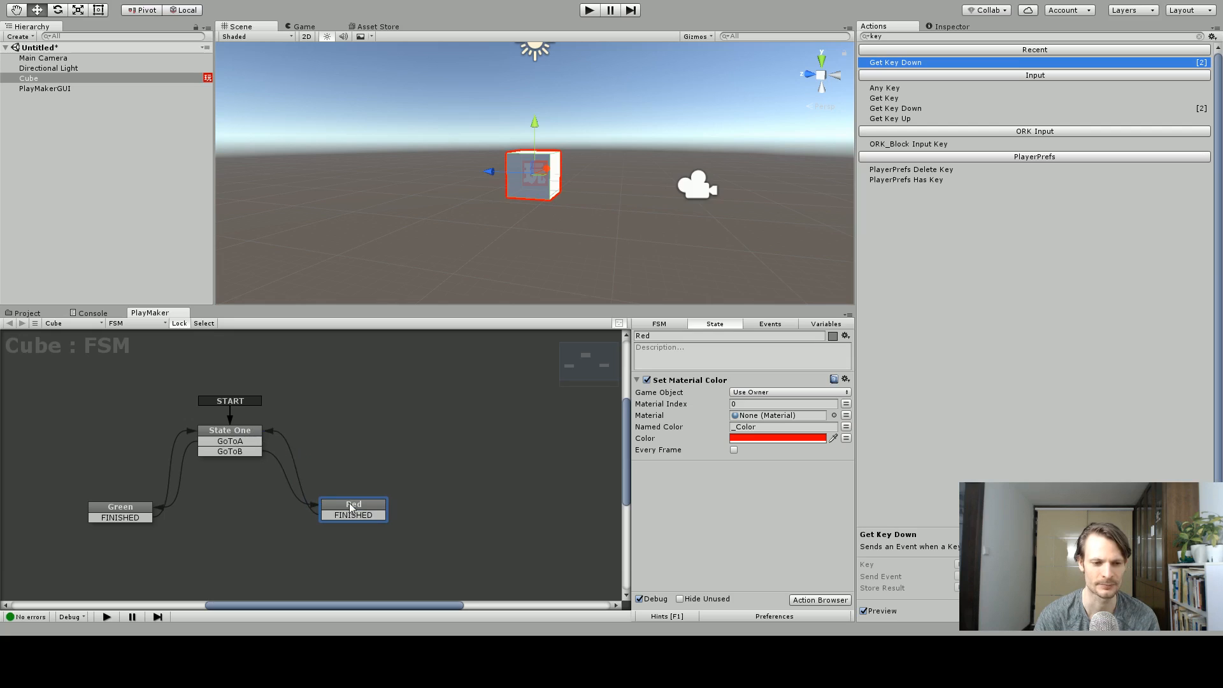
Step: Run the scene, test the looping Green and Red branches with the A and B key inputs, and stop play mode
click(589, 10)
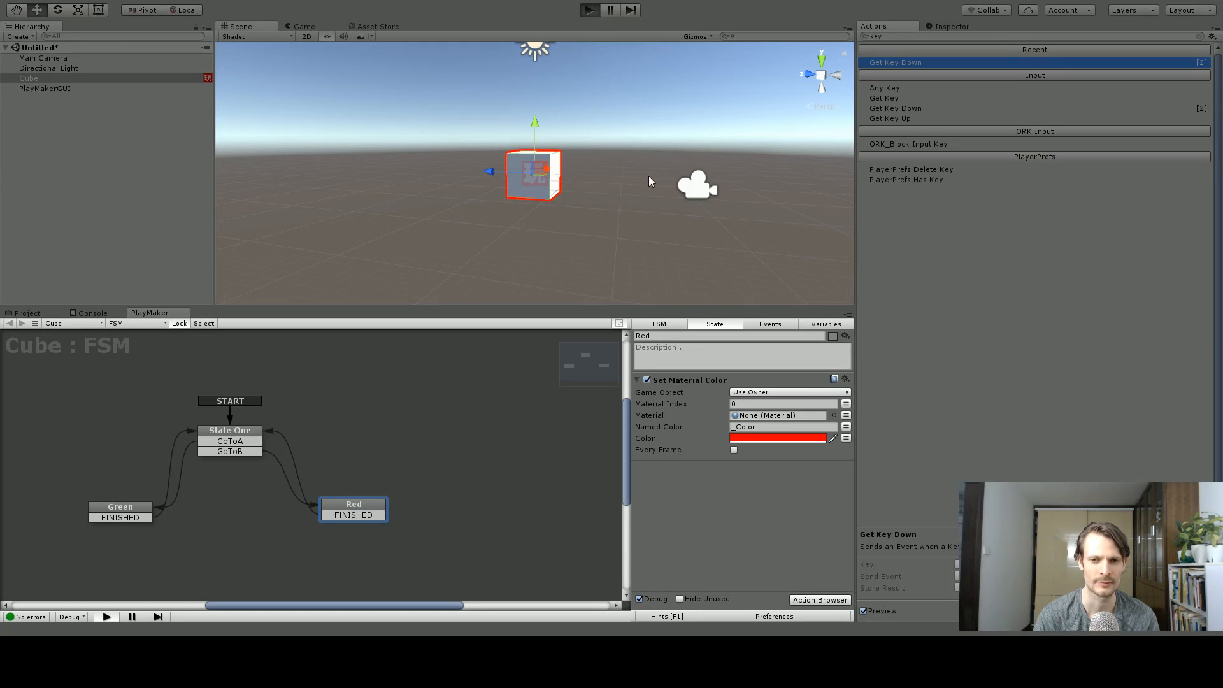
key(a)
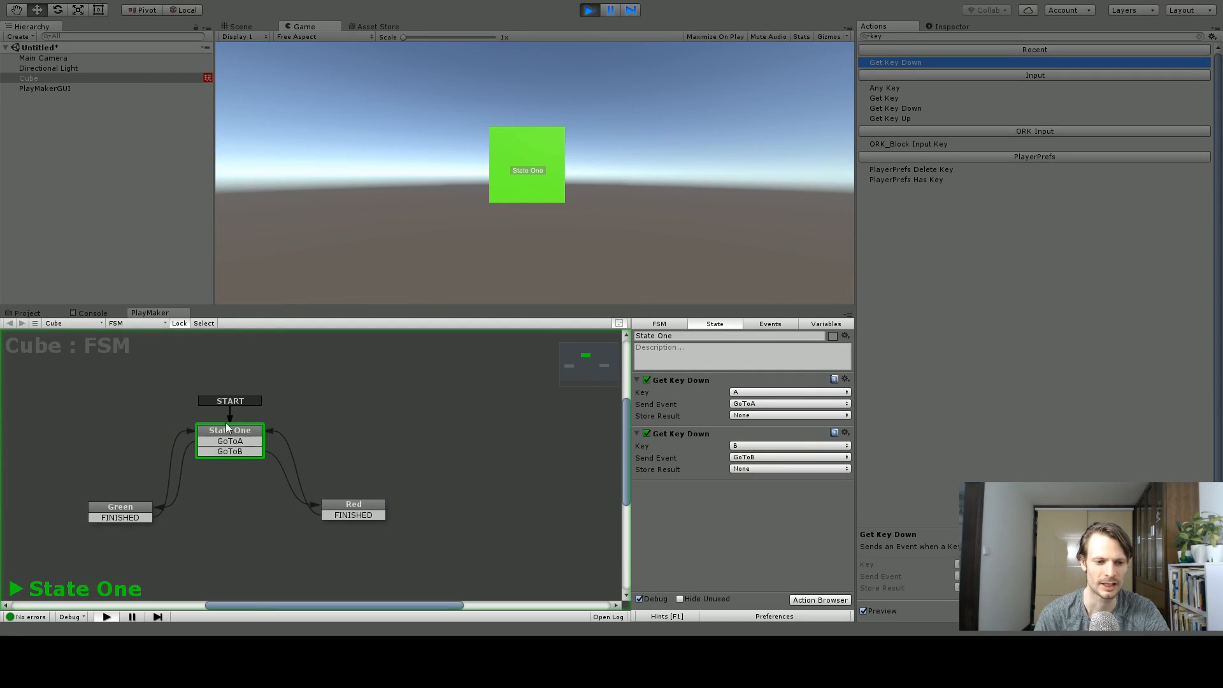
key(a)
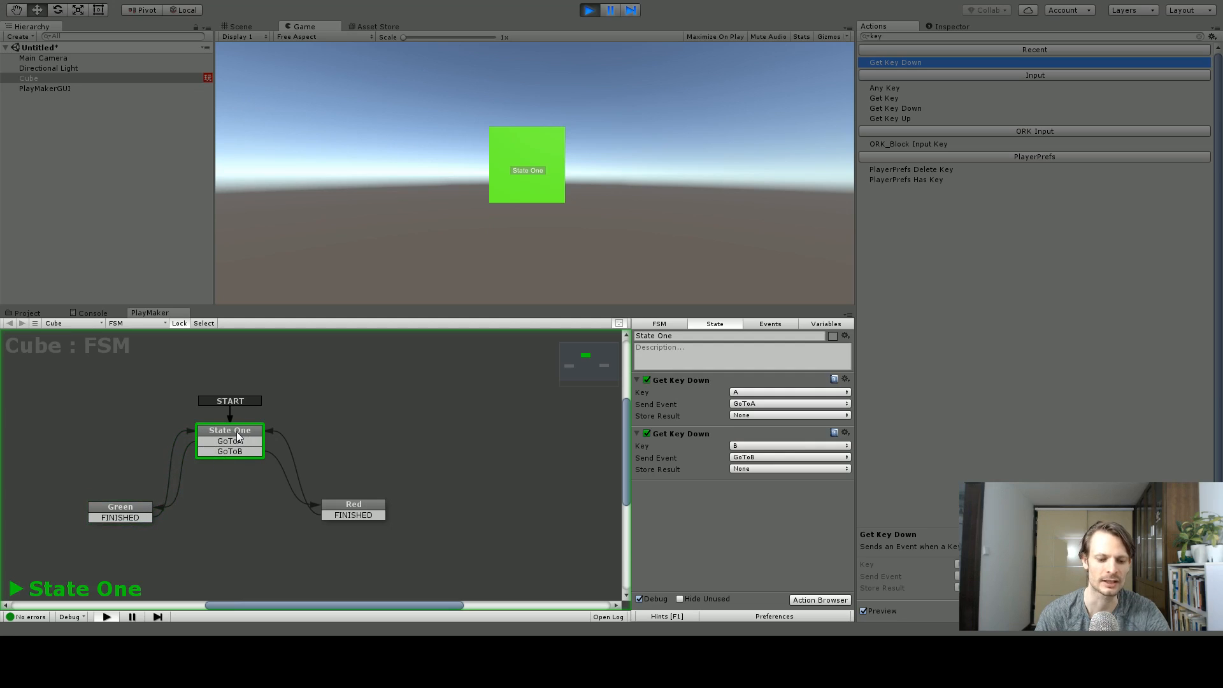
key(b)
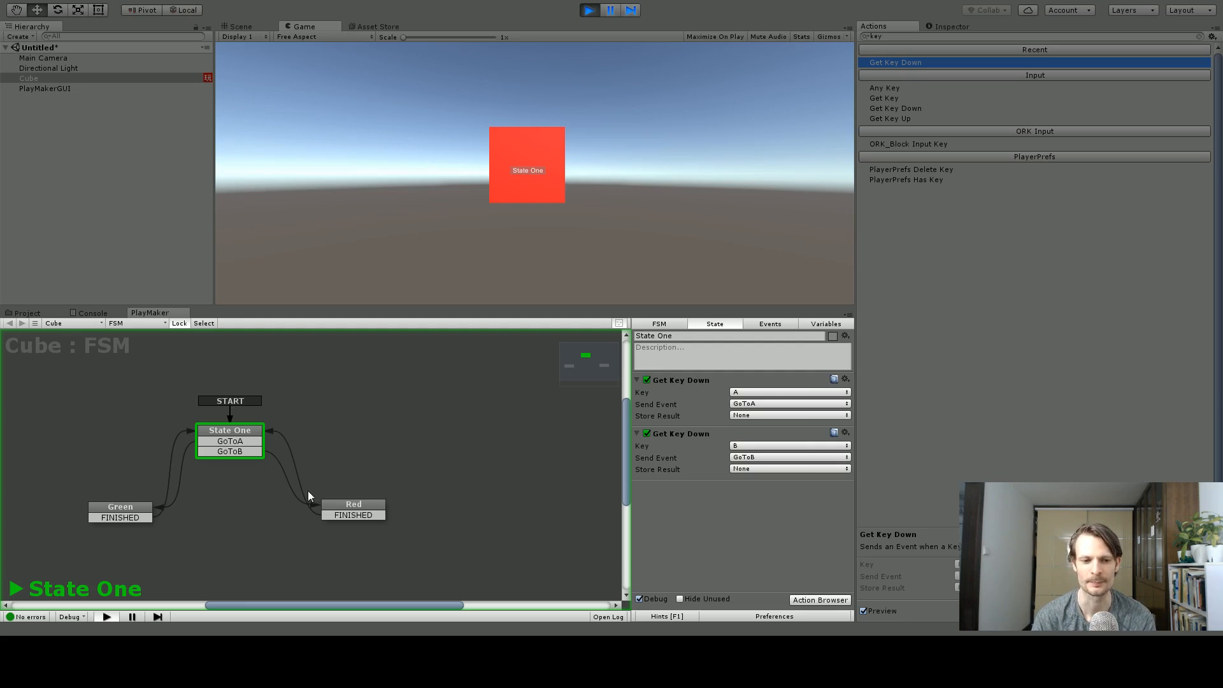
click(589, 10)
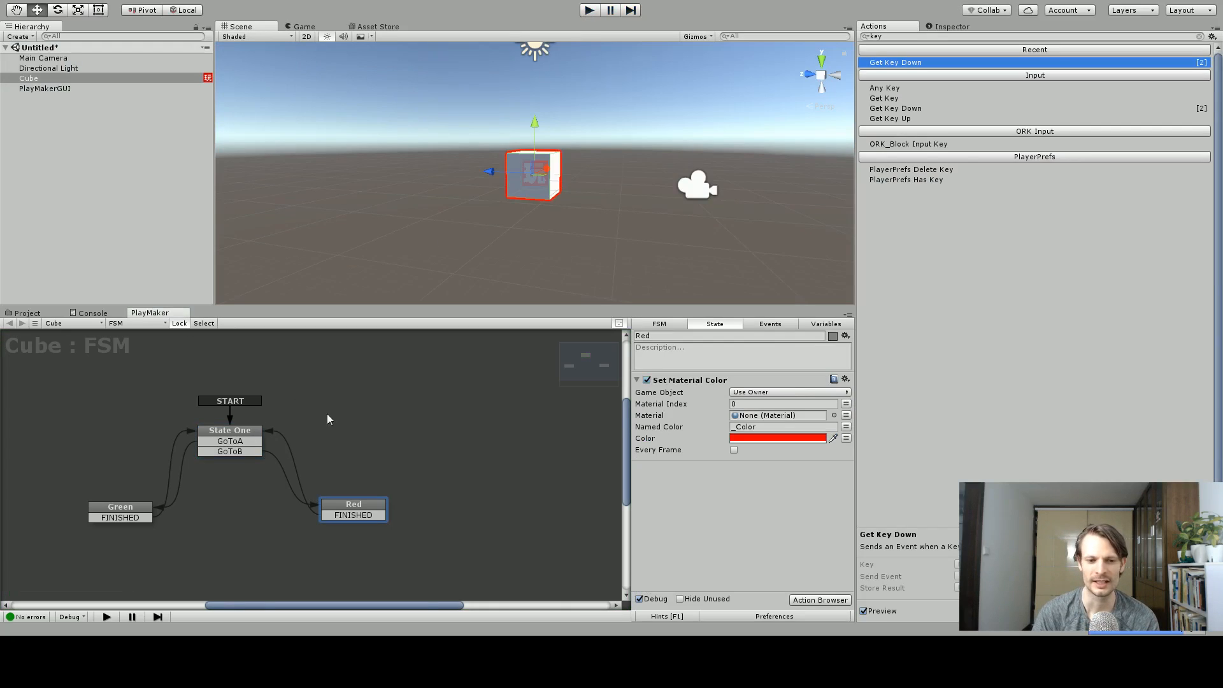
Step: Add a Wait action to State One with its time set to 4
click(242, 431)
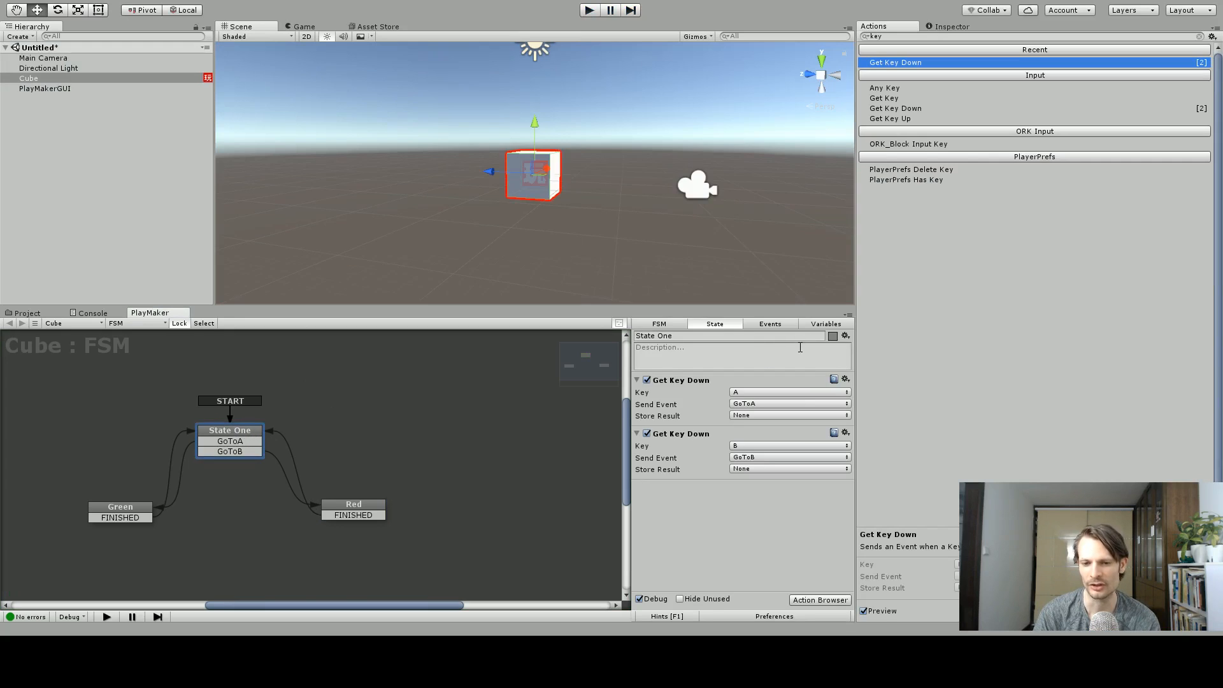
click(891, 37)
text(wait)
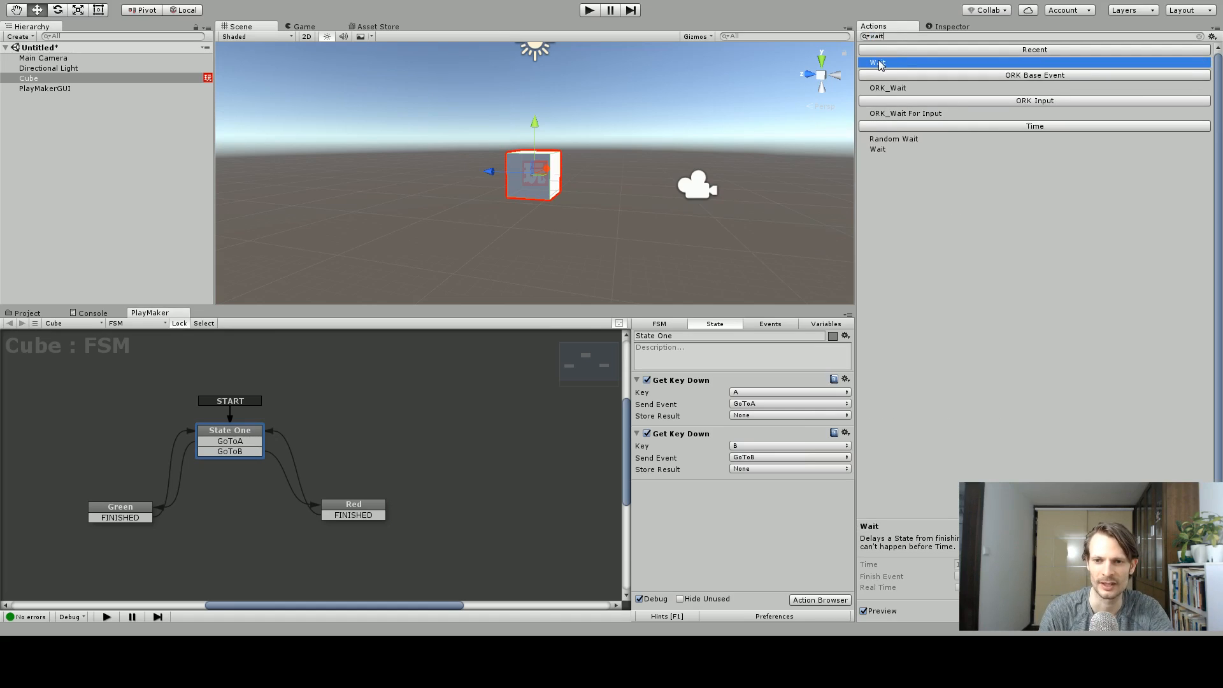
double_click(882, 63)
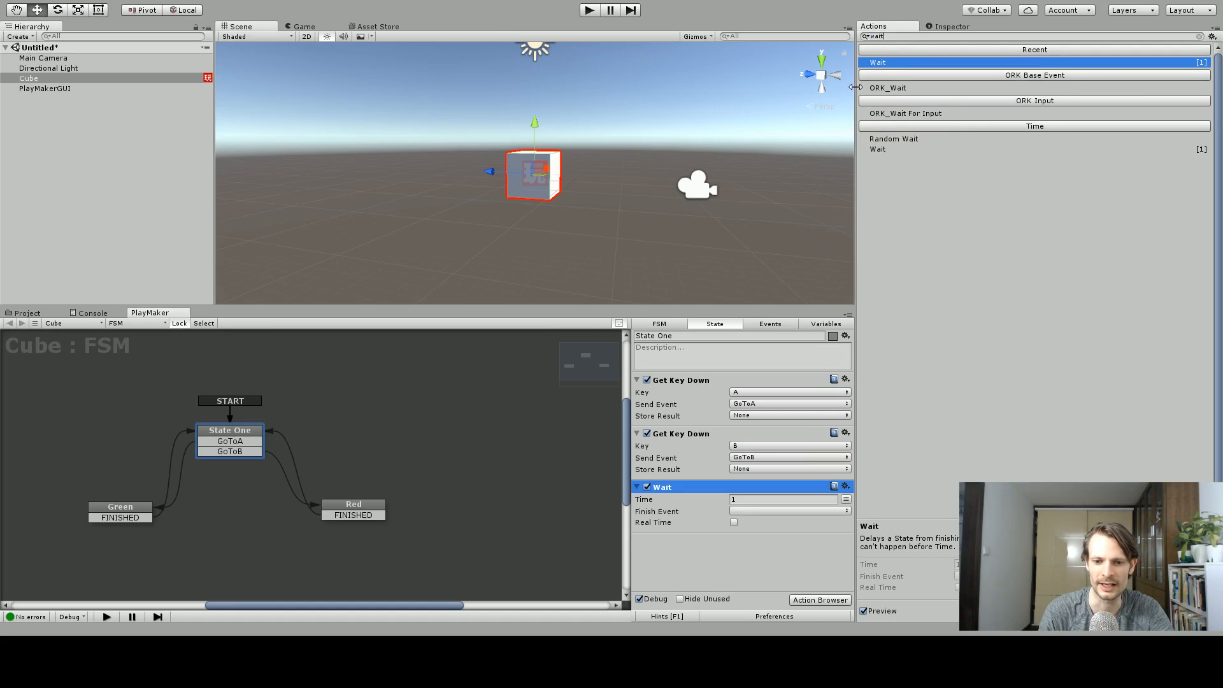
click(745, 501)
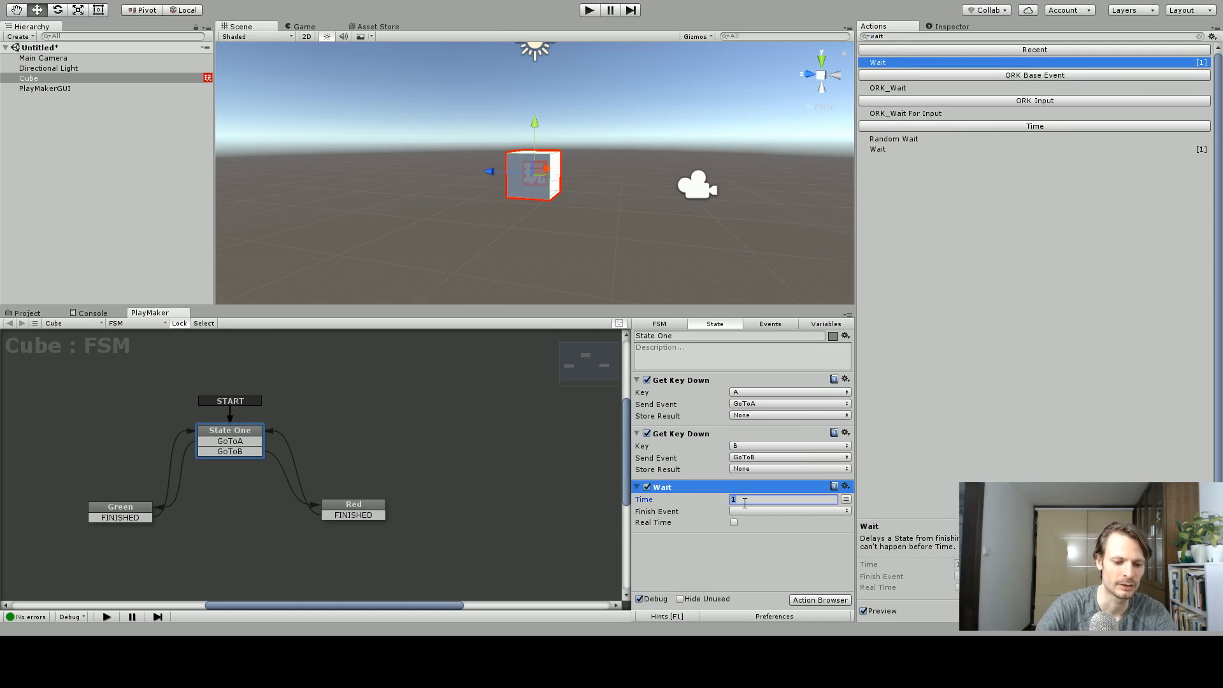
text(4)
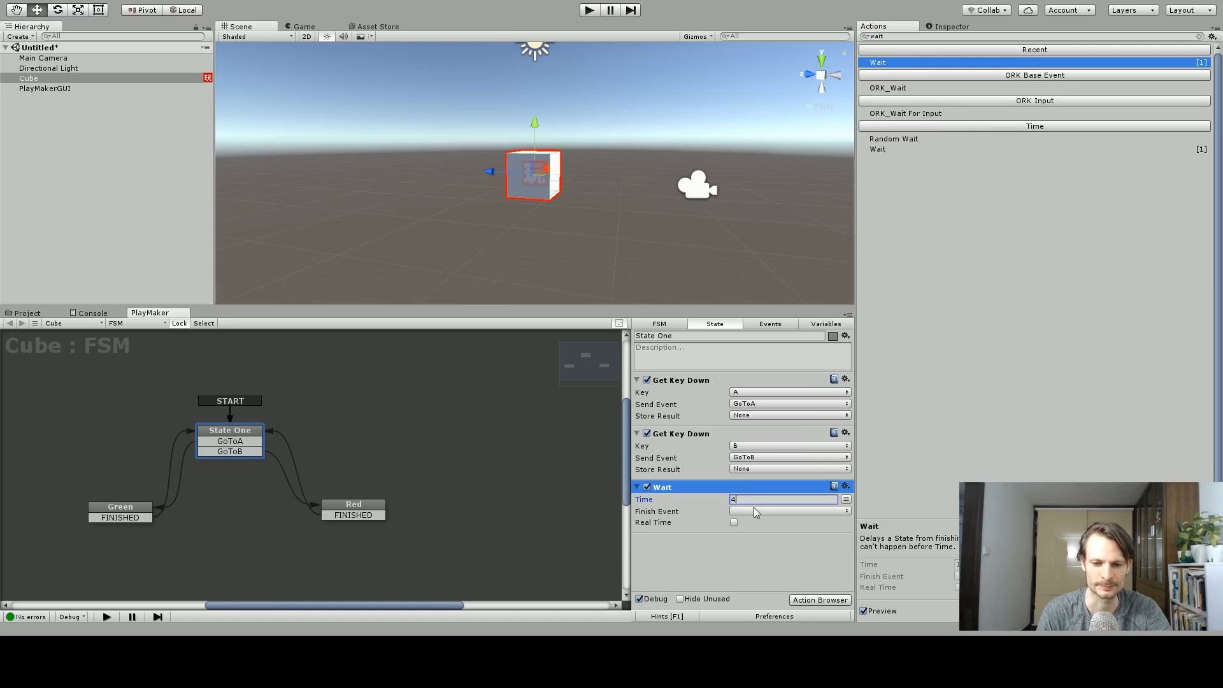
Step: Add a custom event named ImDone to the cube's FSM
click(223, 433)
click(770, 325)
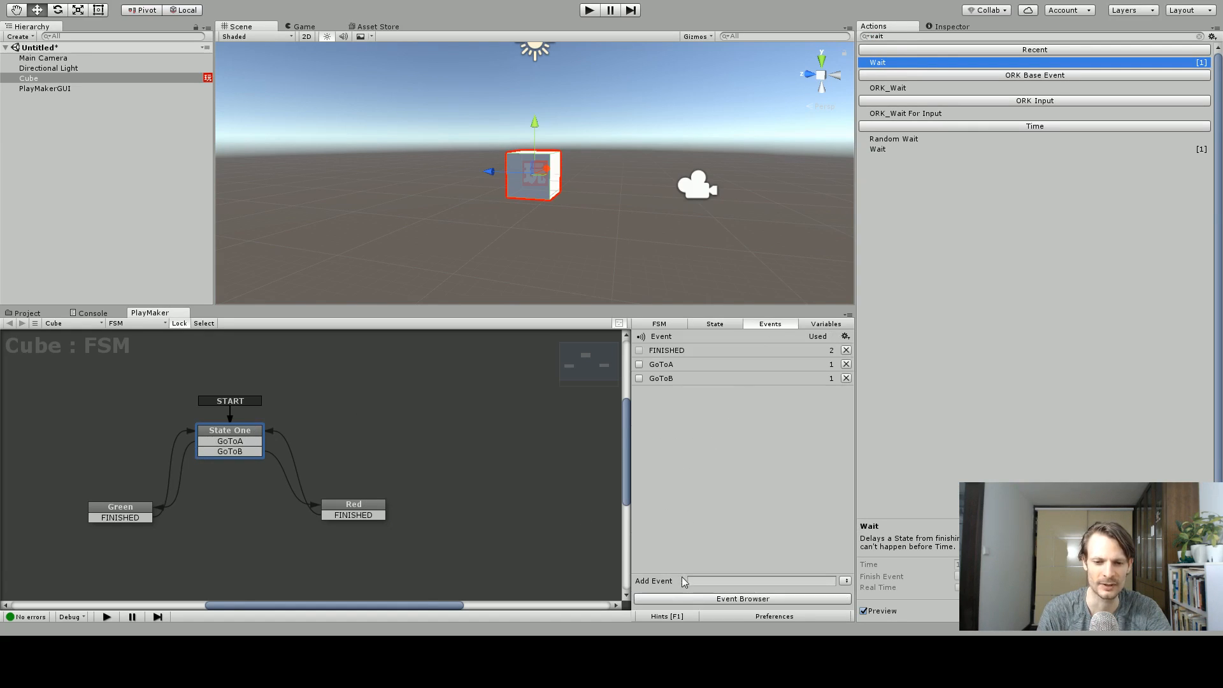
click(706, 581)
text(ImDone)
key(Return)
Step: Set ImDone as the finish event of State One's Wait action and add the matching transition to State One
click(238, 436)
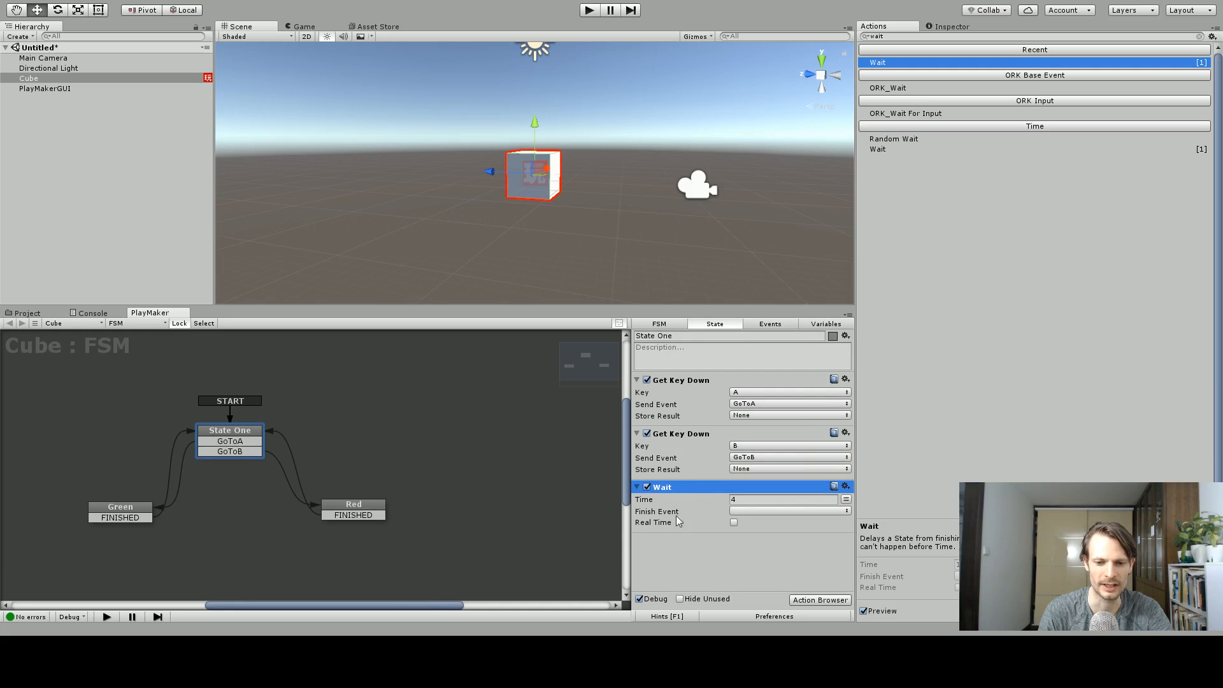
click(761, 511)
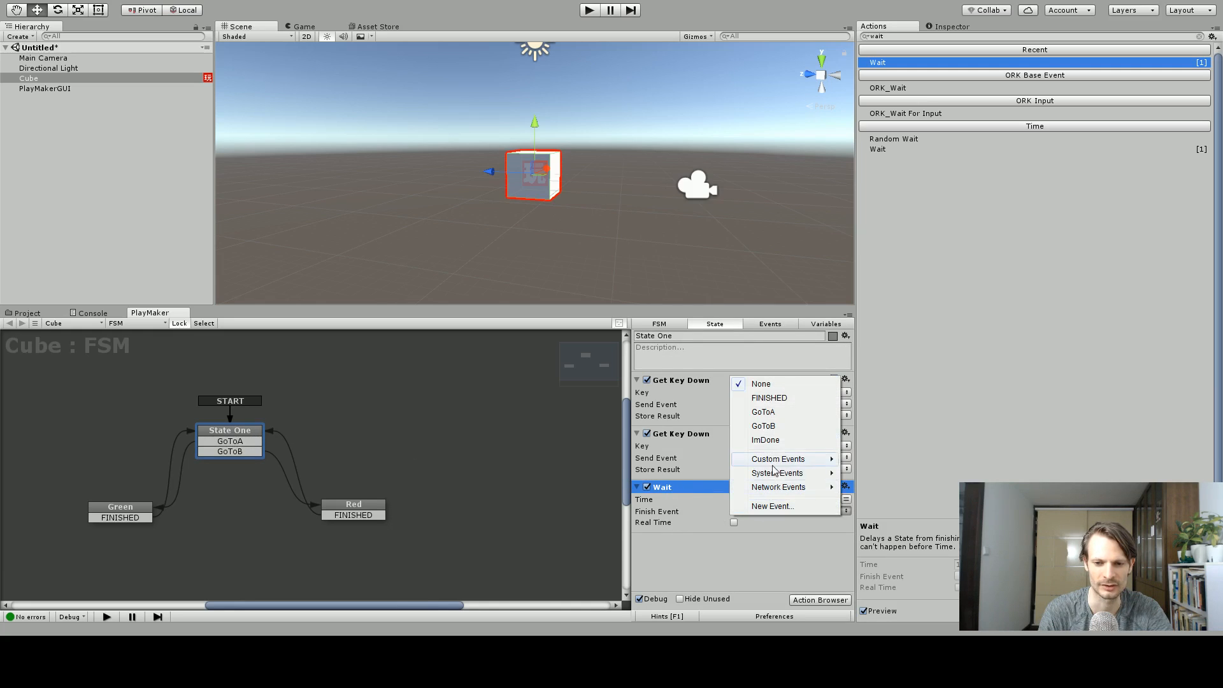
click(776, 439)
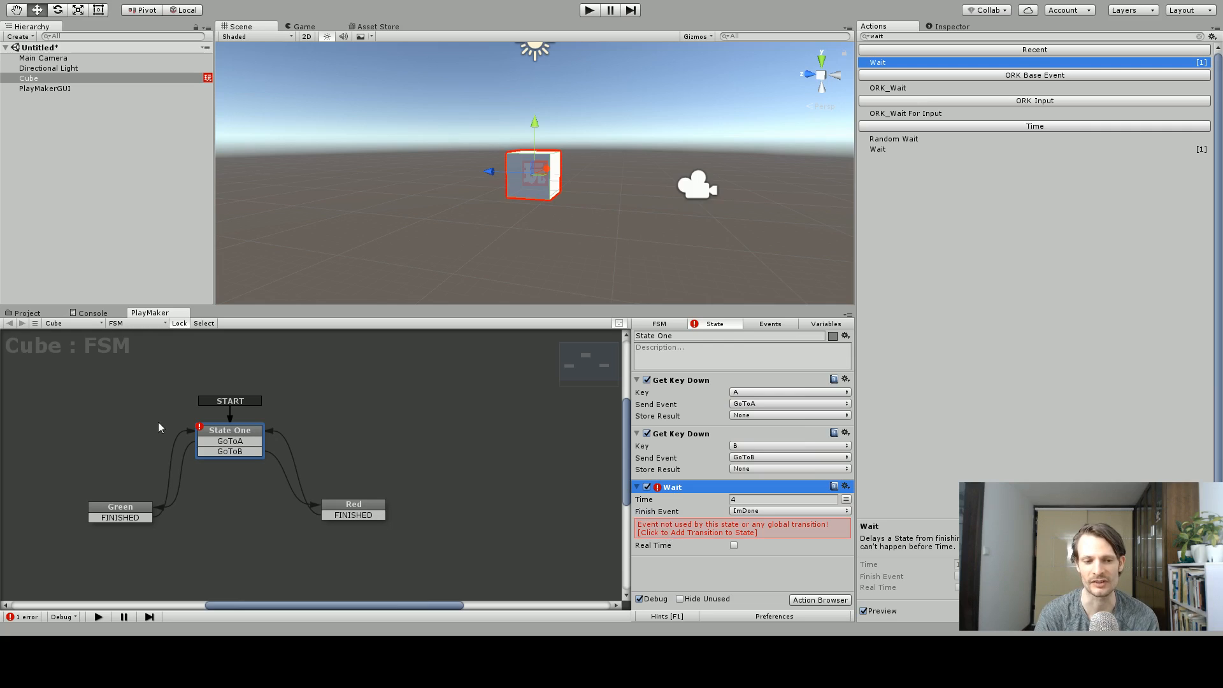
click(662, 529)
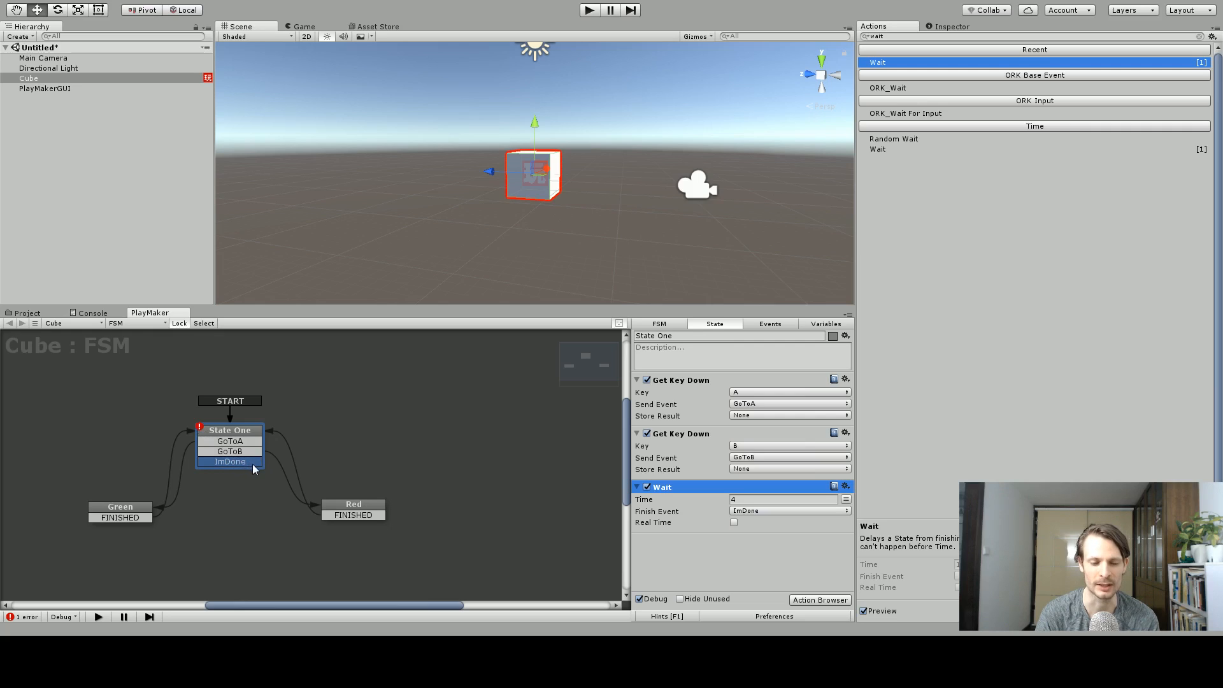
Step: Add a new state above Red and name it You Were Too Slow
right_click(344, 404)
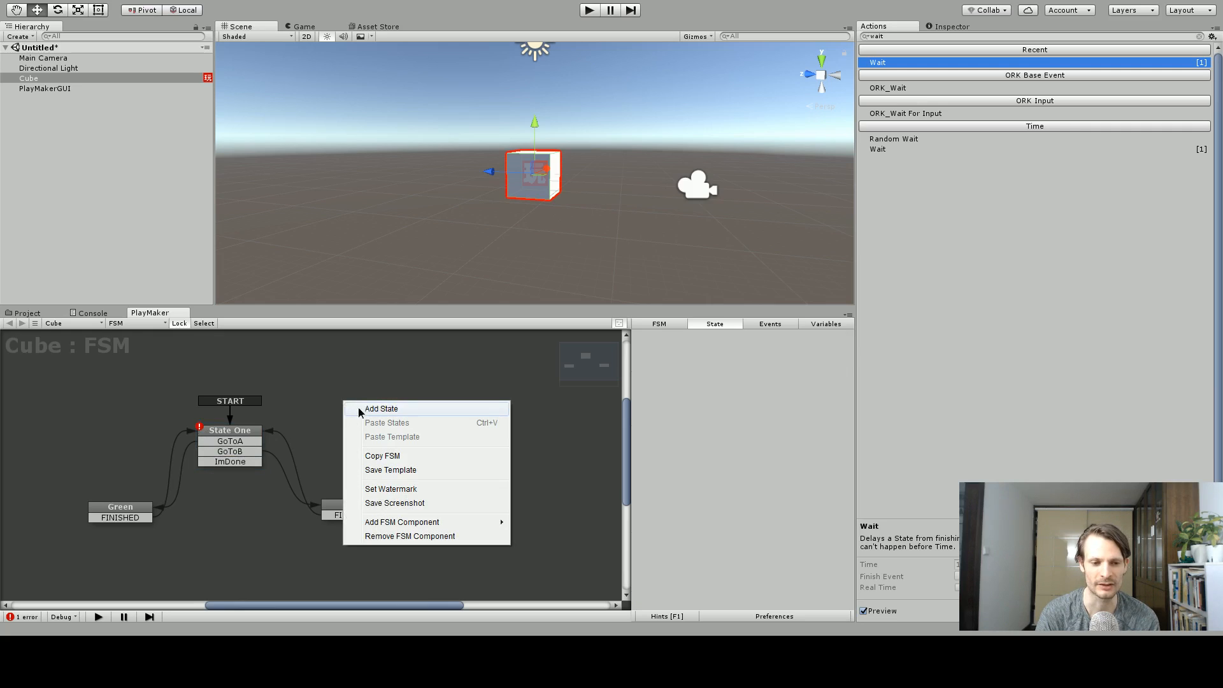
click(361, 409)
click(706, 335)
text(You)
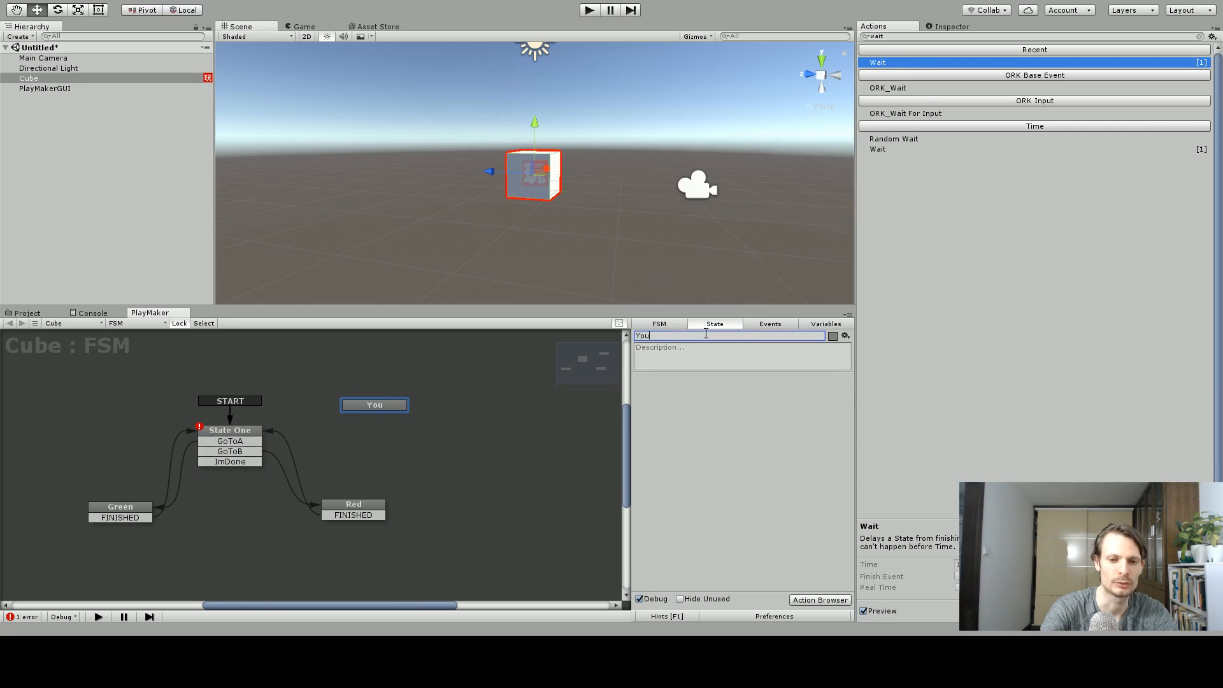
text( Were Too Slow)
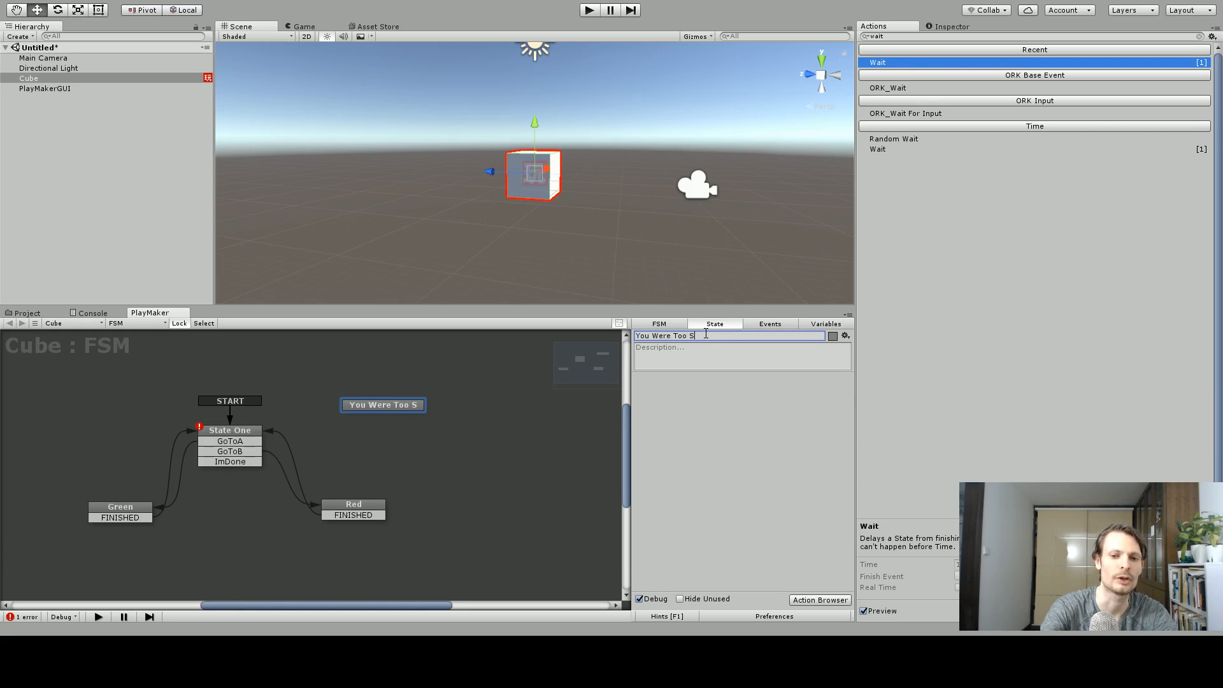
Step: Link State One's ImDone transition to the You Were Too Slow state and adjust that state's position in the graph
click(252, 467)
drag(248, 467, 379, 412)
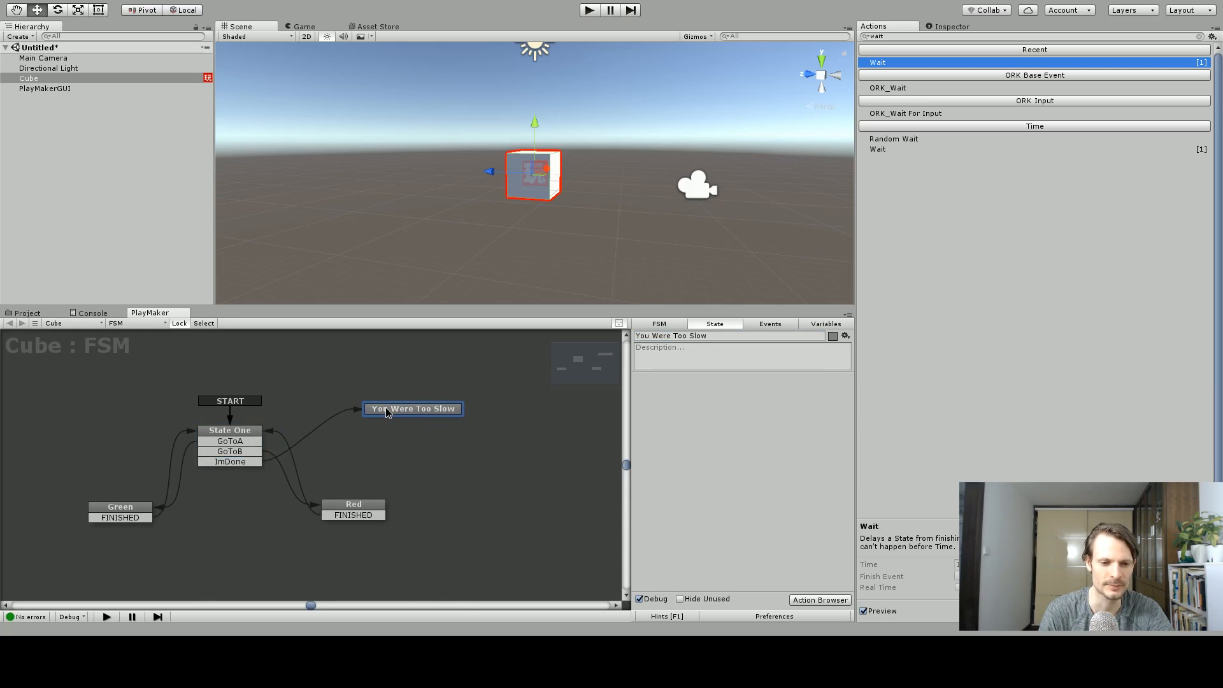
click(258, 436)
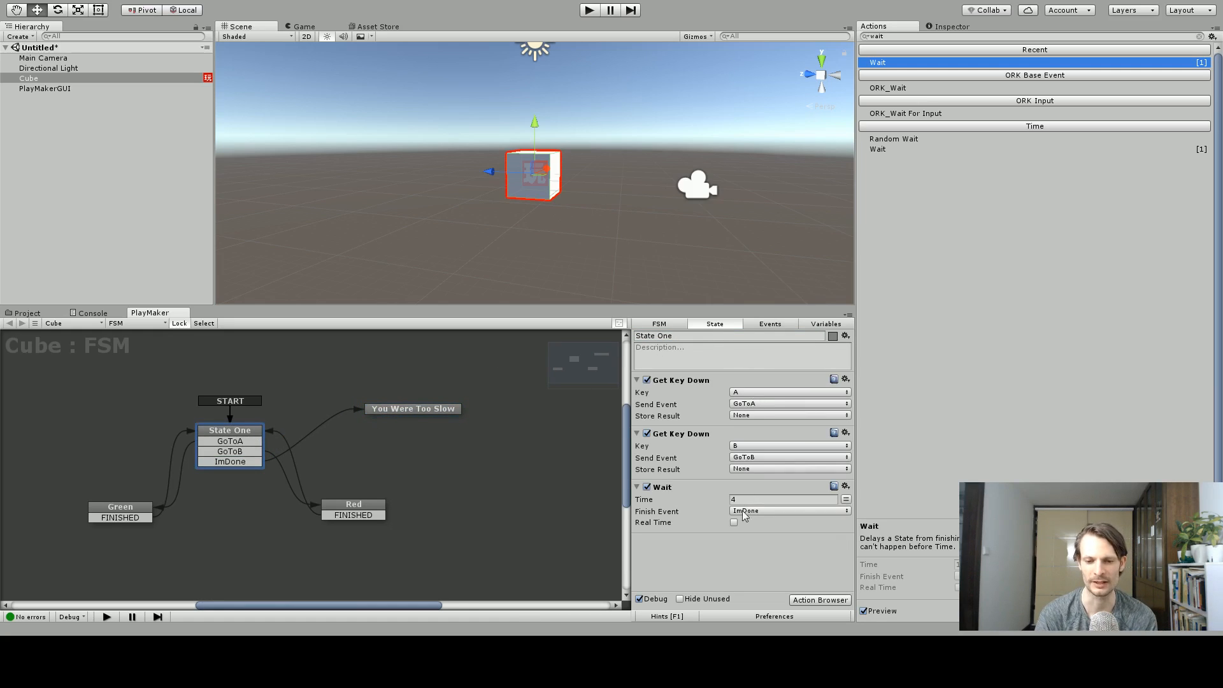
drag(383, 406, 377, 402)
Step: Run the scene, test the A and B key inputs and the ImDone timeout from State One, and stop play mode
click(590, 10)
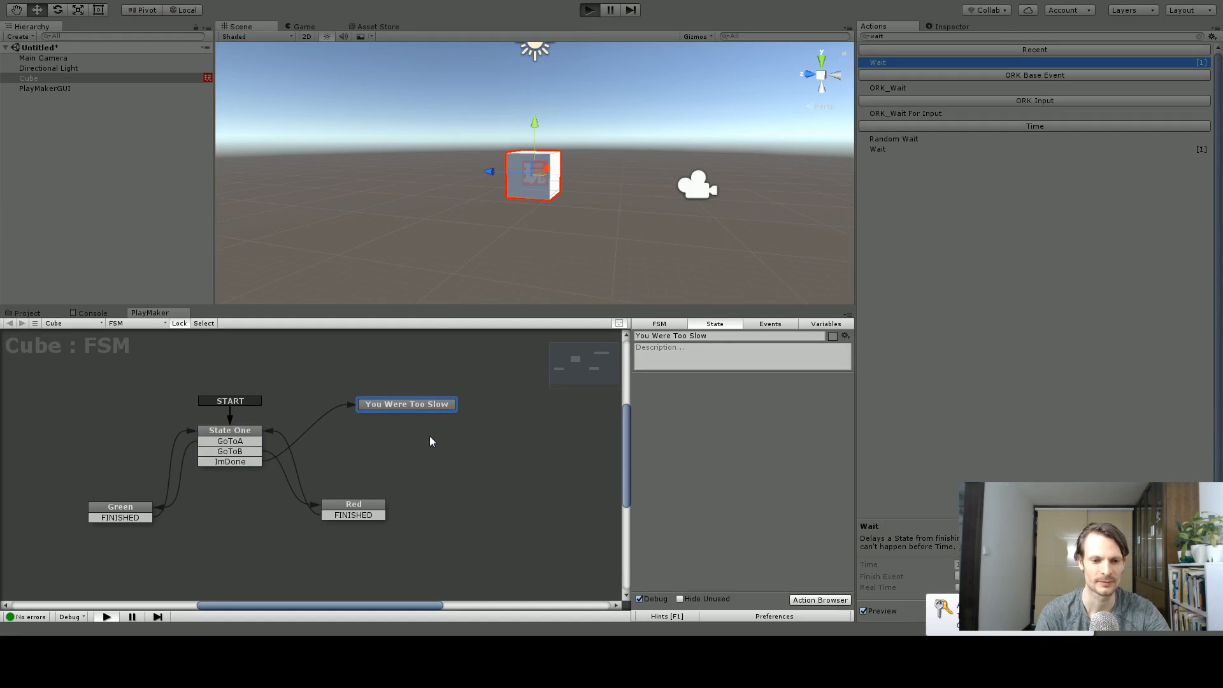
key(a)
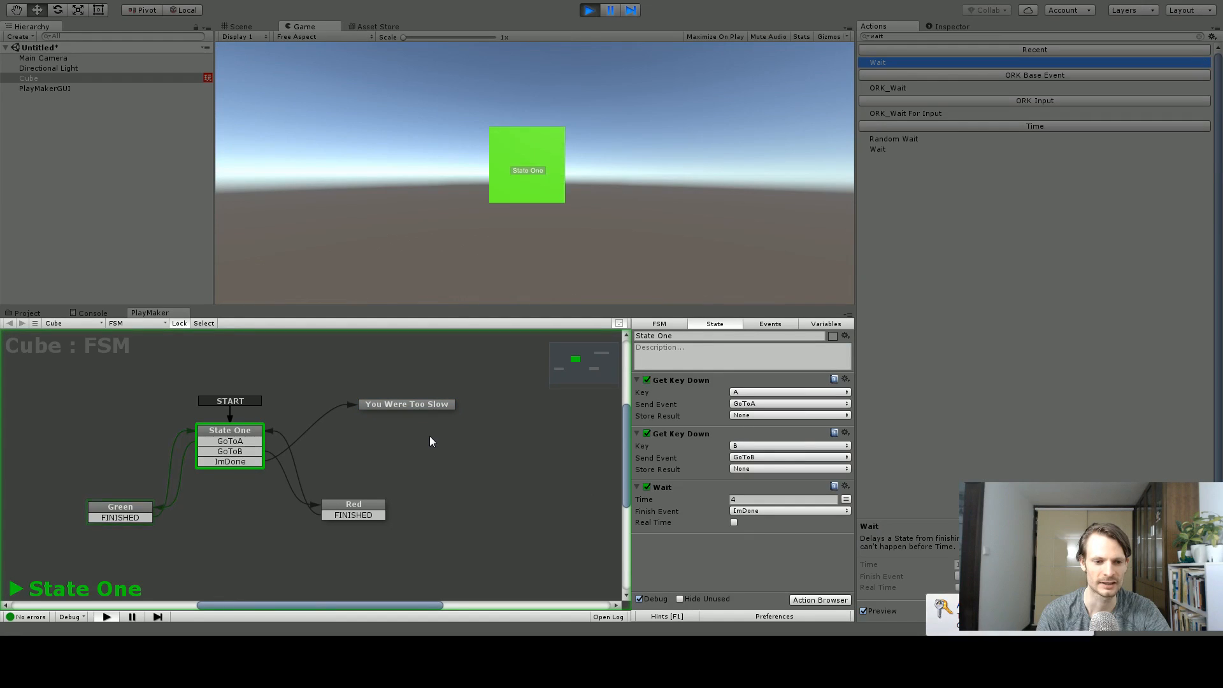
key(b)
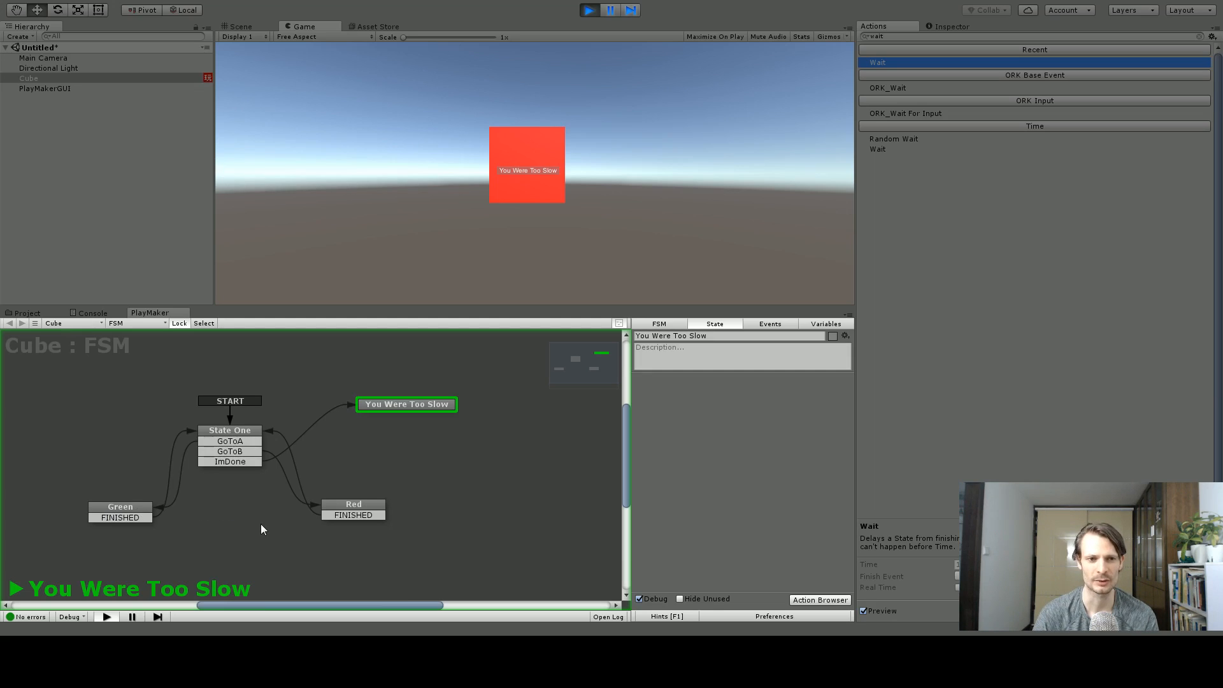
click(590, 9)
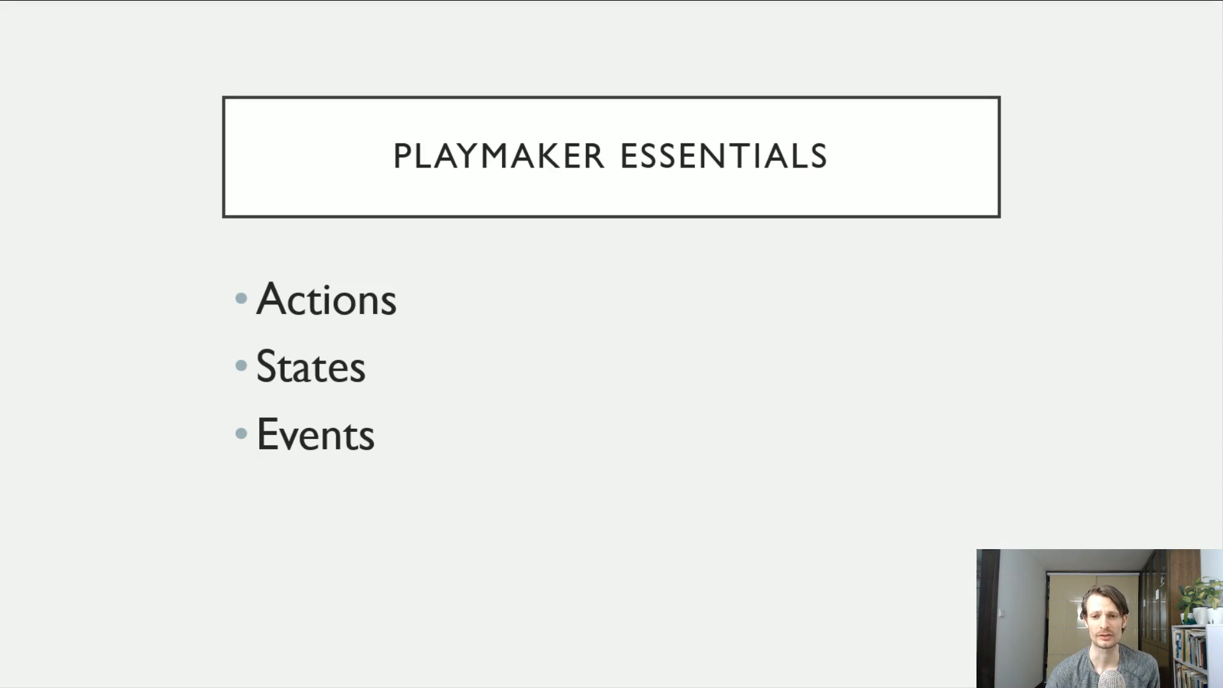